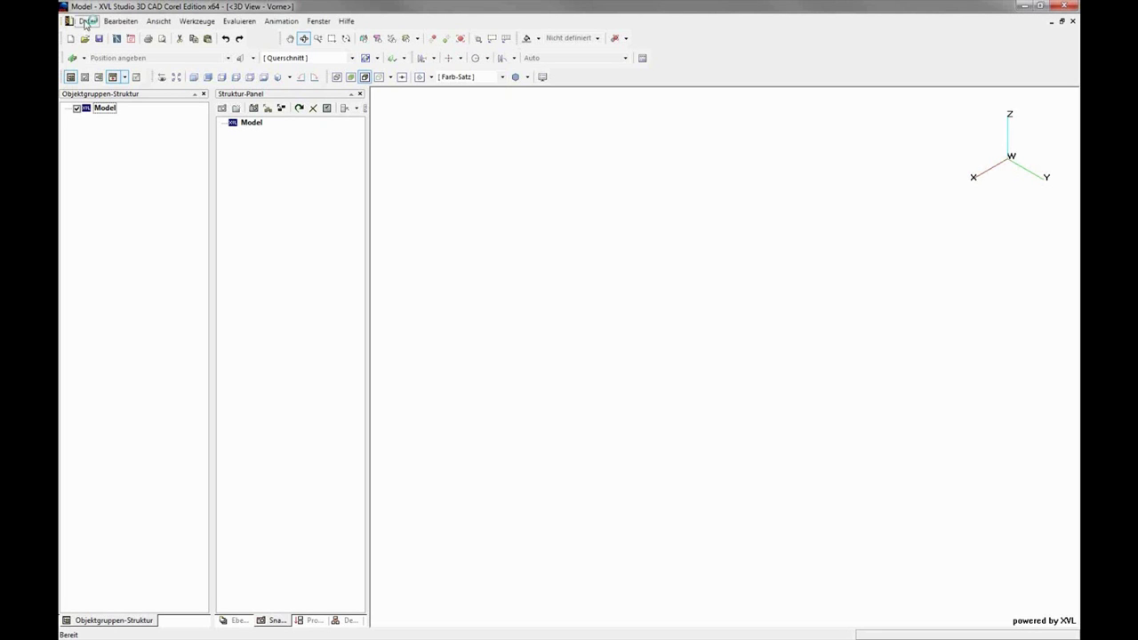
Step: Open Locher.SLDASM from Version_01 with the file type filtered to SolidWorks-Datei
{"action": "left_click", "coordinate": [87, 23]}
{"action": "left_click", "coordinate": [107, 49]}
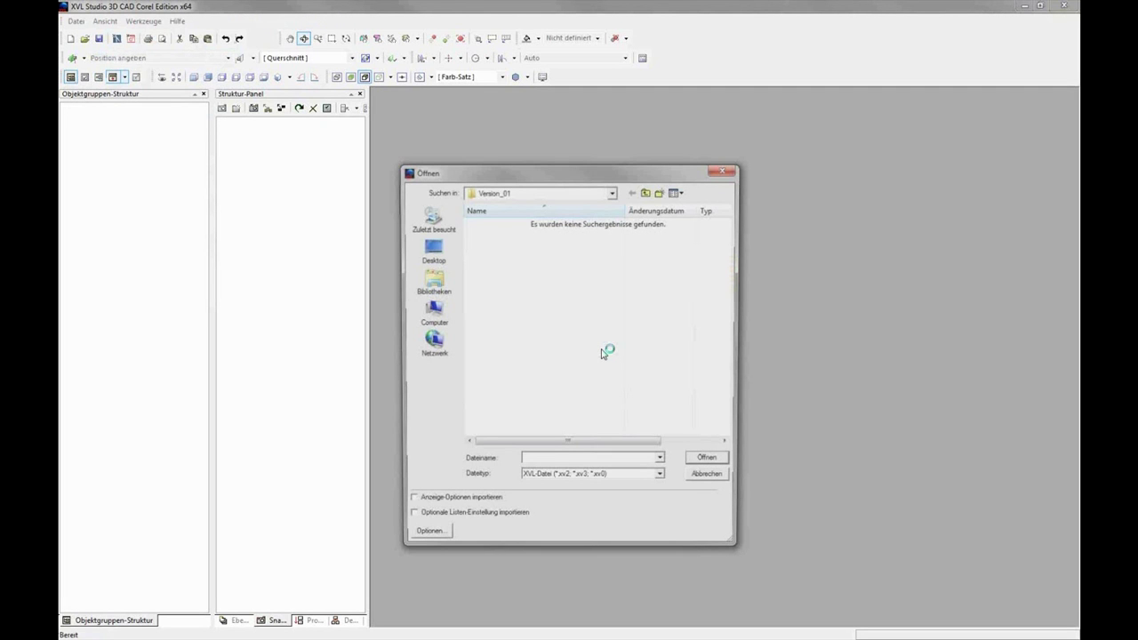
{"action": "left_click", "coordinate": [591, 473]}
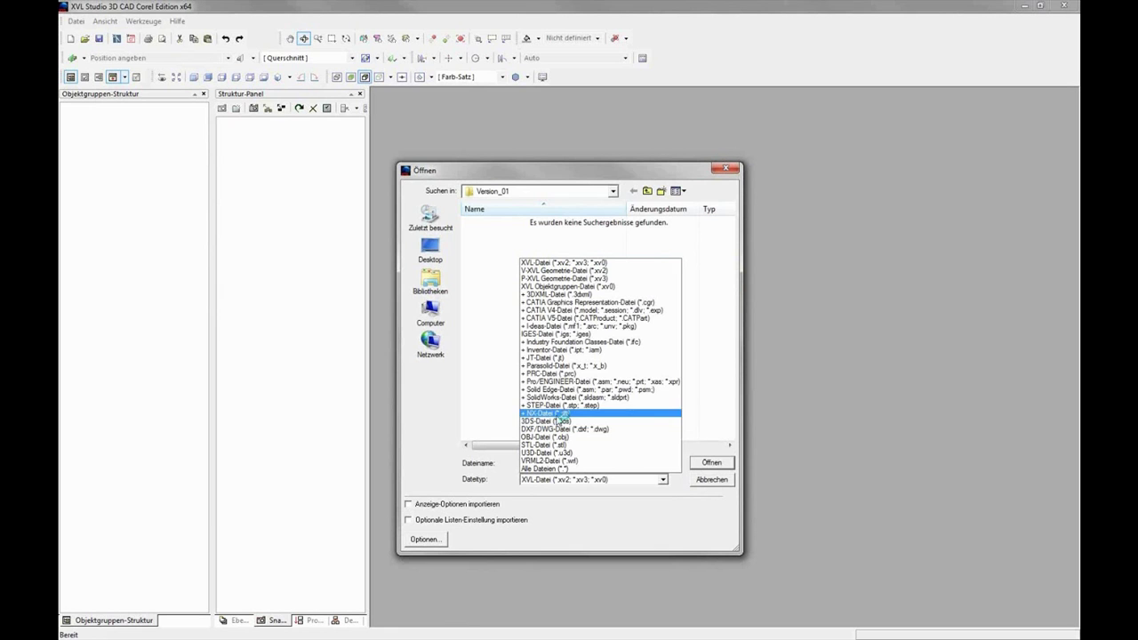
{"action": "left_click", "coordinate": [561, 397]}
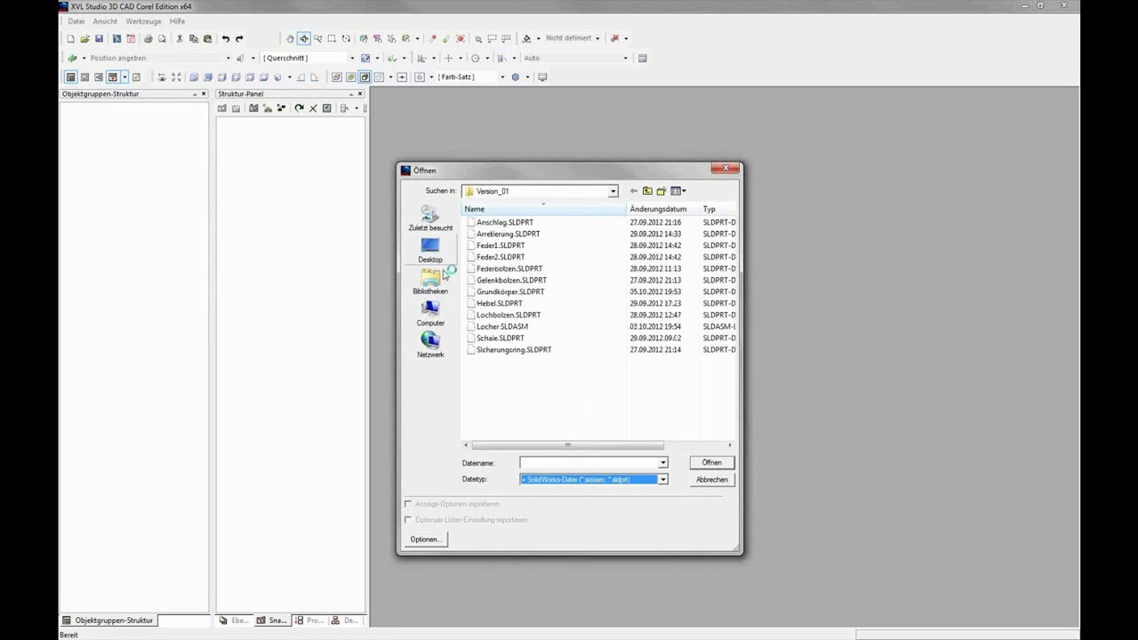
{"action": "left_click", "coordinate": [501, 327]}
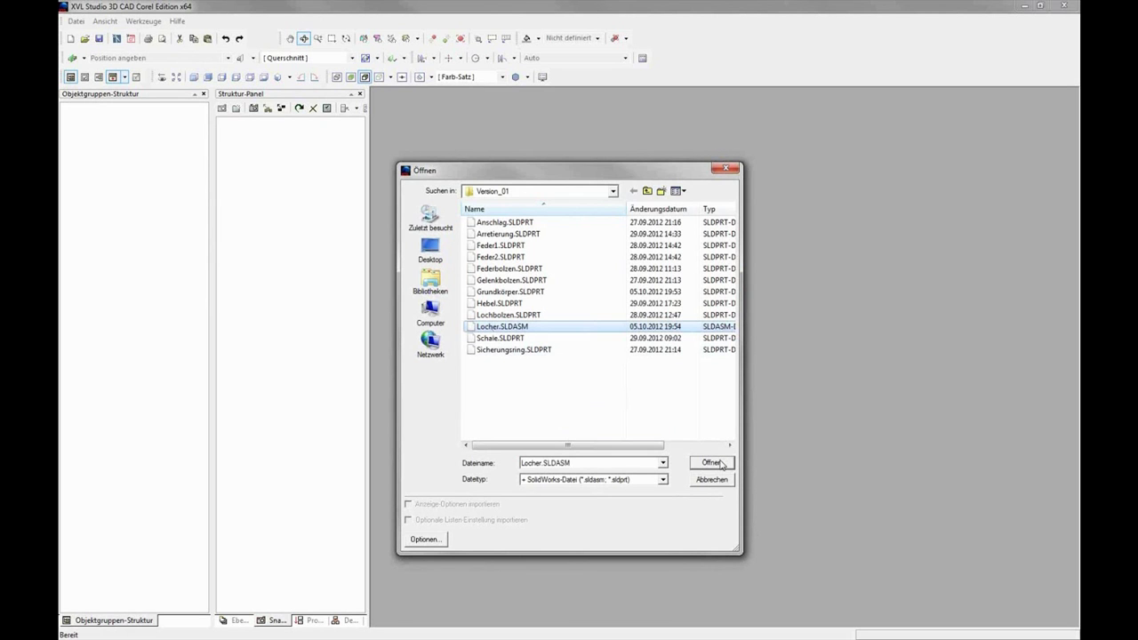
{"action": "left_click", "coordinate": [720, 463]}
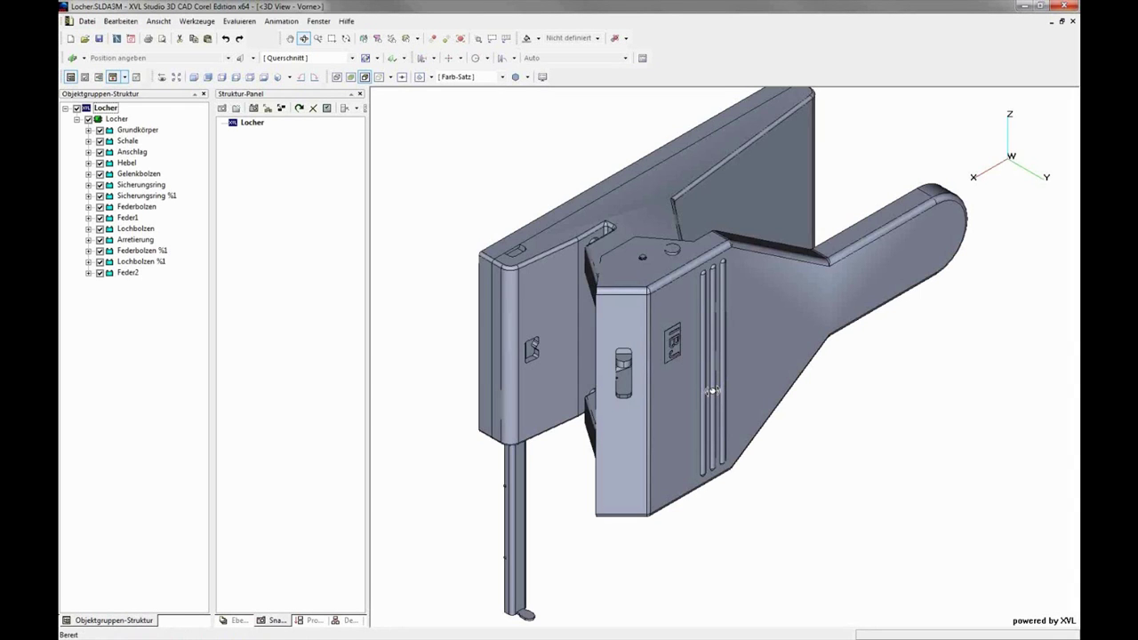
Step: Orbit the loaded hole punch through several angles, including a flat top-down view
{"action": "left_click_drag", "start_coordinate": [712, 389], "coordinate": [597, 313]}
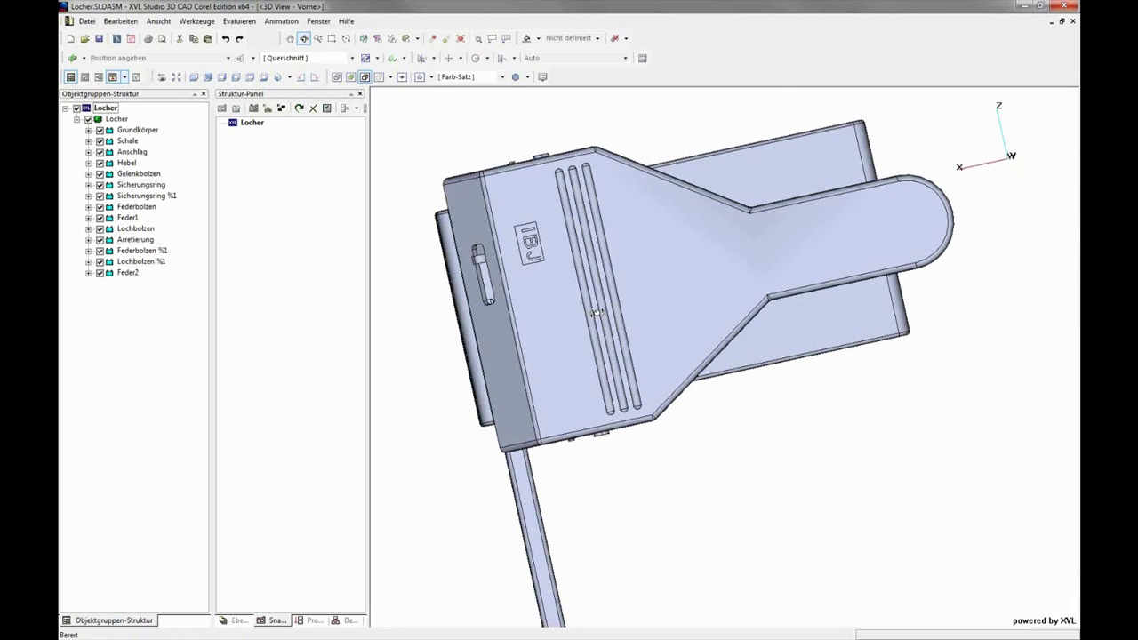
{"action": "mouse_move", "coordinate": [596, 313]}
{"action": "left_mouse_down"}
{"action": "mouse_move", "coordinate": [665, 279]}
{"action": "mouse_move", "coordinate": [837, 251]}
{"action": "left_mouse_up"}
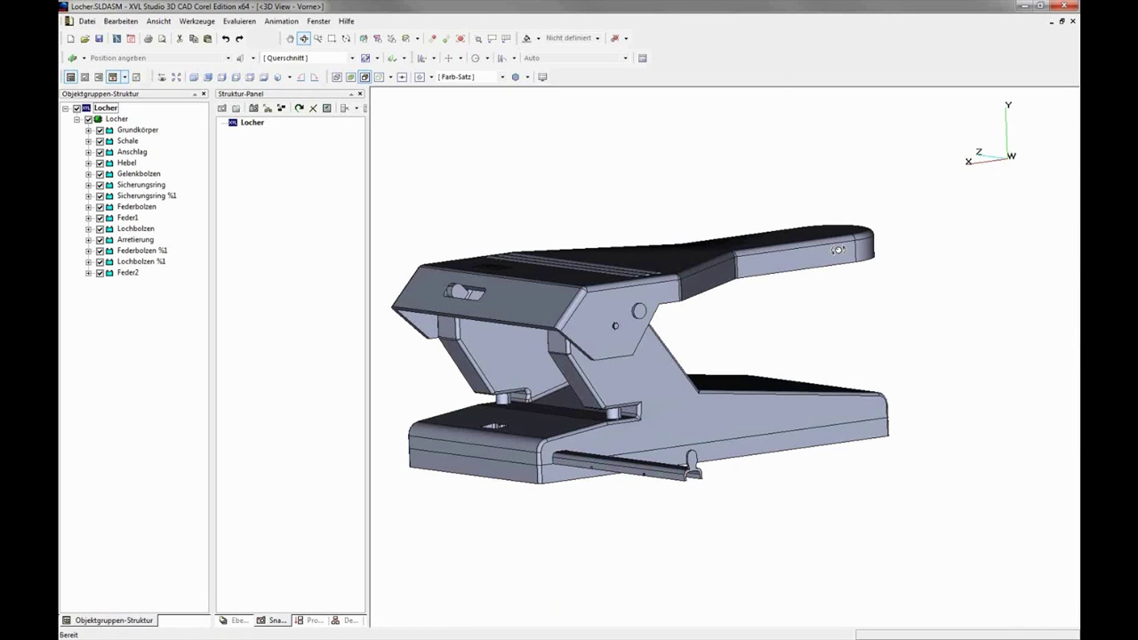
{"action": "double_click", "coordinate": [838, 250]}
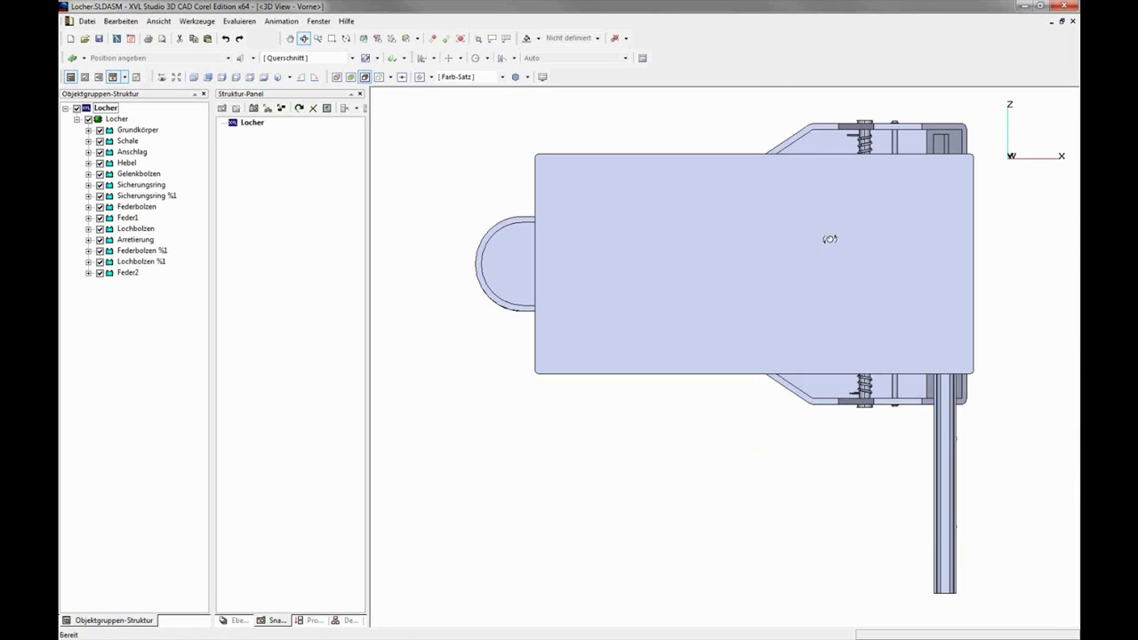
{"action": "mouse_move", "coordinate": [816, 280]}
{"action": "left_mouse_down"}
{"action": "mouse_move", "coordinate": [795, 309]}
{"action": "mouse_move", "coordinate": [716, 344]}
{"action": "mouse_move", "coordinate": [542, 78]}
{"action": "left_mouse_up"}
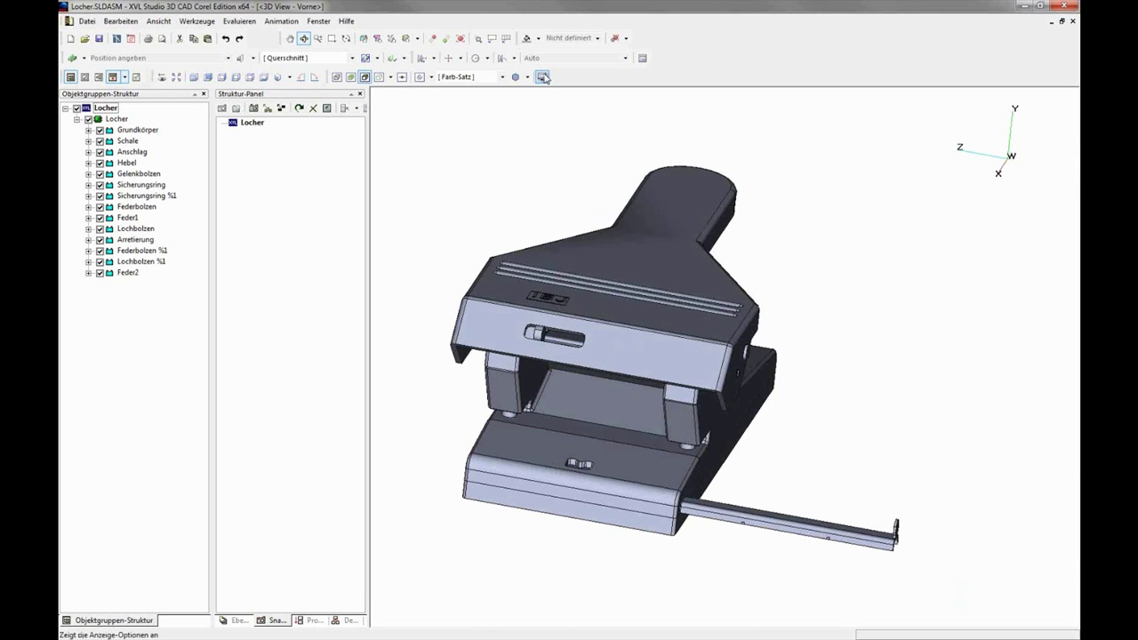
Step: Change the display coordinate system from CAD to CG, apply it and close the options
{"action": "left_click", "coordinate": [542, 77]}
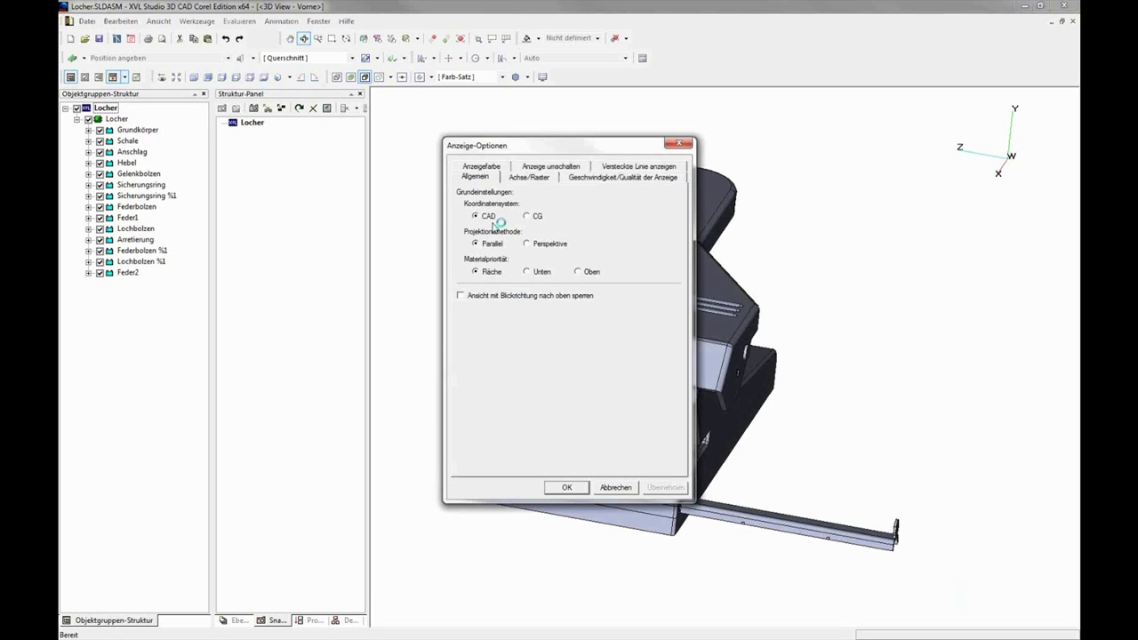
{"action": "left_click", "coordinate": [527, 217]}
{"action": "left_click", "coordinate": [664, 490]}
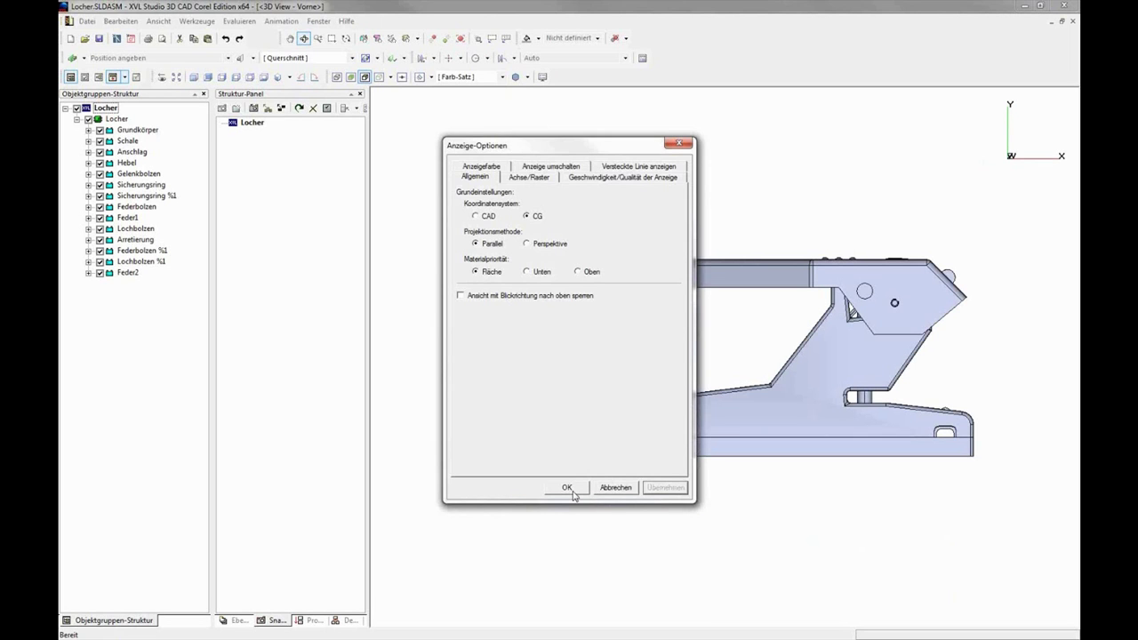
{"action": "left_click", "coordinate": [566, 488]}
{"action": "left_click", "coordinate": [208, 77]}
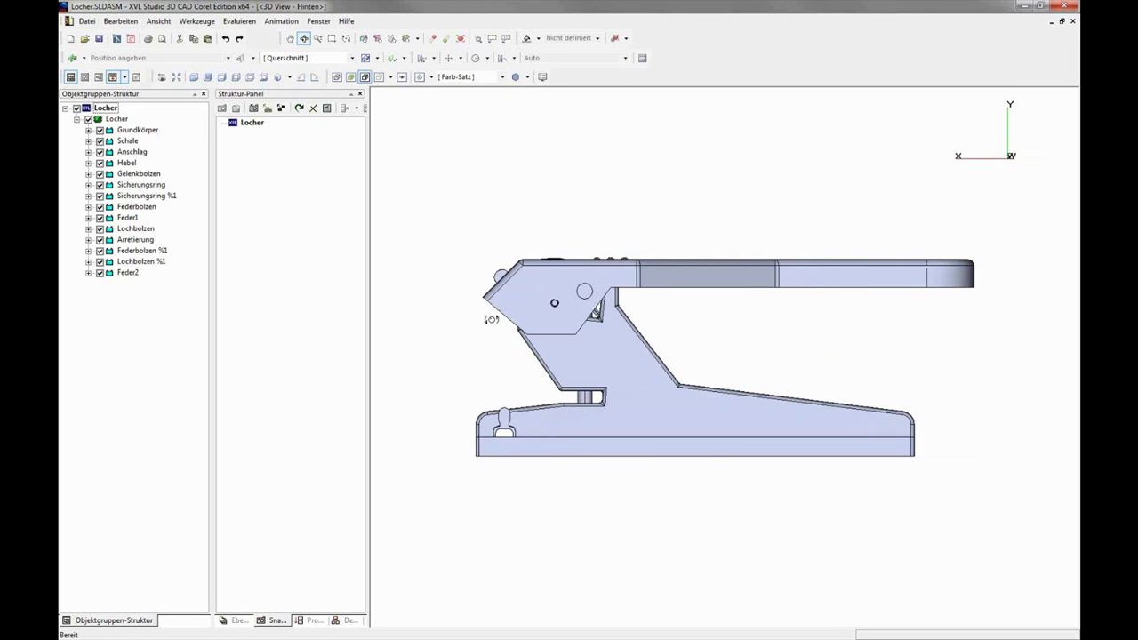
Step: Tilt the hole punch to an angled view from above and list the display-quality levels
{"action": "left_click_drag", "start_coordinate": [491, 319], "coordinate": [621, 313]}
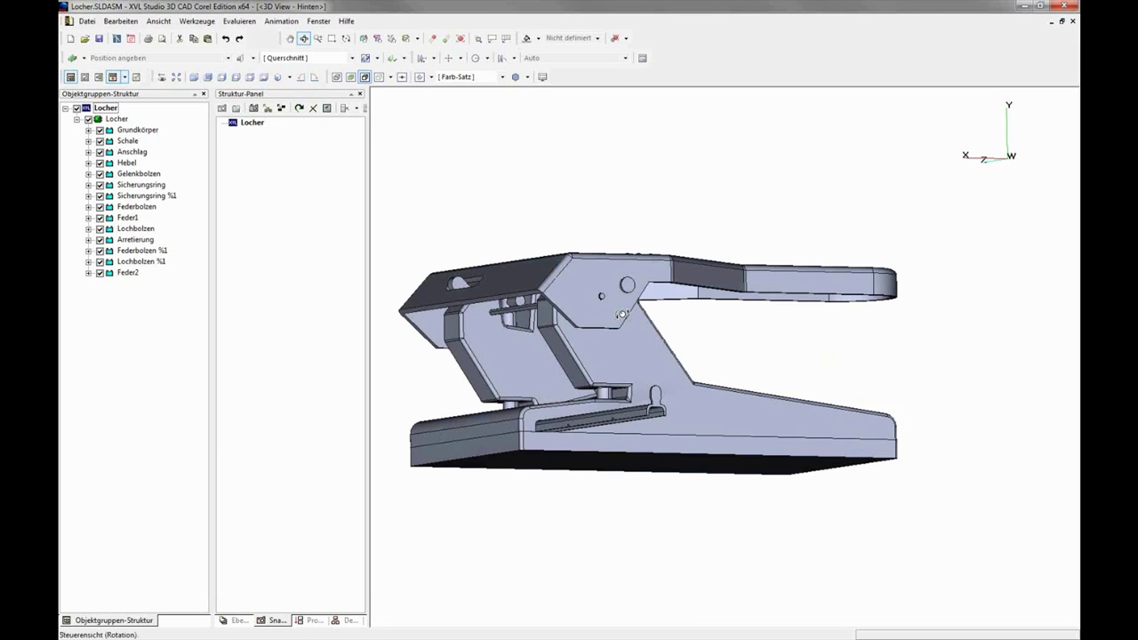
{"action": "left_click_drag", "start_coordinate": [621, 314], "coordinate": [748, 363]}
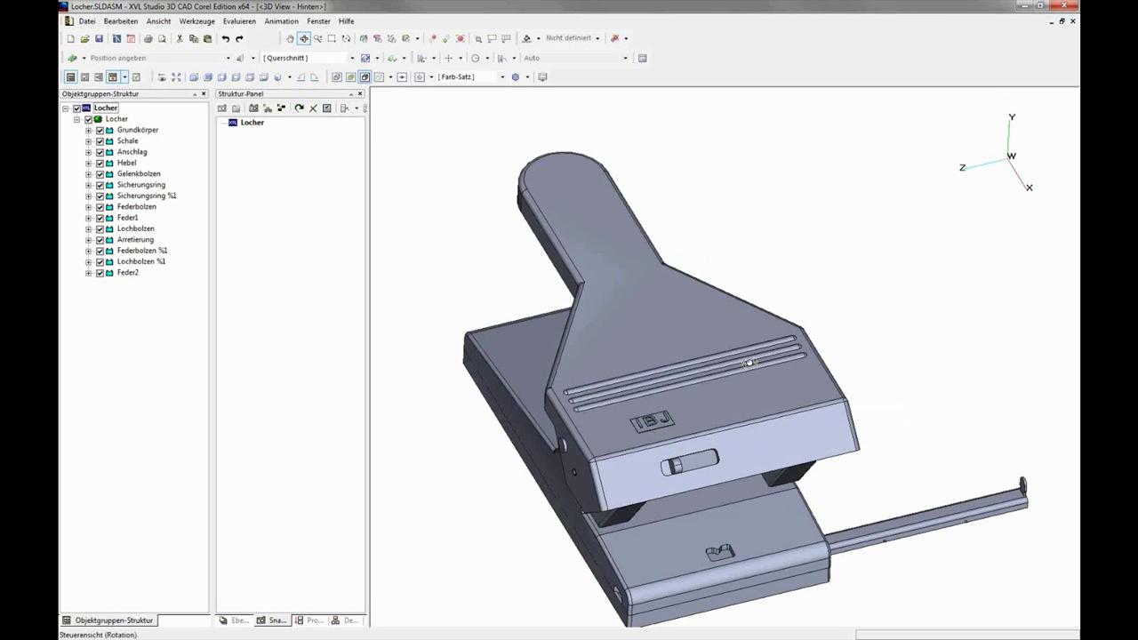
{"action": "mouse_move", "coordinate": [748, 363]}
{"action": "left_mouse_down"}
{"action": "mouse_move", "coordinate": [778, 380]}
{"action": "mouse_move", "coordinate": [765, 290]}
{"action": "left_mouse_up"}
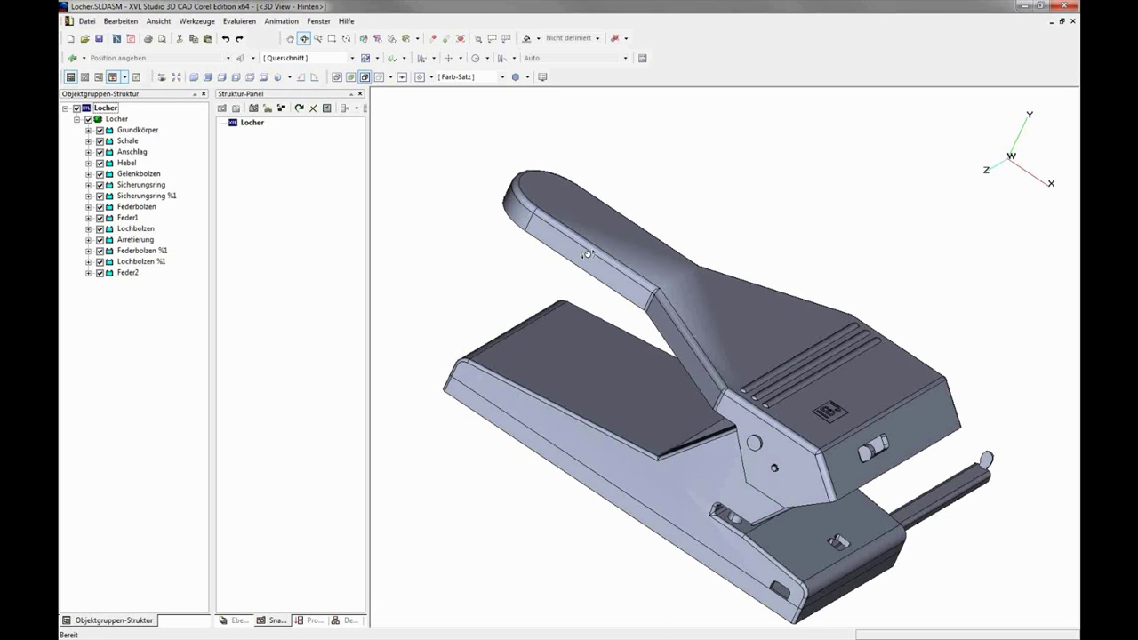
{"action": "left_click", "coordinate": [528, 78]}
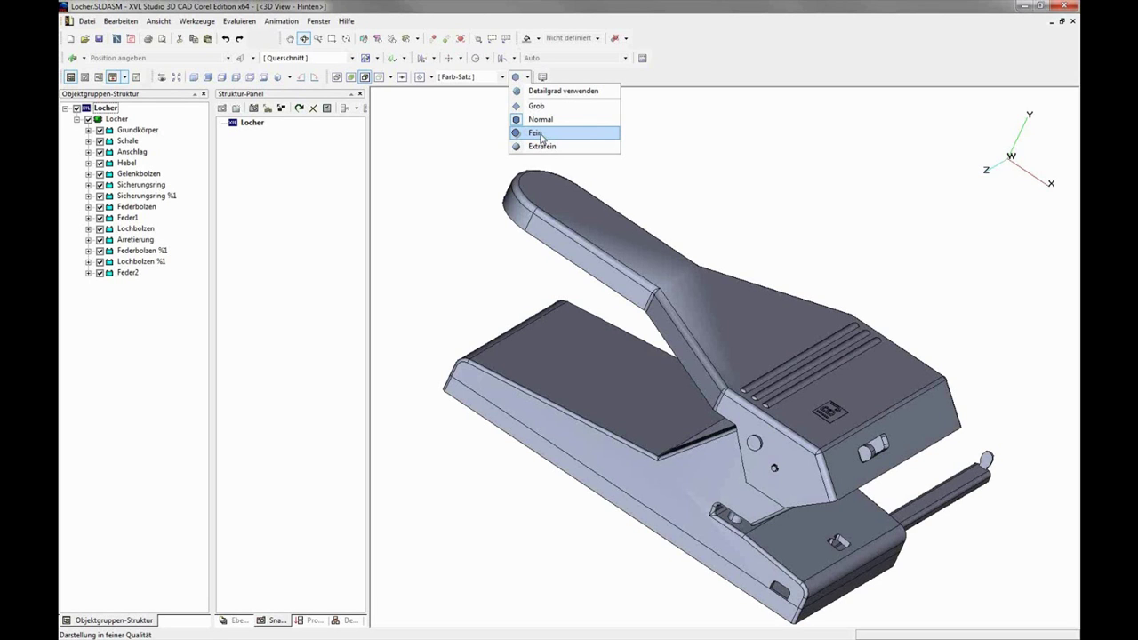
Step: Set display quality to Fein and orbit the hole punch to a front three-quarter view
{"action": "left_click", "coordinate": [540, 135]}
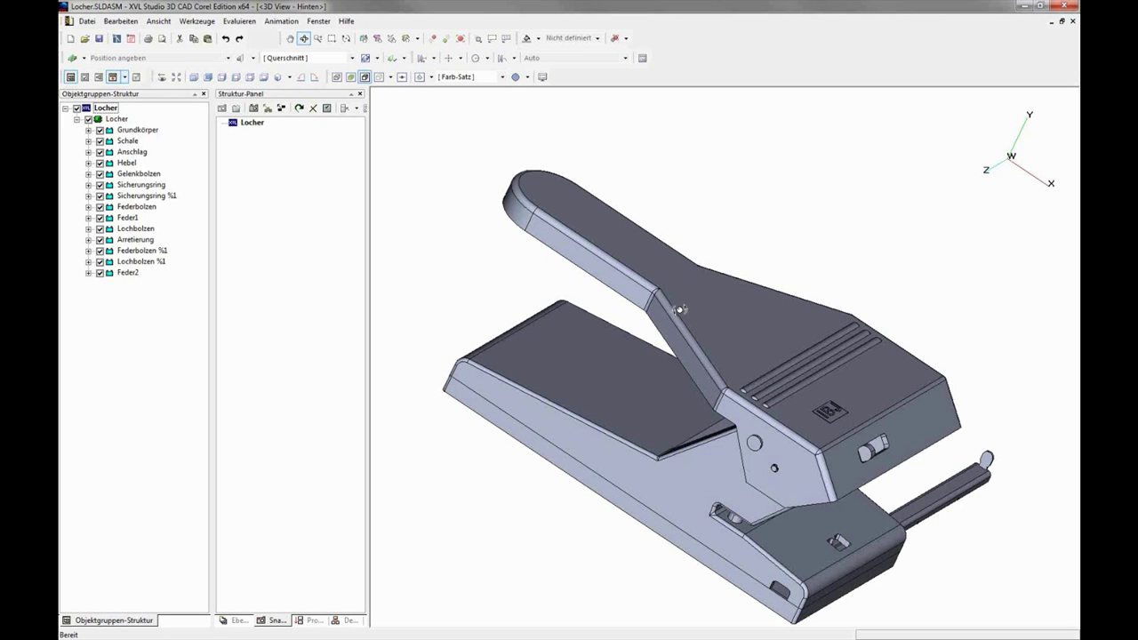
{"action": "mouse_move", "coordinate": [679, 310]}
{"action": "left_mouse_down"}
{"action": "mouse_move", "coordinate": [650, 282]}
{"action": "mouse_move", "coordinate": [595, 351]}
{"action": "left_mouse_up"}
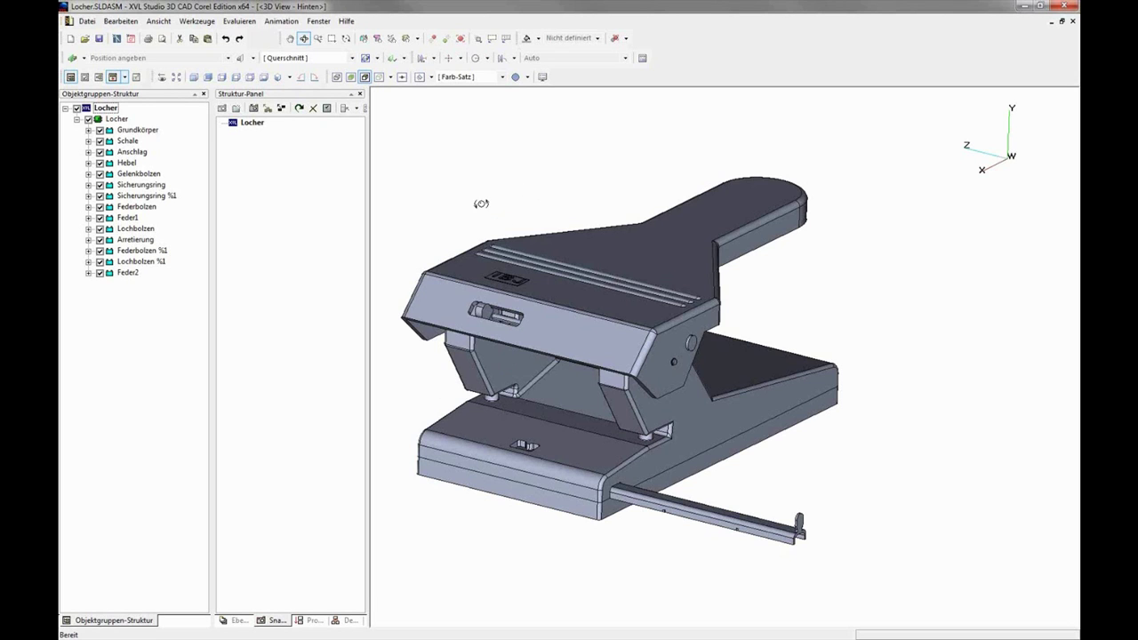
Step: Open the custom view-direction setup and try 12° left and right tilt angles
{"action": "left_click", "coordinate": [157, 20]}
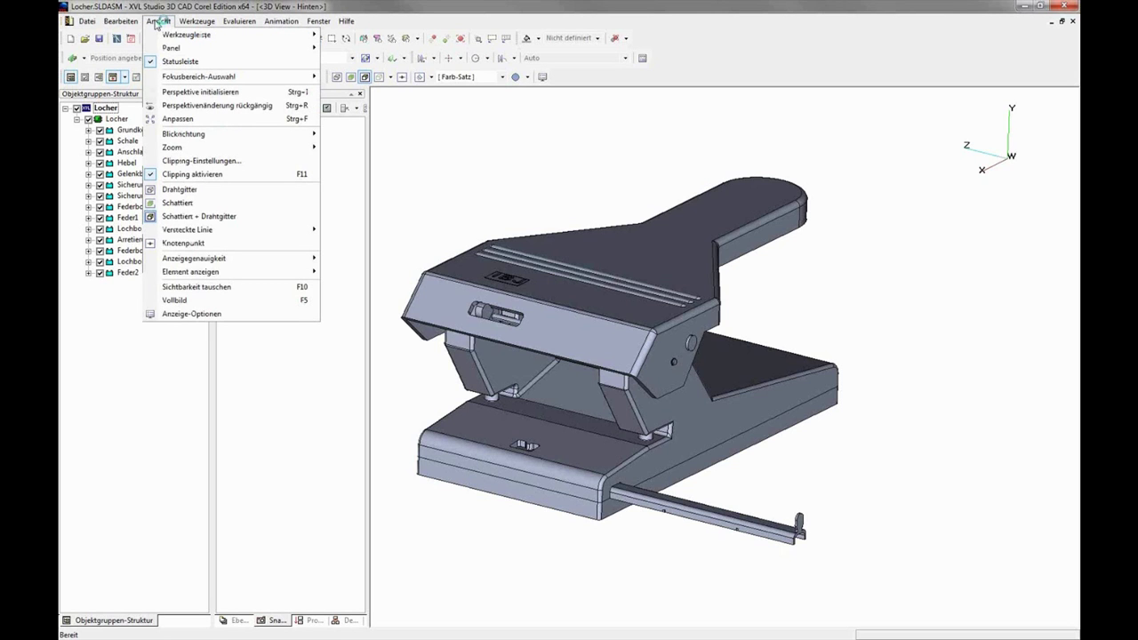
{"action": "mouse_move", "coordinate": [183, 134]}
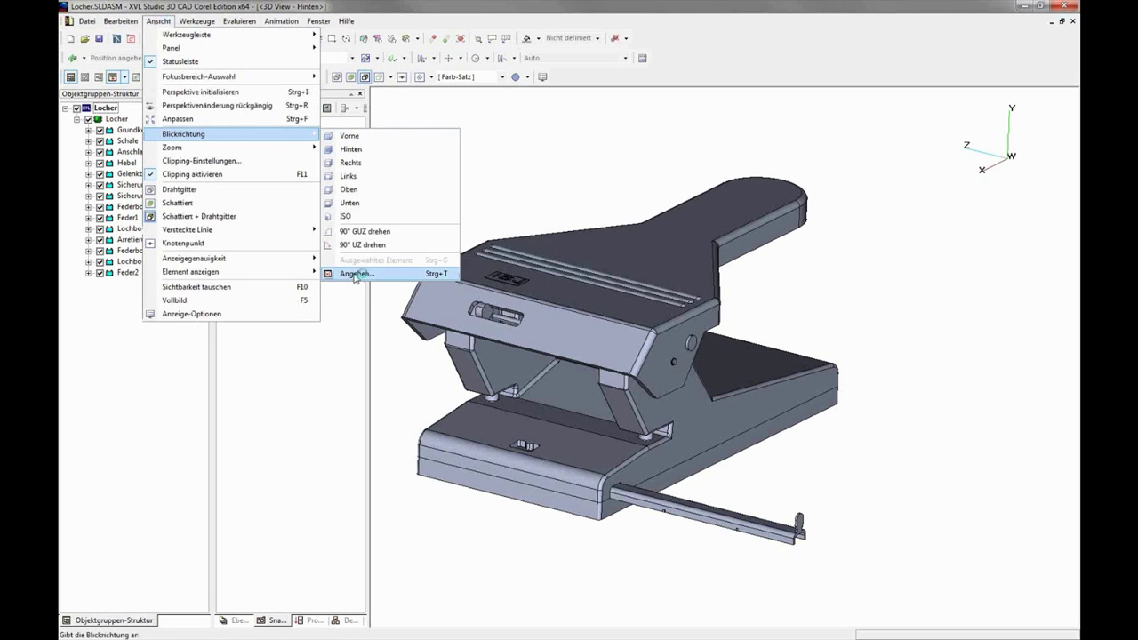
{"action": "left_click", "coordinate": [355, 275]}
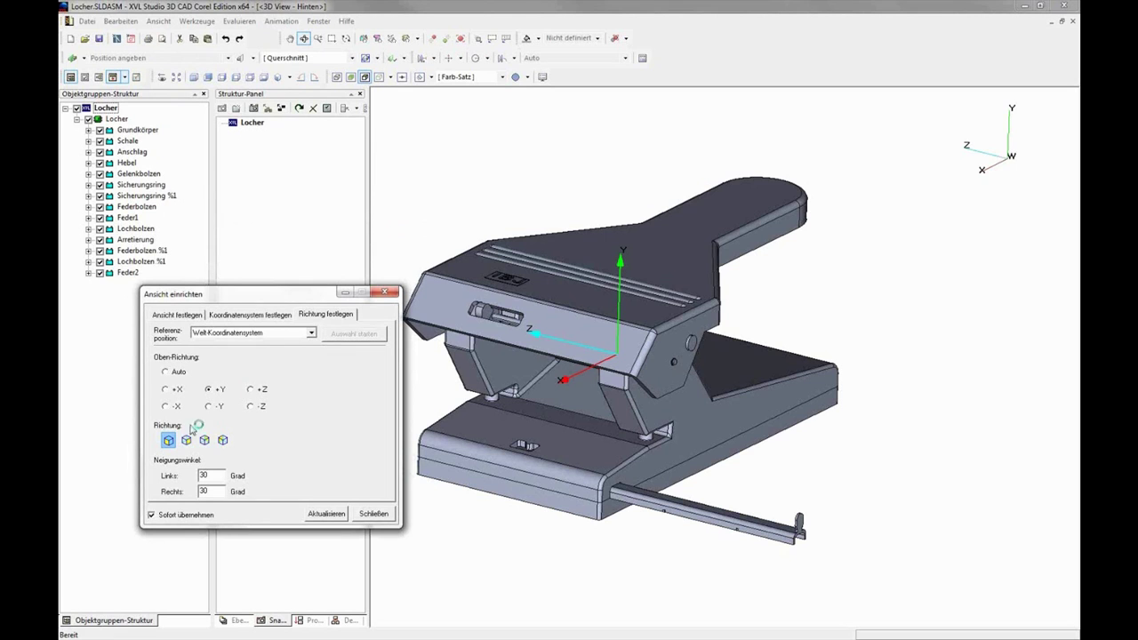
{"action": "double_click", "coordinate": [200, 476]}
{"action": "type", "text": "12"}
{"action": "key", "text": "Tab"}
{"action": "type", "text": "12"}
{"action": "left_click", "coordinate": [329, 515]}
{"action": "left_click", "coordinate": [332, 518]}
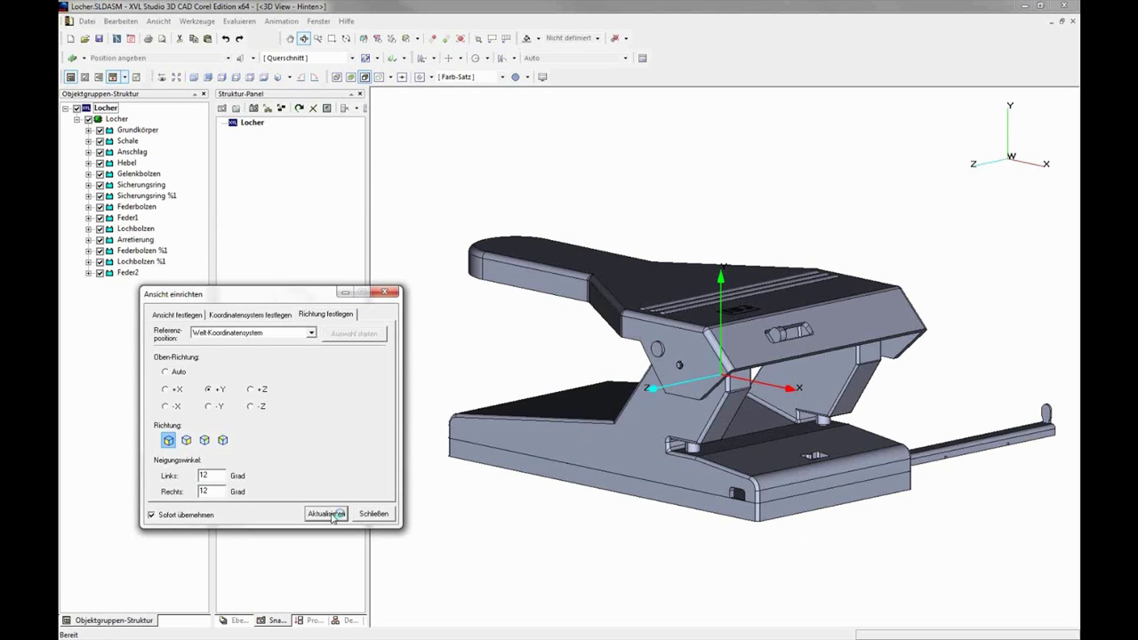
Step: Try new tilt values of 42° and 7° and update the view
{"action": "double_click", "coordinate": [214, 475]}
{"action": "type", "text": "4"}
{"action": "mouse_move", "coordinate": [220, 475]}
{"action": "left_mouse_down"}
{"action": "mouse_move", "coordinate": [164, 472]}
{"action": "mouse_move", "coordinate": [171, 486]}
{"action": "left_mouse_up"}
{"action": "type", "text": "42"}
{"action": "type", "text": "7"}
{"action": "left_click", "coordinate": [319, 516]}
{"action": "left_click", "coordinate": [319, 516]}
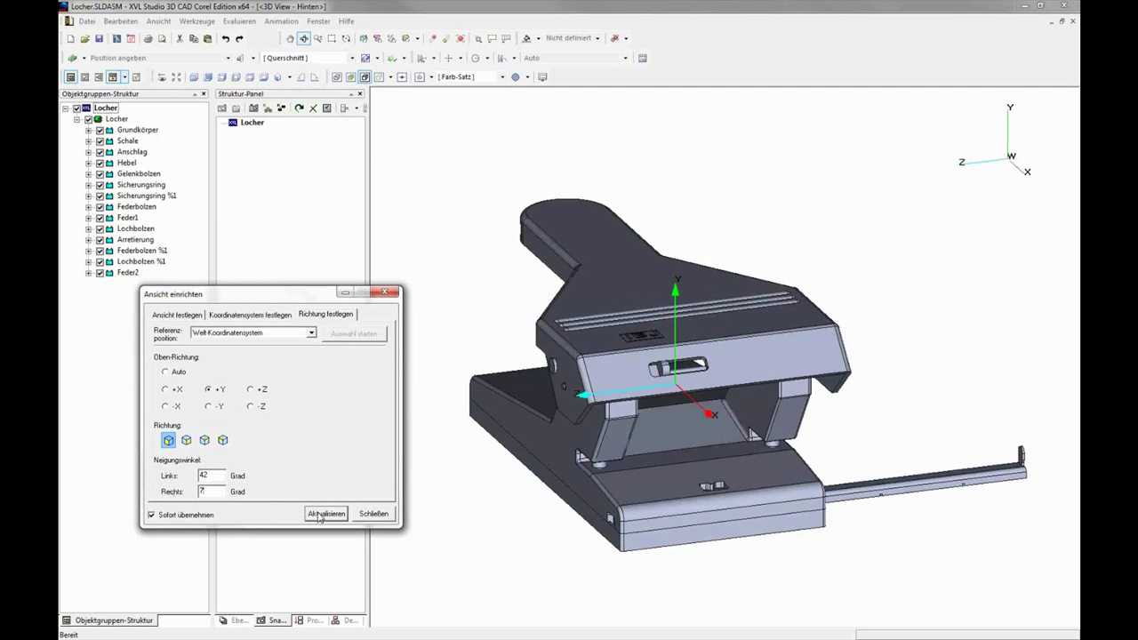
Step: Set both left and right tilt to 30°, update the view and close the setup
{"action": "left_click_drag", "start_coordinate": [219, 477], "coordinate": [163, 478]}
{"action": "type", "text": "30"}
{"action": "left_click_drag", "start_coordinate": [214, 490], "coordinate": [174, 492]}
{"action": "type", "text": "30"}
{"action": "left_click", "coordinate": [326, 513]}
{"action": "left_click", "coordinate": [326, 515]}
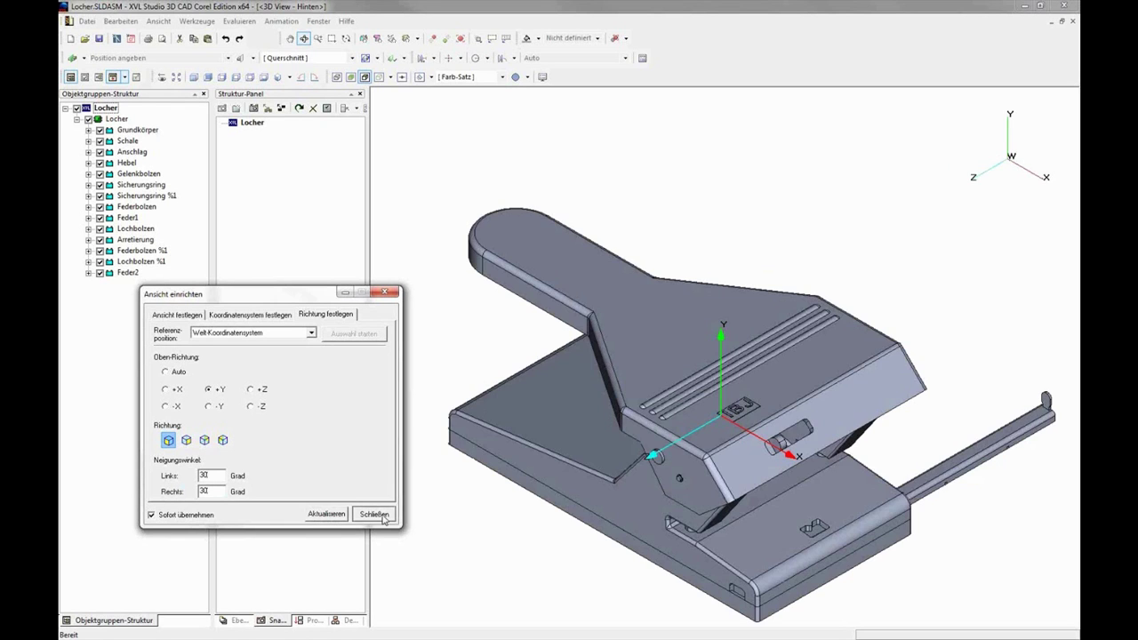
{"action": "left_click", "coordinate": [373, 514]}
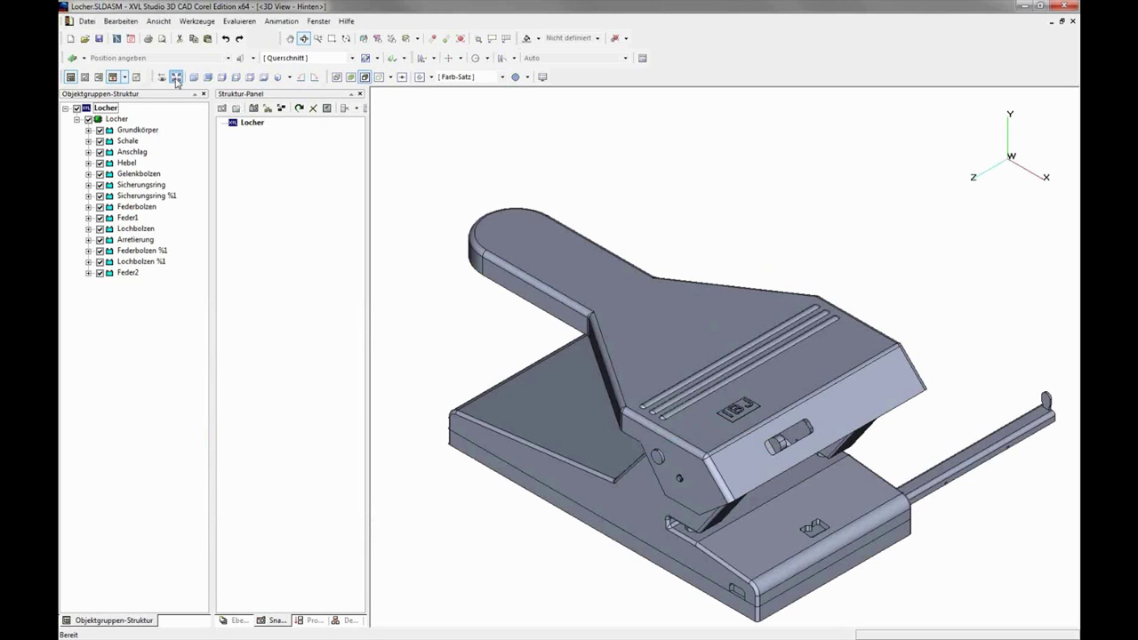
Step: Fit the model to the window, then add a new snapshot and rename it Start
{"action": "left_click", "coordinate": [176, 78]}
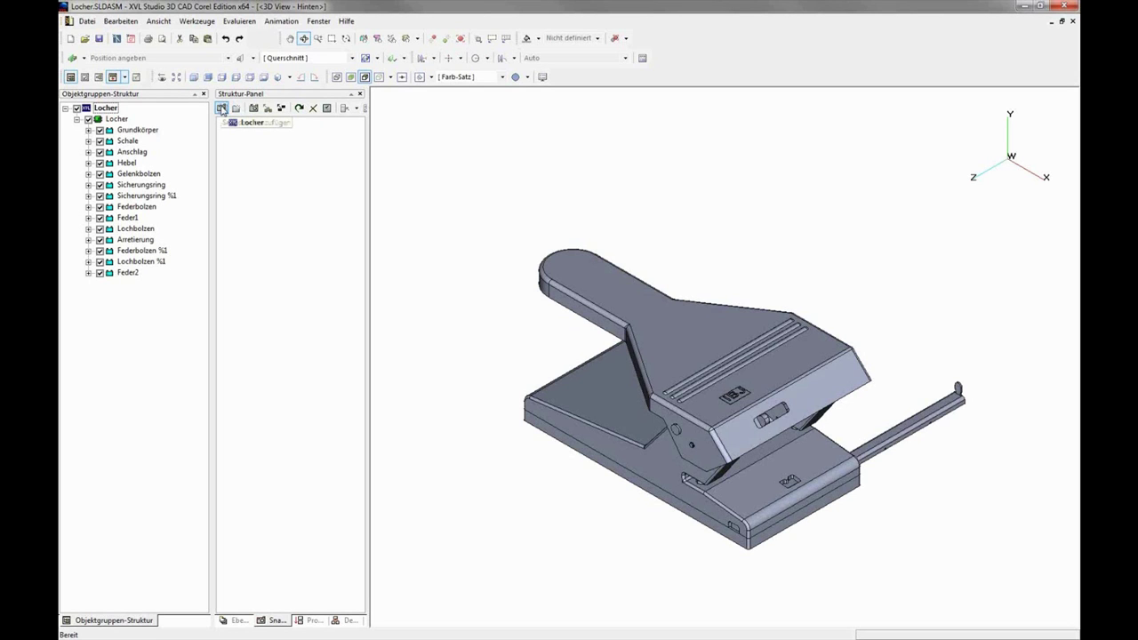
{"action": "left_click", "coordinate": [221, 108]}
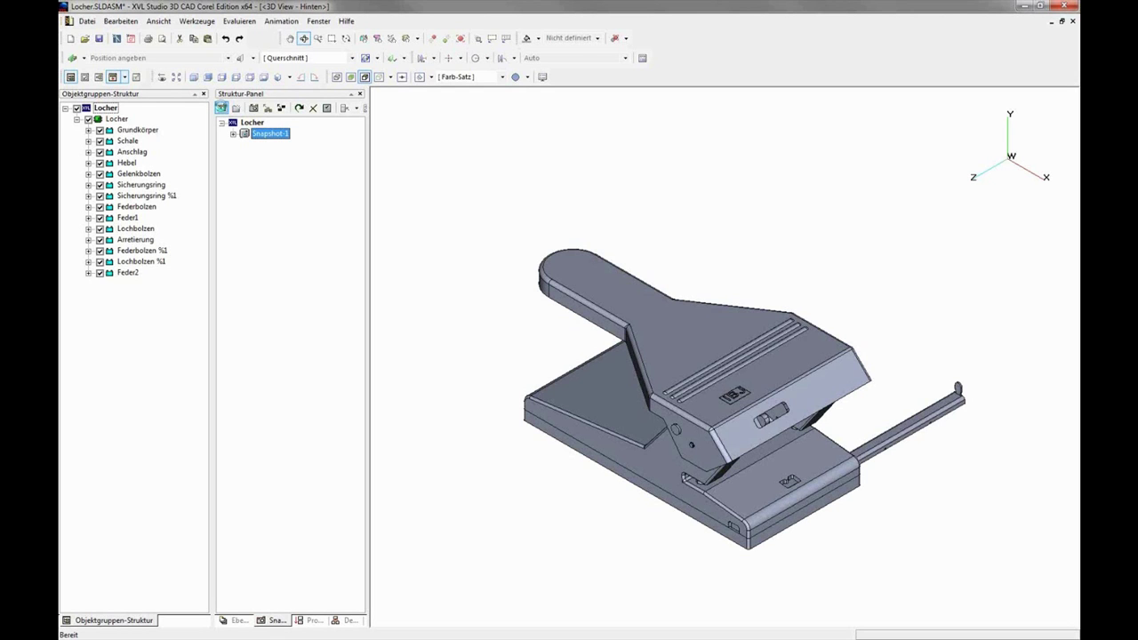
{"action": "left_click", "coordinate": [279, 134]}
{"action": "type", "text": "Start"}
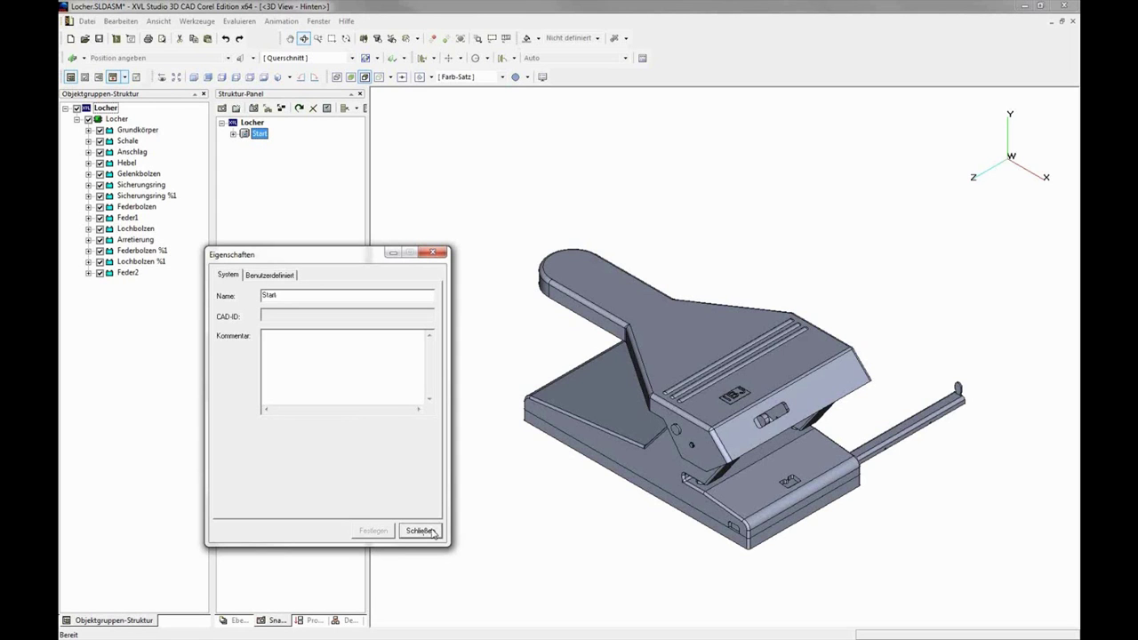
{"action": "left_click", "coordinate": [433, 532]}
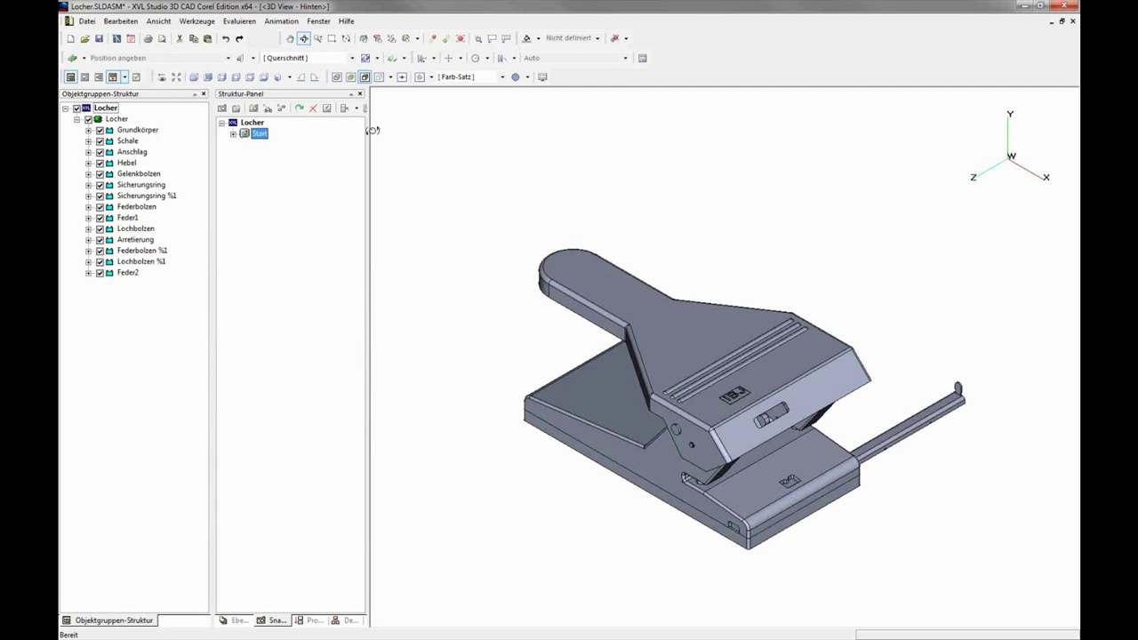
Step: Save the assembly under the new name Lauf10.xv2 inside Arbeitsdatei, confirming the save
{"action": "left_click", "coordinate": [85, 22]}
{"action": "left_click", "coordinate": [140, 102]}
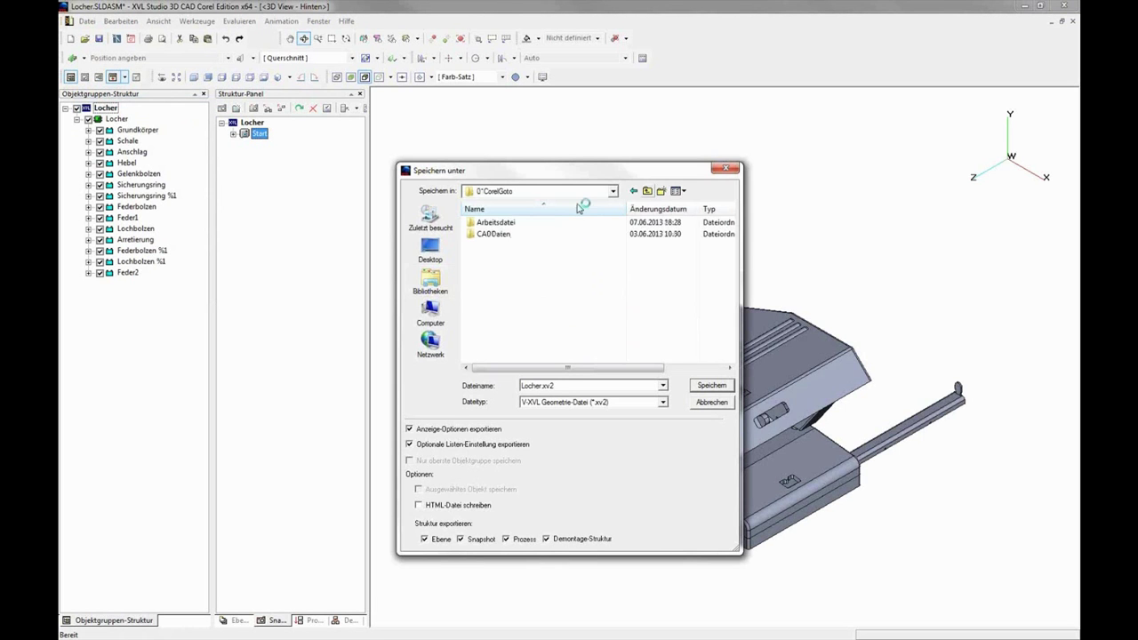
{"action": "double_click", "coordinate": [514, 226]}
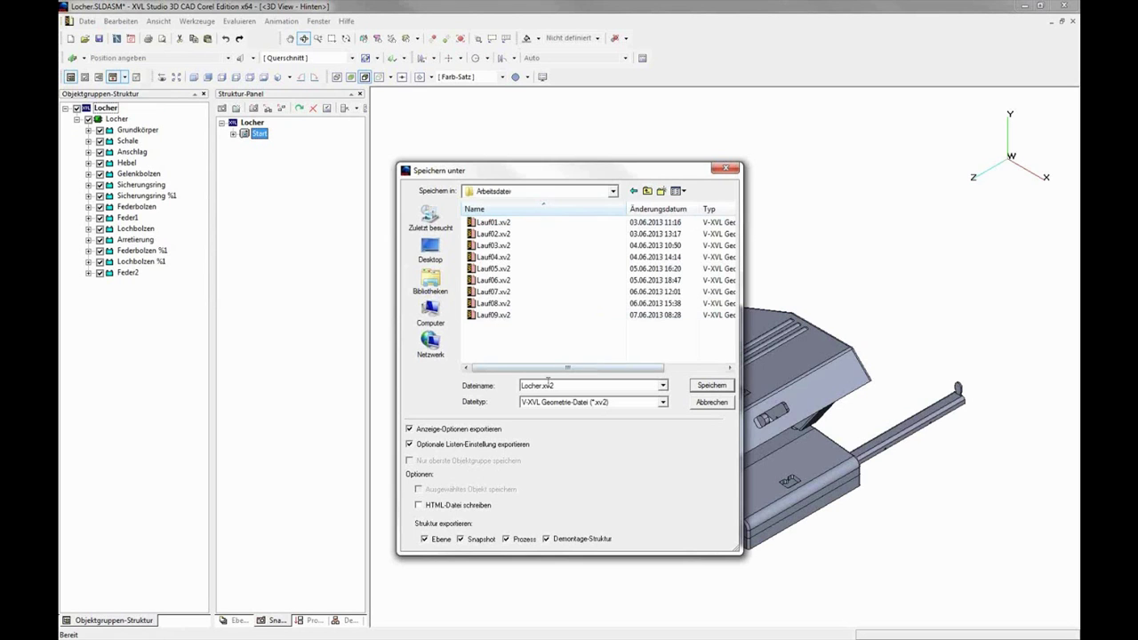
{"action": "key", "text": "Up"}
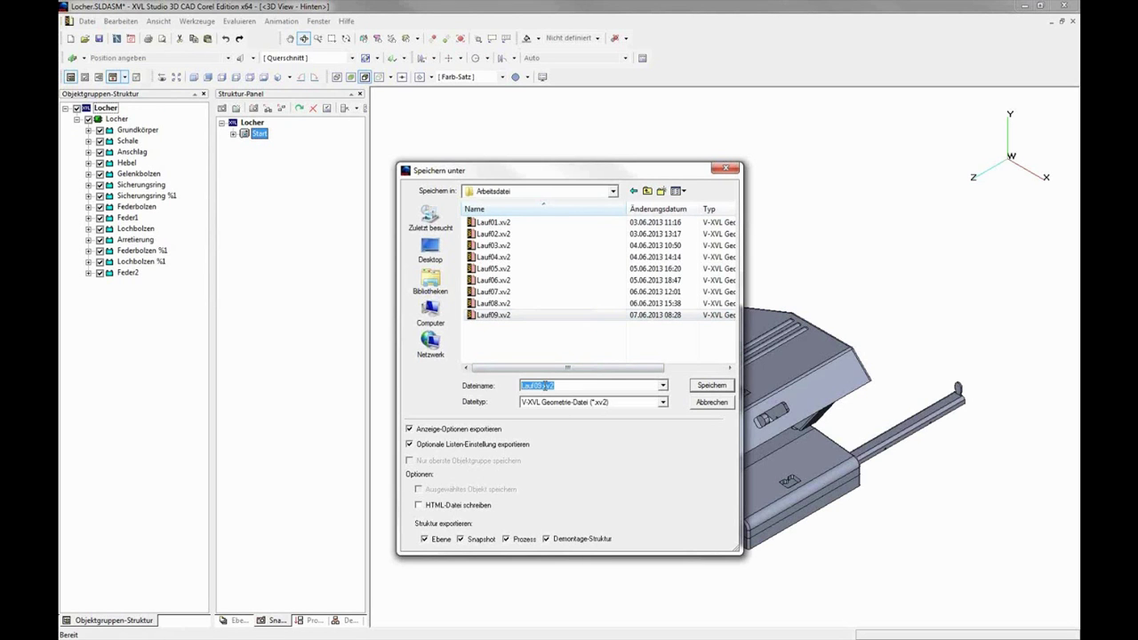
{"action": "type", "text": "Lauf10.xv2"}
{"action": "left_click", "coordinate": [715, 388]}
{"action": "left_click", "coordinate": [714, 389]}
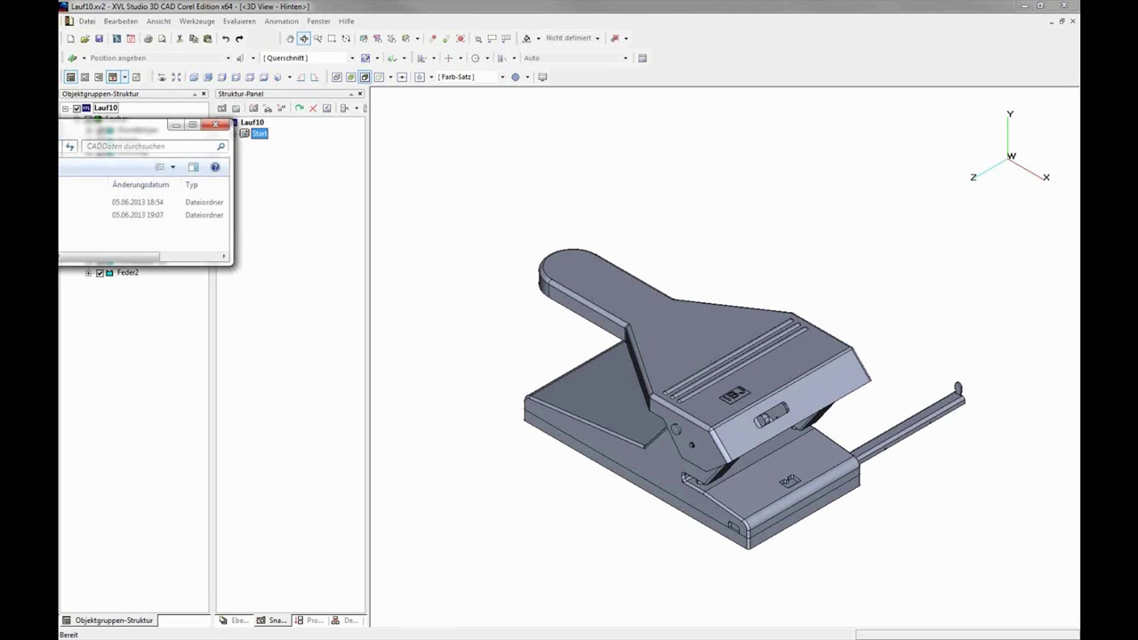
Step: View the properties of the Version_01 folder in Explorer
{"action": "mouse_move", "coordinate": [2, 125]}
{"action": "left_mouse_down"}
{"action": "mouse_move", "coordinate": [530, 142]}
{"action": "mouse_move", "coordinate": [528, 115]}
{"action": "left_mouse_up"}
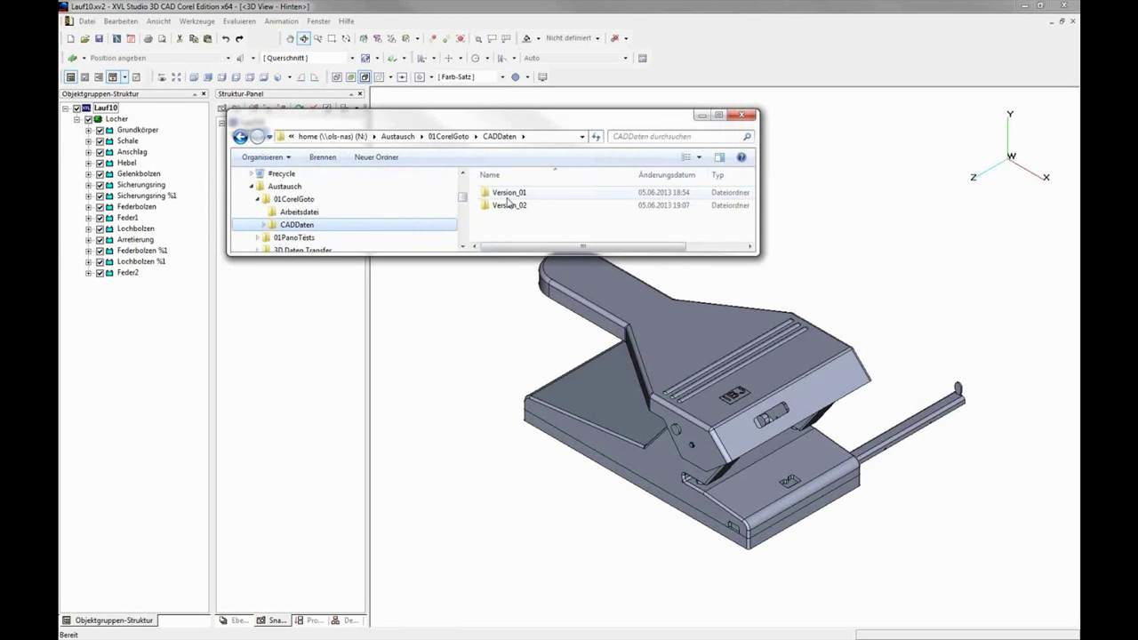
{"action": "left_click", "coordinate": [504, 196]}
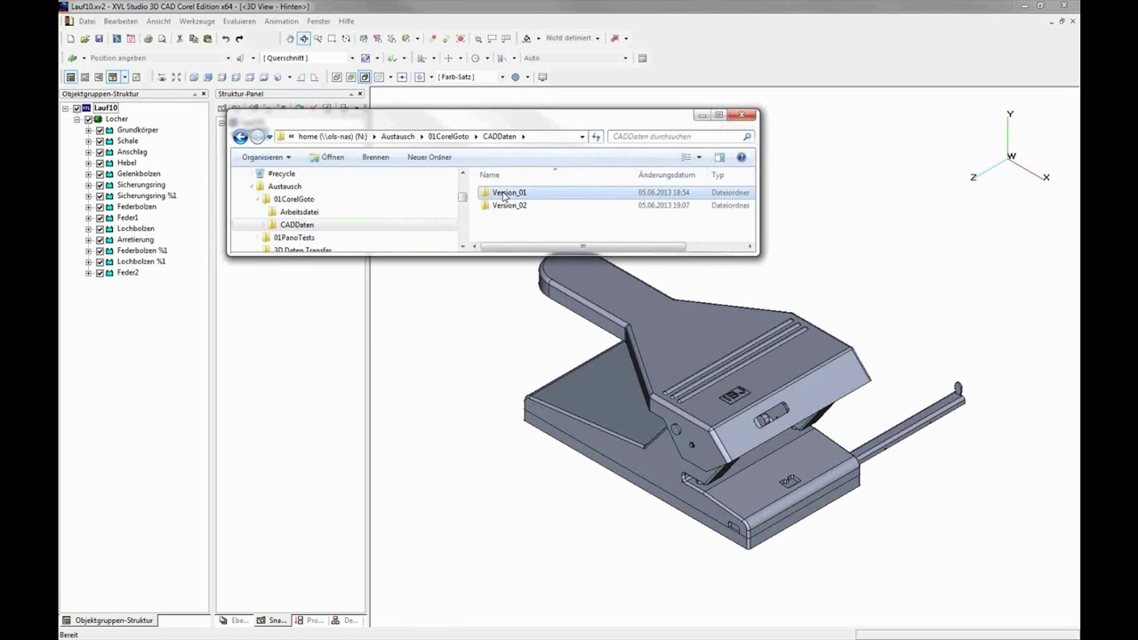
{"action": "right_click", "coordinate": [503, 195]}
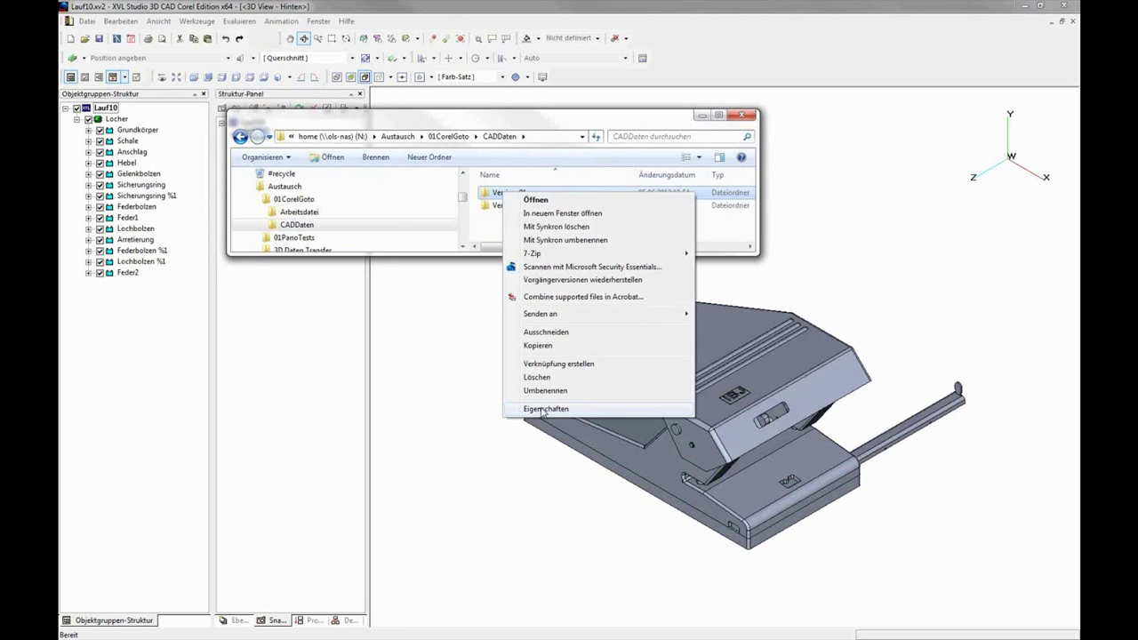
{"action": "left_click", "coordinate": [542, 409]}
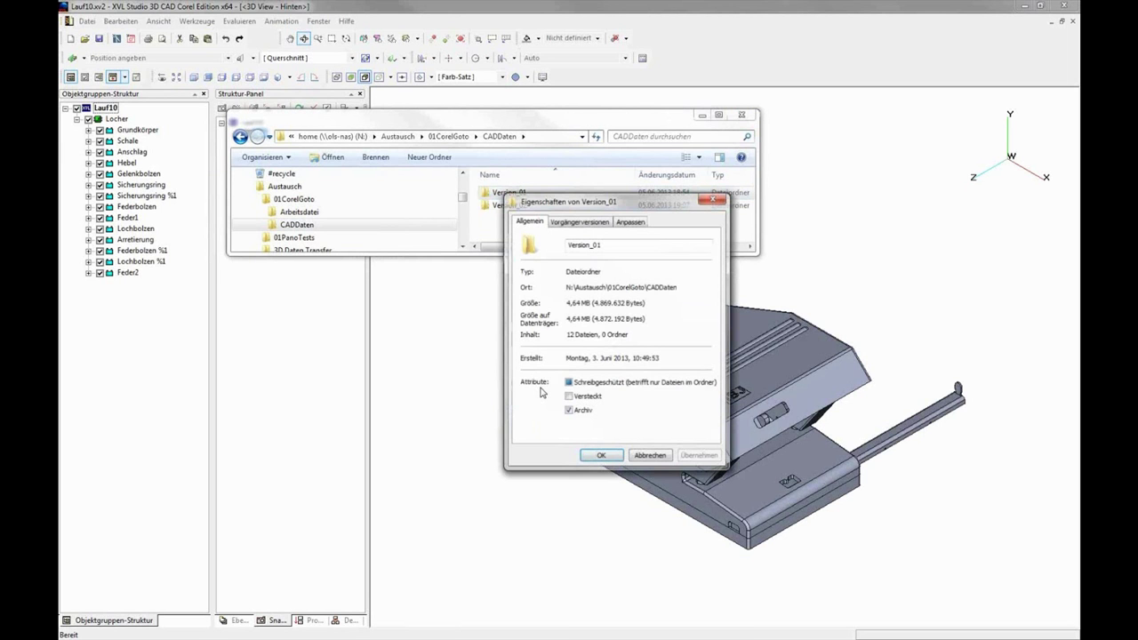
{"action": "mouse_move", "coordinate": [297, 225]}
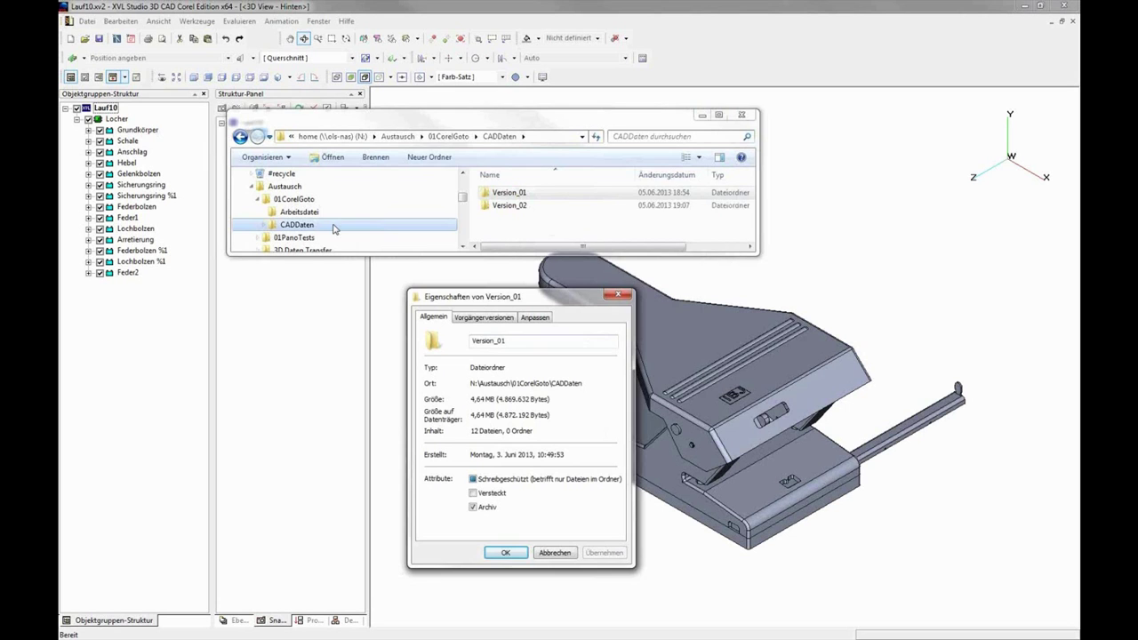
Step: Open Lauf10.xv2 from the Arbeitsdatei working folder
{"action": "left_click", "coordinate": [299, 213]}
{"action": "left_click_drag", "start_coordinate": [750, 190], "coordinate": [752, 227]}
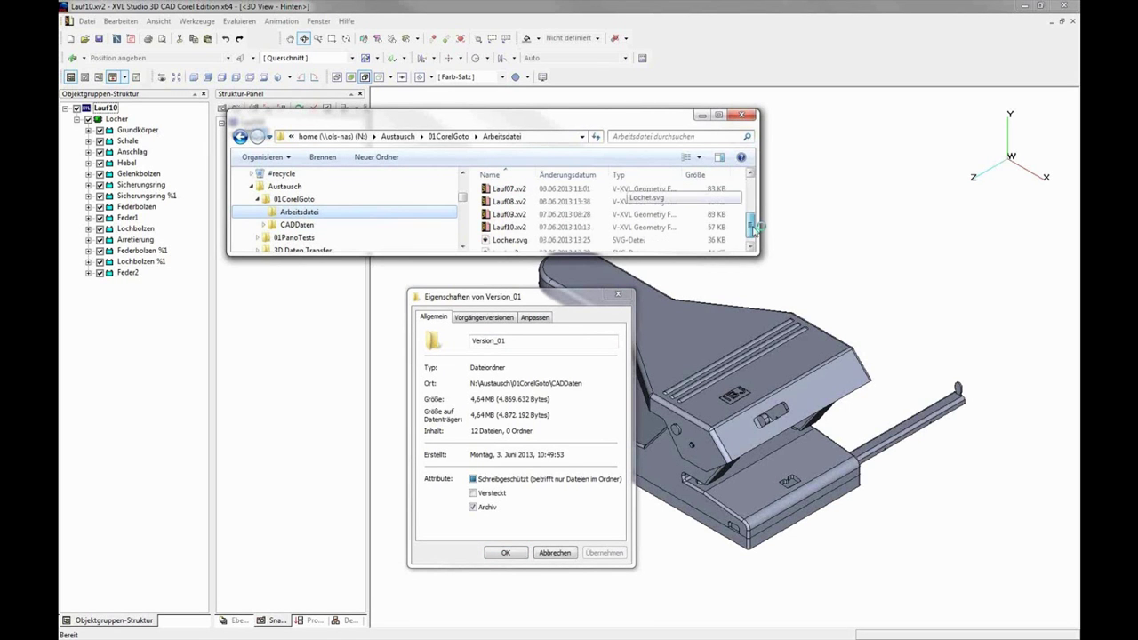
{"action": "left_click", "coordinate": [723, 228]}
{"action": "double_click", "coordinate": [722, 228]}
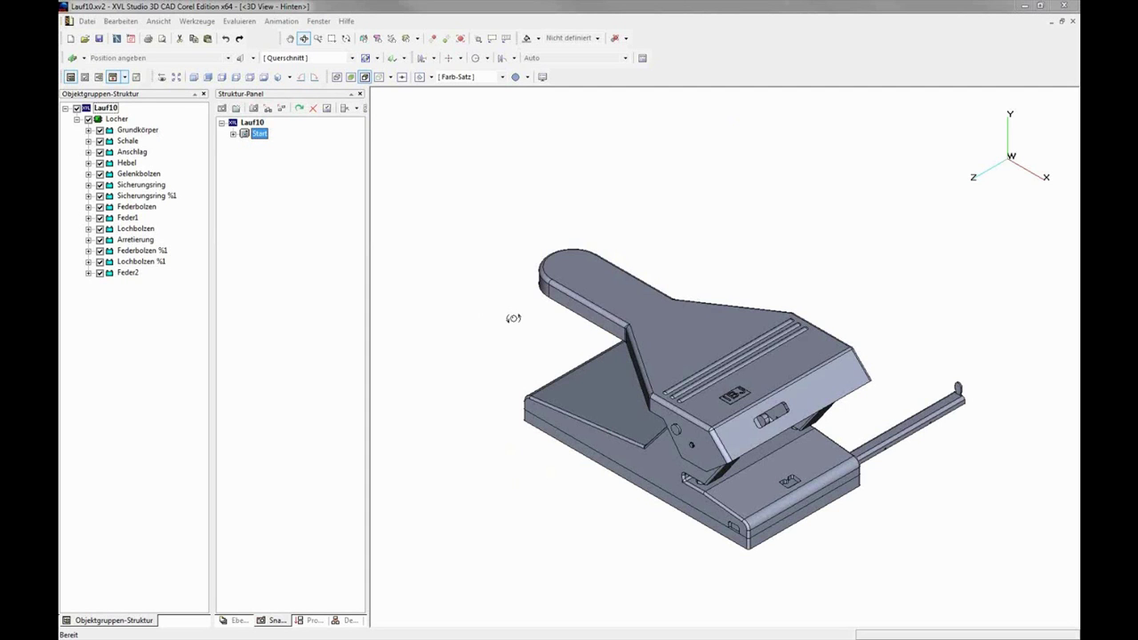
Step: Start Objekt verschieben in Einfach action mode with the lever Hebel as the target
{"action": "left_click", "coordinate": [478, 40]}
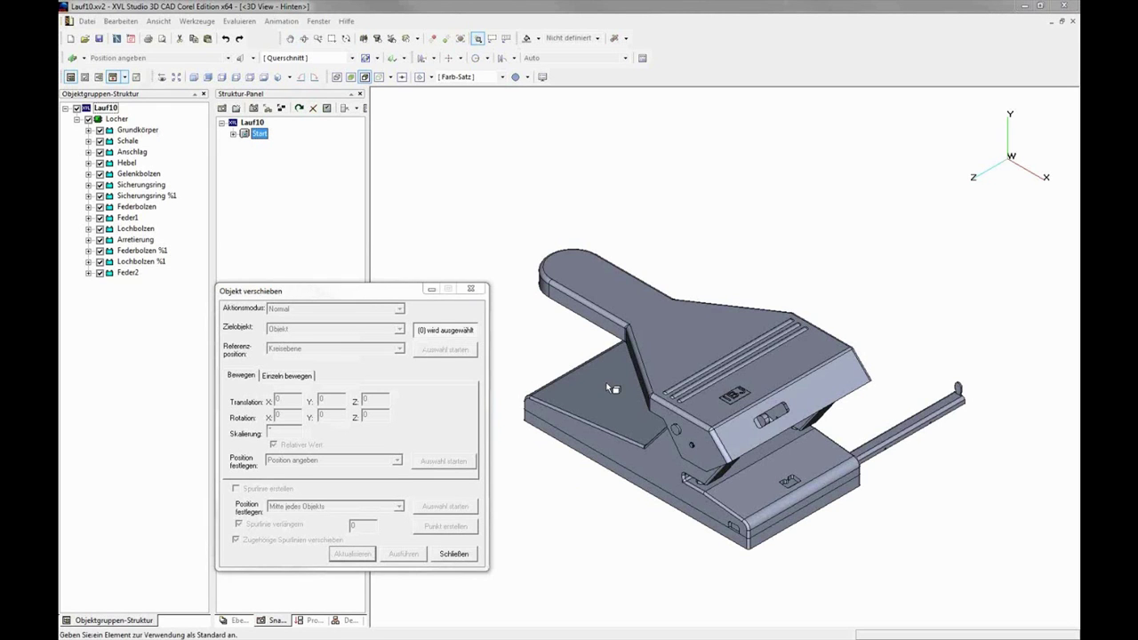
{"action": "left_click", "coordinate": [684, 348]}
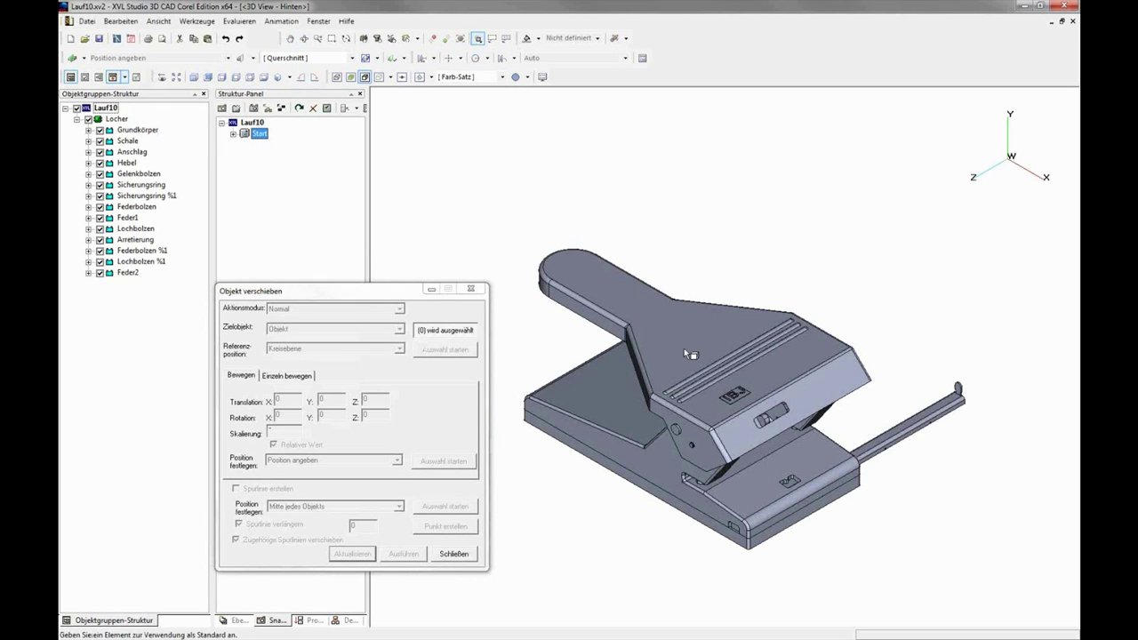
{"action": "left_click", "coordinate": [427, 336]}
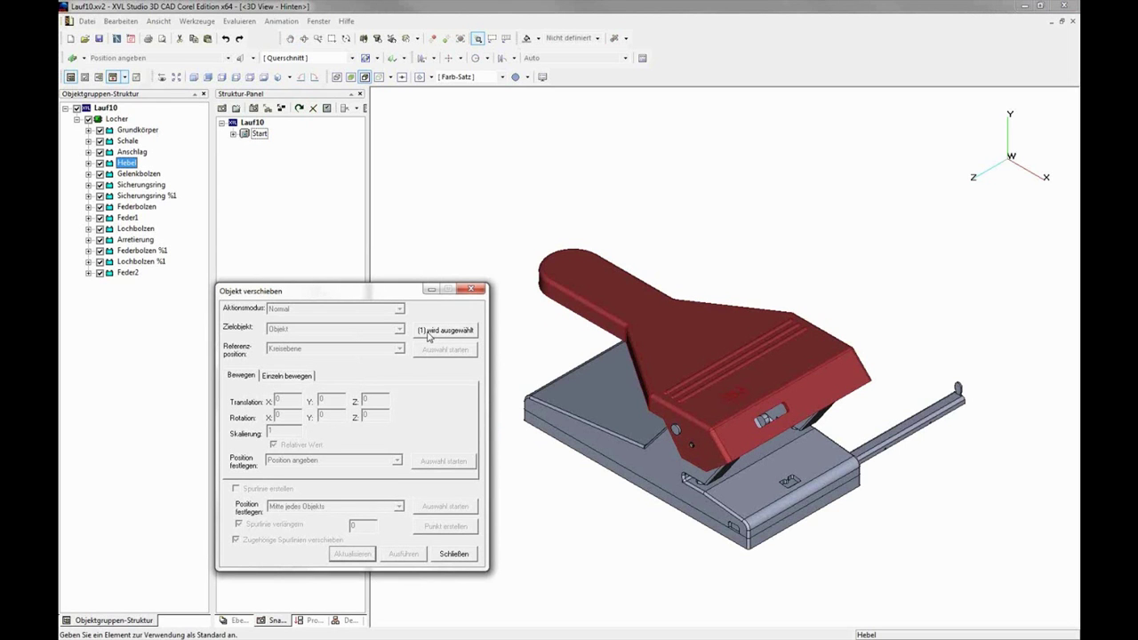
{"action": "left_click", "coordinate": [427, 335]}
{"action": "left_click", "coordinate": [400, 308]}
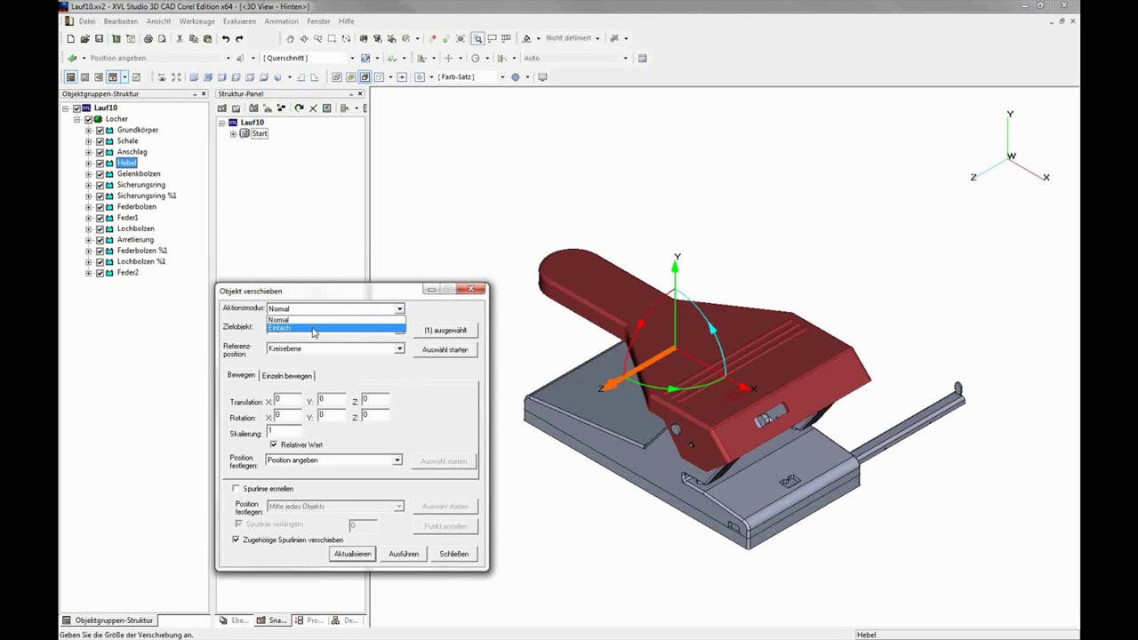
{"action": "left_click", "coordinate": [313, 329]}
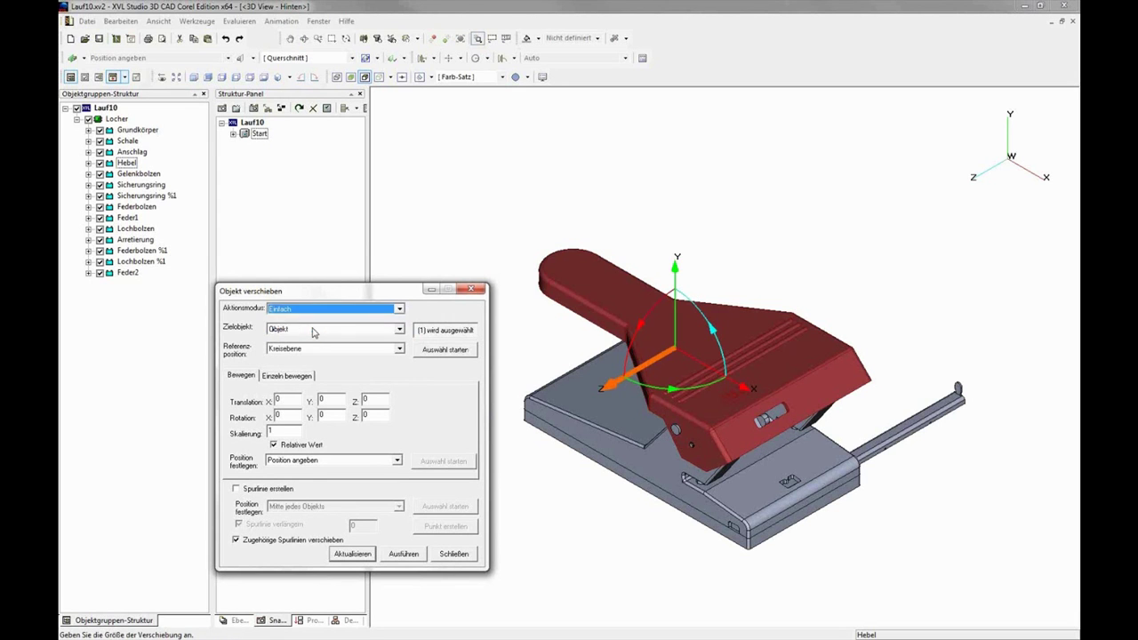
{"action": "left_click", "coordinate": [685, 384]}
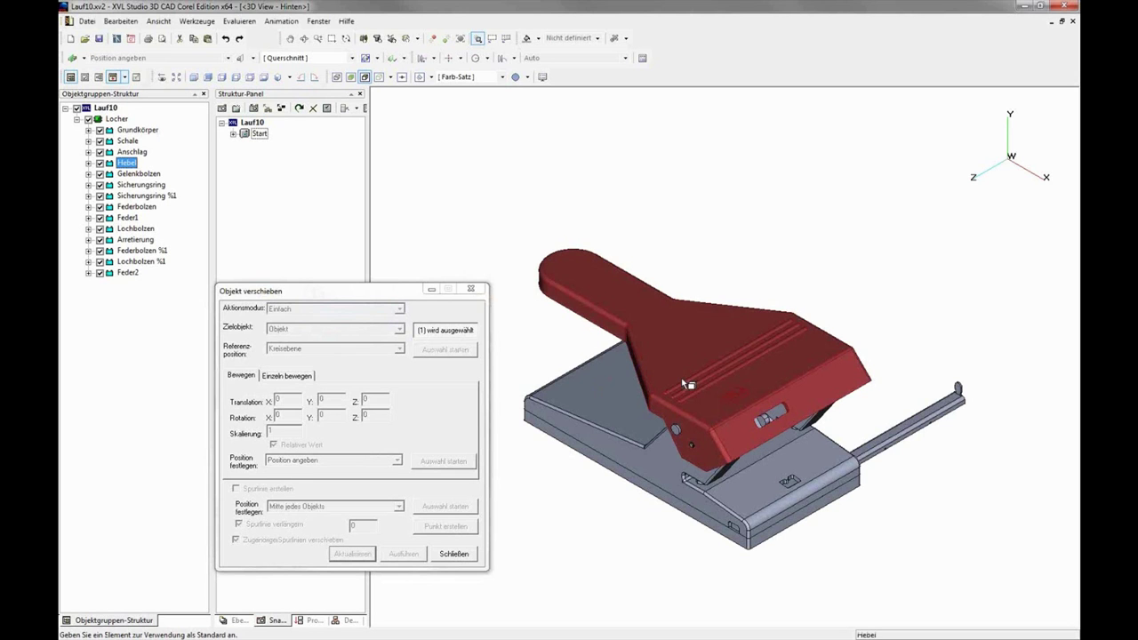
Step: Make parts see-through and add Federbolzen %1, Arretierung, Federbolzen, Feder1 and Feder2, confirming six parts
{"action": "left_click", "coordinate": [432, 40]}
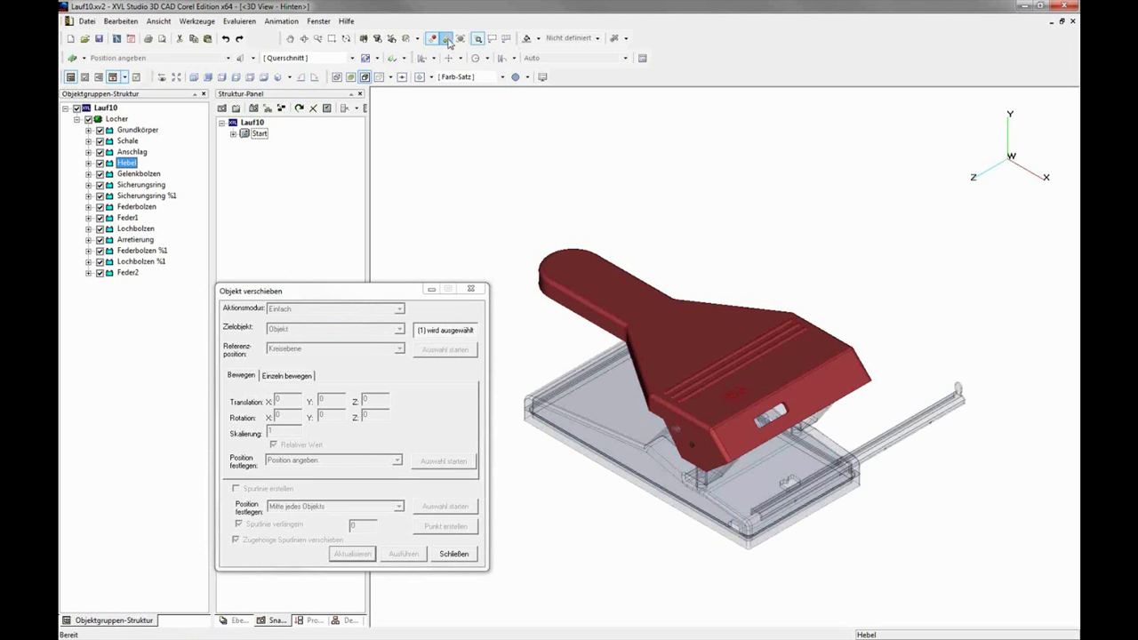
{"action": "left_click", "coordinate": [447, 40]}
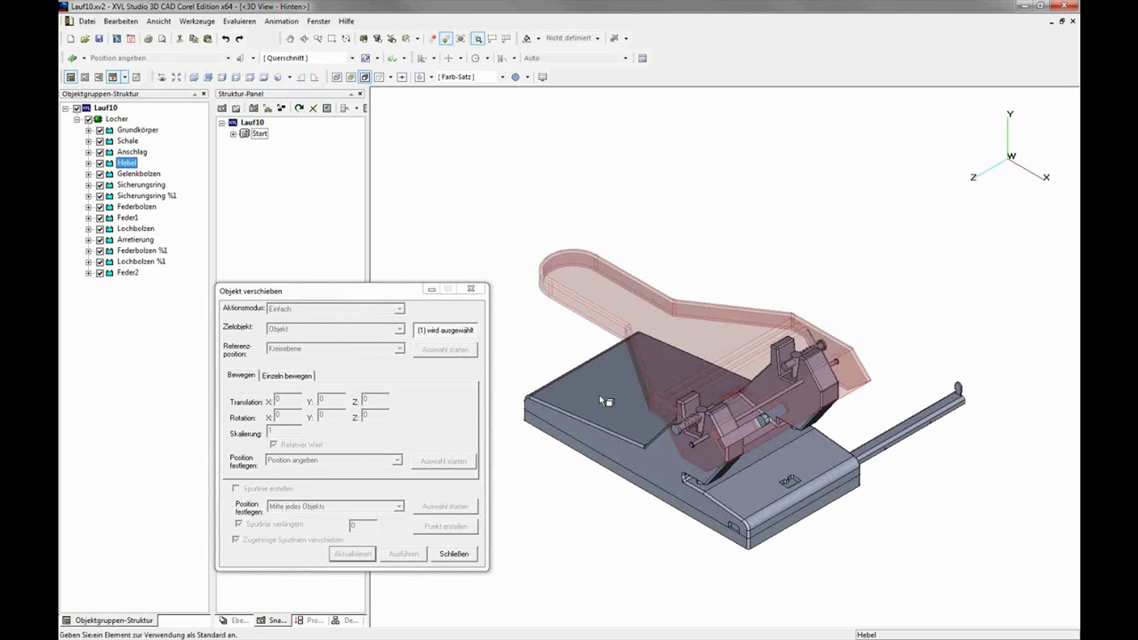
{"action": "left_click", "coordinate": [680, 434], "text": "ctrl"}
{"action": "left_click", "coordinate": [765, 418], "text": "ctrl"}
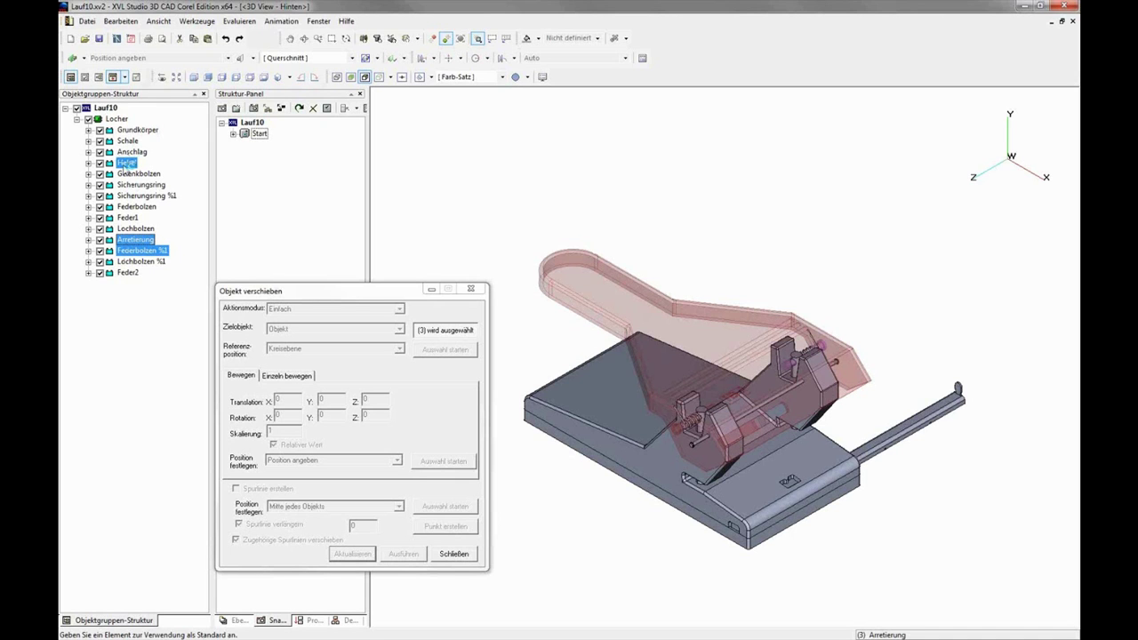
{"action": "left_click", "coordinate": [142, 207], "text": "ctrl"}
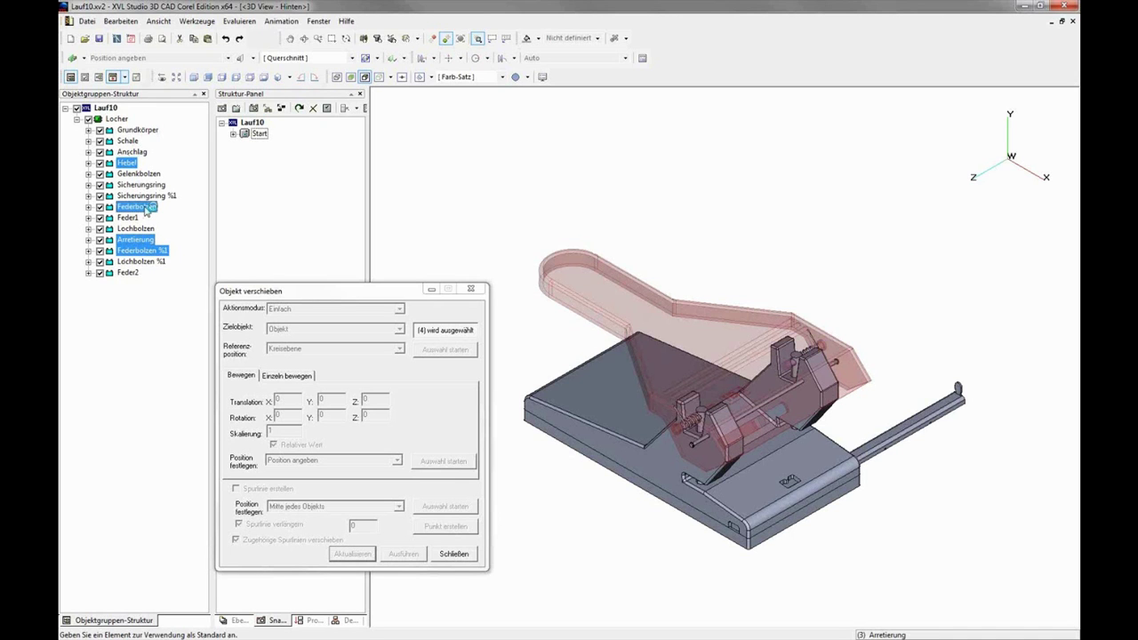
{"action": "left_click", "coordinate": [129, 218], "text": "ctrl"}
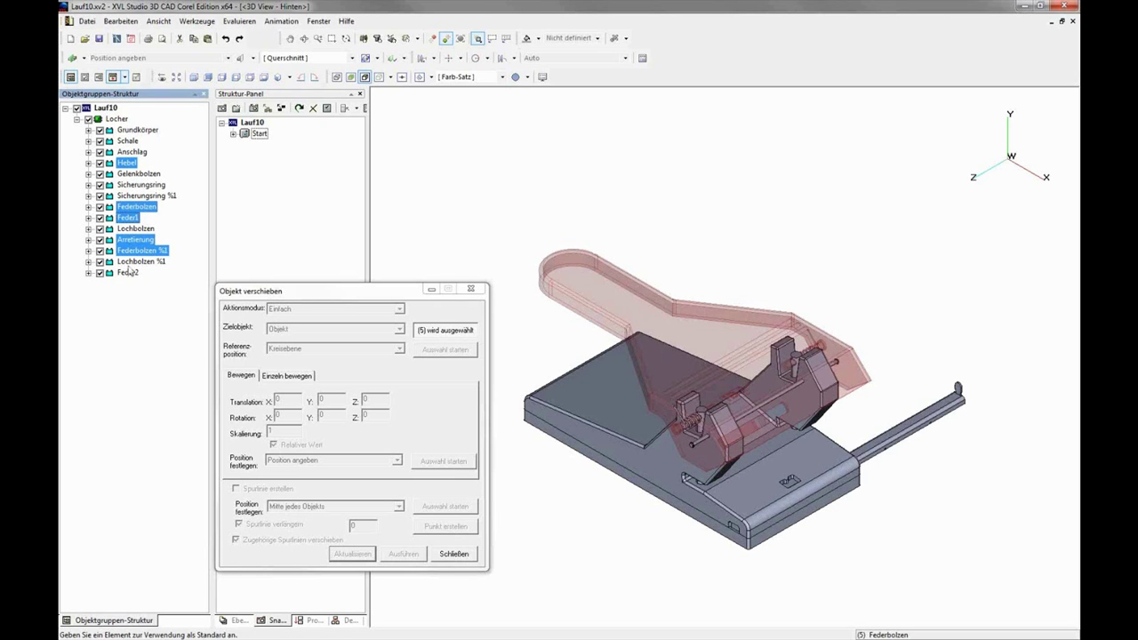
{"action": "left_click", "coordinate": [127, 273], "text": "ctrl"}
{"action": "left_click", "coordinate": [441, 334]}
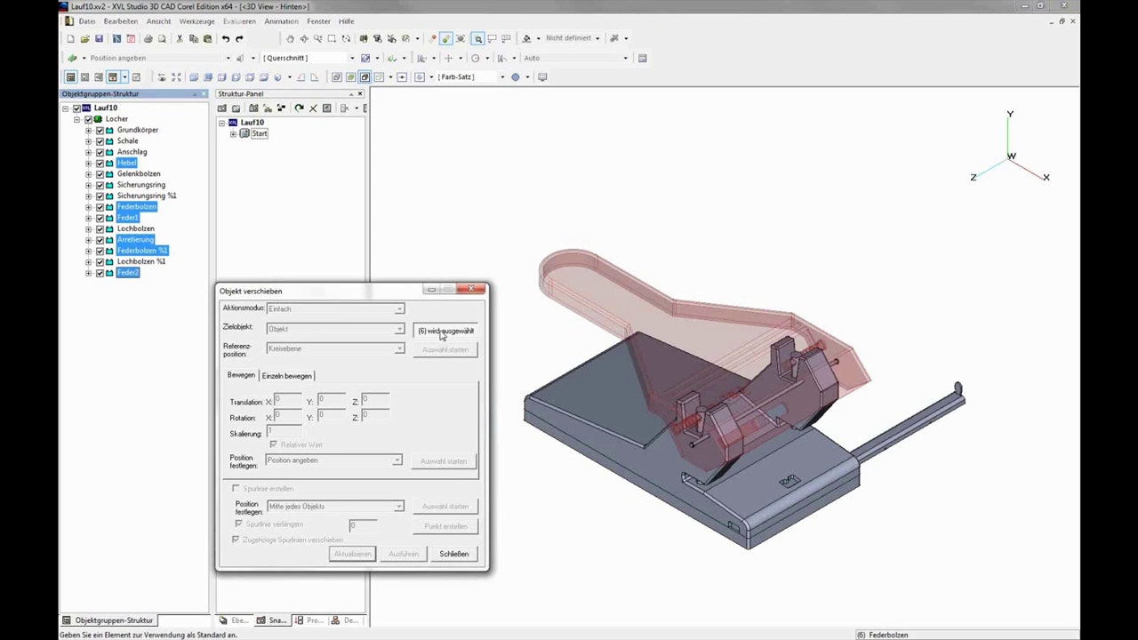
{"action": "left_click", "coordinate": [441, 334]}
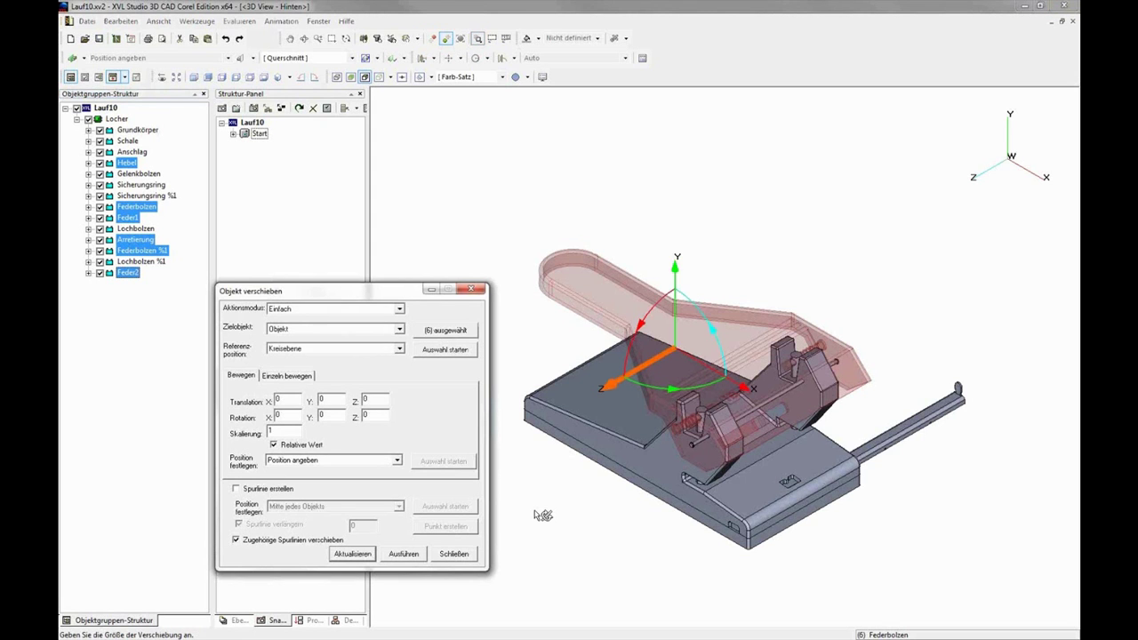
{"action": "left_click", "coordinate": [631, 521]}
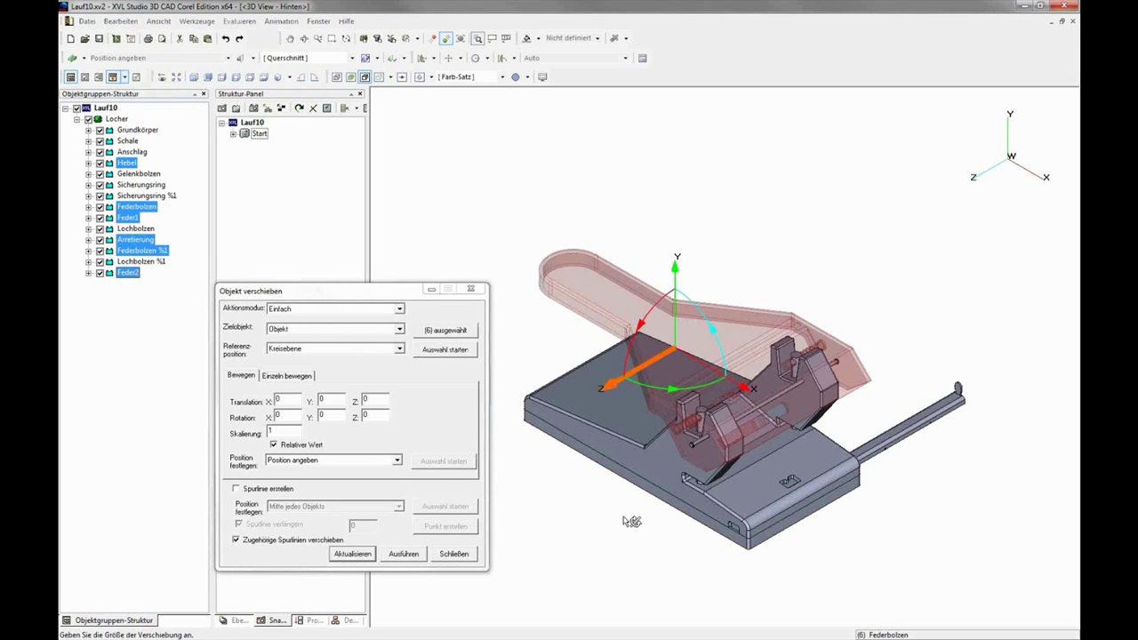
{"action": "left_click", "coordinate": [631, 520]}
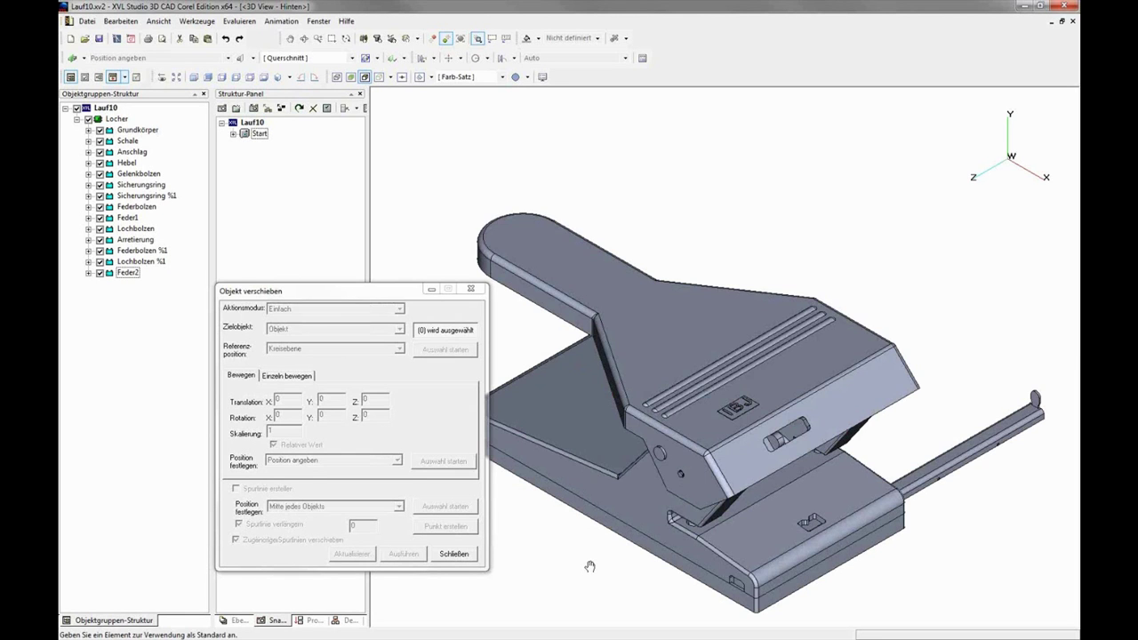
{"action": "left_click", "coordinate": [469, 350]}
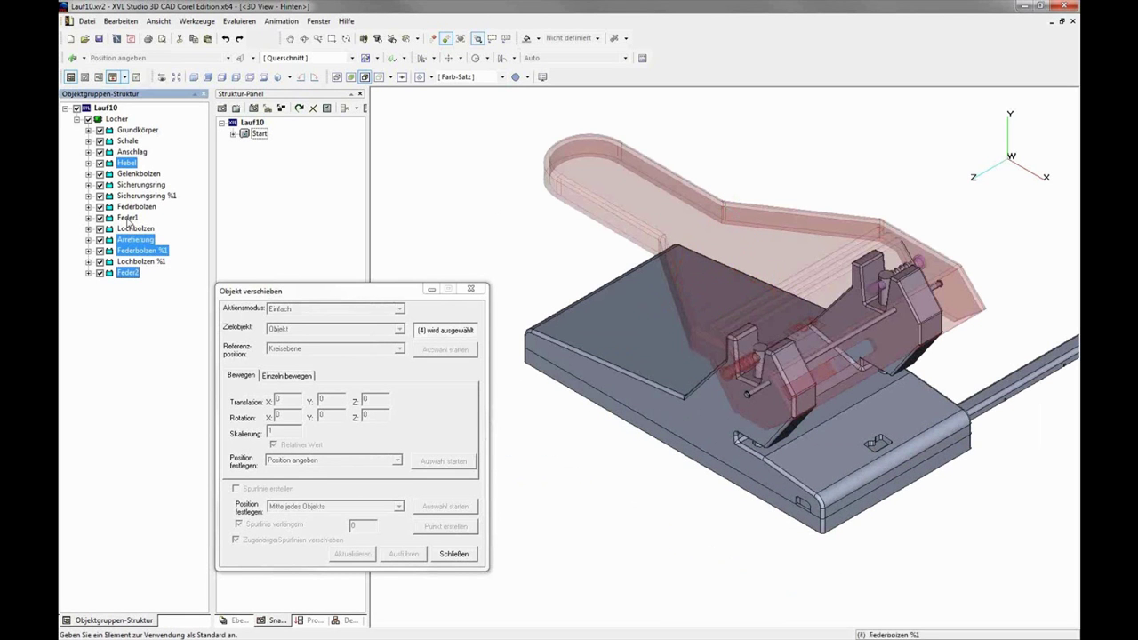
{"action": "left_click", "coordinate": [129, 218], "text": "ctrl"}
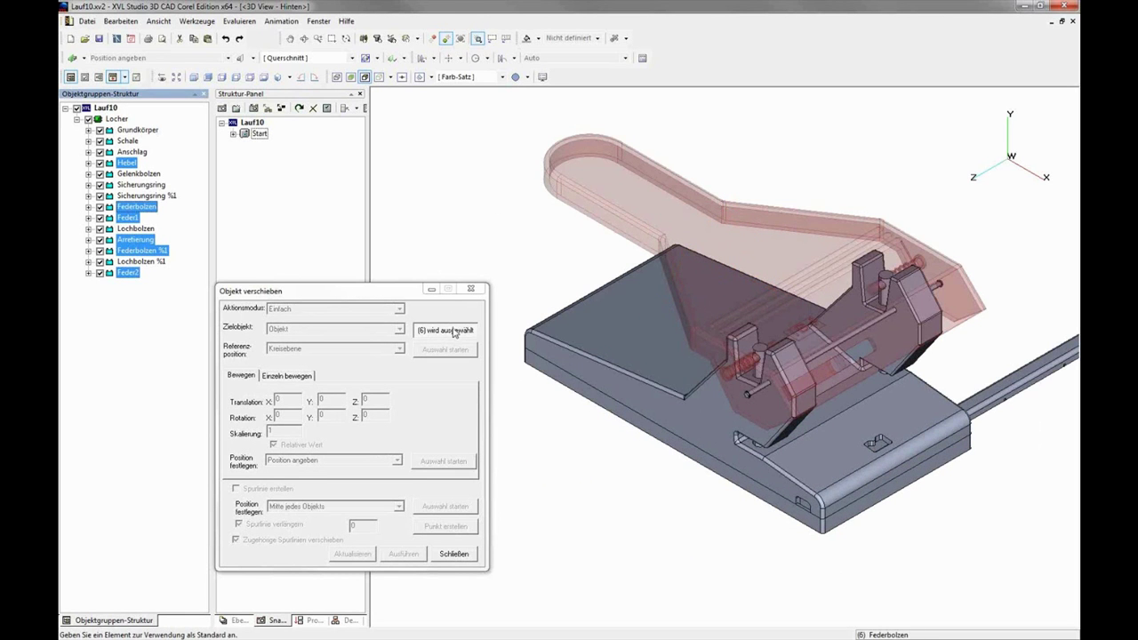
{"action": "left_click", "coordinate": [455, 331]}
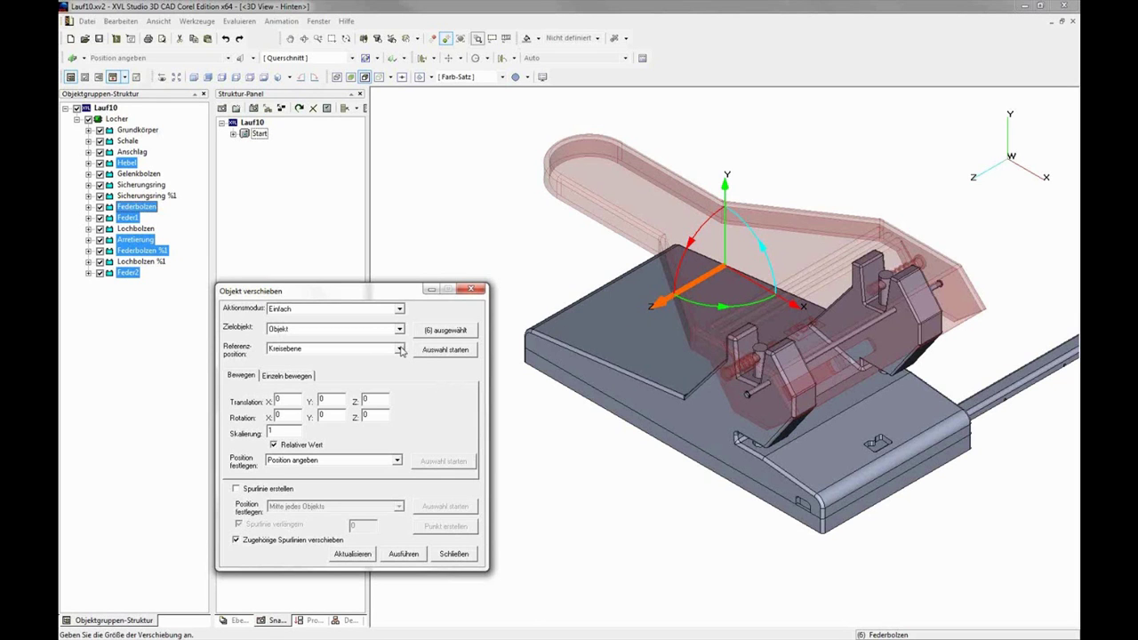
Step: Use the Kreisebene reference position to anchor the move manipulator on the pin's circular end
{"action": "left_click", "coordinate": [399, 350]}
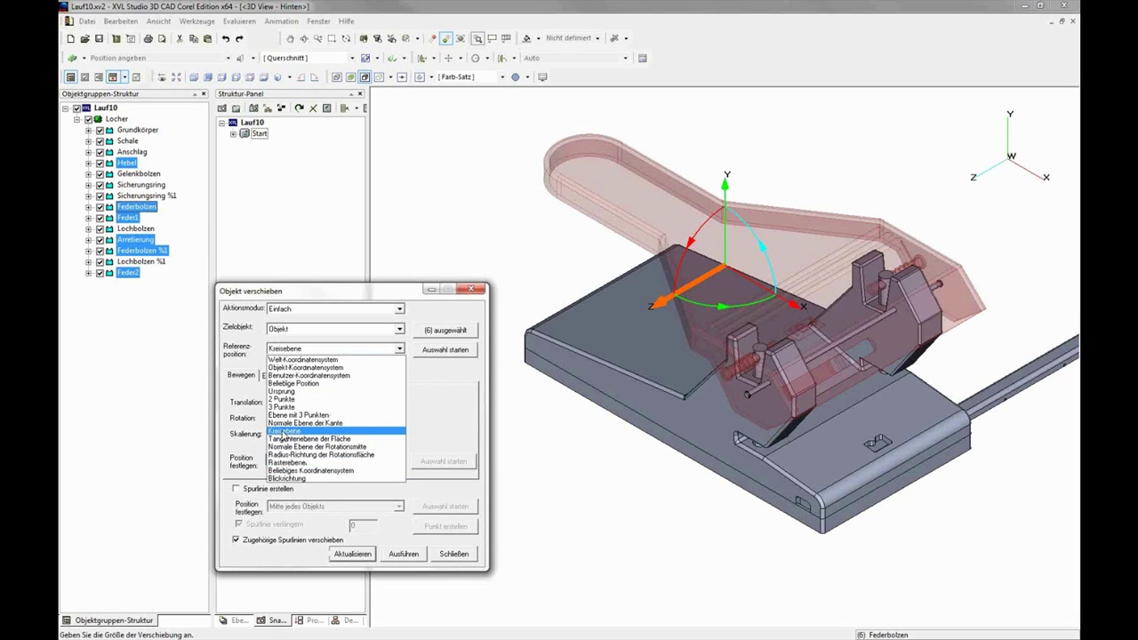
{"action": "left_click", "coordinate": [283, 432]}
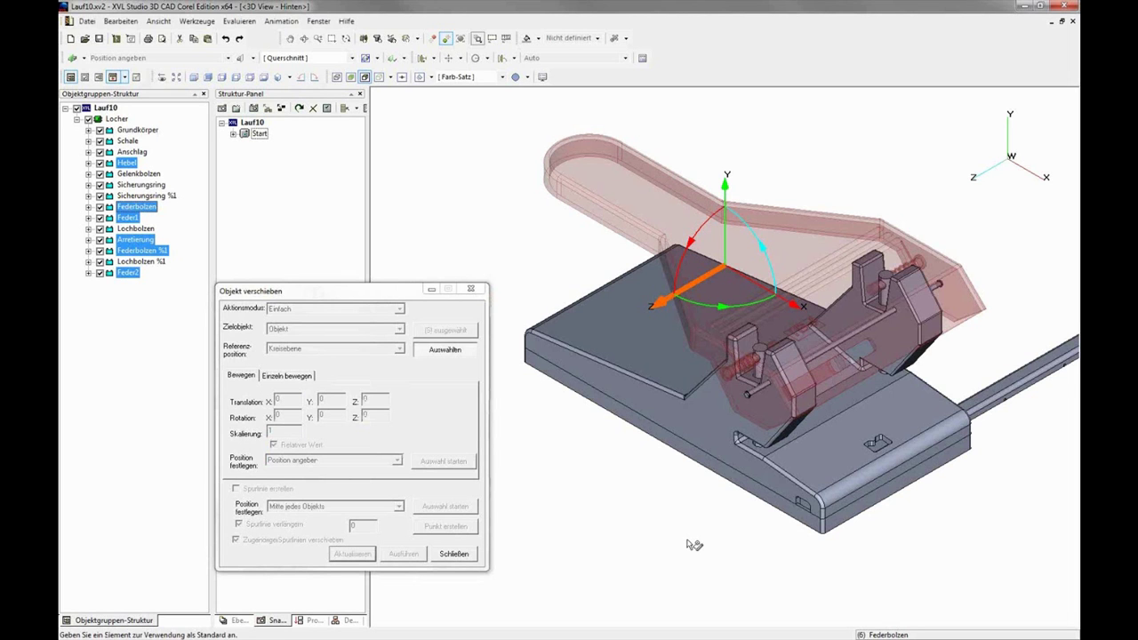
{"action": "scroll", "coordinate": [694, 544], "scroll_direction": "up", "scroll_amount": 1}
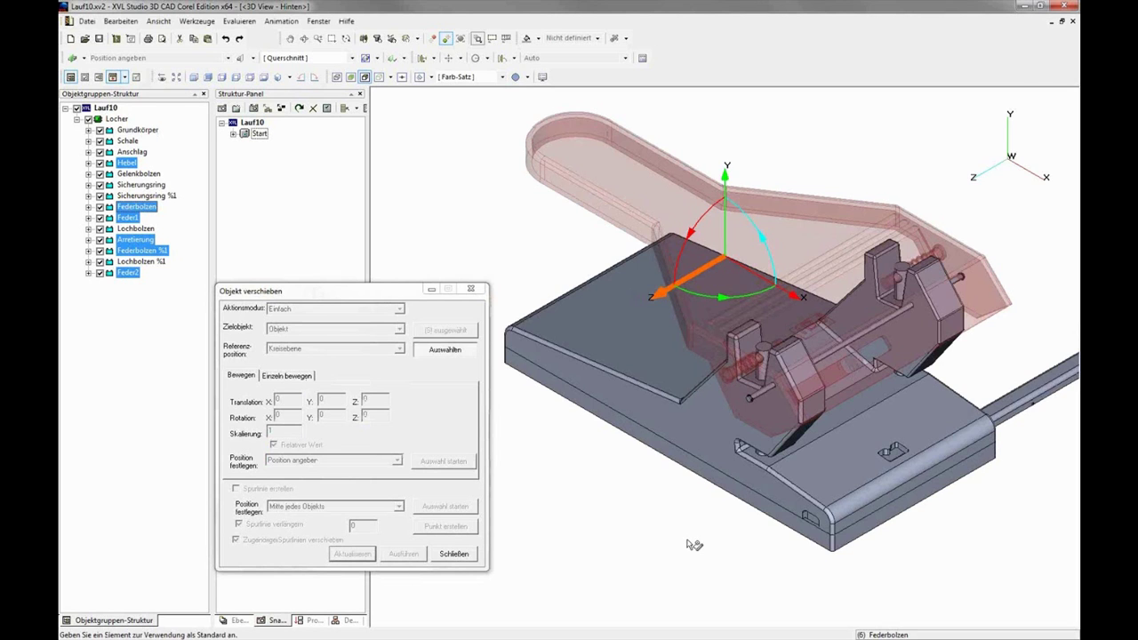
{"action": "scroll", "coordinate": [693, 544], "scroll_direction": "up", "scroll_amount": 3}
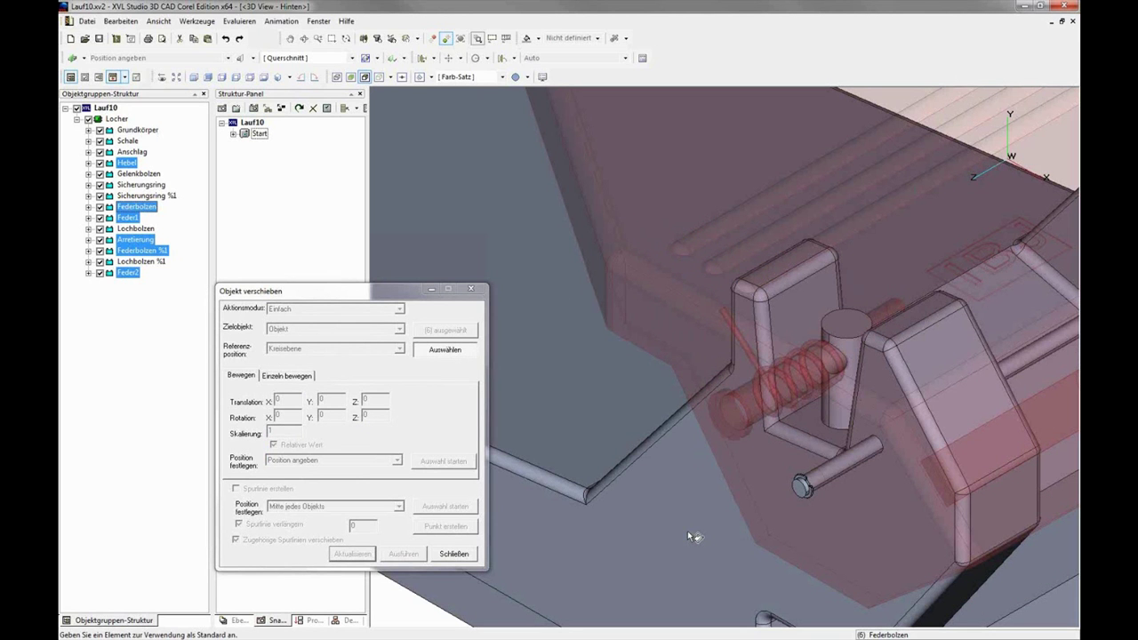
{"action": "scroll", "coordinate": [675, 426], "scroll_direction": "up", "scroll_amount": 3}
{"action": "left_click", "coordinate": [677, 427]}
{"action": "left_click", "coordinate": [673, 423]}
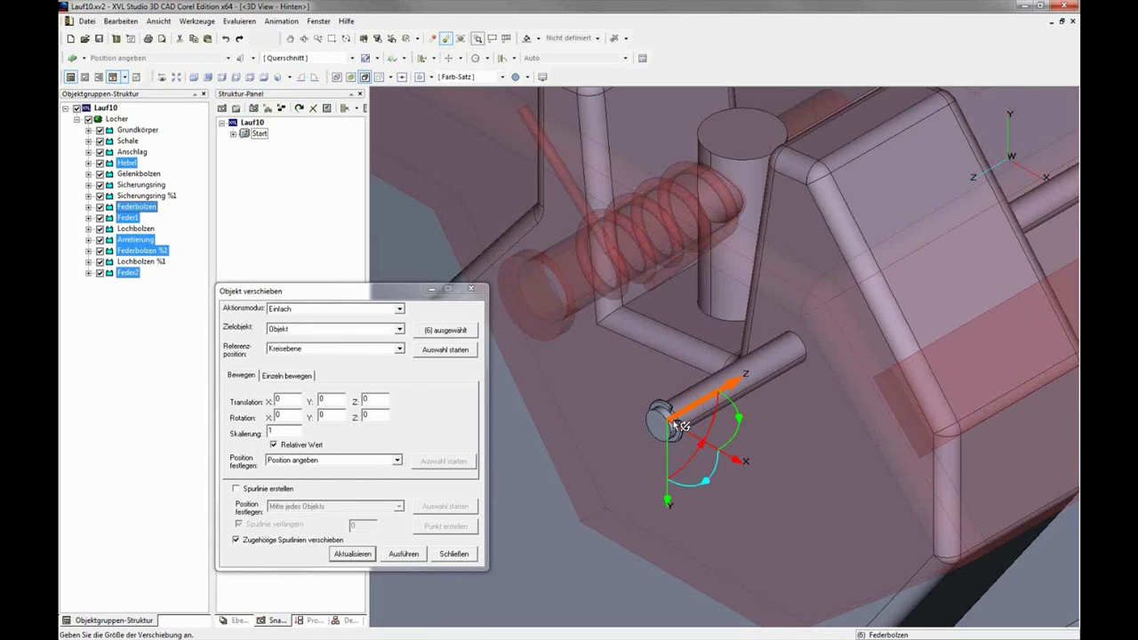
{"action": "scroll", "coordinate": [683, 426], "scroll_direction": "down", "scroll_amount": 5}
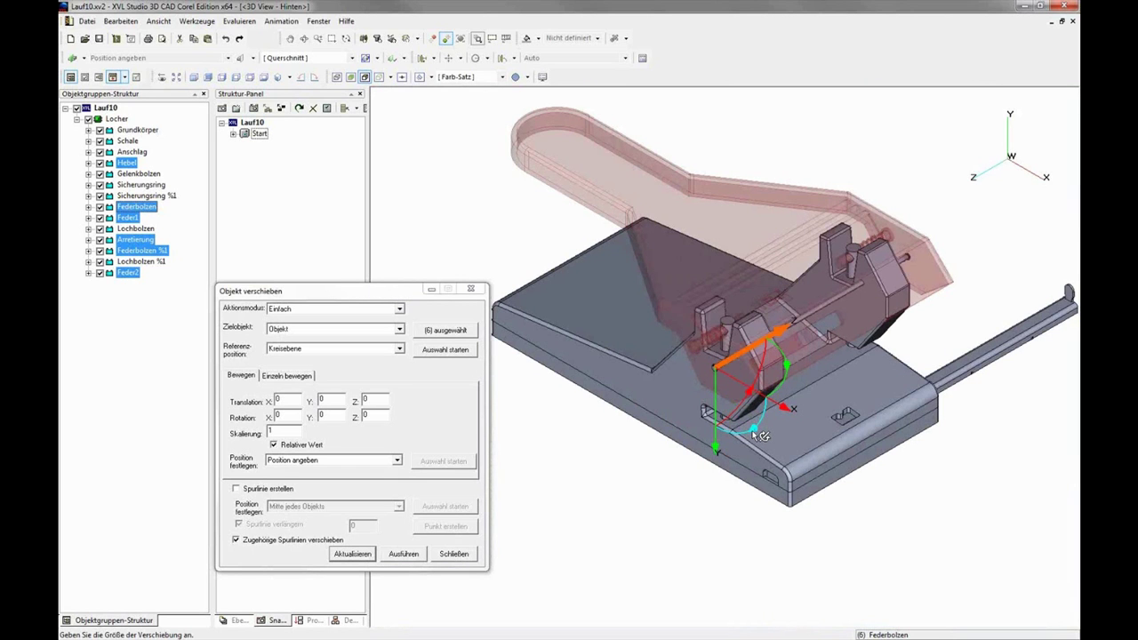
Step: Swing the lever parts 40° about the pin axis, then cancel the rotation with Esc
{"action": "left_click", "coordinate": [752, 431]}
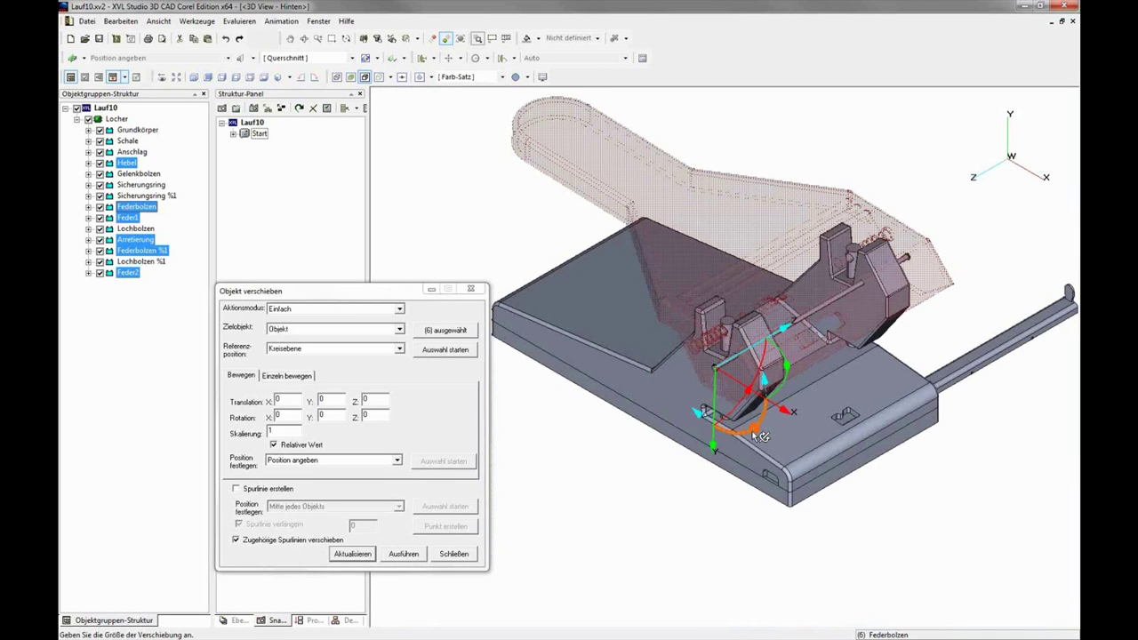
{"action": "left_click_drag", "start_coordinate": [753, 431], "coordinate": [750, 439]}
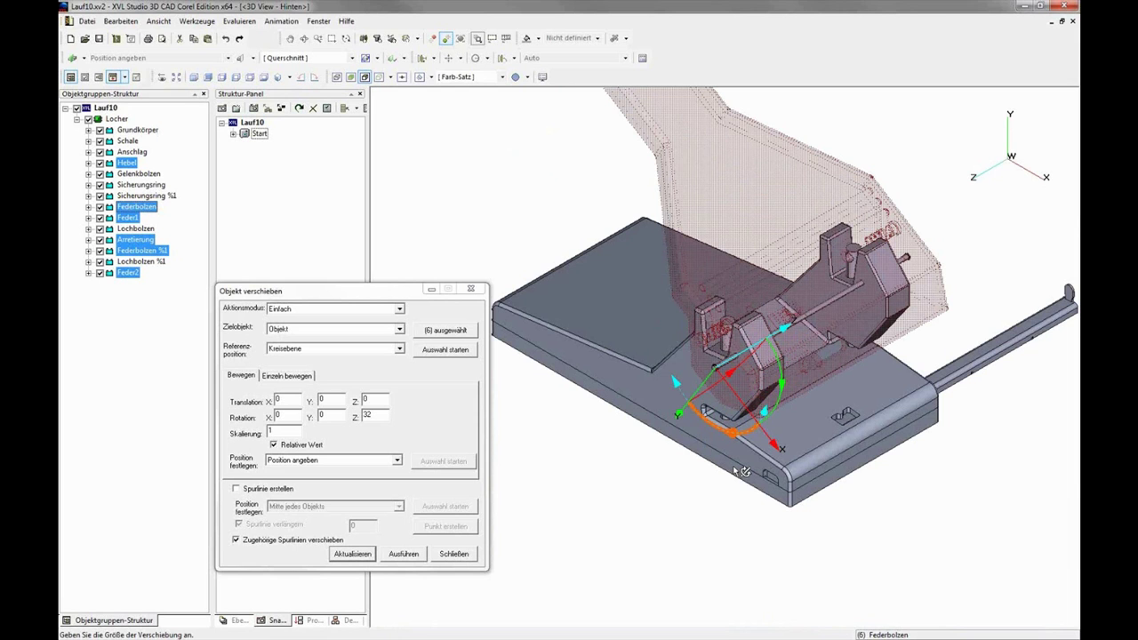
{"action": "left_click_drag", "start_coordinate": [736, 470], "coordinate": [730, 481]}
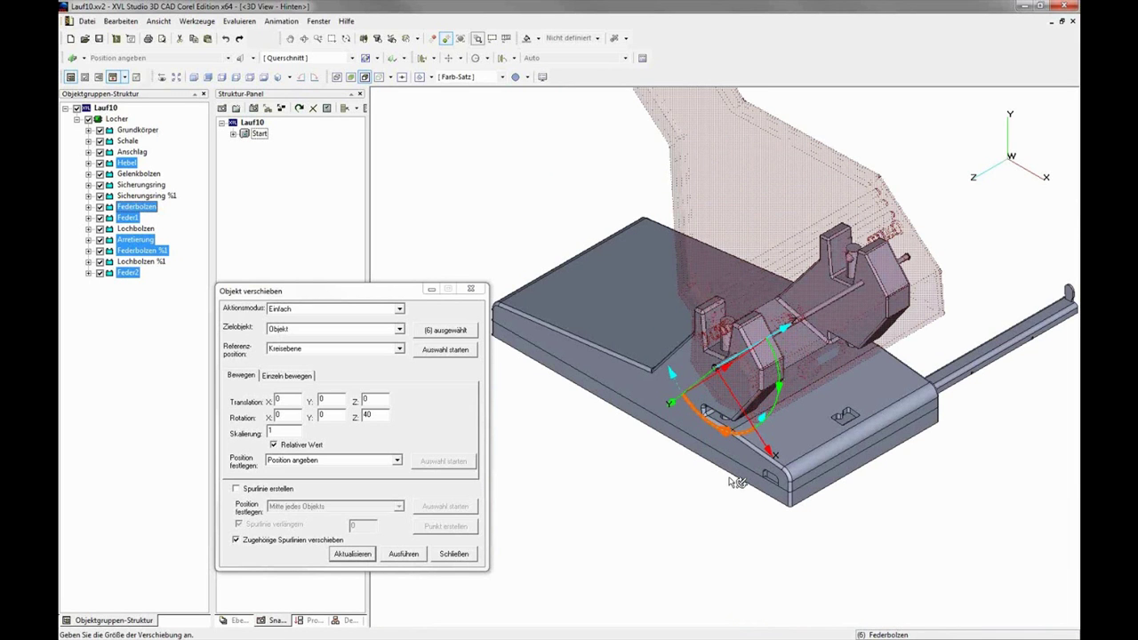
{"action": "key", "text": "Escape"}
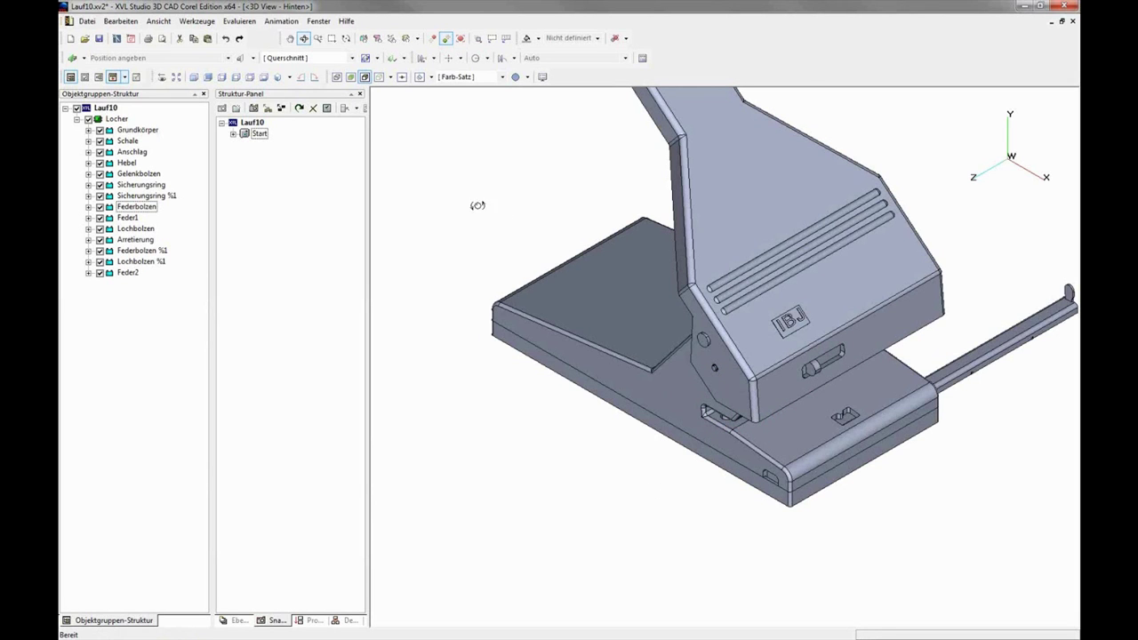
Step: Return to object picking and restore the Start snapshot's camera view of the punch
{"action": "left_click", "coordinate": [363, 38]}
{"action": "mouse_move", "coordinate": [651, 276]}
{"action": "middle_mouse_down"}
{"action": "mouse_move", "coordinate": [603, 280]}
{"action": "mouse_move", "coordinate": [279, 139]}
{"action": "middle_mouse_up"}
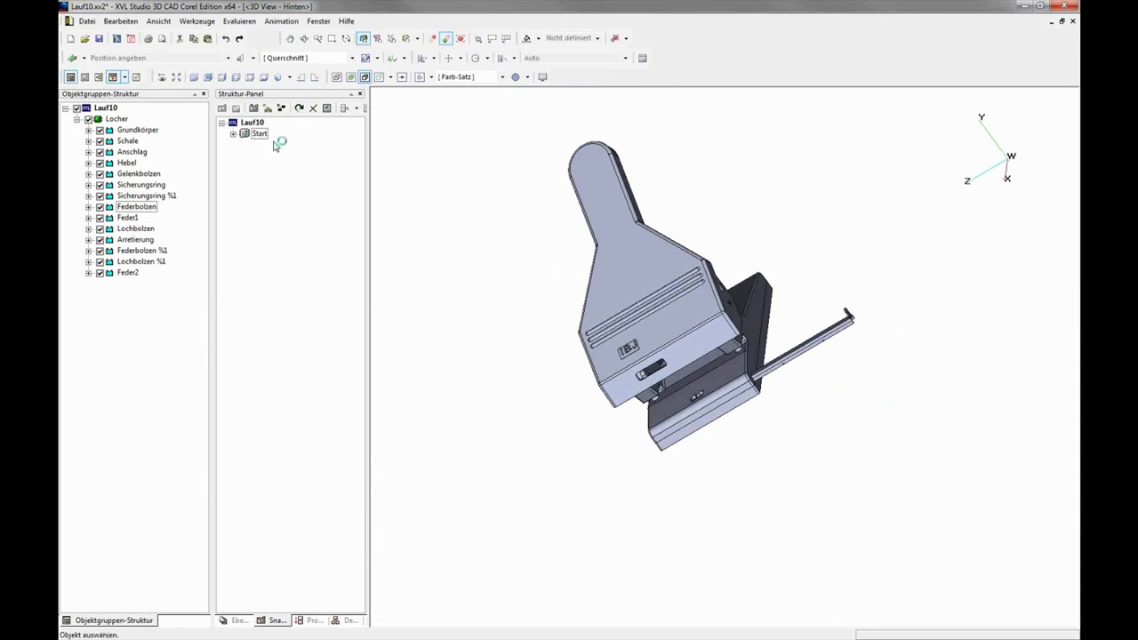
{"action": "left_click", "coordinate": [257, 134]}
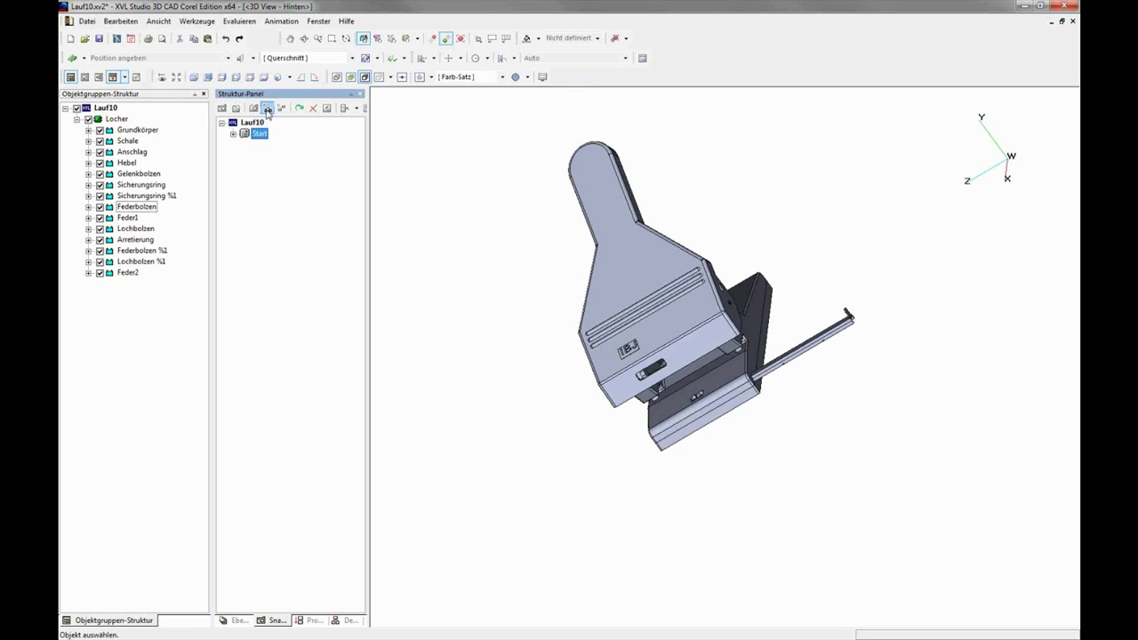
{"action": "left_click", "coordinate": [268, 109]}
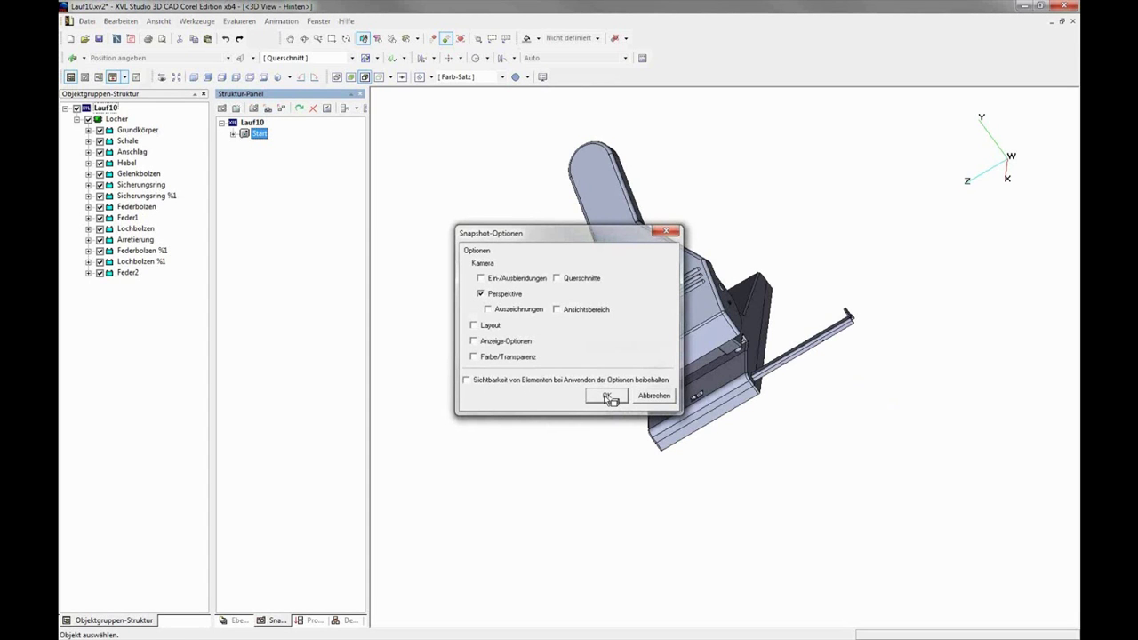
{"action": "left_click", "coordinate": [607, 396]}
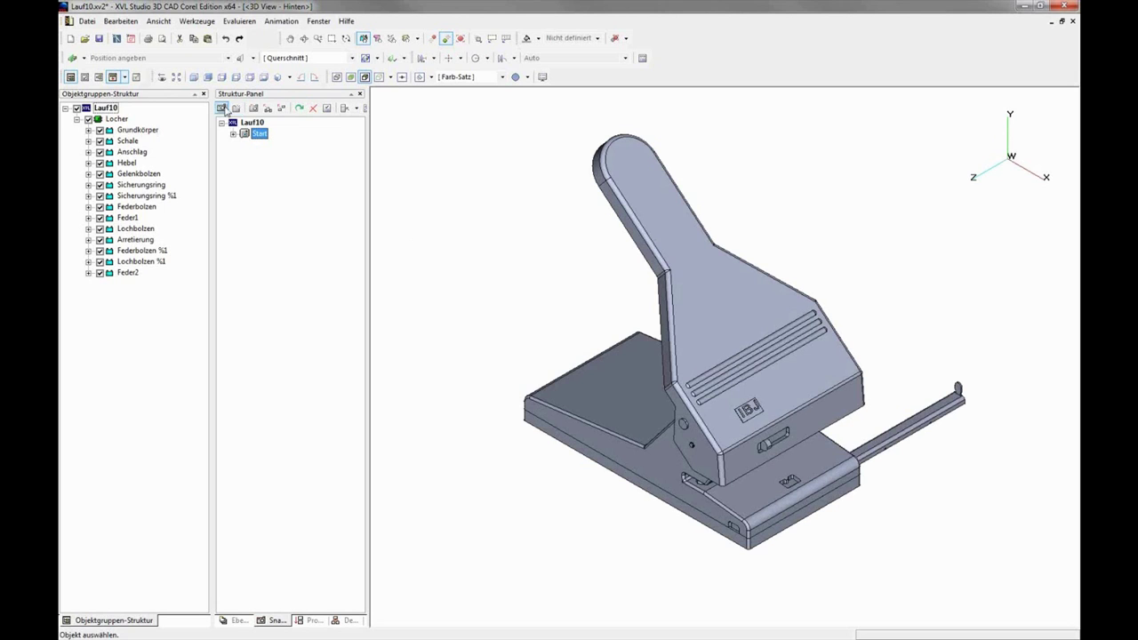
Step: Create a new snapshot named 'Offen' and switch between Start and Offen to compare lever poses
{"action": "left_click", "coordinate": [222, 107]}
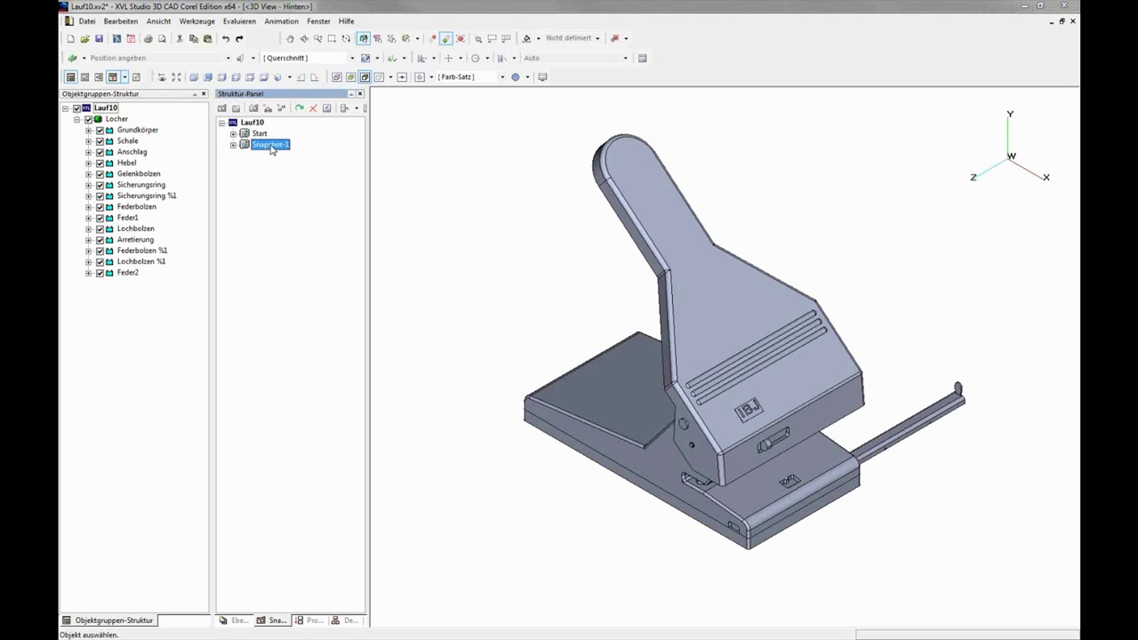
{"action": "double_click", "coordinate": [271, 144]}
{"action": "type", "text": "Offen"}
{"action": "key", "text": "Return"}
{"action": "left_click", "coordinate": [428, 533]}
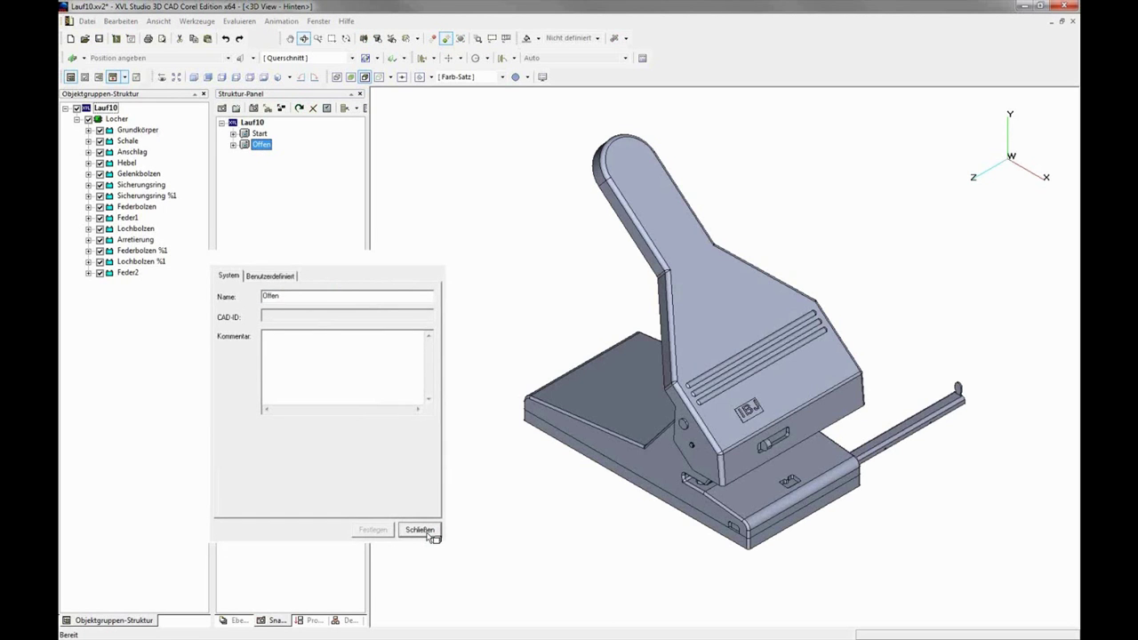
{"action": "left_click", "coordinate": [254, 108]}
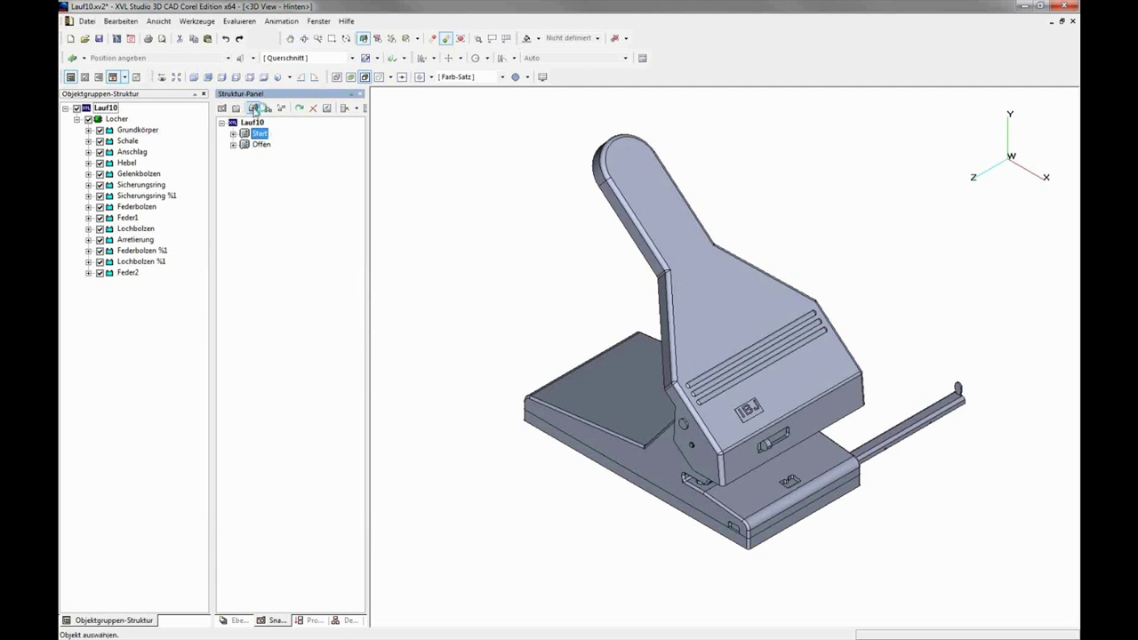
{"action": "left_click", "coordinate": [254, 108]}
{"action": "left_click", "coordinate": [254, 108]}
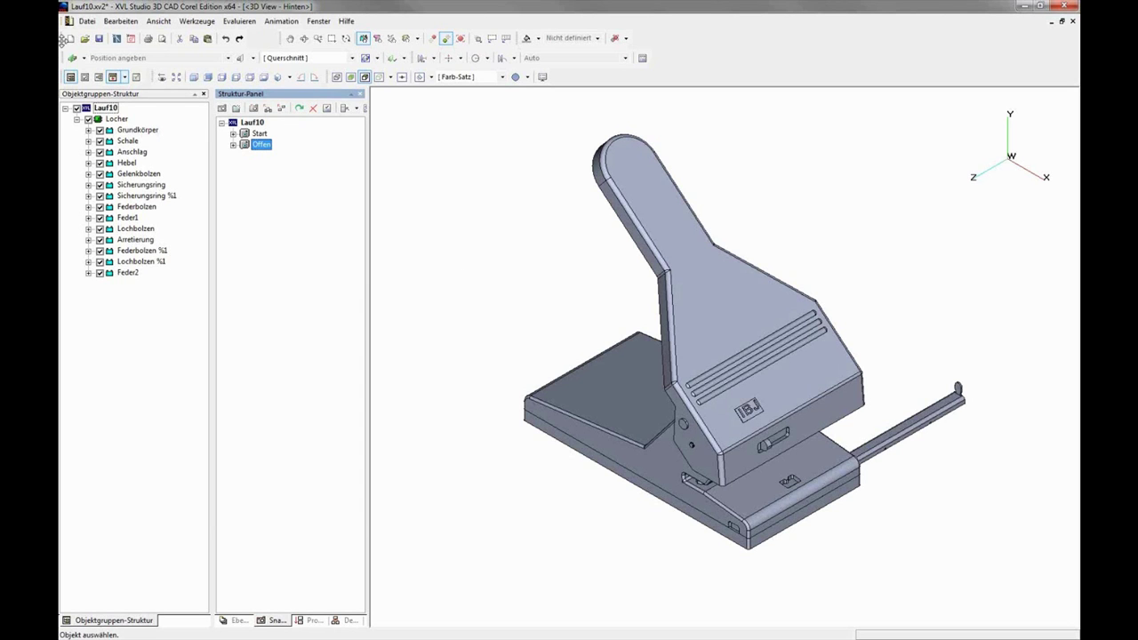
Step: Create a cross-section and slide its plane lengthwise through the punch
{"action": "left_click", "coordinate": [82, 58]}
{"action": "left_click", "coordinate": [102, 76]}
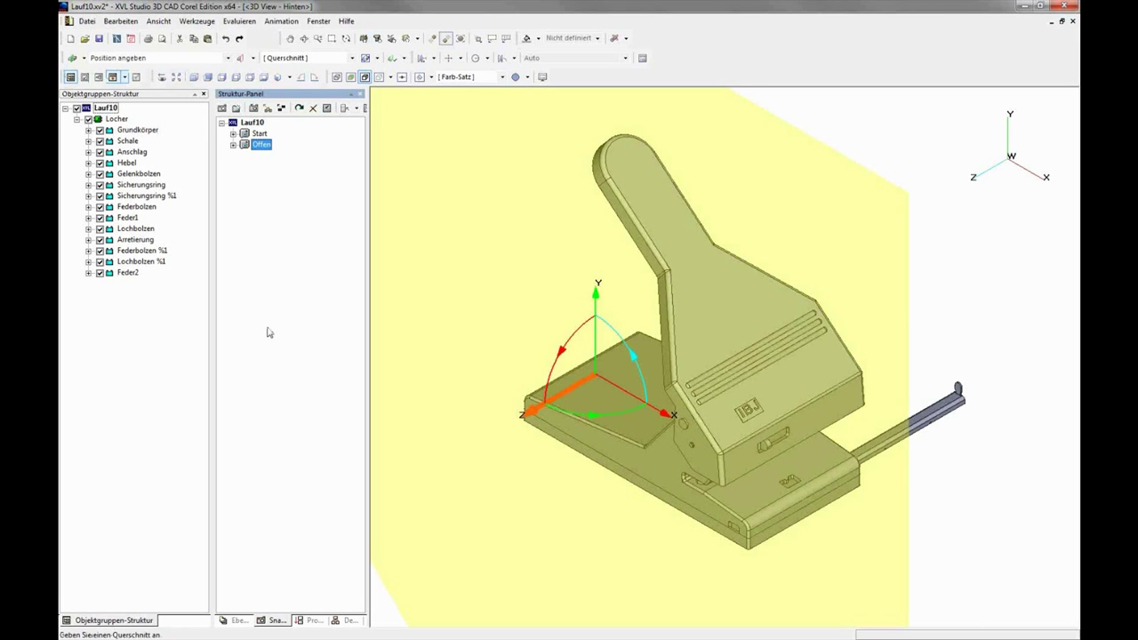
{"action": "left_click_drag", "start_coordinate": [562, 407], "coordinate": [634, 360]}
Step: Toggle the section's Füllen, Querschnittsebene and Profillinie display options to hide the yellow plane
{"action": "left_click", "coordinate": [394, 58]}
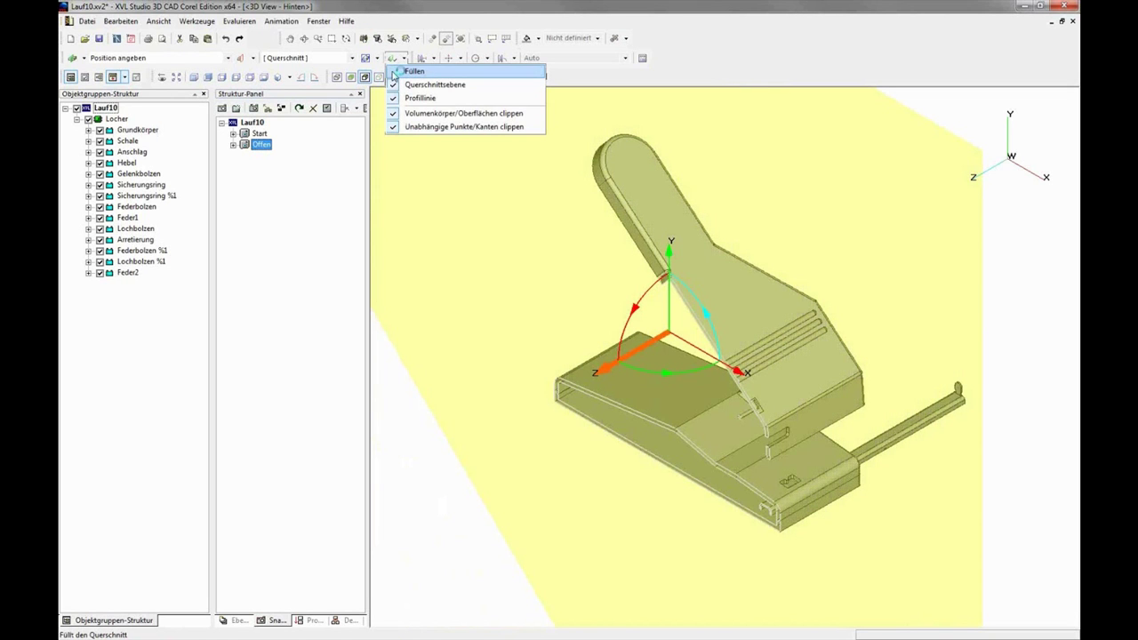
{"action": "left_click", "coordinate": [394, 73]}
{"action": "left_click", "coordinate": [396, 75]}
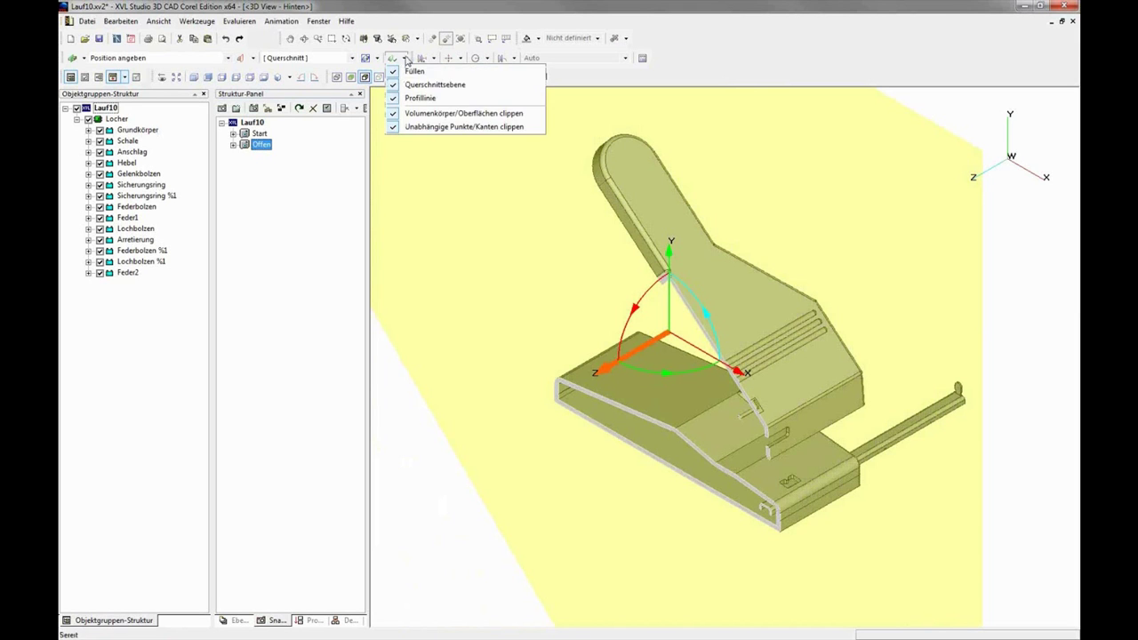
{"action": "left_click", "coordinate": [392, 85]}
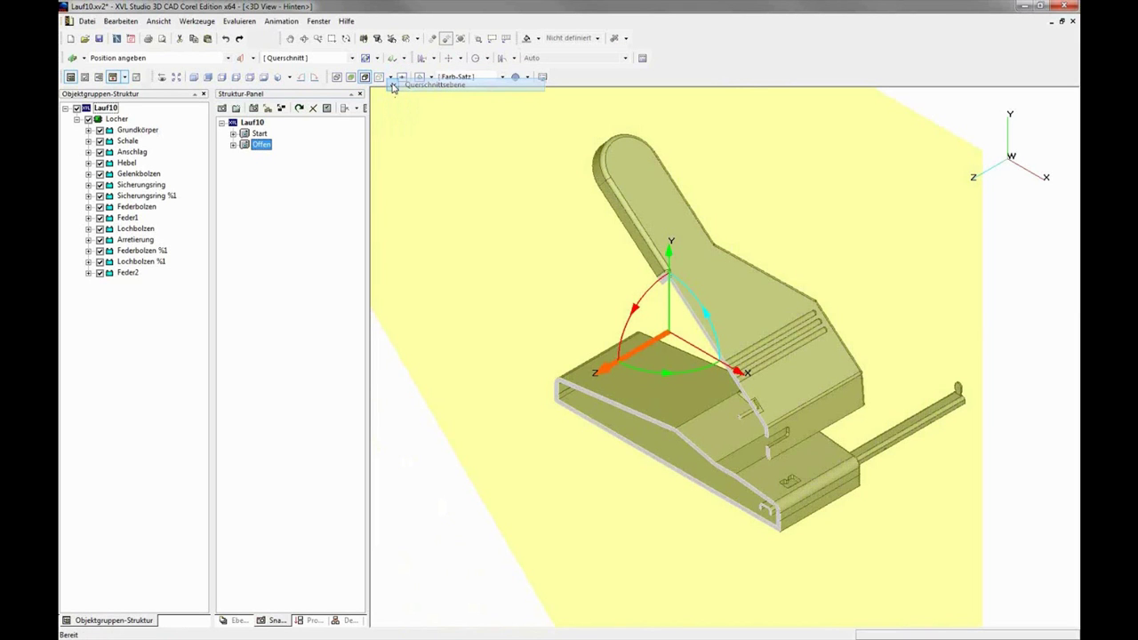
{"action": "left_click", "coordinate": [391, 77]}
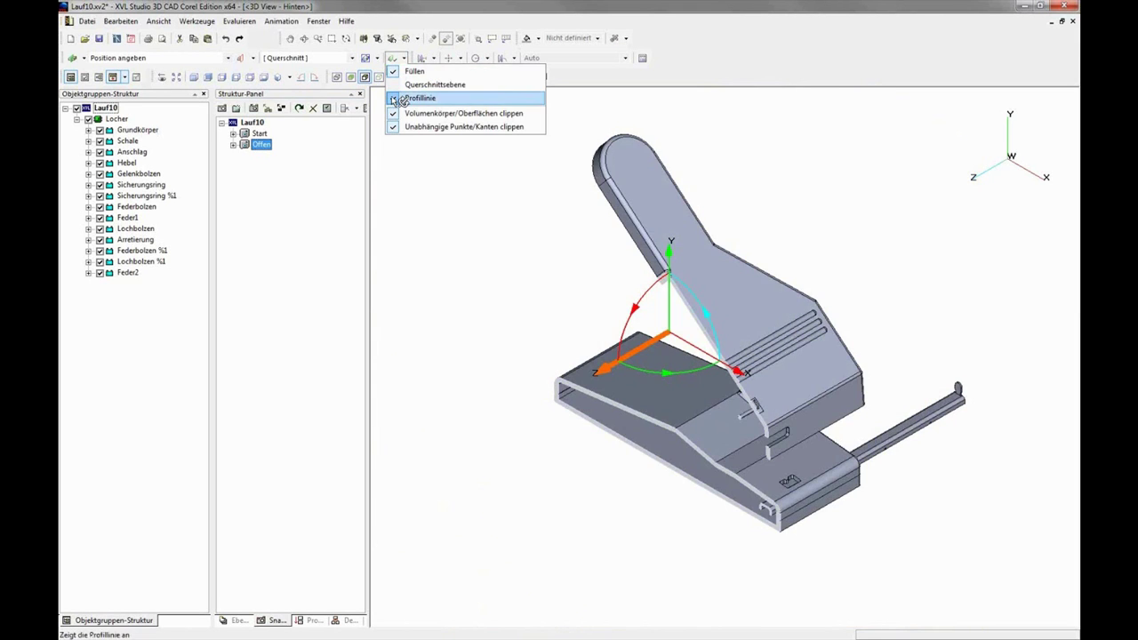
{"action": "left_click", "coordinate": [396, 95]}
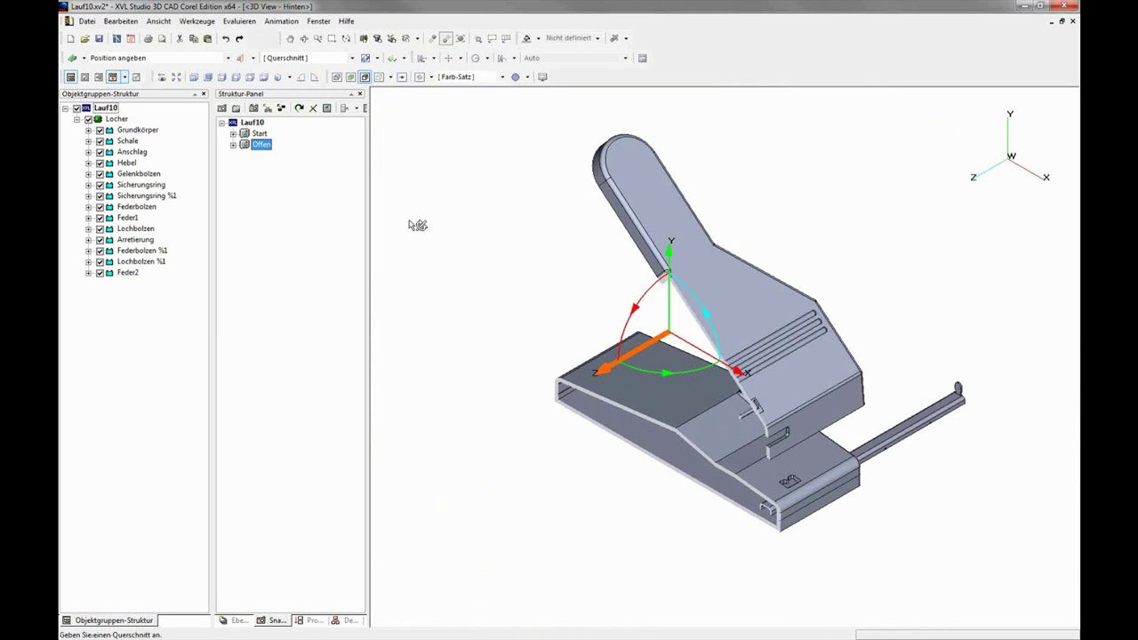
Step: Create and show the cross-section profile, then finish the section
{"action": "left_click", "coordinate": [254, 57]}
{"action": "left_click", "coordinate": [272, 71]}
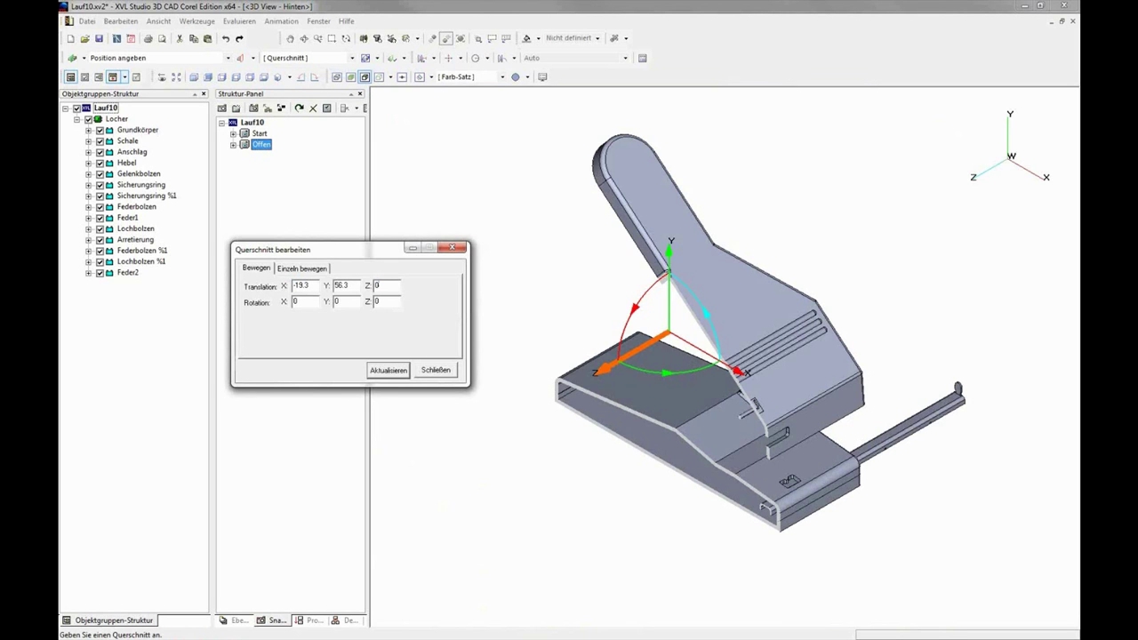
{"action": "left_click", "coordinate": [437, 371]}
{"action": "left_click", "coordinate": [251, 58]}
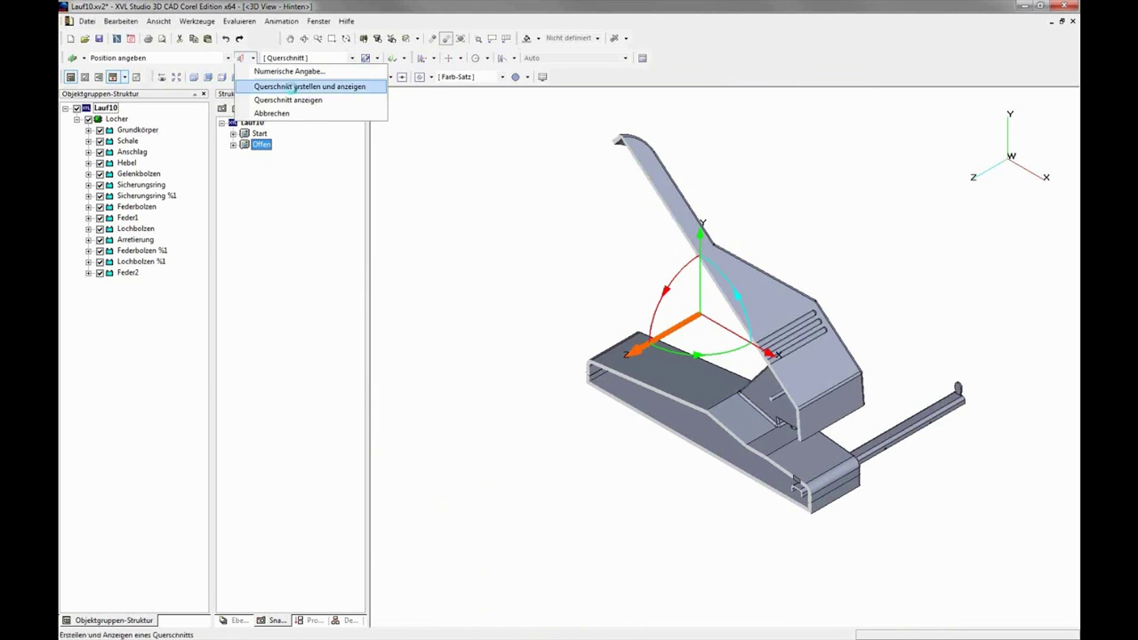
{"action": "left_click", "coordinate": [293, 86]}
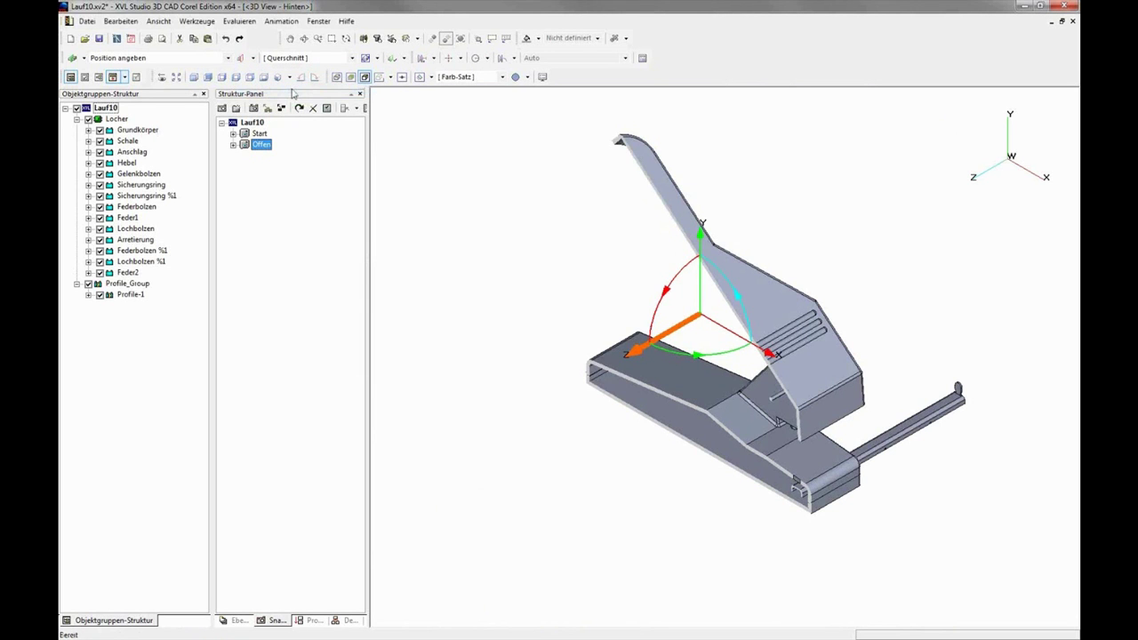
{"action": "left_click", "coordinate": [88, 284]}
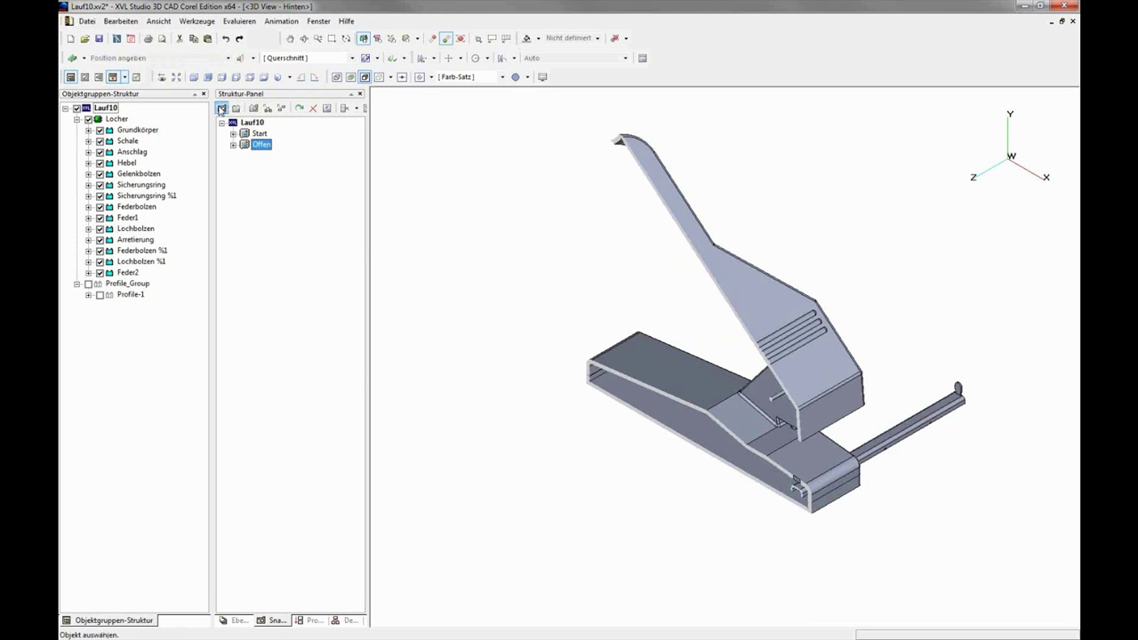
Step: Save the cut-open view as a new snapshot named 'Schnitt offen'
{"action": "left_click", "coordinate": [221, 108]}
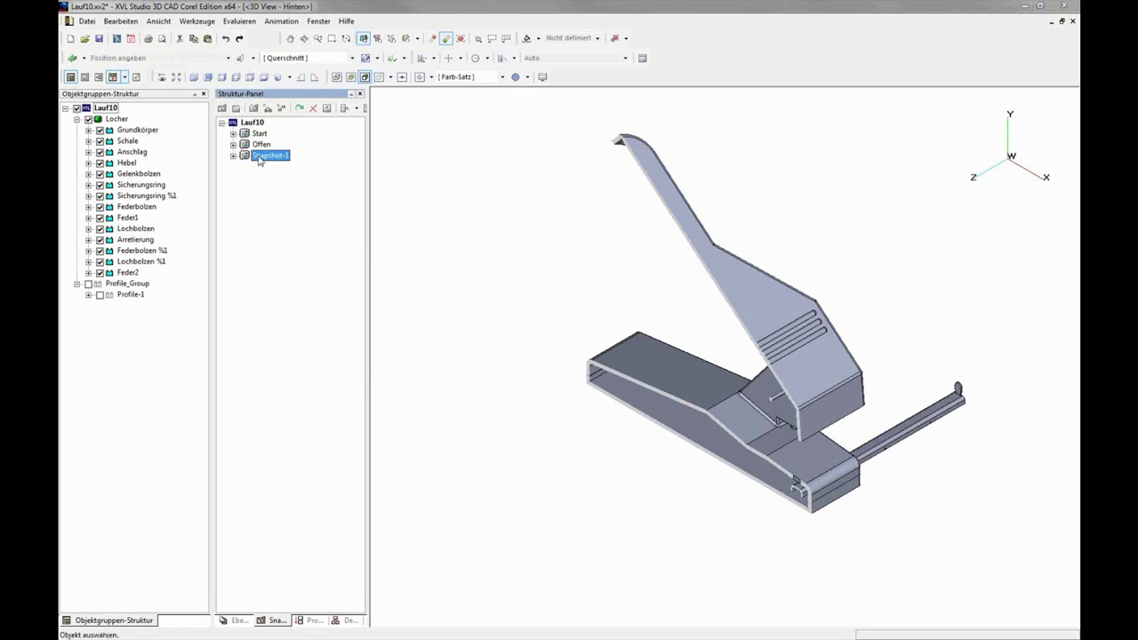
{"action": "double_click", "coordinate": [258, 155]}
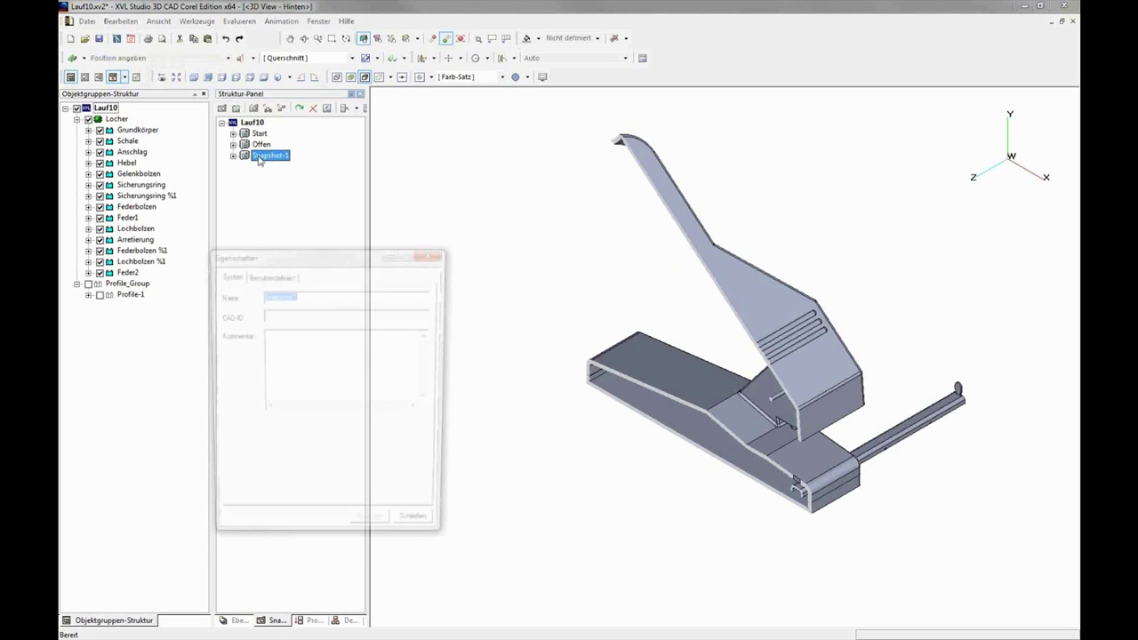
{"action": "type", "text": "Schnitt offen"}
{"action": "key", "text": "Return"}
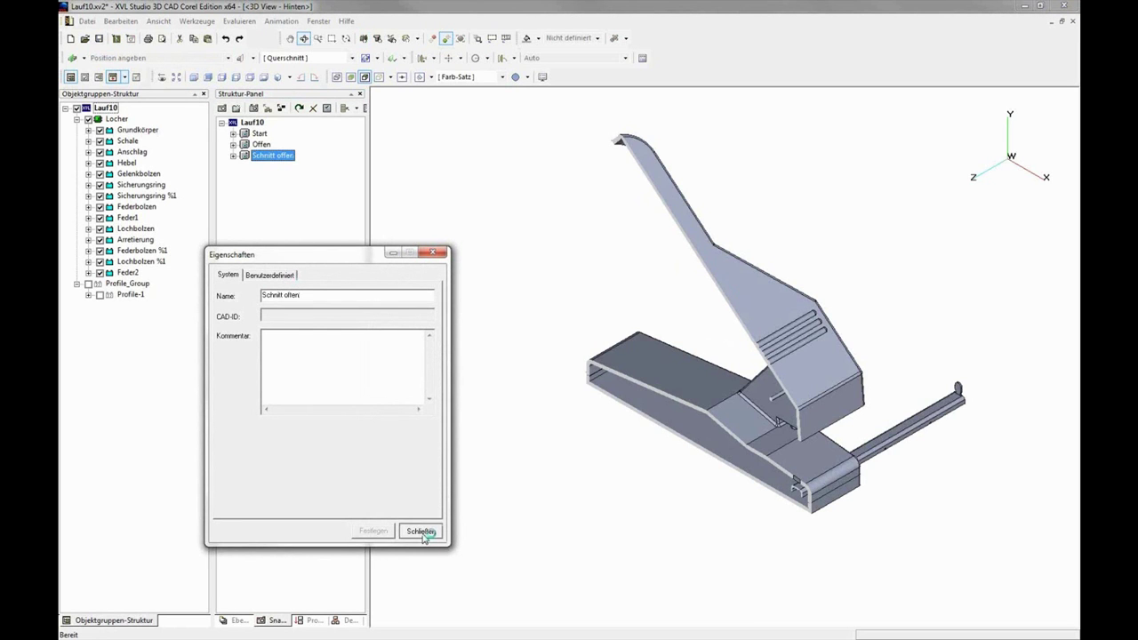
{"action": "left_click", "coordinate": [422, 532]}
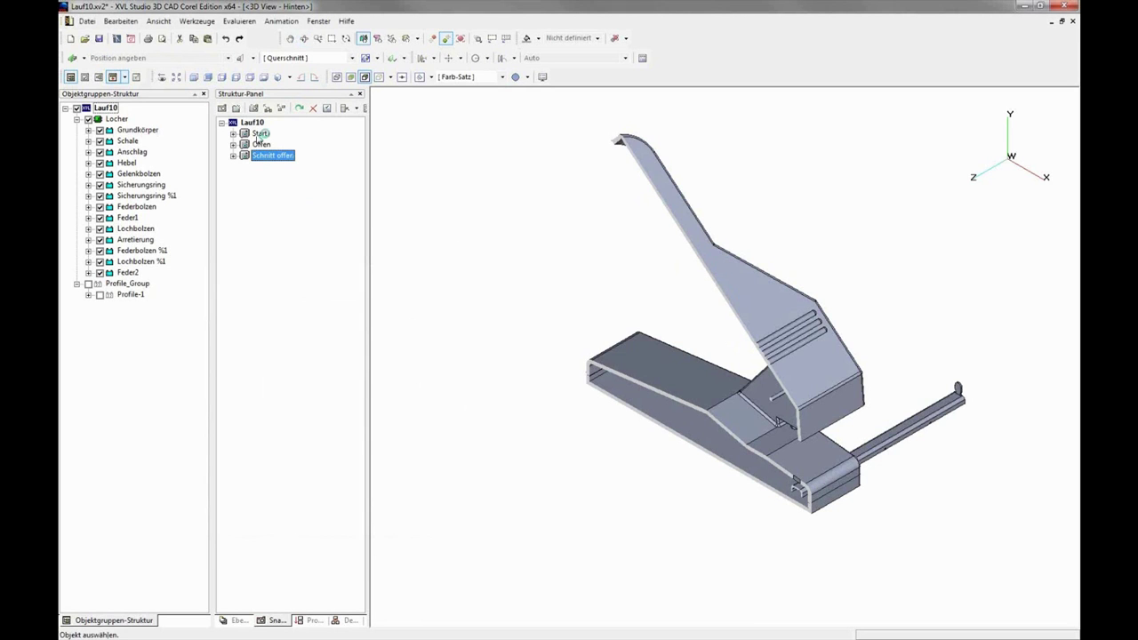
Step: Restore the closed Start state and position a new cross-section numerically
{"action": "left_click", "coordinate": [259, 134]}
{"action": "left_click", "coordinate": [253, 108]}
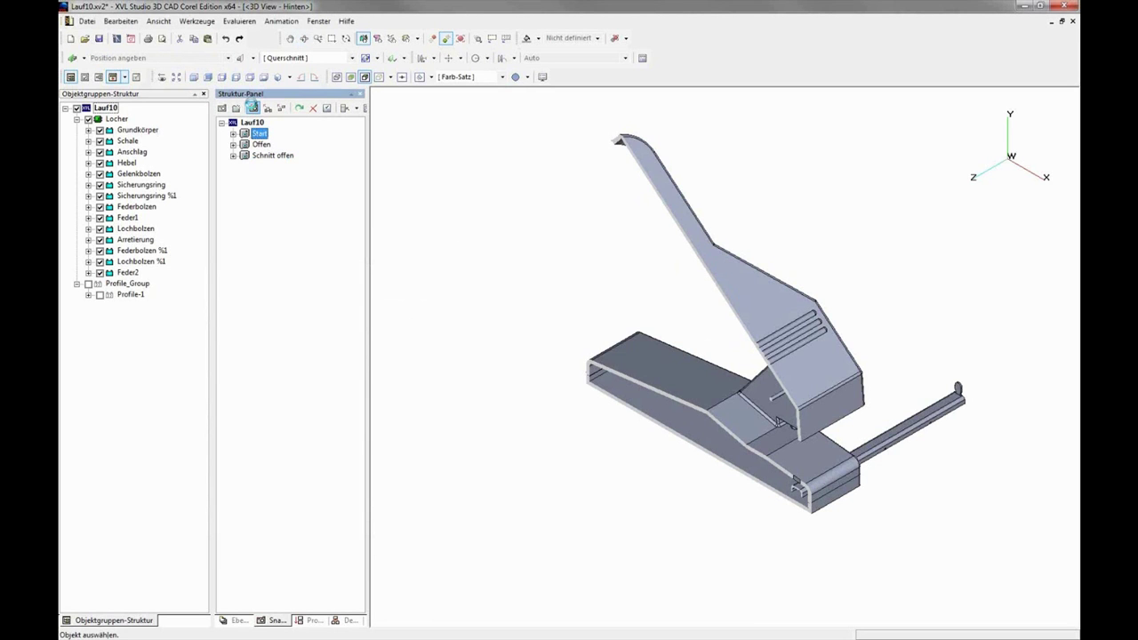
{"action": "left_click", "coordinate": [253, 107]}
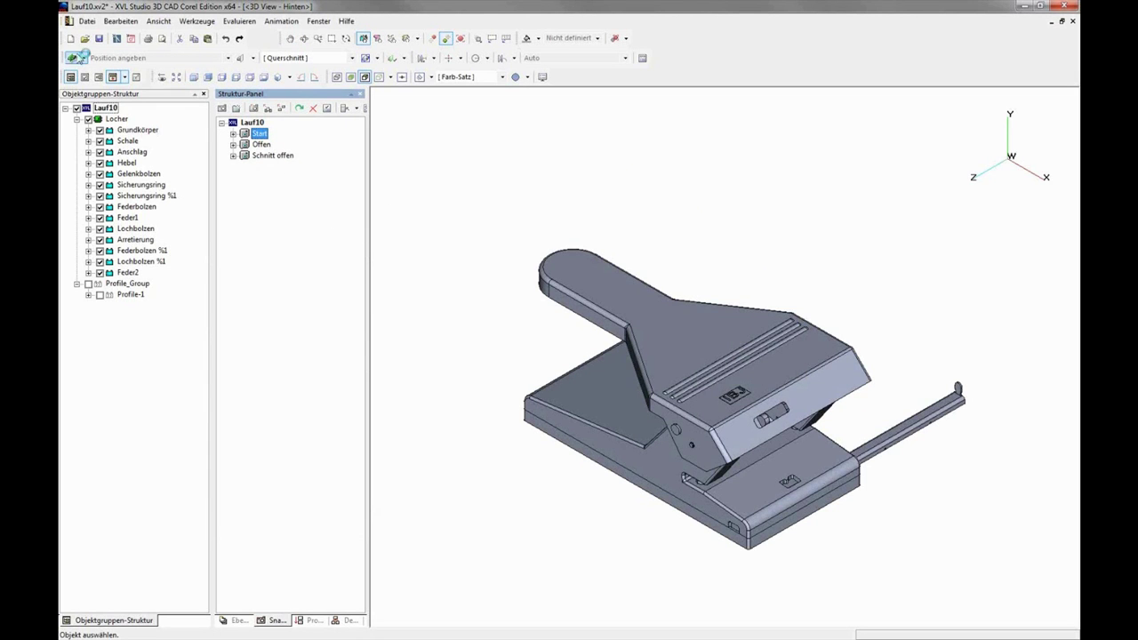
{"action": "left_click", "coordinate": [107, 74]}
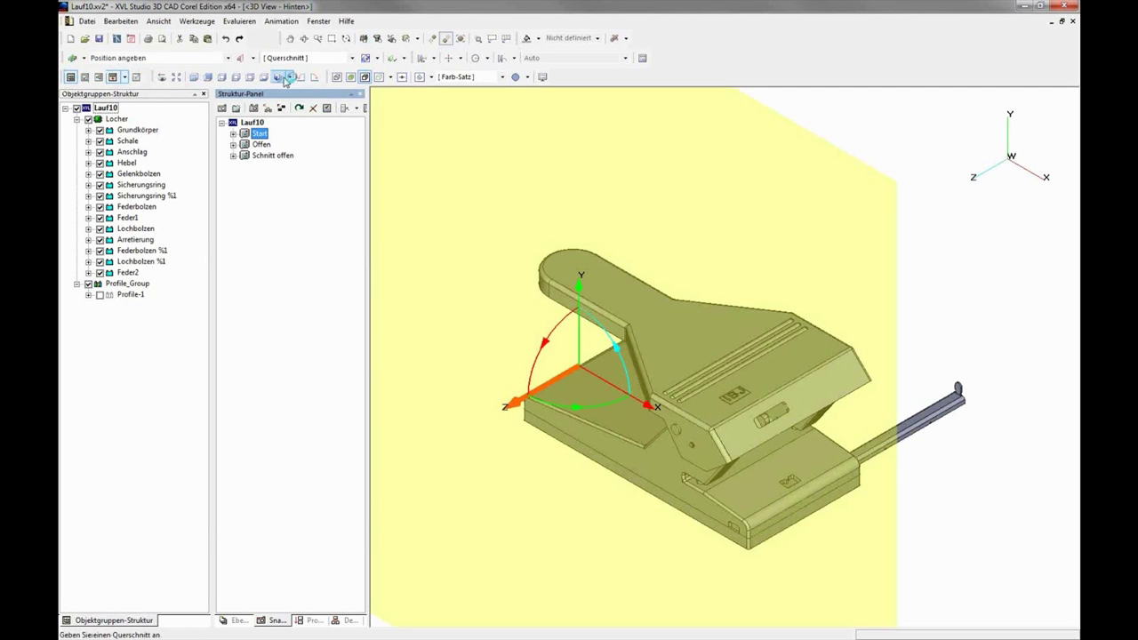
{"action": "left_click", "coordinate": [244, 58]}
{"action": "left_click", "coordinate": [271, 73]}
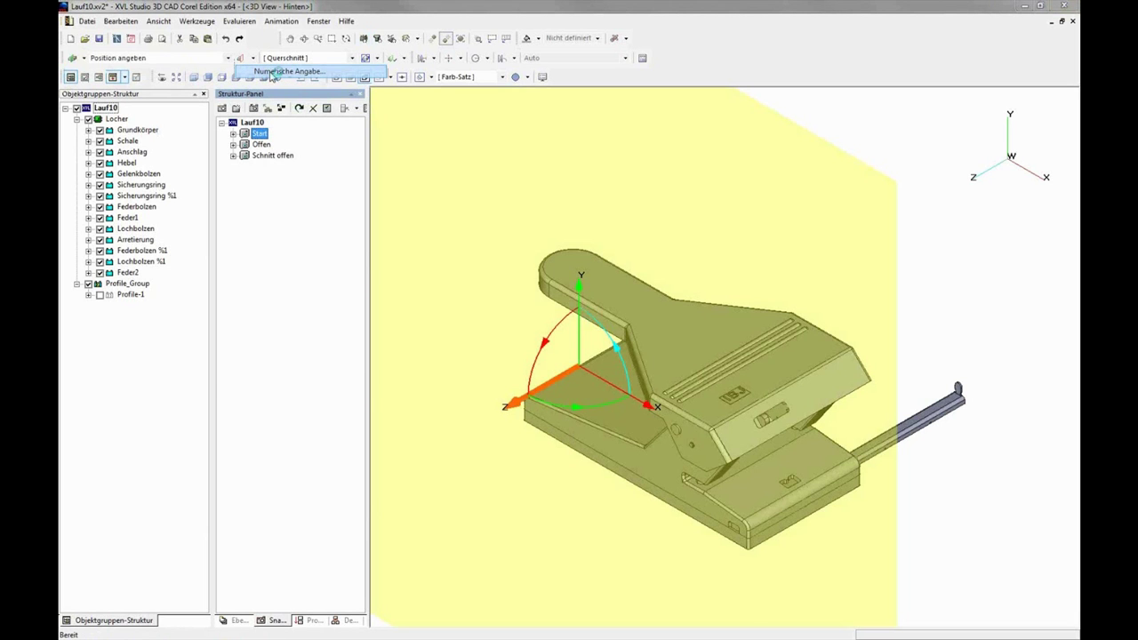
{"action": "left_click", "coordinate": [386, 371]}
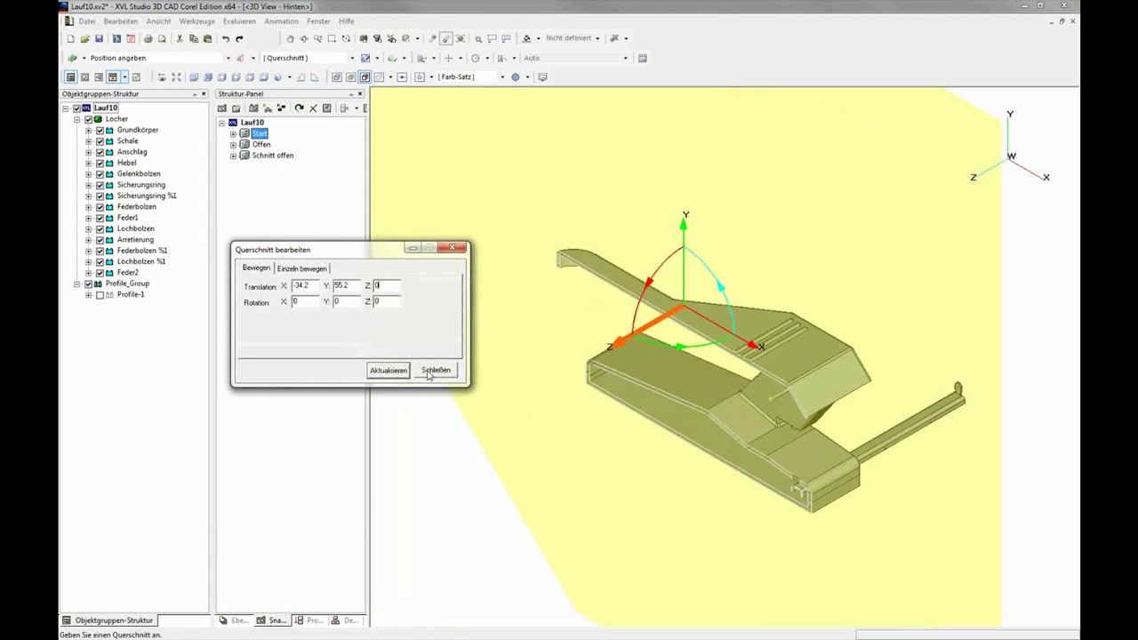
{"action": "left_click", "coordinate": [435, 370]}
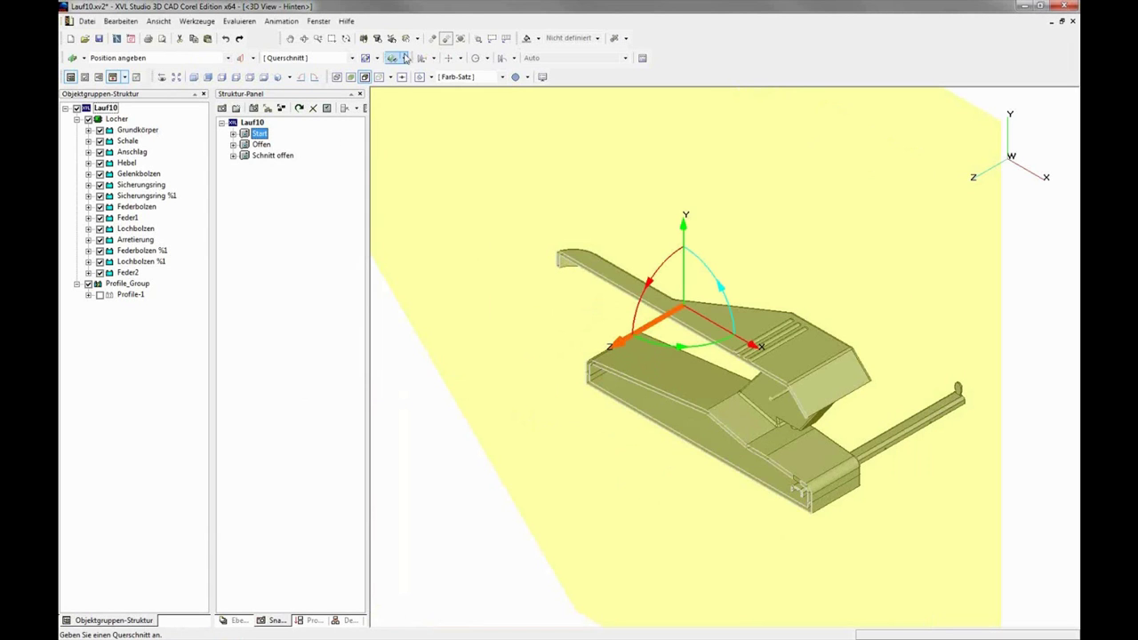
Step: Change the cut-face fill, hide the section plane, create Profile-2 and save Snapshot-1
{"action": "left_click", "coordinate": [396, 57]}
{"action": "left_click", "coordinate": [396, 71]}
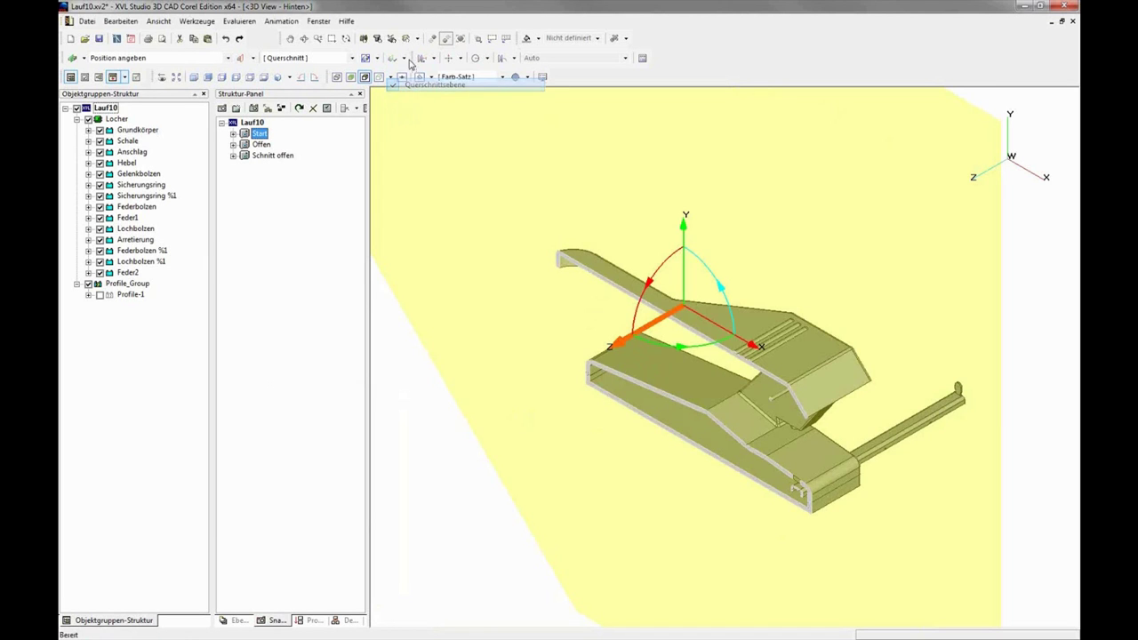
{"action": "left_click", "coordinate": [396, 58]}
{"action": "left_click", "coordinate": [418, 98]}
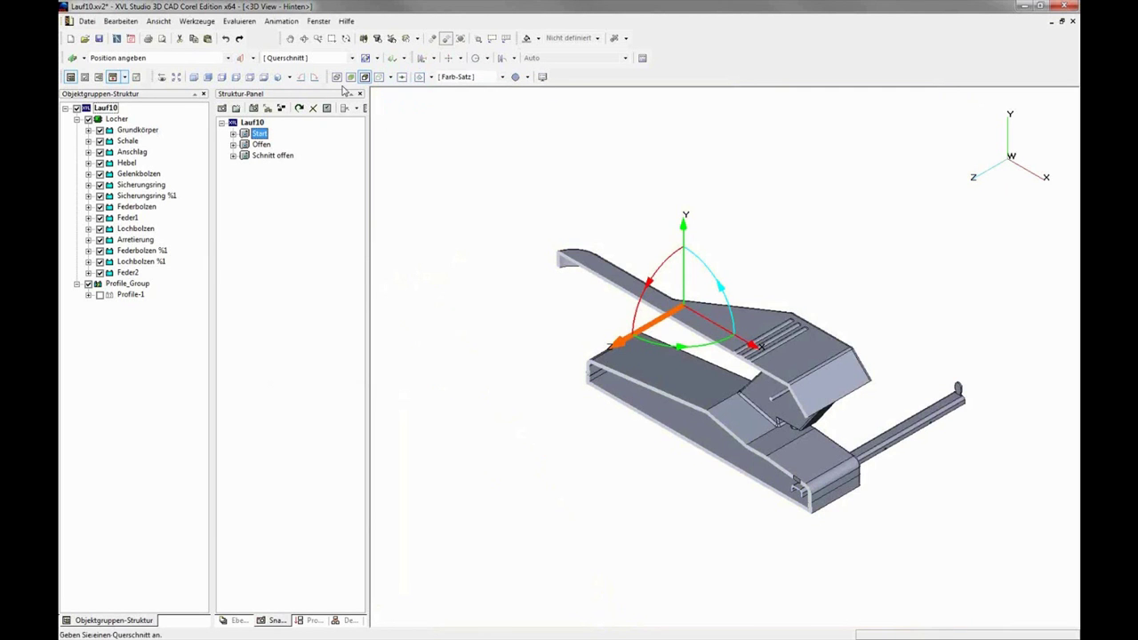
{"action": "left_click", "coordinate": [251, 58]}
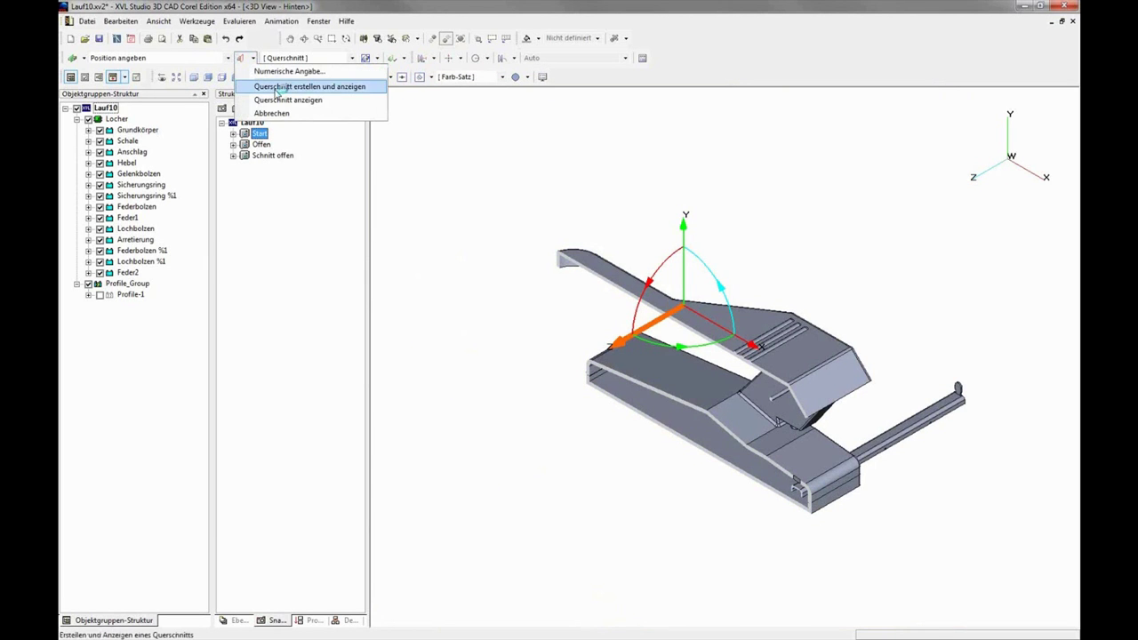
{"action": "left_click", "coordinate": [278, 87]}
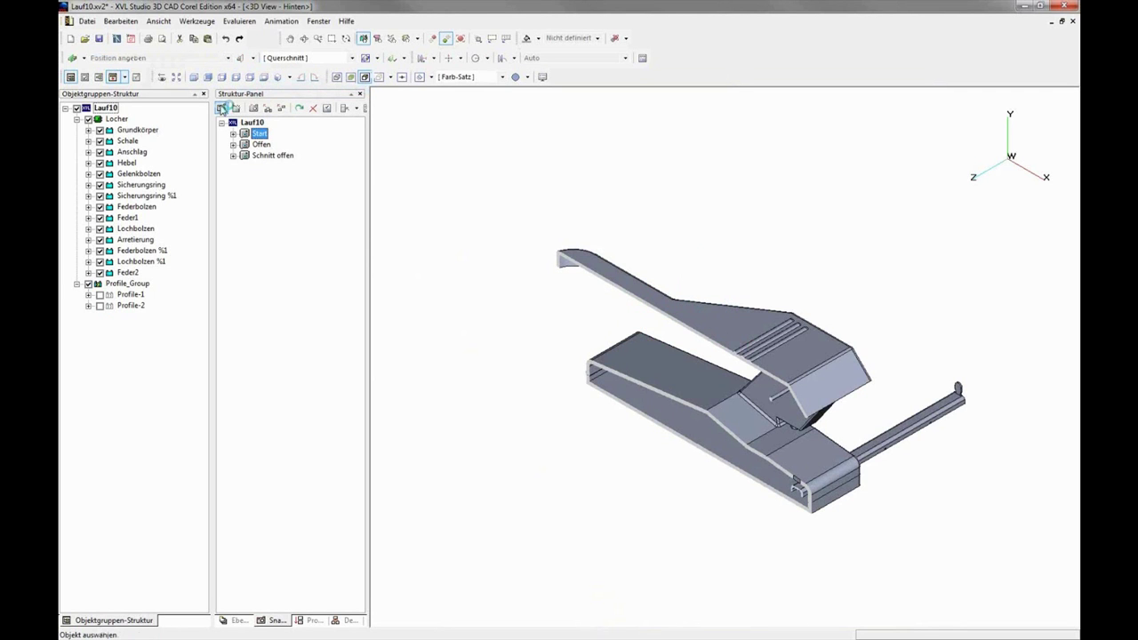
{"action": "left_click", "coordinate": [222, 109]}
Step: Rename Snapshot-1 to 'Schnitt geschlossen' in its Eigenschaften and close them
{"action": "double_click", "coordinate": [274, 167]}
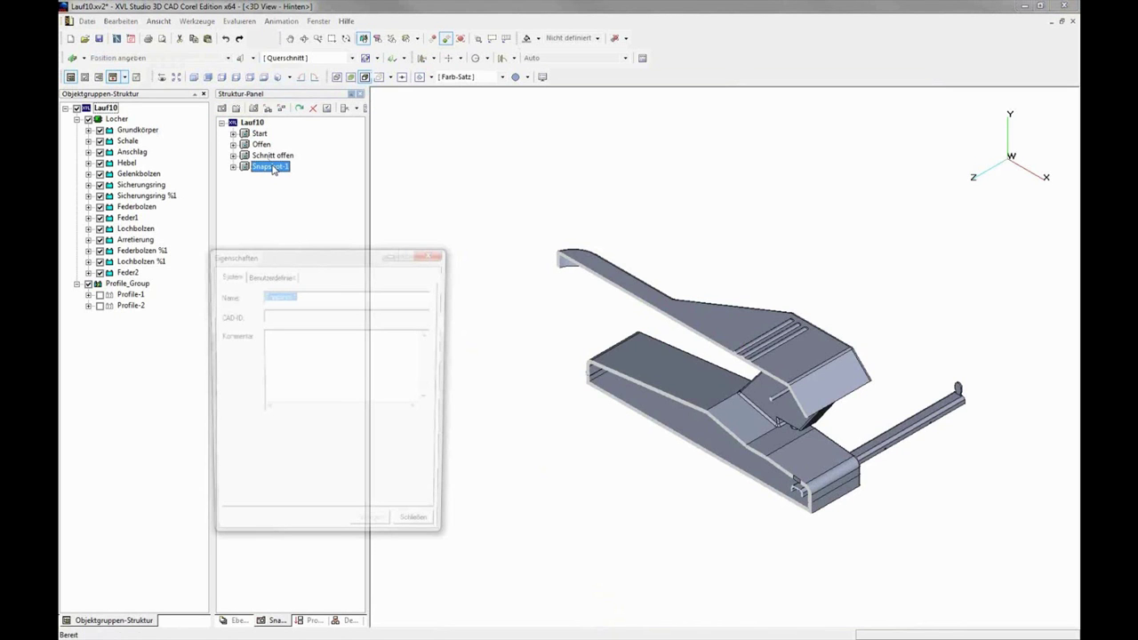
{"action": "type", "text": "Schnitt geschllossen"}
{"action": "left_click", "coordinate": [373, 531]}
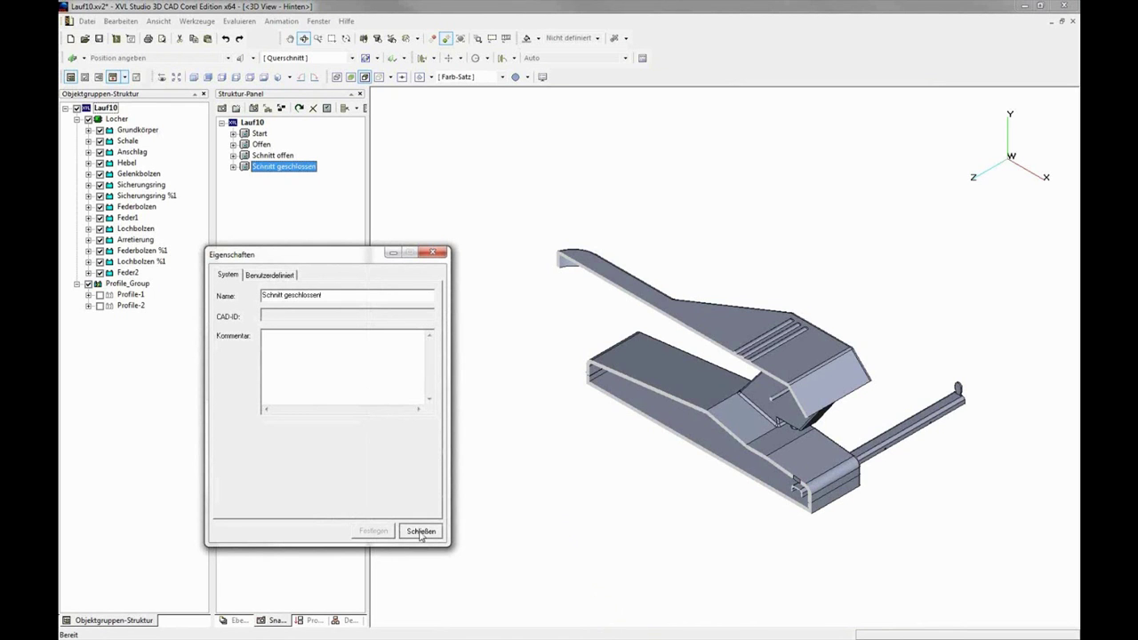
{"action": "left_click", "coordinate": [420, 531]}
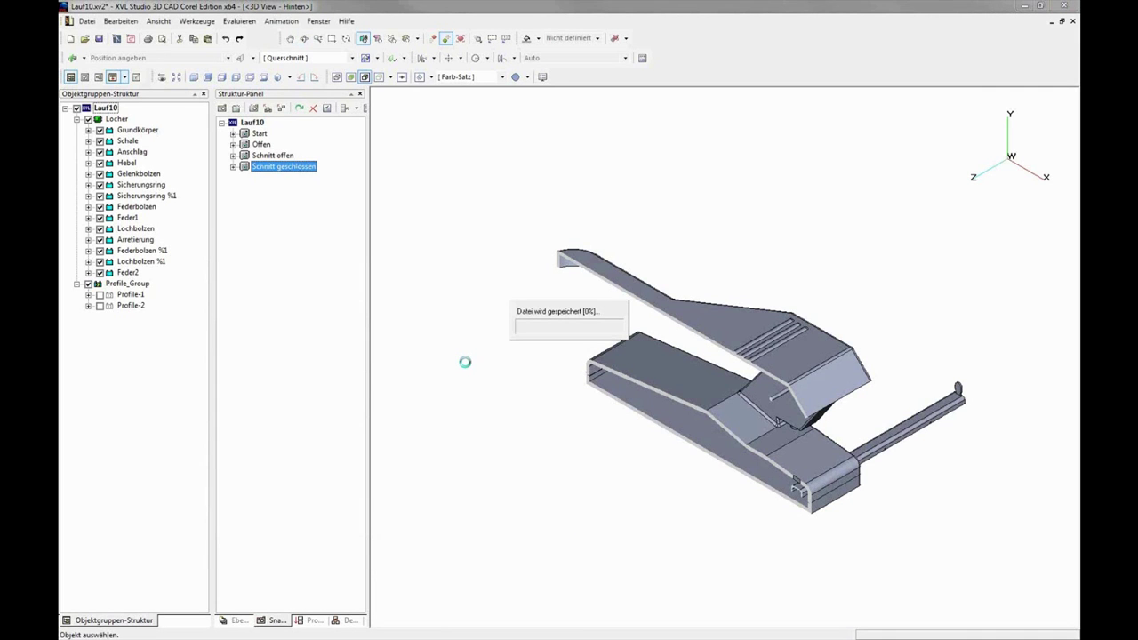
Step: Step through the Offen, Schnitt offen and Schnitt geschlossen snapshots, then apply Offen
{"action": "left_click", "coordinate": [253, 108]}
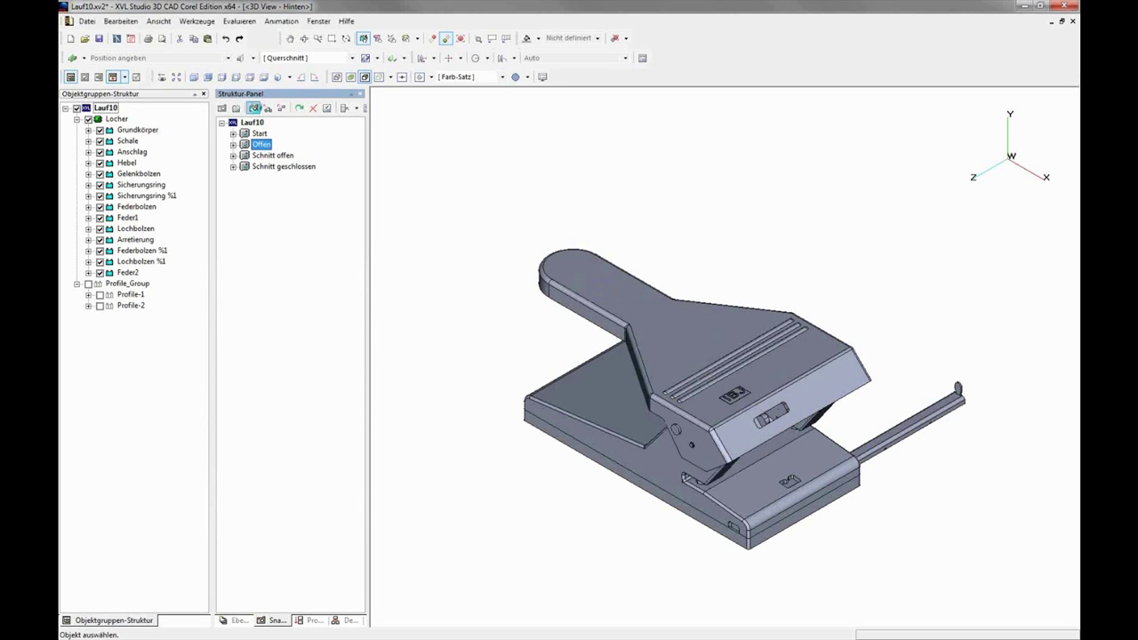
{"action": "left_click", "coordinate": [253, 108]}
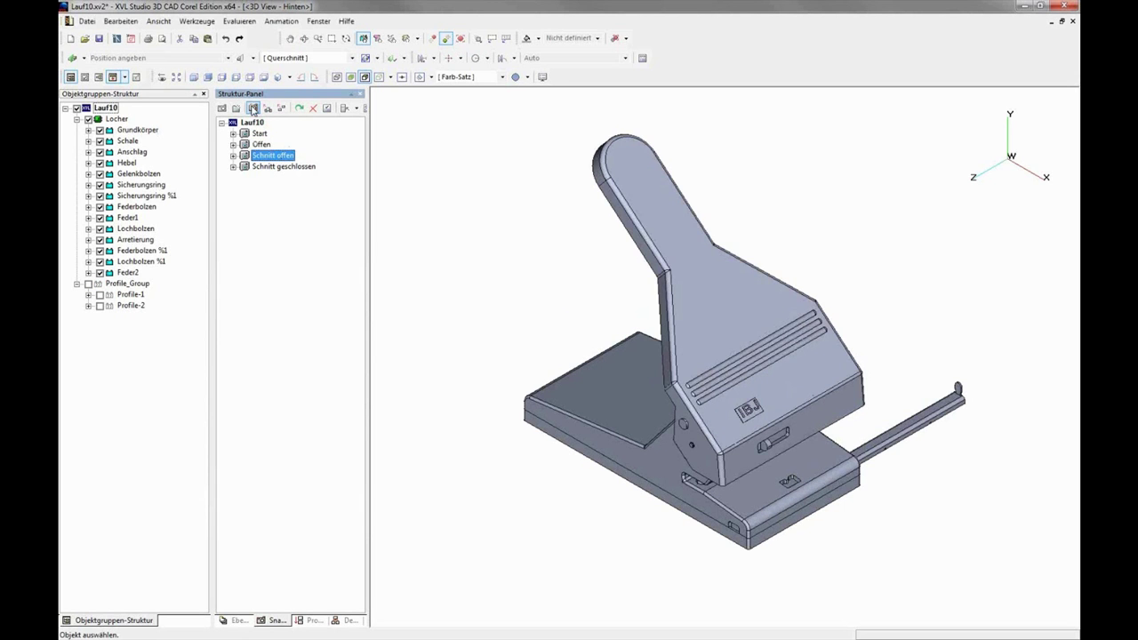
{"action": "left_click", "coordinate": [267, 167]}
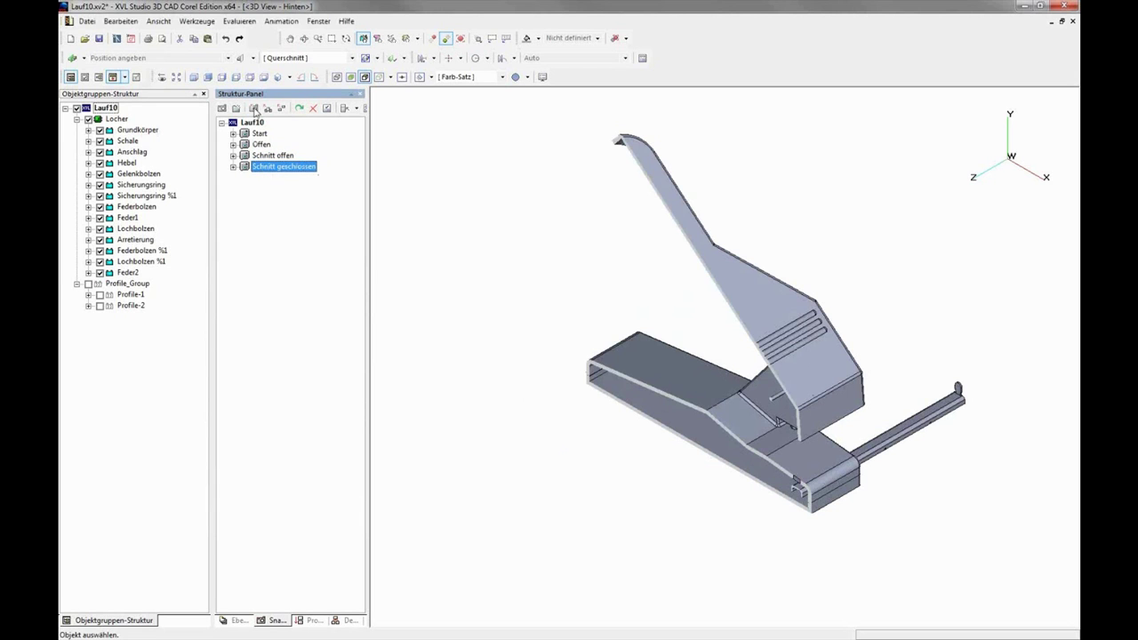
{"action": "left_click", "coordinate": [253, 107]}
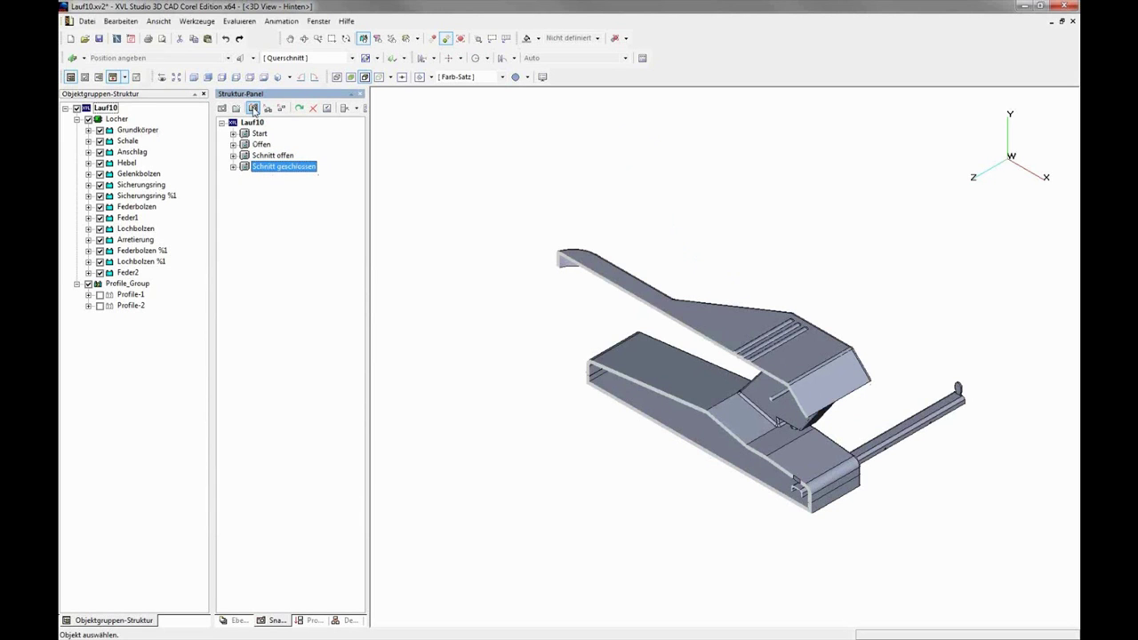
{"action": "left_click", "coordinate": [264, 144]}
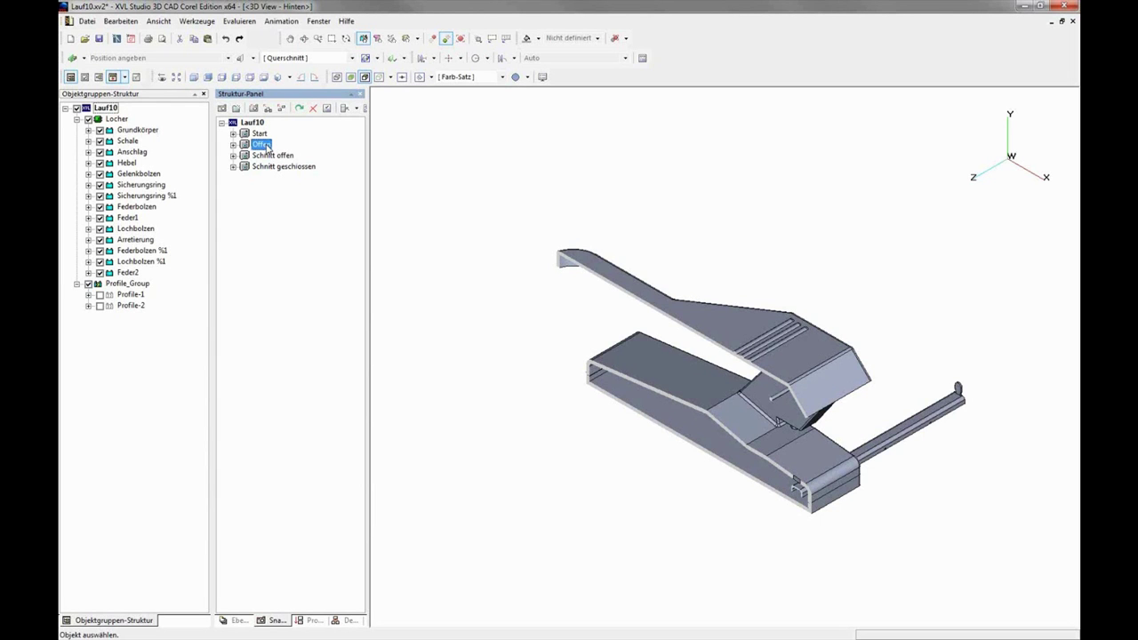
{"action": "double_click", "coordinate": [264, 145]}
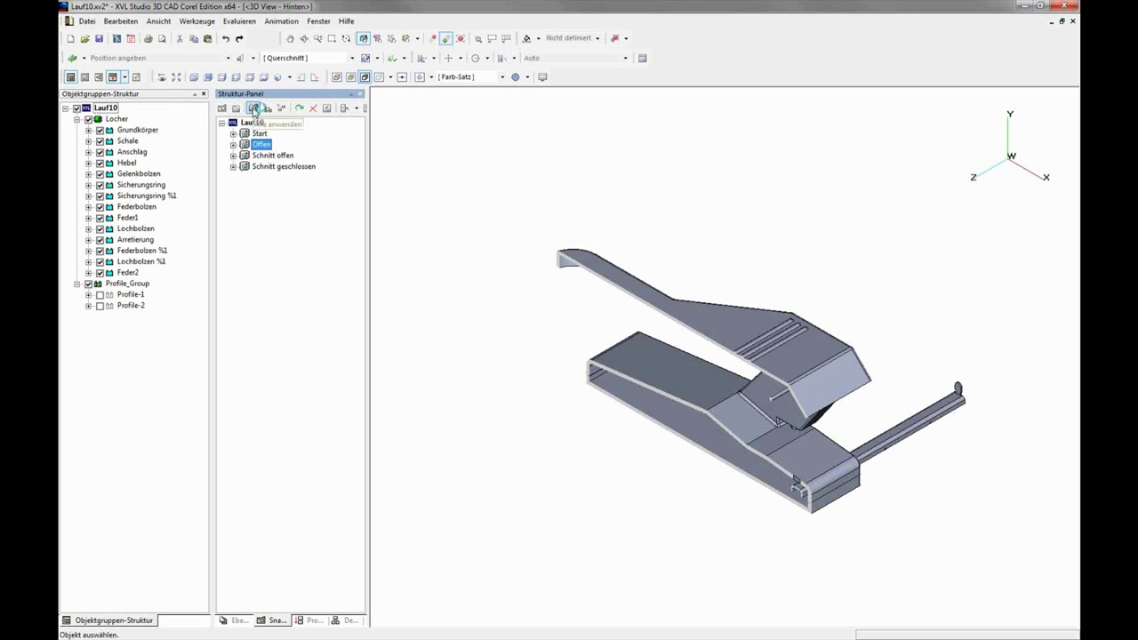
{"action": "left_click", "coordinate": [254, 108]}
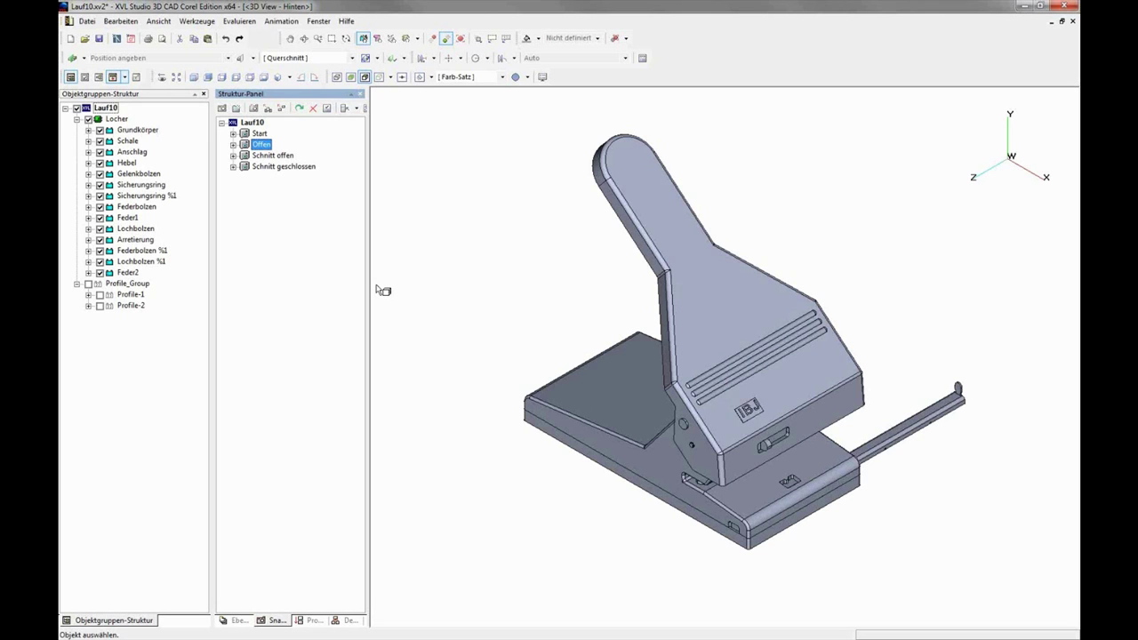
Step: Move the Schale tray -183.7 along Y to drop it below the punch body
{"action": "left_click", "coordinate": [479, 40]}
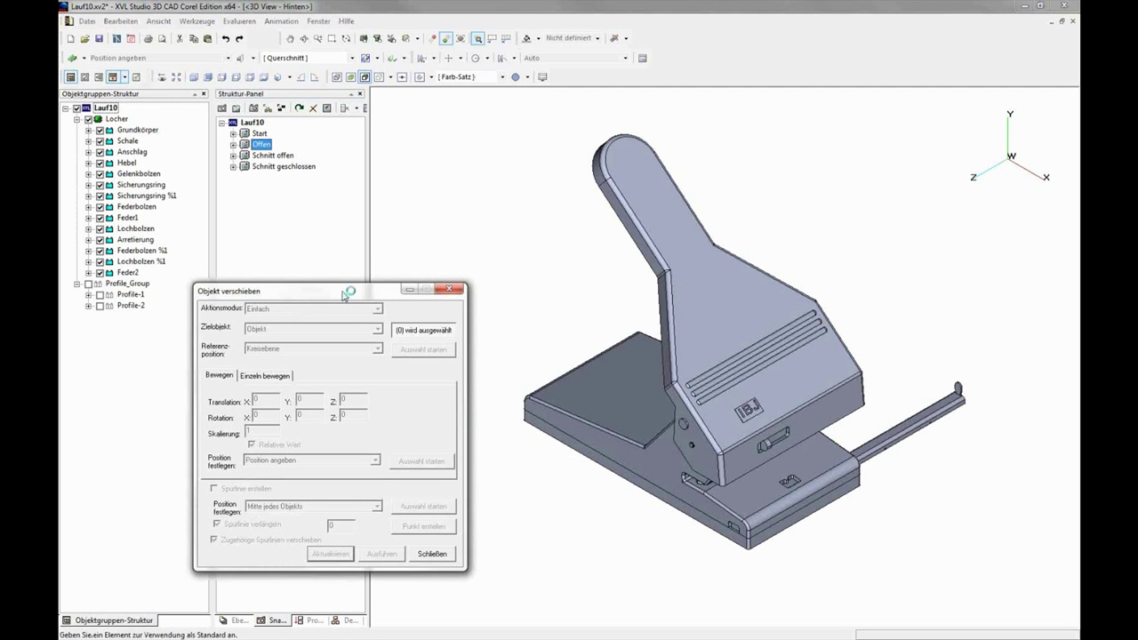
{"action": "left_click", "coordinate": [587, 428]}
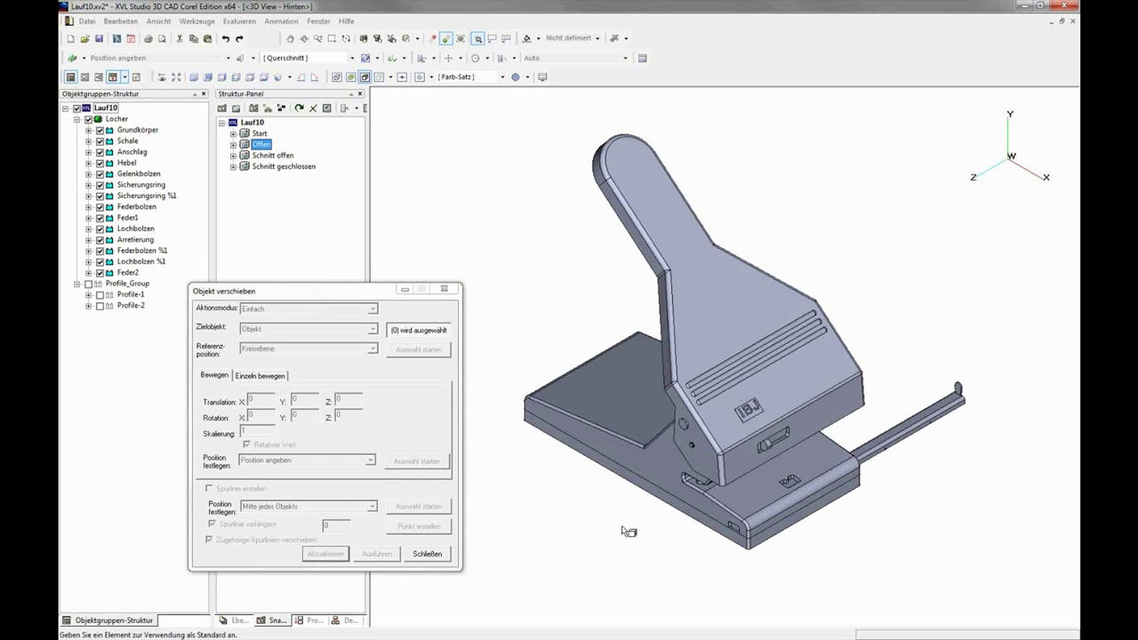
{"action": "left_click", "coordinate": [654, 475]}
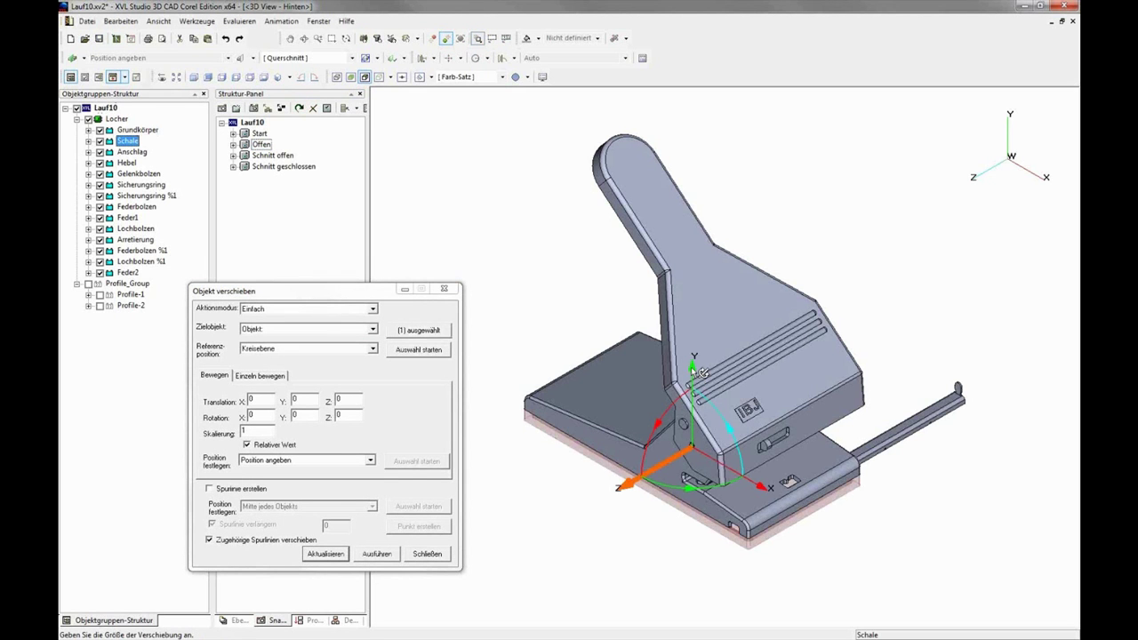
{"action": "left_click_drag", "start_coordinate": [702, 372], "coordinate": [702, 605]}
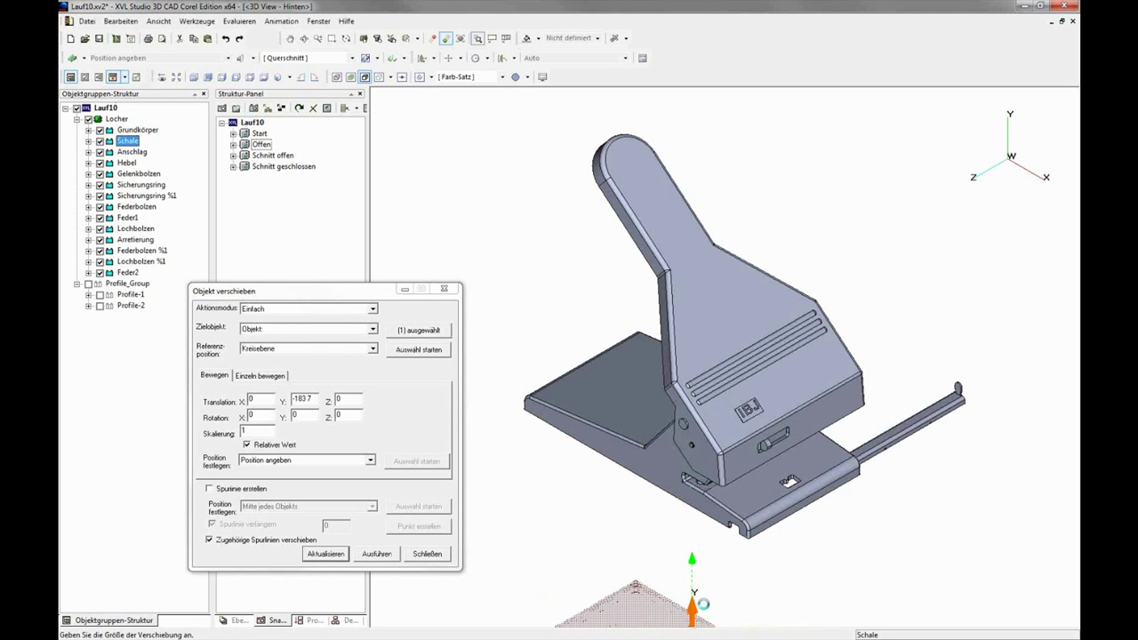
{"action": "left_click", "coordinate": [624, 513]}
{"action": "scroll", "coordinate": [624, 513], "scroll_direction": "down", "scroll_amount": 2}
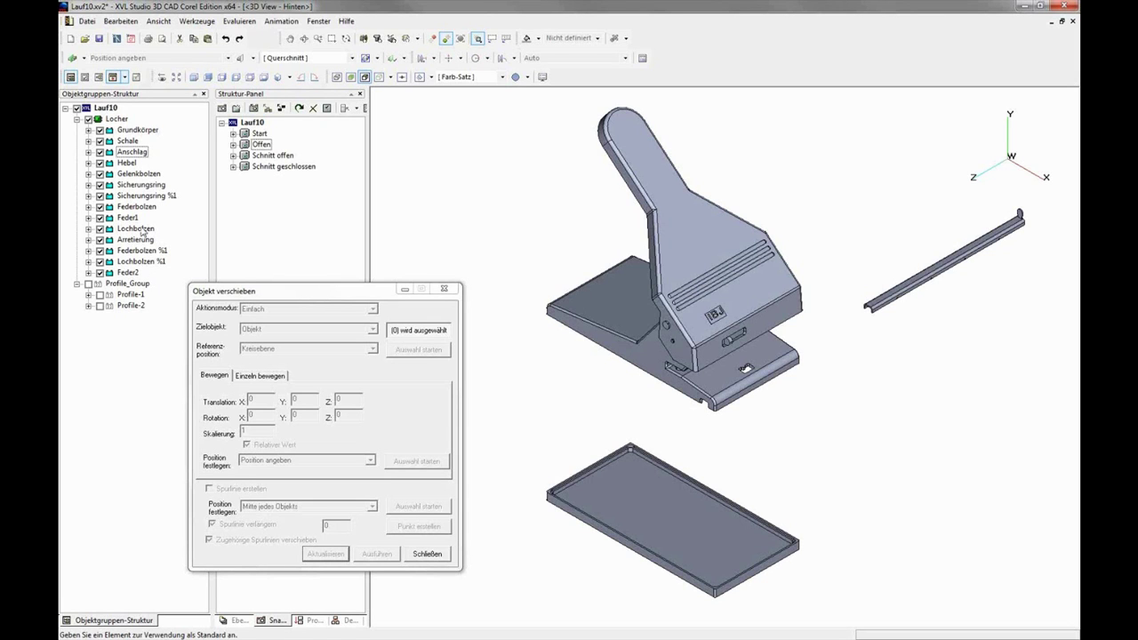
Step: Select both Lochbolzen pins, make the model see-through, and lift the pins 139.2 along Y
{"action": "left_click", "coordinate": [135, 229]}
{"action": "left_click", "coordinate": [140, 230]}
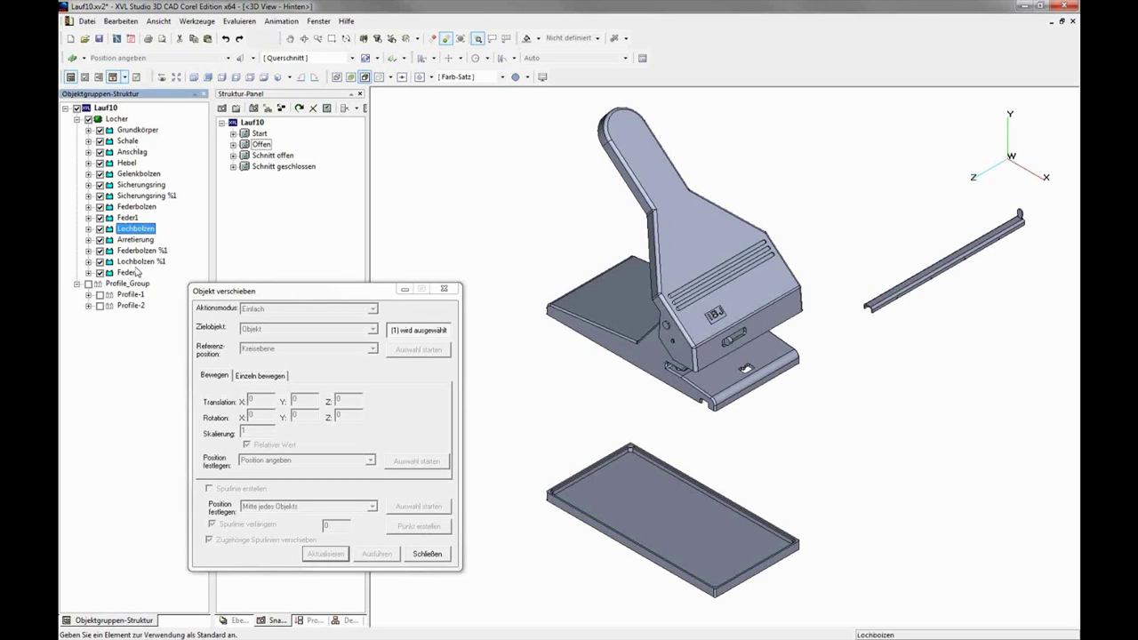
{"action": "left_click", "coordinate": [140, 261], "text": "ctrl"}
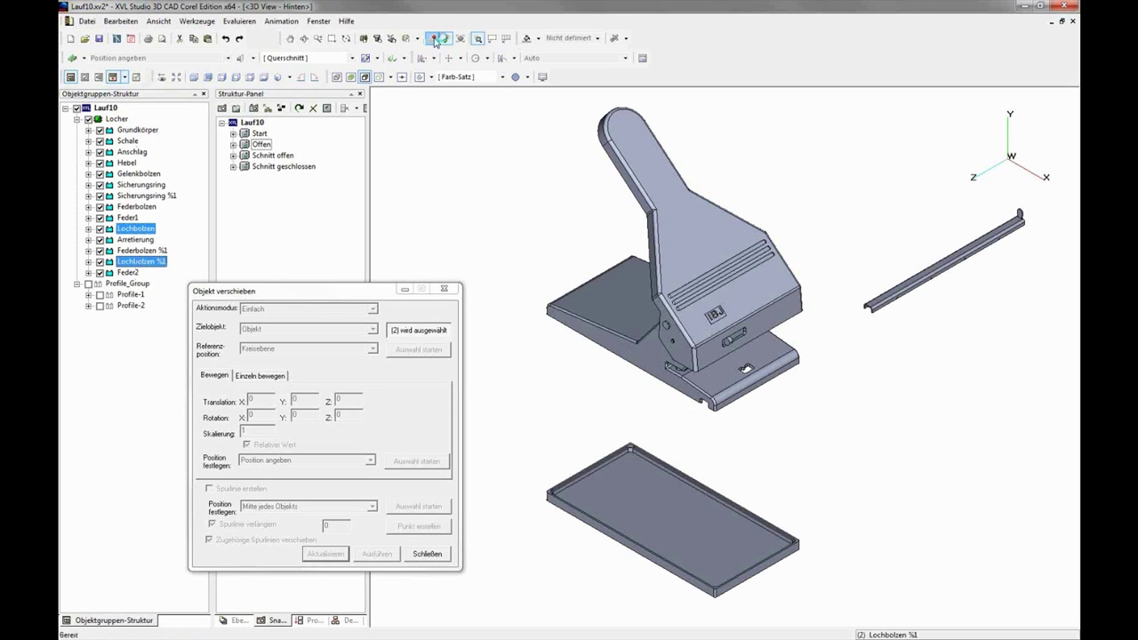
{"action": "left_click", "coordinate": [434, 39]}
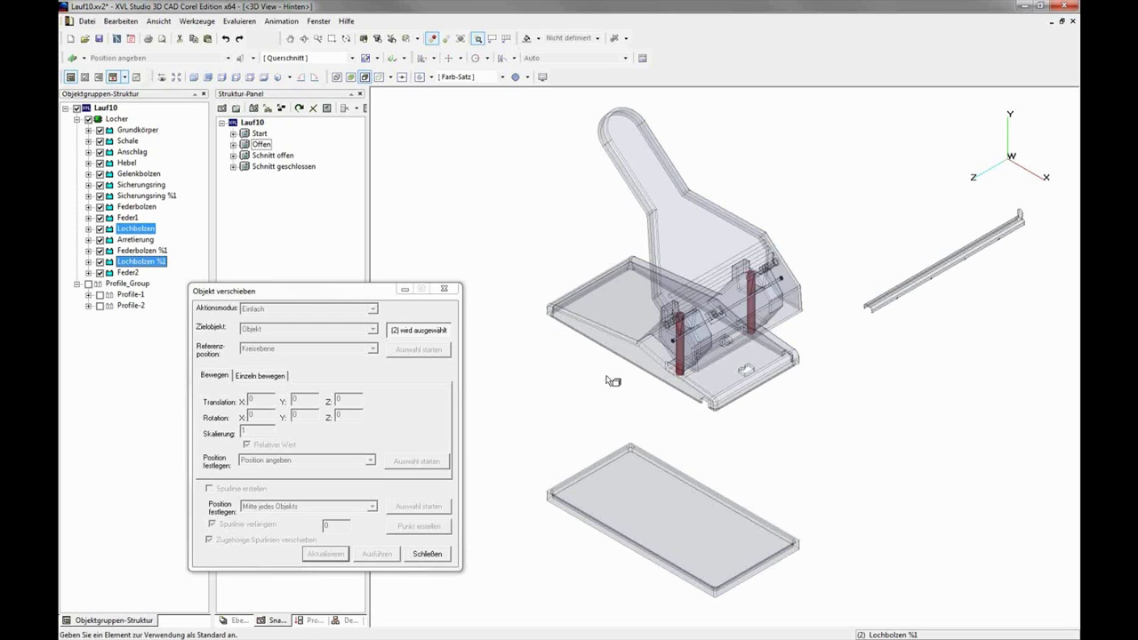
{"action": "left_click", "coordinate": [420, 335]}
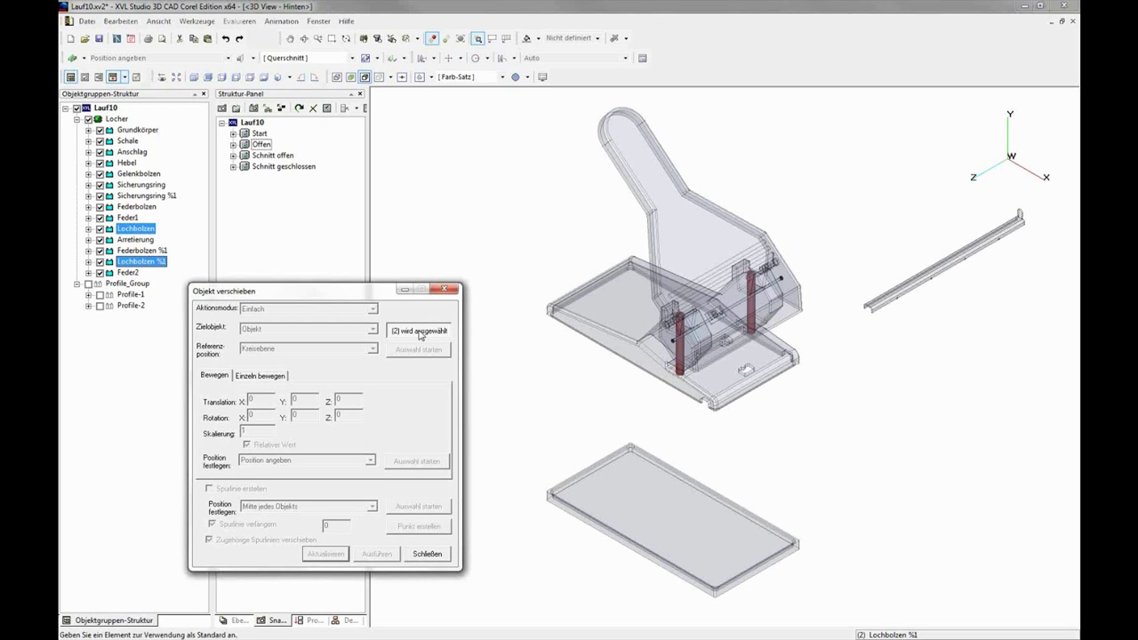
{"action": "left_click", "coordinate": [420, 333]}
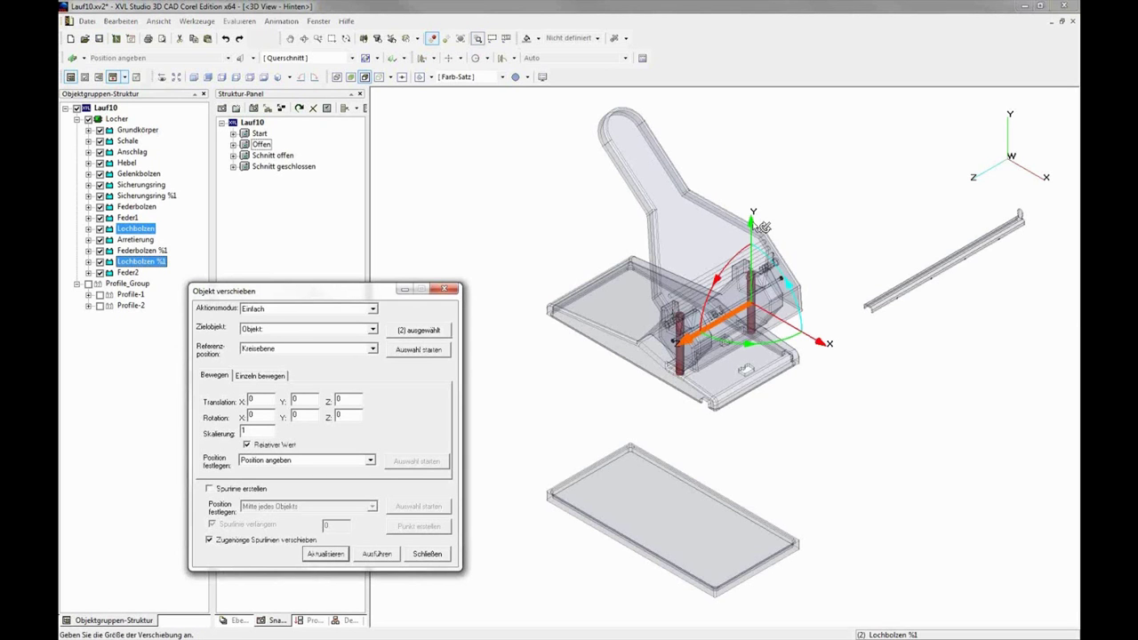
{"action": "left_click_drag", "start_coordinate": [762, 228], "coordinate": [751, 86]}
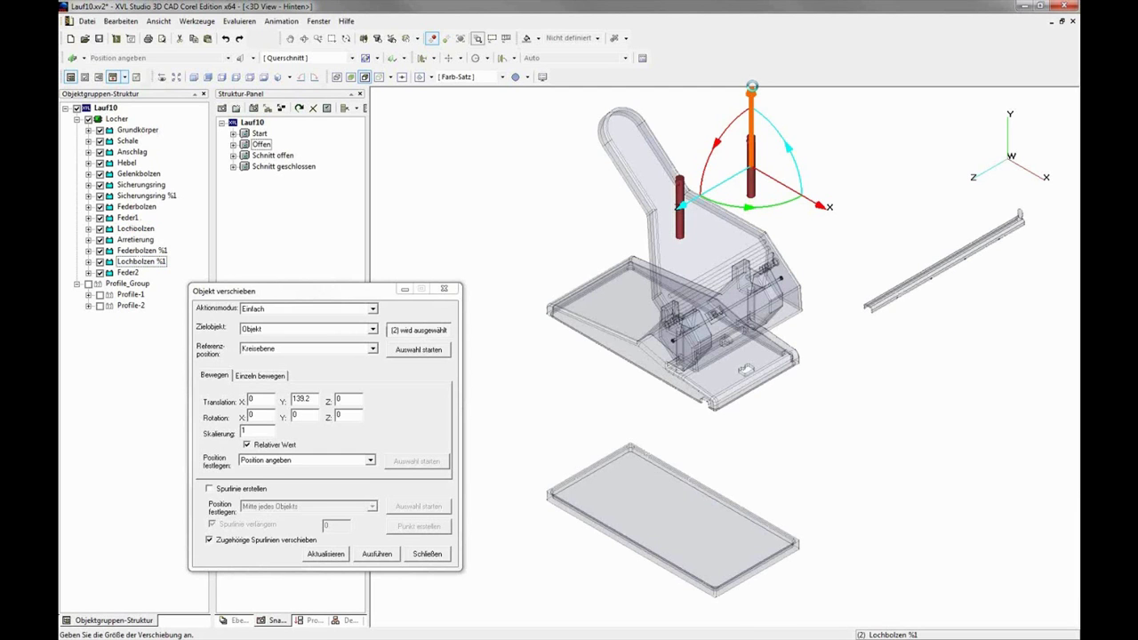
{"action": "left_click", "coordinate": [787, 447]}
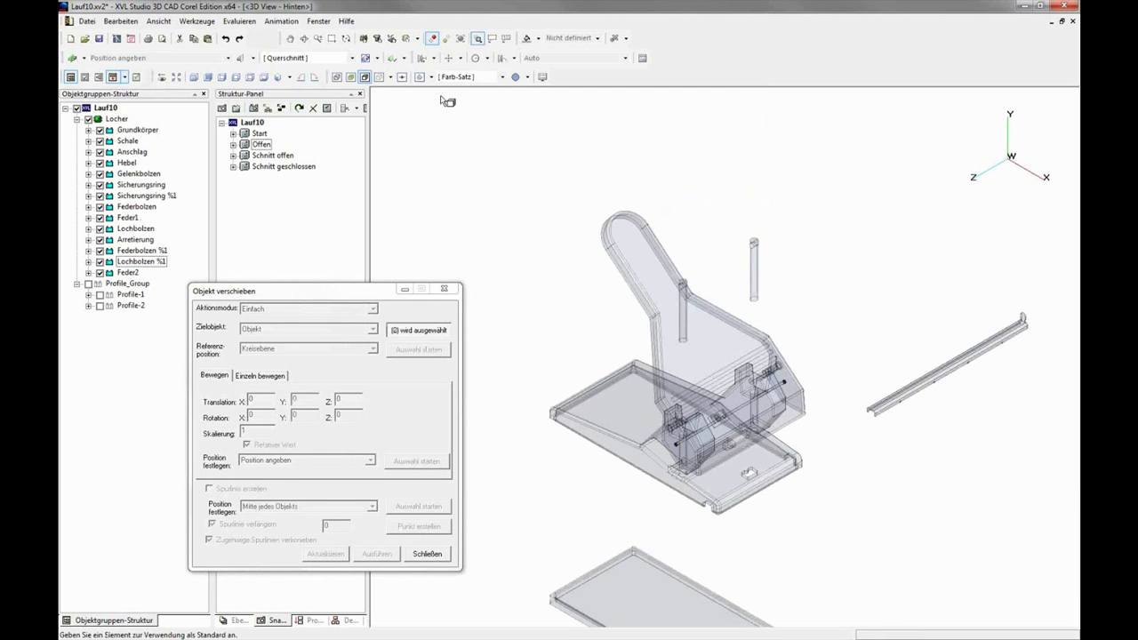
Step: Return to solid shading and select Hebel, both Federbolzen, Arretierung, Feder1 and Feder2 as the move target
{"action": "left_click", "coordinate": [446, 39]}
{"action": "left_click", "coordinate": [745, 381]}
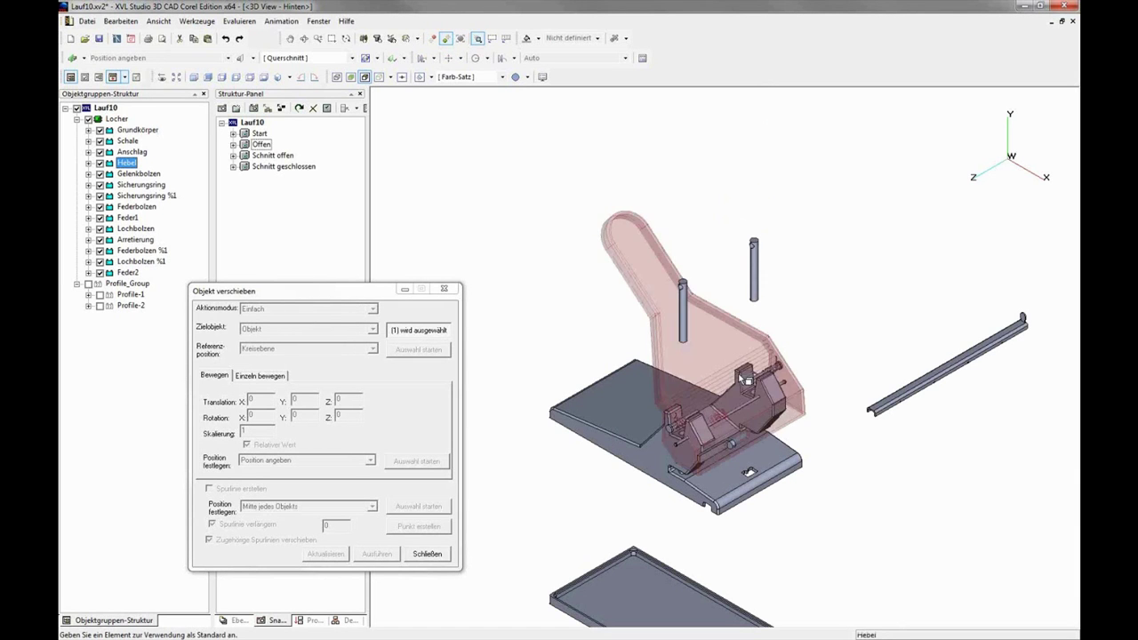
{"action": "left_click", "coordinate": [667, 428]}
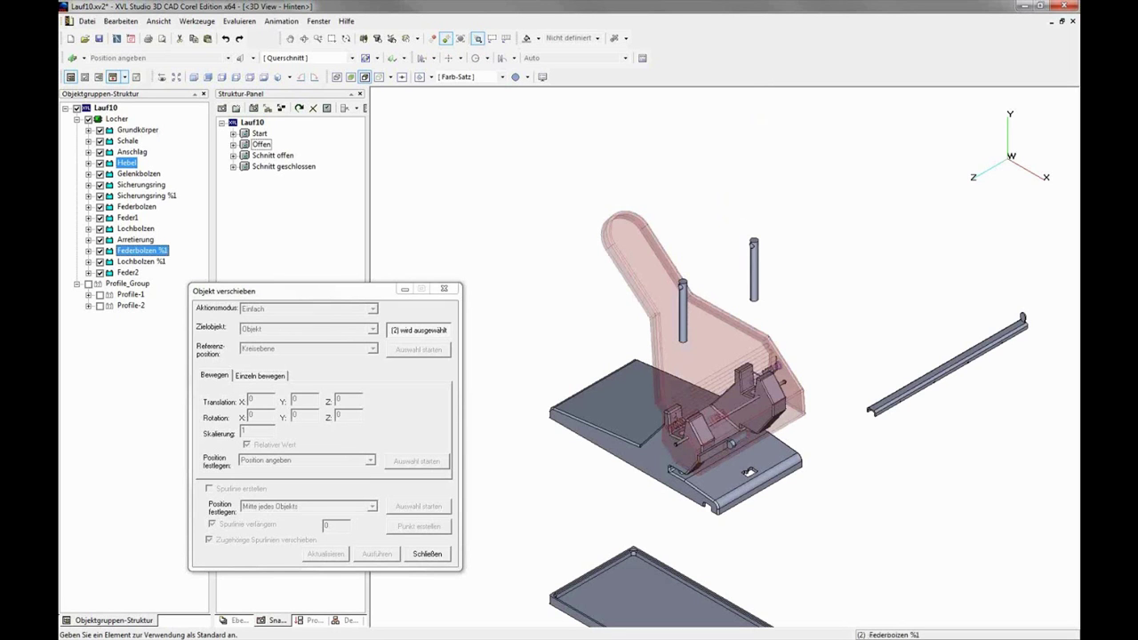
{"action": "left_click", "coordinate": [127, 273], "text": "ctrl"}
{"action": "left_click", "coordinate": [134, 239], "text": "ctrl"}
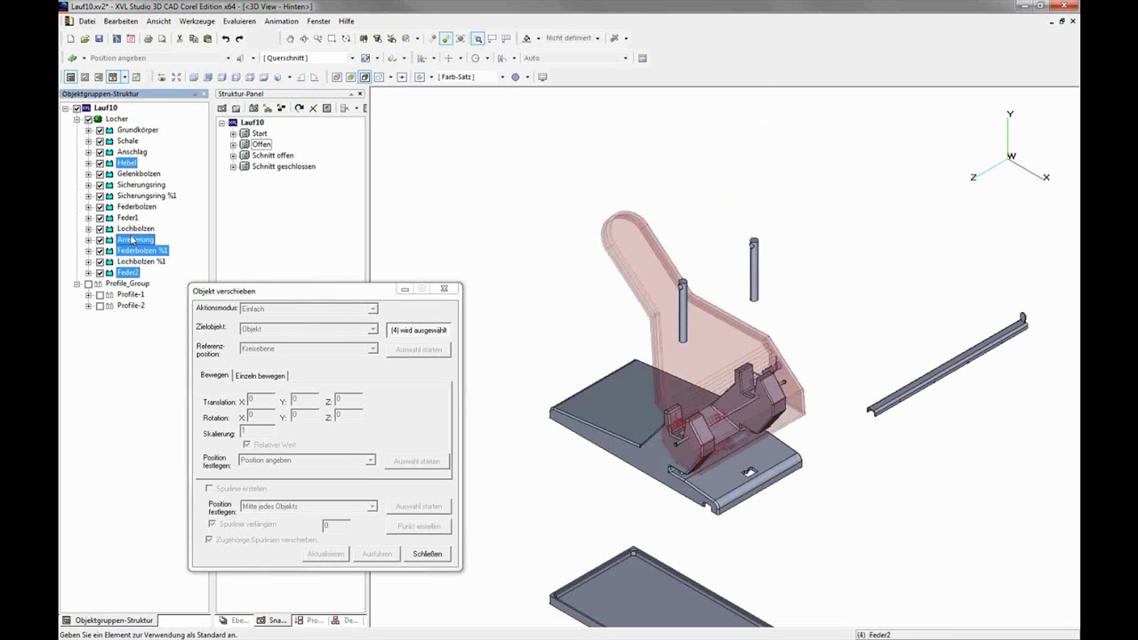
{"action": "left_click", "coordinate": [135, 207], "text": "ctrl"}
{"action": "left_click", "coordinate": [131, 218], "text": "ctrl"}
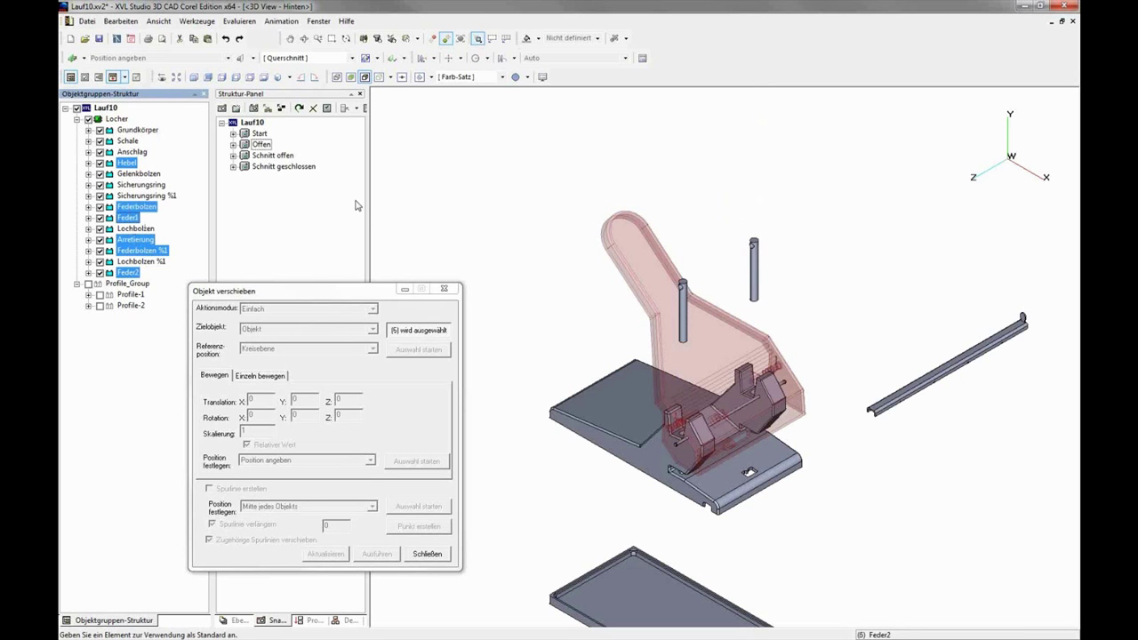
{"action": "left_click", "coordinate": [431, 332]}
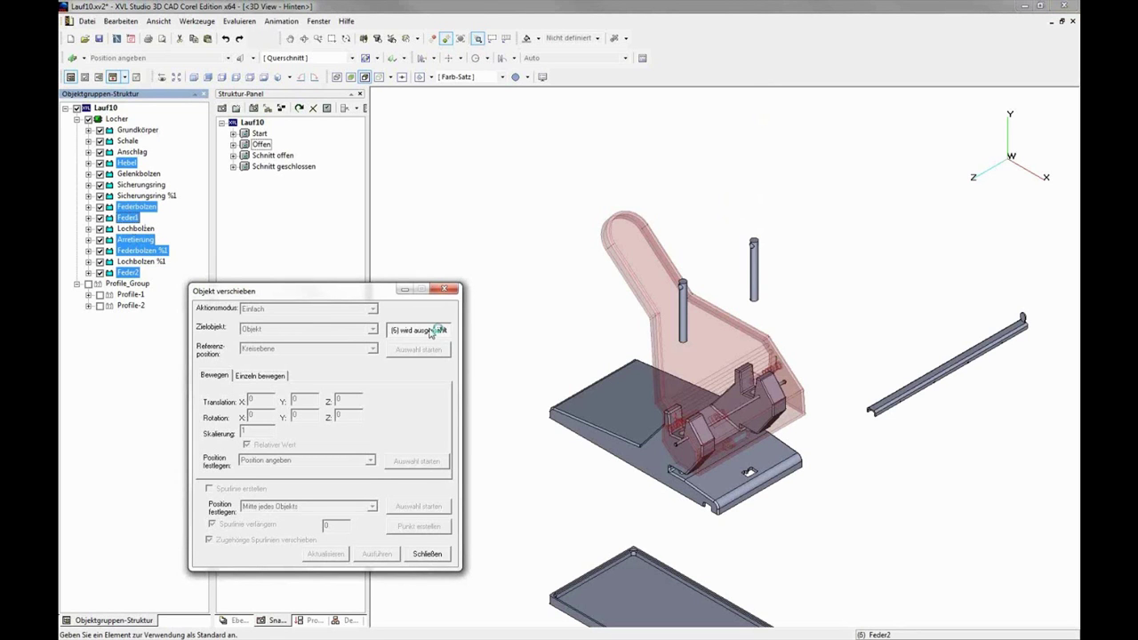
{"action": "left_click", "coordinate": [431, 332]}
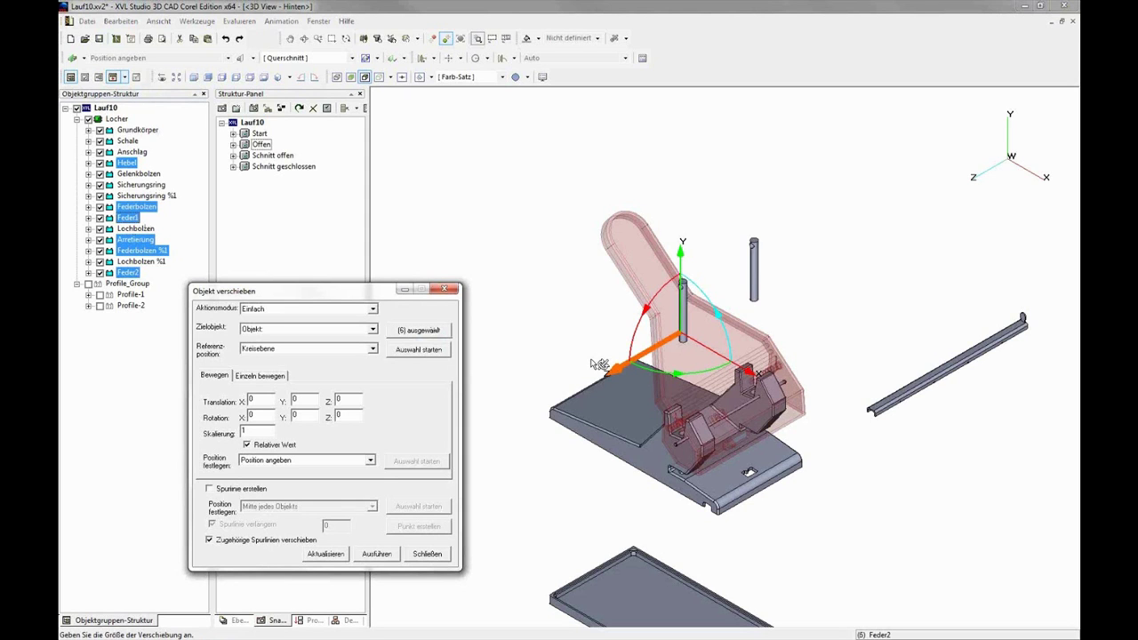
Step: Raise the lever group 239.4 units along Y, then deselect and pan to centre it
{"action": "left_click", "coordinate": [690, 256]}
{"action": "left_click_drag", "start_coordinate": [690, 256], "coordinate": [683, 156]}
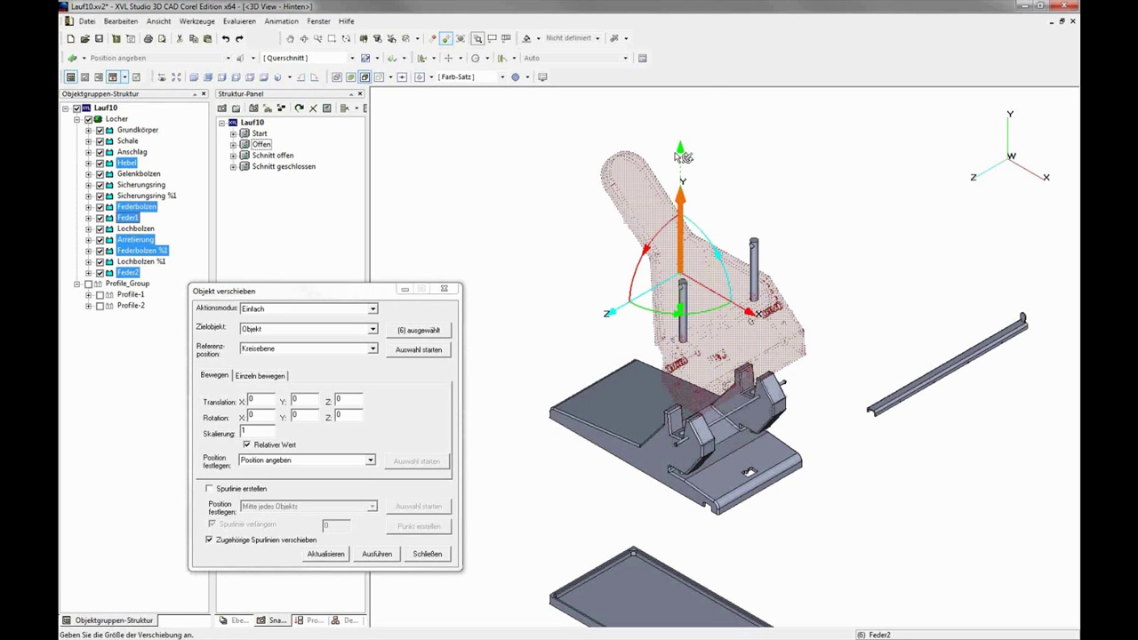
{"action": "left_click_drag", "start_coordinate": [684, 156], "coordinate": [664, 27]}
{"action": "left_click", "coordinate": [610, 207]}
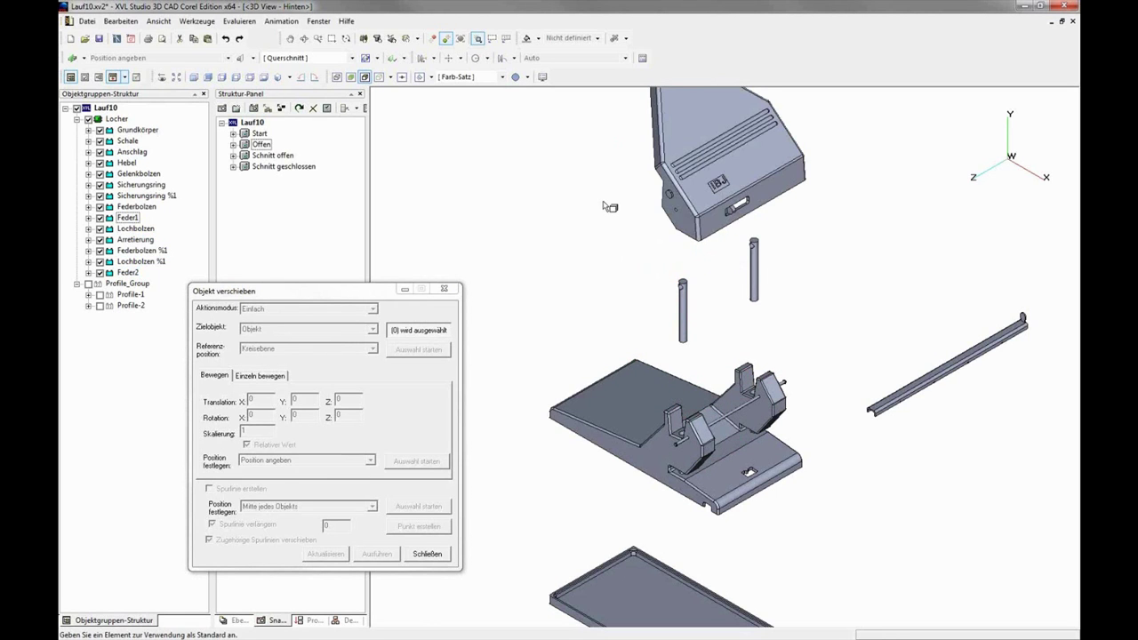
{"action": "middle_click_drag", "start_coordinate": [610, 207], "coordinate": [572, 393]}
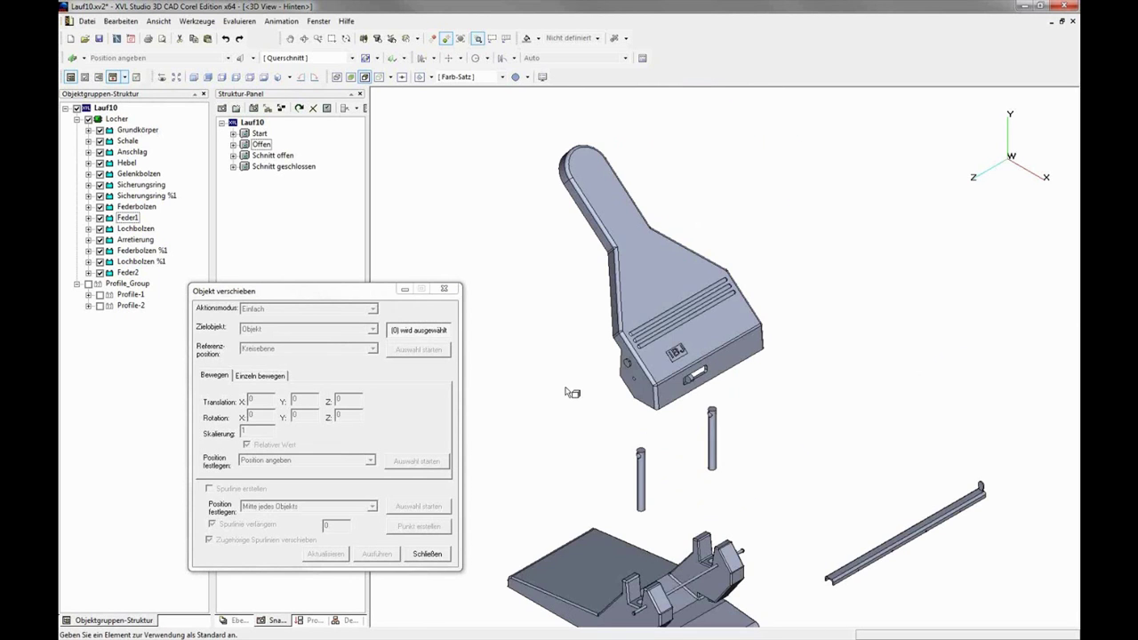
Step: Pull the Arretierung latch out of the lever along X
{"action": "scroll", "coordinate": [572, 393], "scroll_direction": "up", "scroll_amount": 3}
{"action": "left_click", "coordinate": [777, 386]}
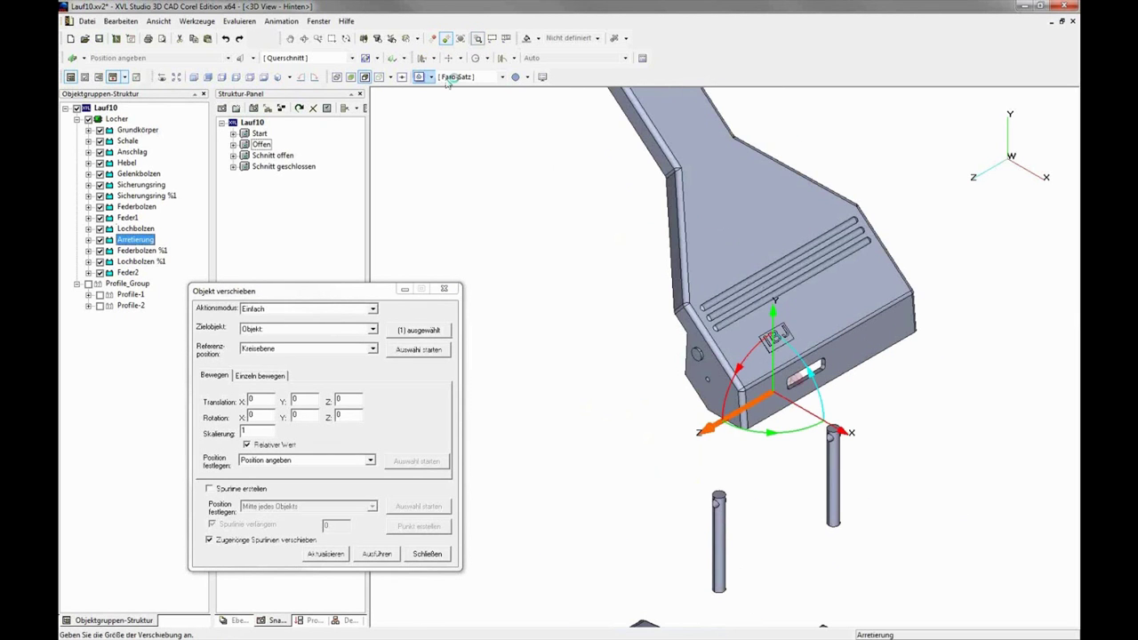
{"action": "left_click", "coordinate": [846, 433]}
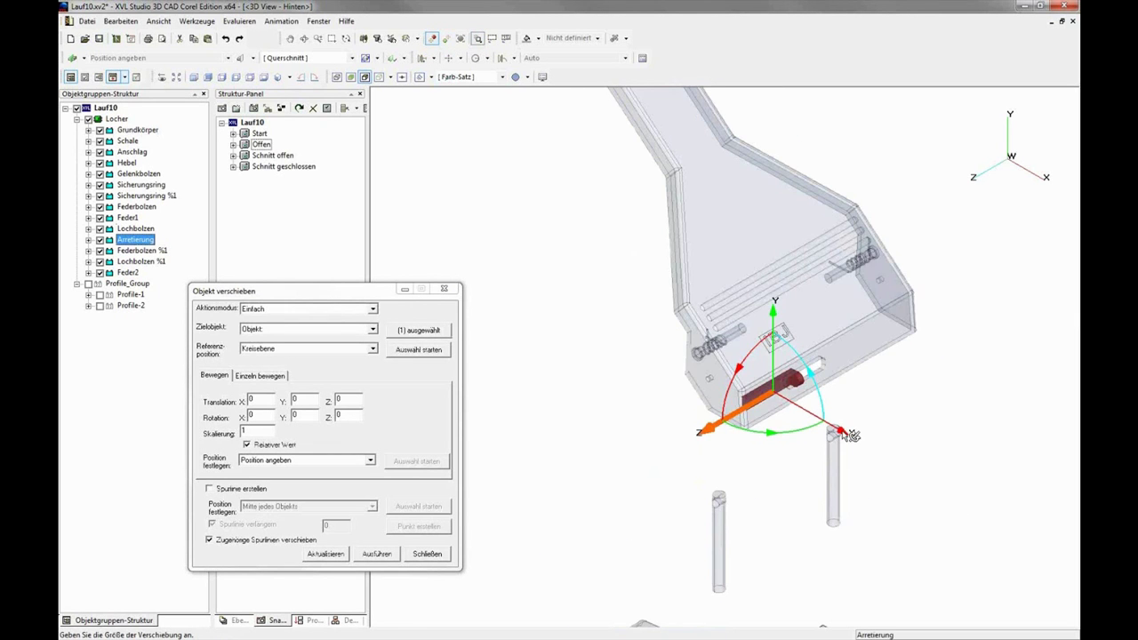
{"action": "left_click_drag", "start_coordinate": [849, 435], "coordinate": [573, 271]}
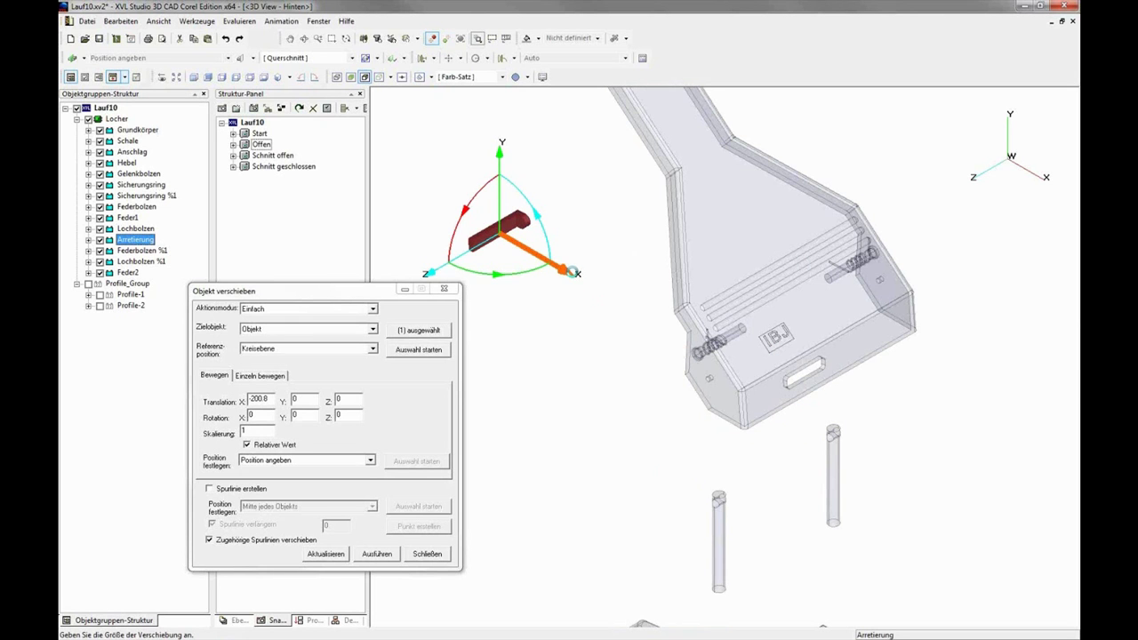
Step: Slide the Federbolzen %1 bolt and the Feder2 spring out along Z
{"action": "left_click", "coordinate": [722, 339]}
{"action": "left_click_drag", "start_coordinate": [658, 384], "coordinate": [492, 479]}
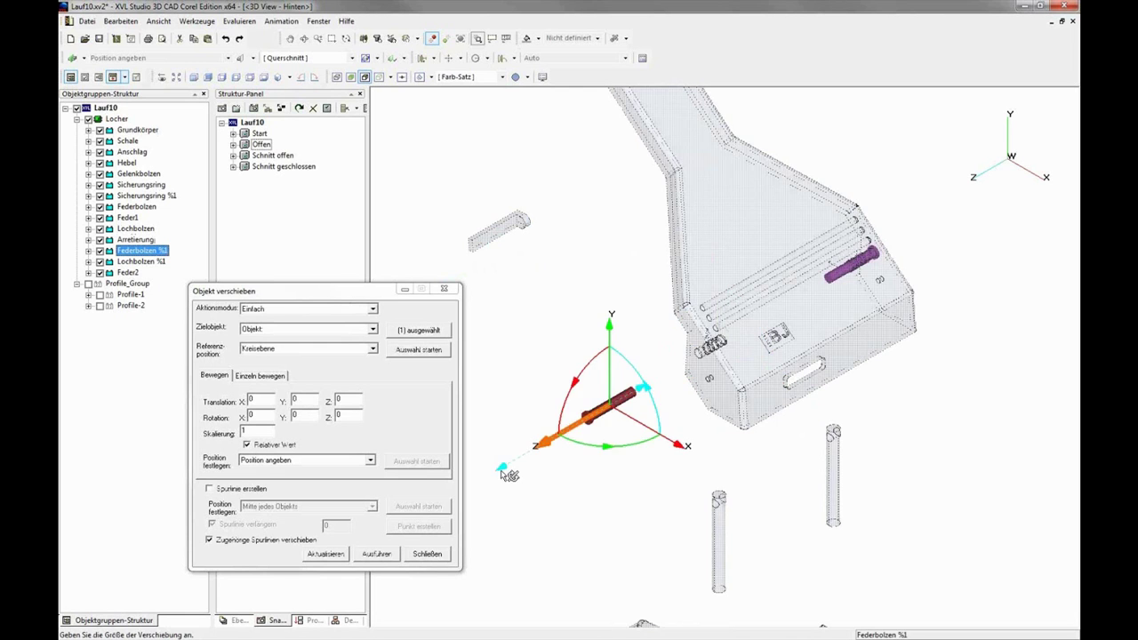
{"action": "left_click", "coordinate": [716, 342]}
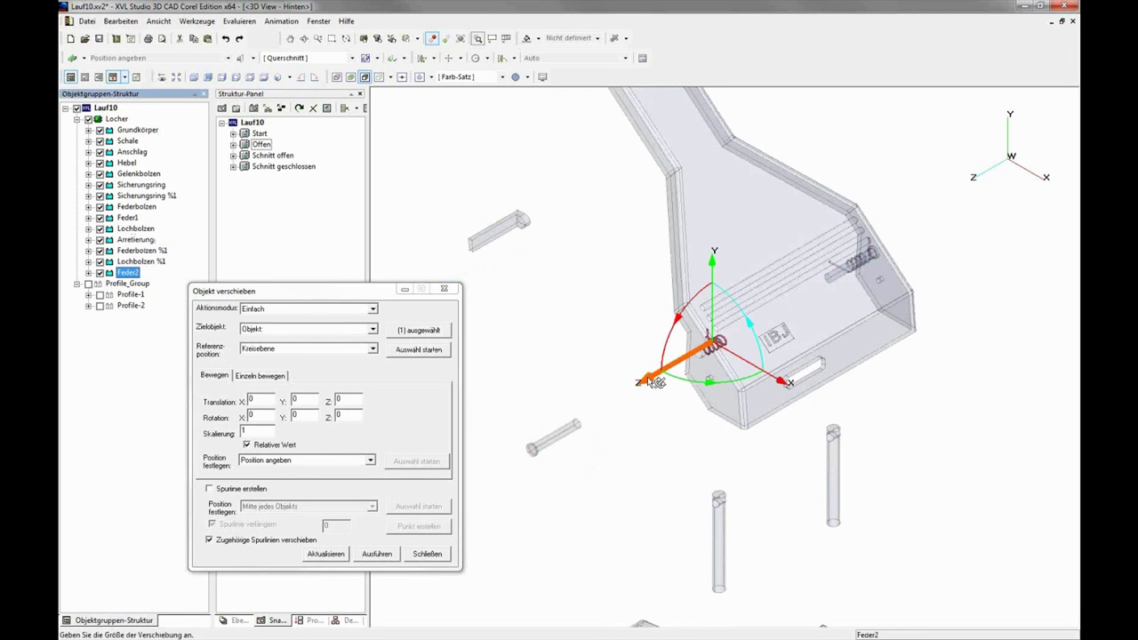
{"action": "left_click_drag", "start_coordinate": [638, 383], "coordinate": [569, 437]}
Step: Slide the Federbolzen pin and Feder1 spring out, then pan to the base plate
{"action": "left_click", "coordinate": [138, 206]}
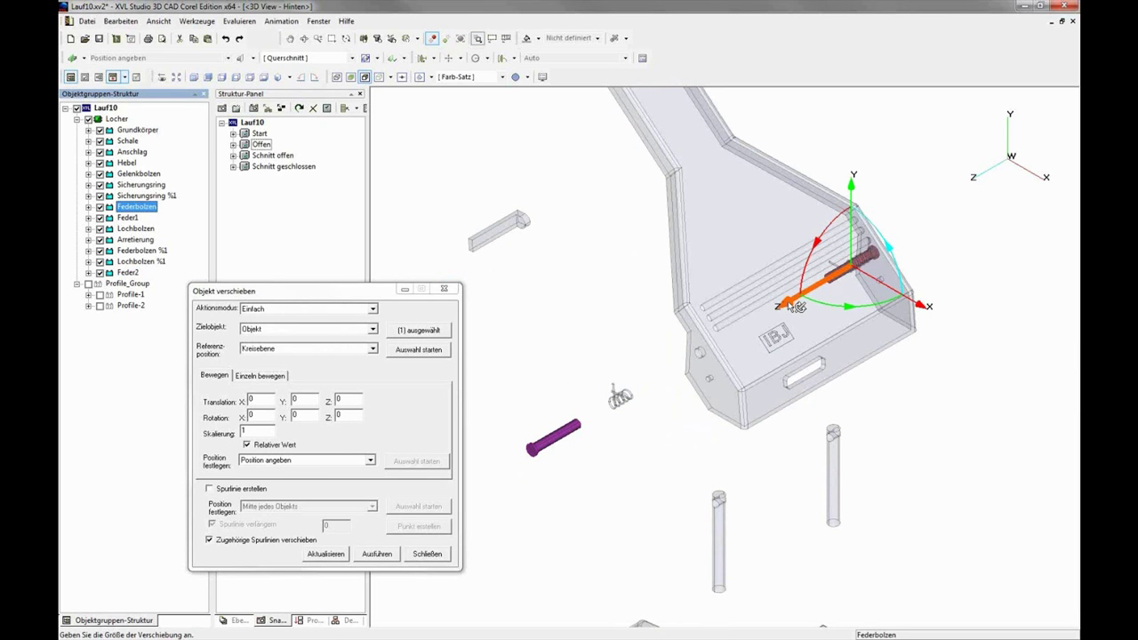
{"action": "left_click_drag", "start_coordinate": [793, 307], "coordinate": [975, 194]}
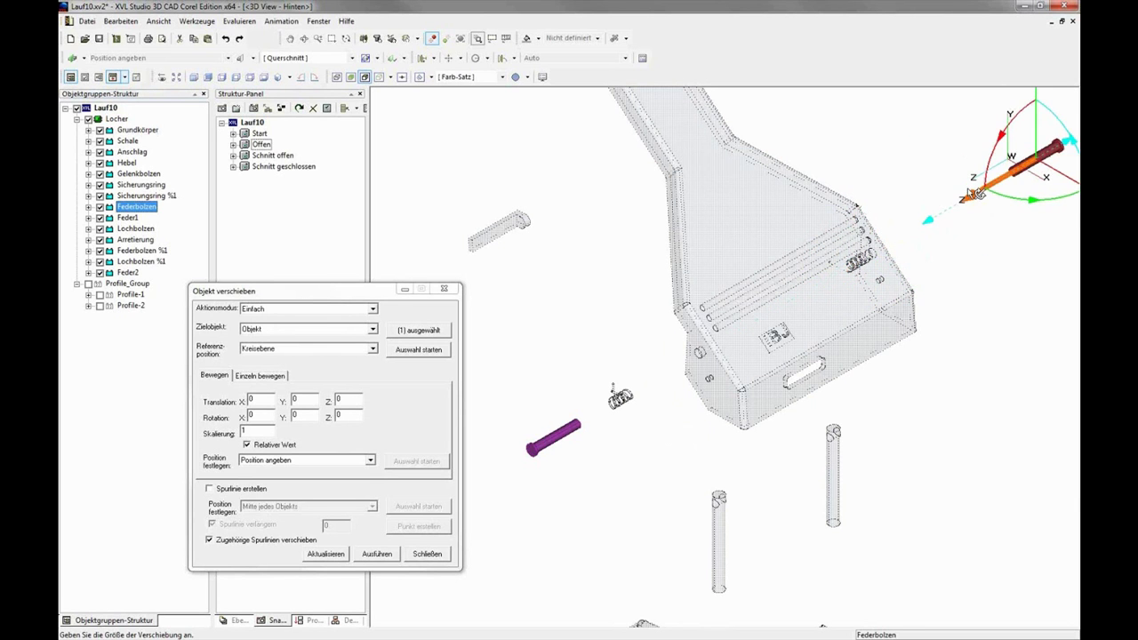
{"action": "left_click", "coordinate": [128, 219]}
{"action": "left_click_drag", "start_coordinate": [844, 281], "coordinate": [891, 257]}
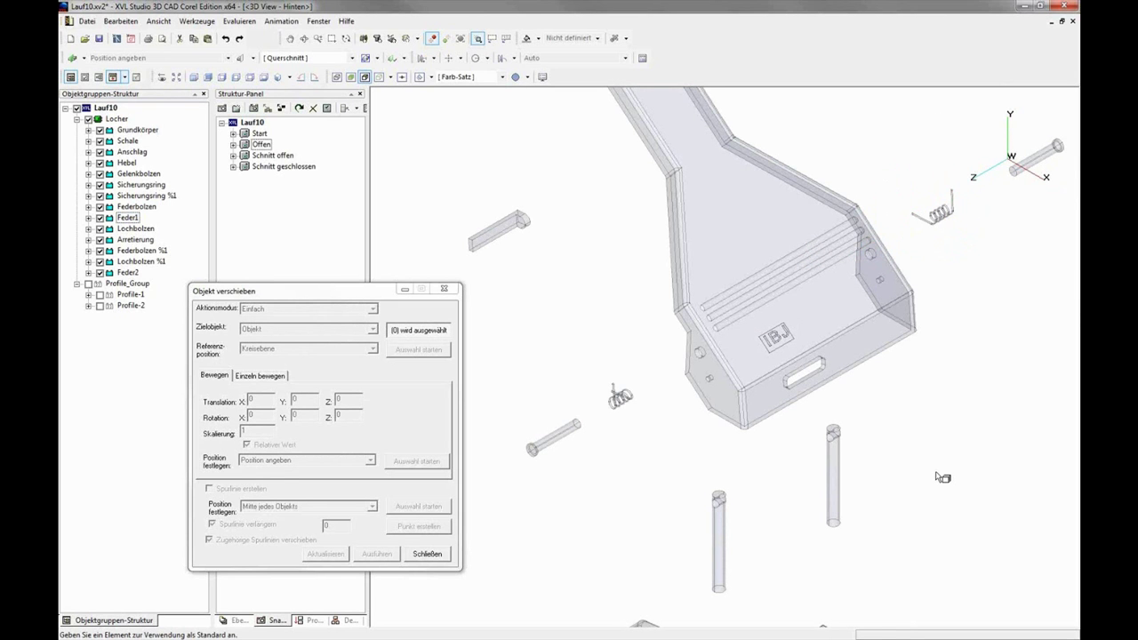
{"action": "left_click_drag", "start_coordinate": [942, 477], "coordinate": [942, 473]}
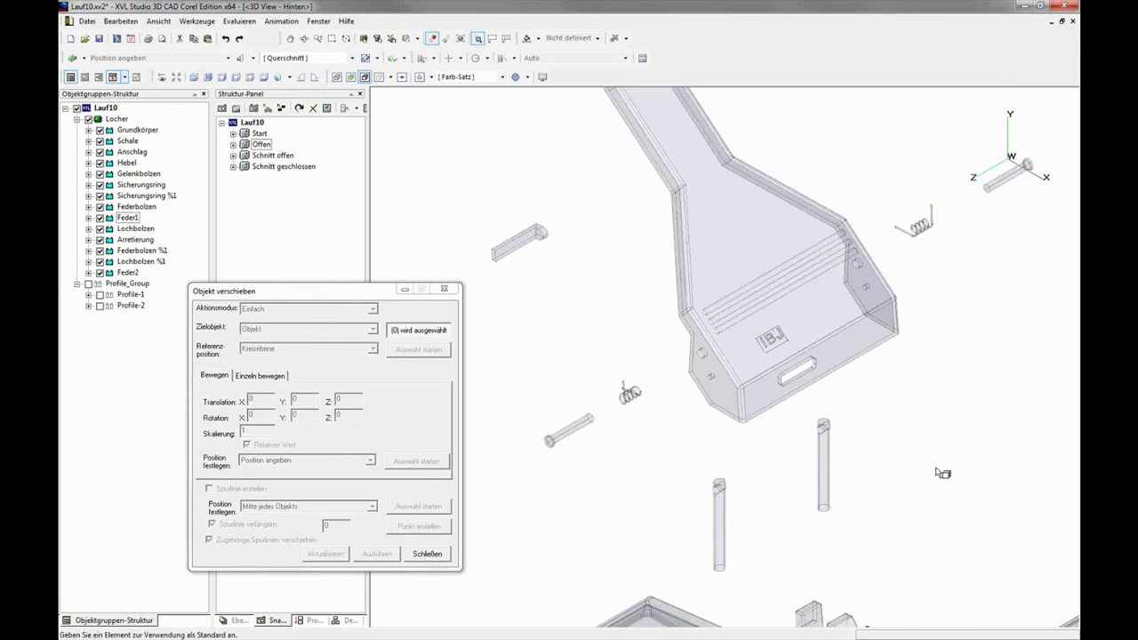
{"action": "scroll", "coordinate": [942, 473], "scroll_direction": "down", "scroll_amount": 2}
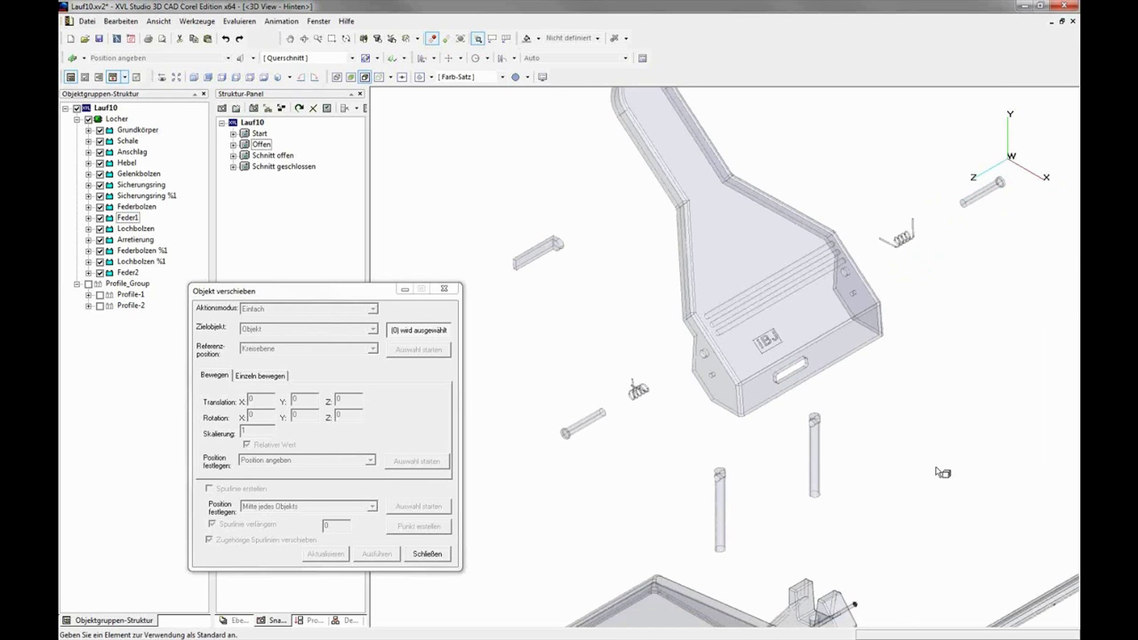
{"action": "mouse_move", "coordinate": [943, 473]}
{"action": "middle_mouse_down"}
{"action": "mouse_move", "coordinate": [931, 391]}
{"action": "mouse_move", "coordinate": [728, 407]}
{"action": "middle_mouse_up"}
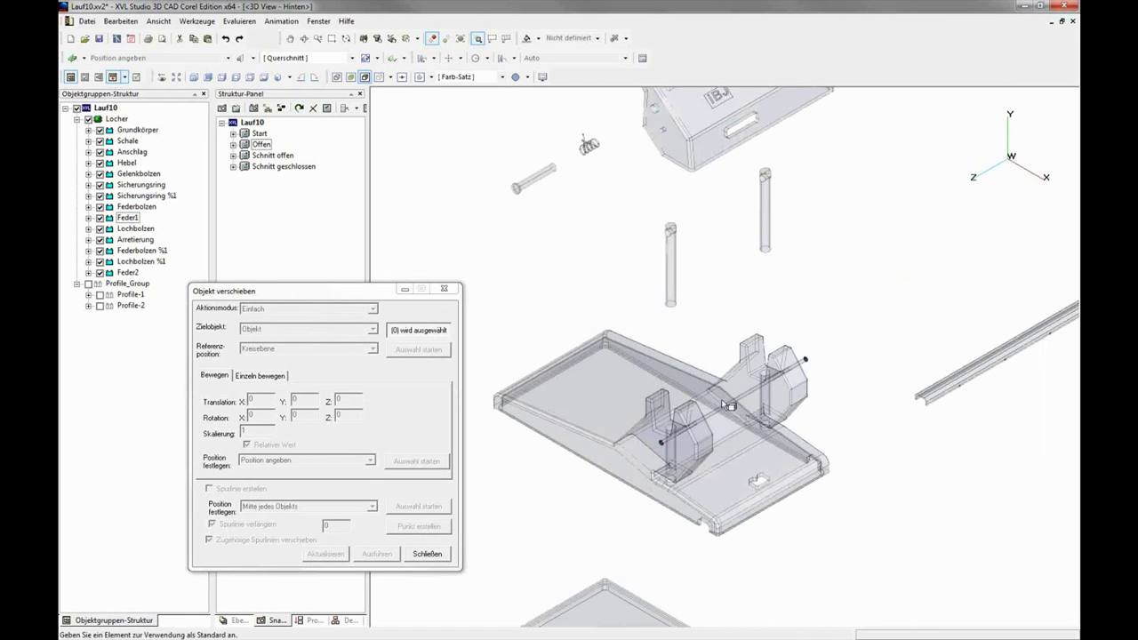
Step: Pull the Gelenkbolzen pin out along its axis
{"action": "left_click", "coordinate": [727, 406]}
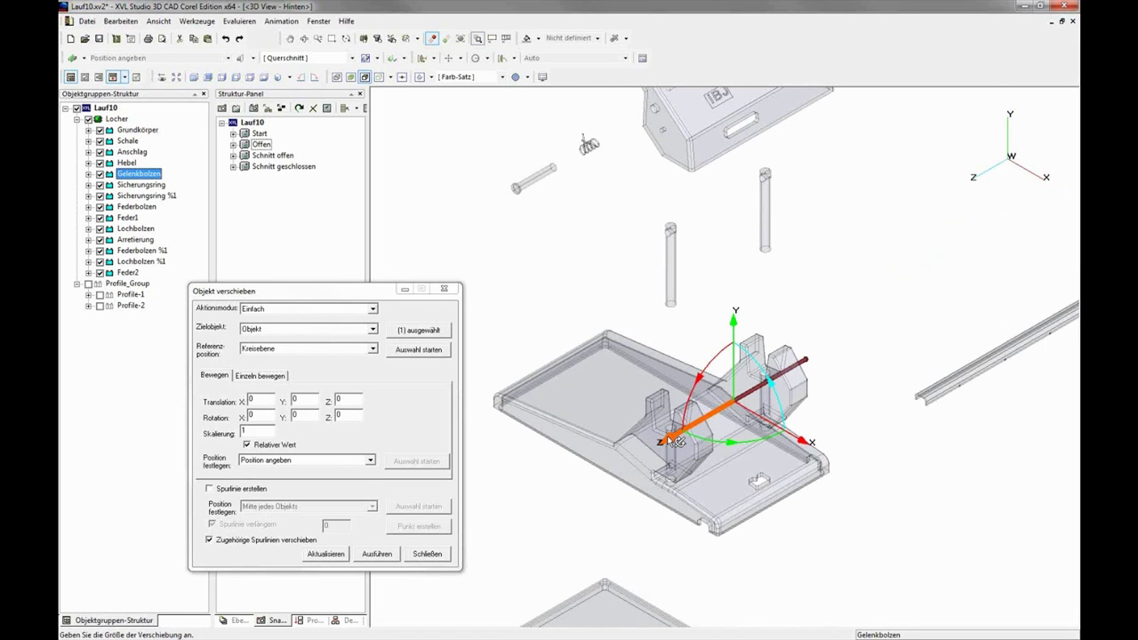
{"action": "left_click_drag", "start_coordinate": [673, 442], "coordinate": [962, 269]}
{"action": "left_click", "coordinate": [811, 365]}
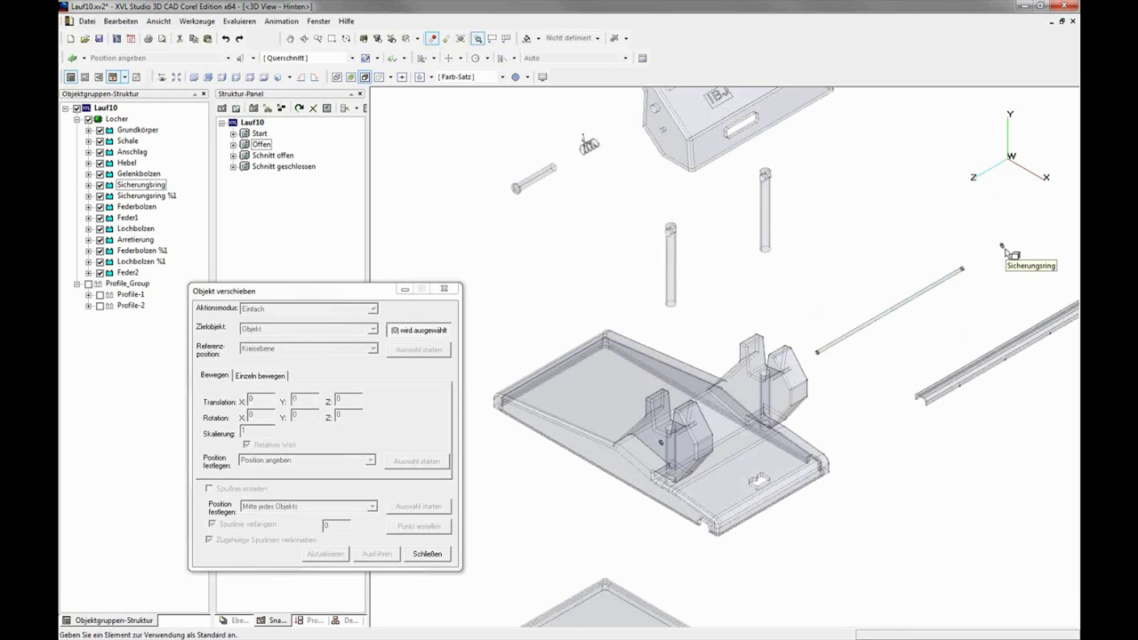
Step: Scale the first Sicherungsring retaining ring by a factor of 3
{"action": "left_click", "coordinate": [1002, 247]}
{"action": "left_click", "coordinate": [1007, 250]}
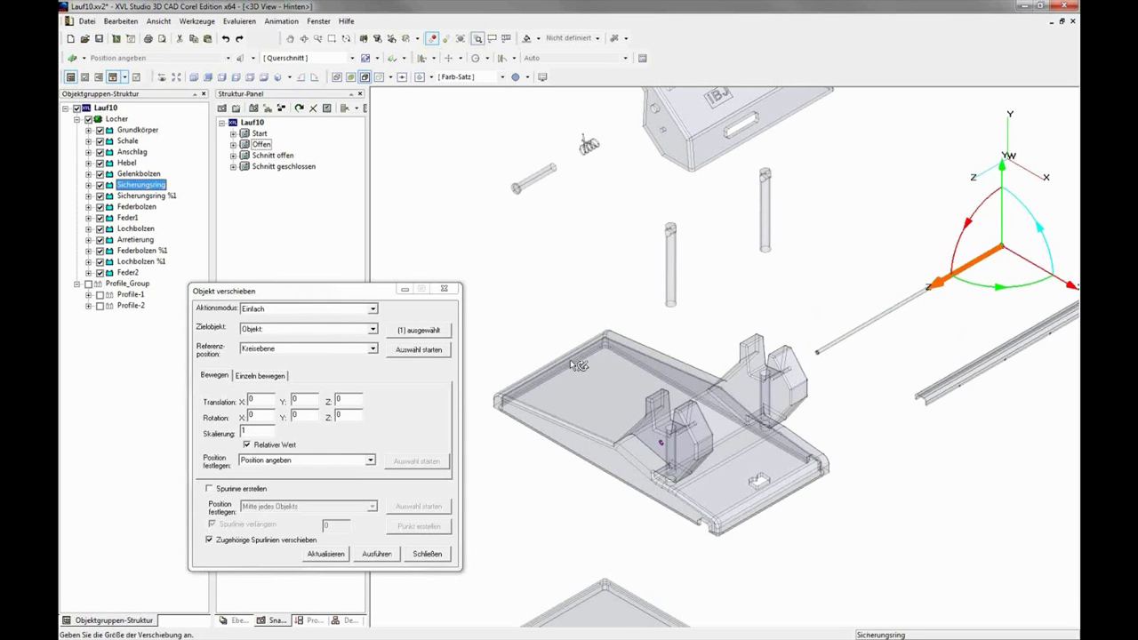
{"action": "double_click", "coordinate": [252, 430]}
{"action": "type", "text": "3"}
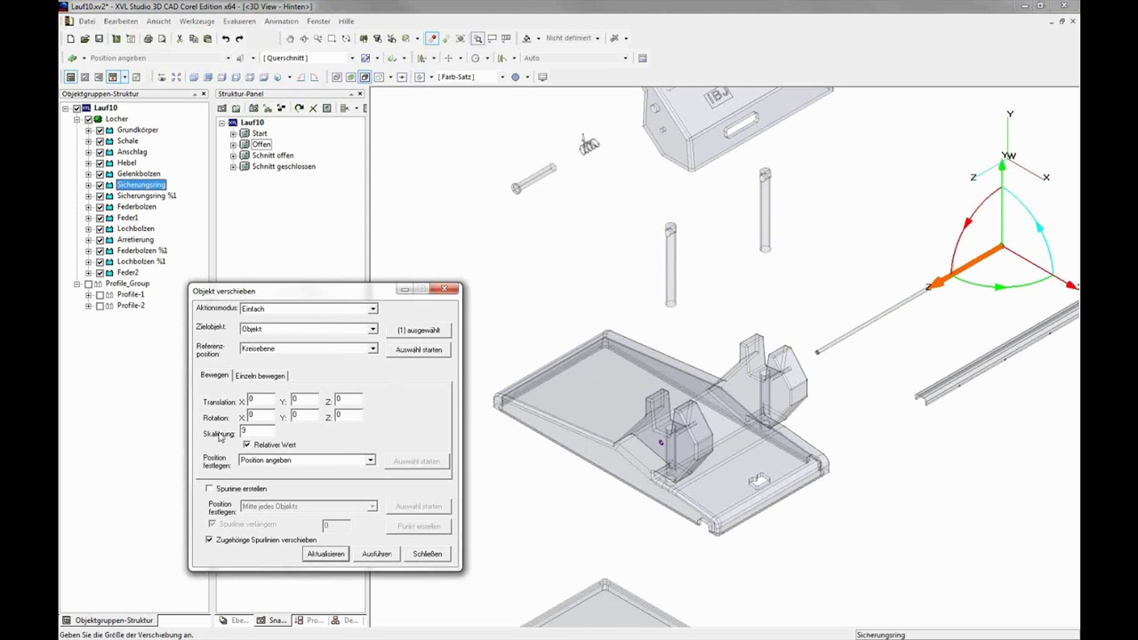
{"action": "left_click", "coordinate": [376, 555]}
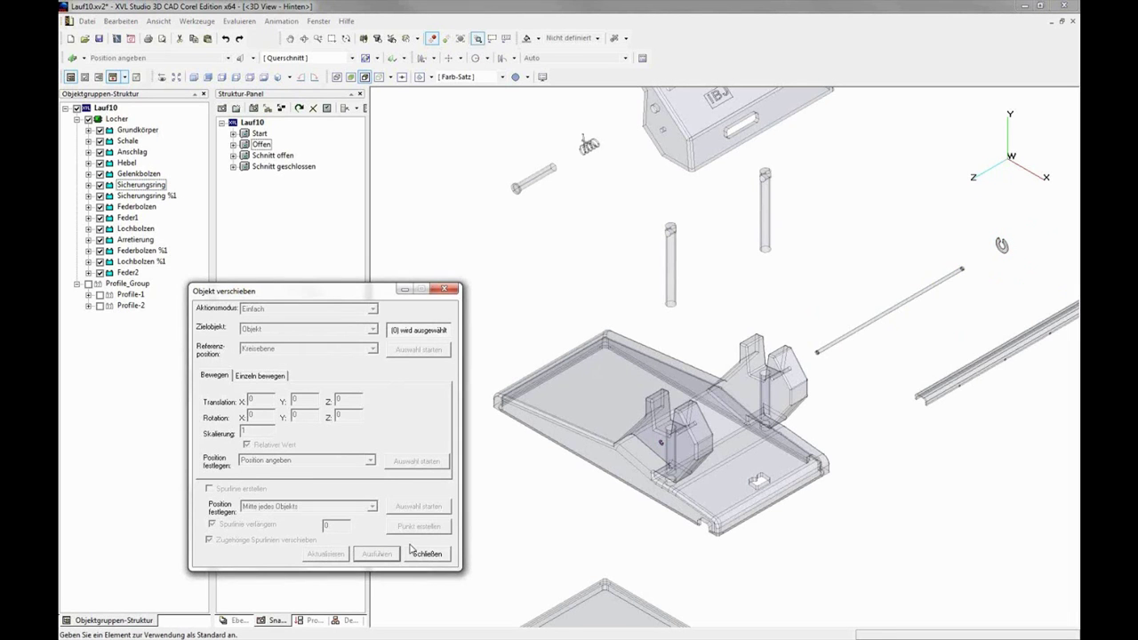
Step: Move Sicherungsring %1 110.6 forward along Z and scale it by 3
{"action": "left_click", "coordinate": [665, 445]}
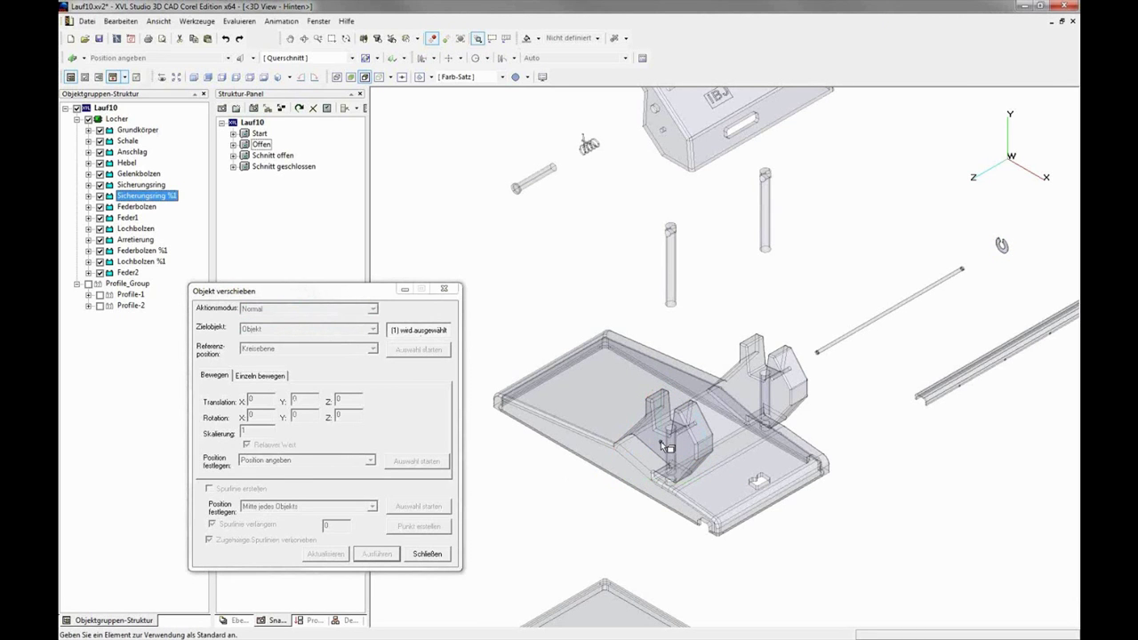
{"action": "left_click", "coordinate": [430, 330]}
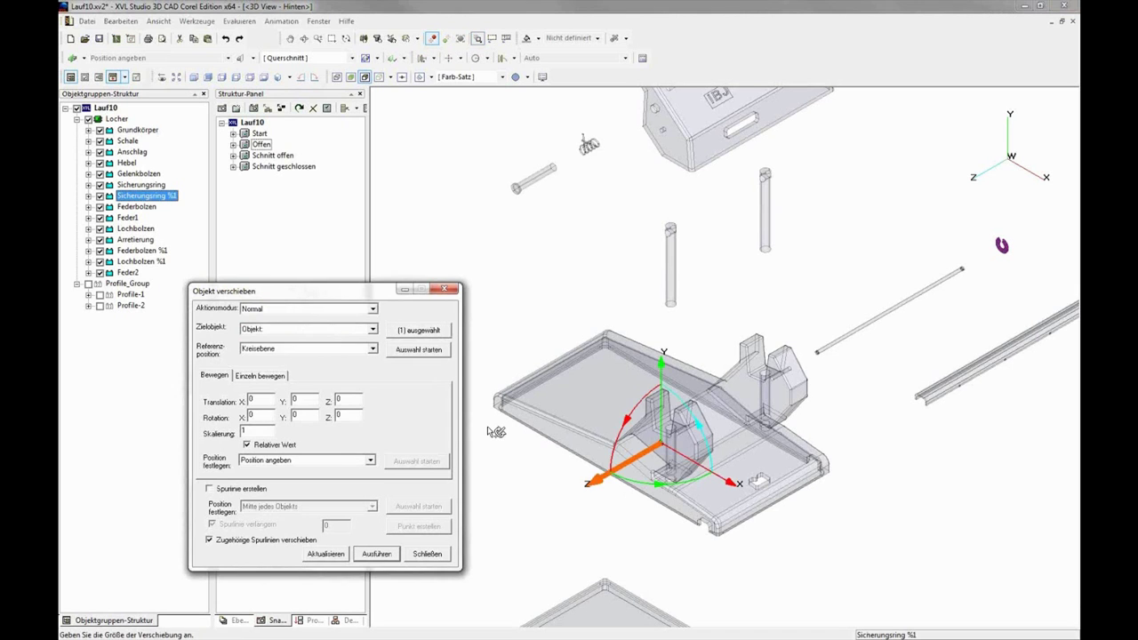
{"action": "left_click", "coordinate": [599, 483]}
{"action": "left_click_drag", "start_coordinate": [596, 485], "coordinate": [485, 560]}
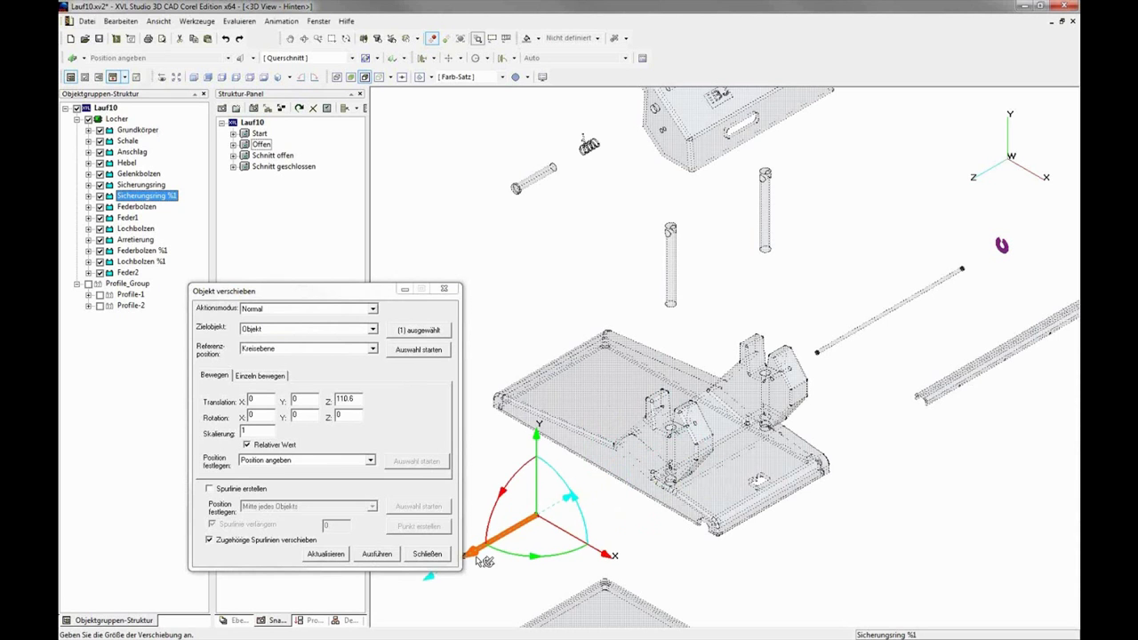
{"action": "double_click", "coordinate": [253, 430]}
{"action": "type", "text": "3"}
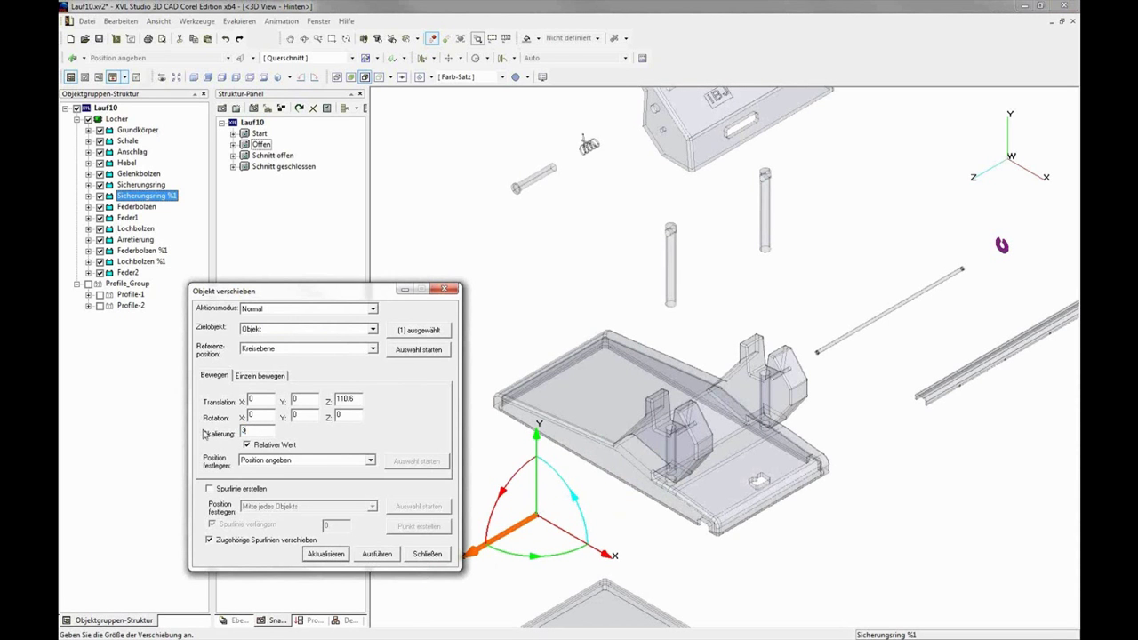
{"action": "left_click", "coordinate": [391, 556]}
{"action": "left_click", "coordinate": [434, 556]}
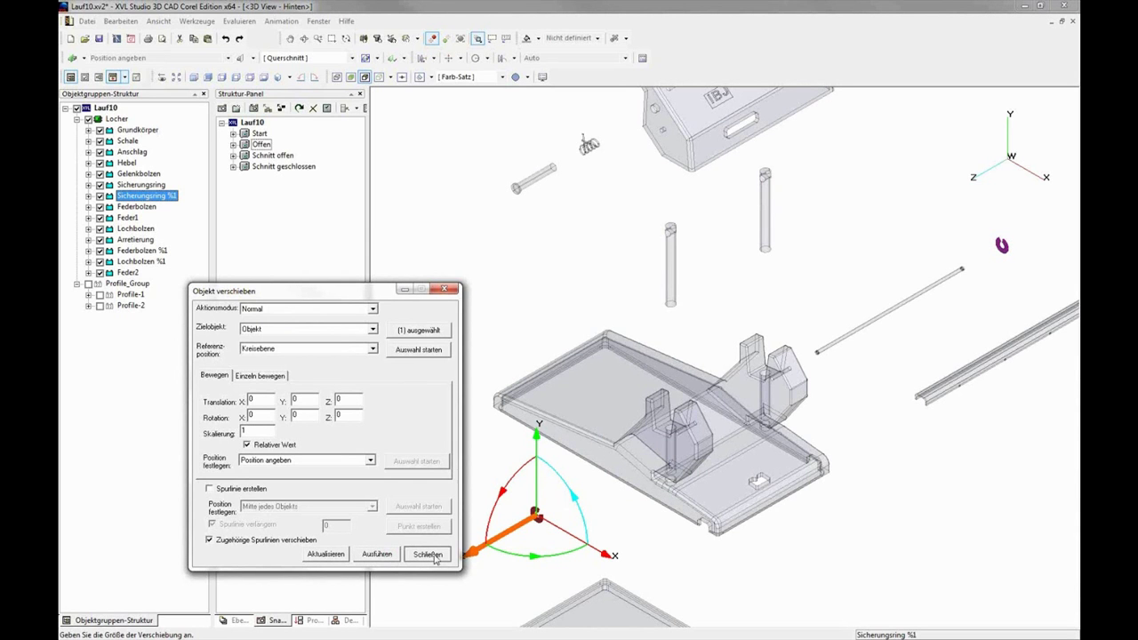
{"action": "left_click", "coordinate": [435, 557]}
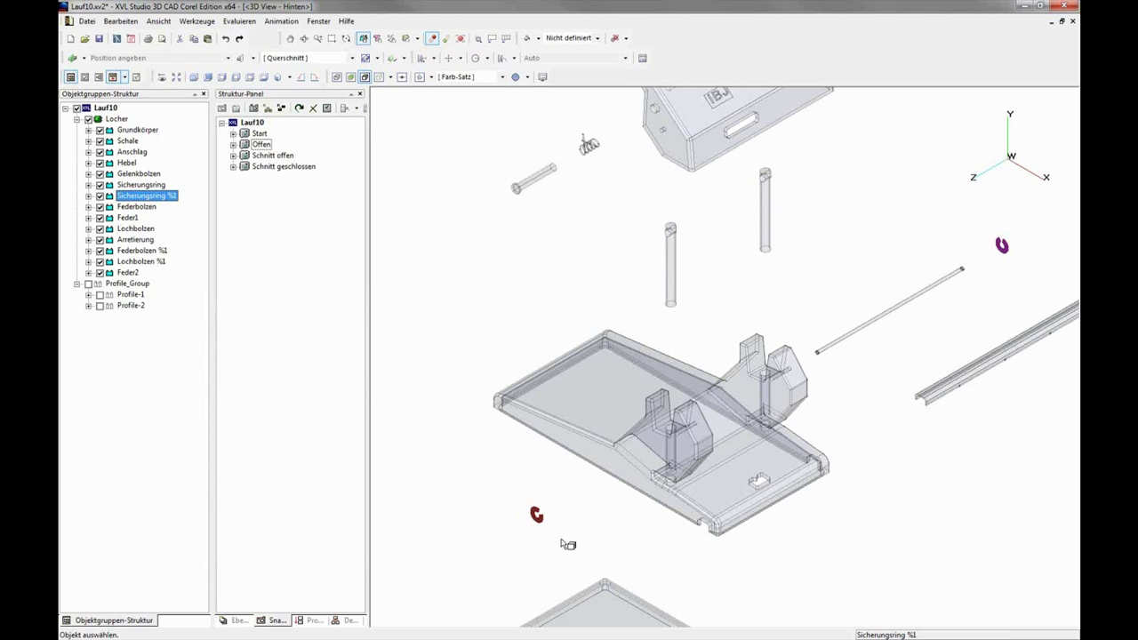
Step: Clear the ring selection and orbit to view the whole exploded hole punch from above
{"action": "left_click", "coordinate": [565, 544]}
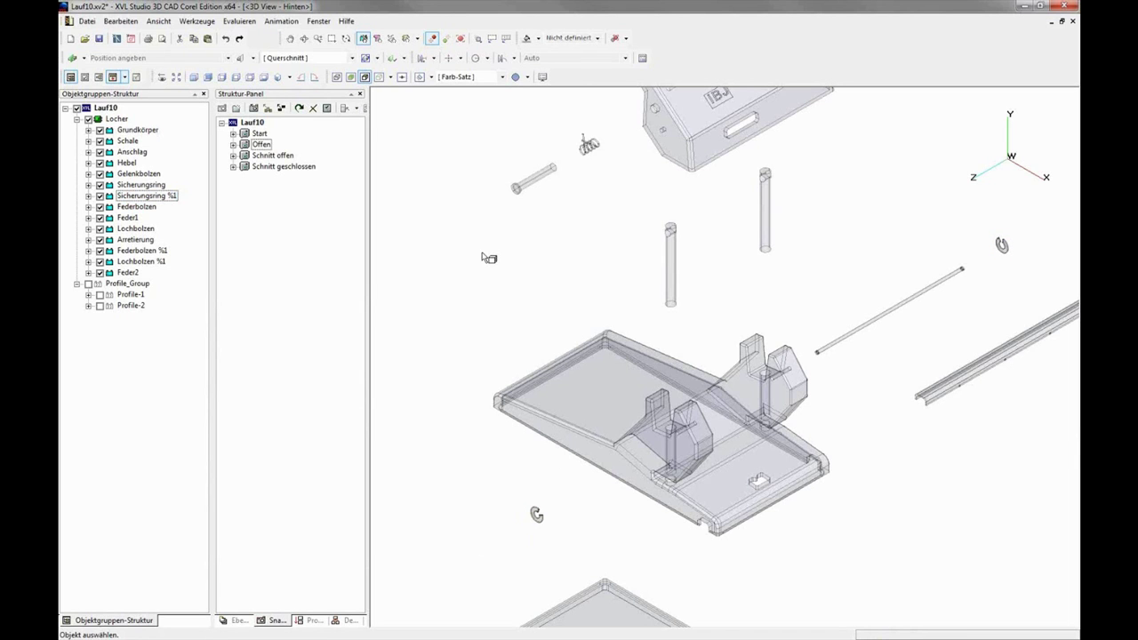
{"action": "left_click", "coordinate": [434, 39]}
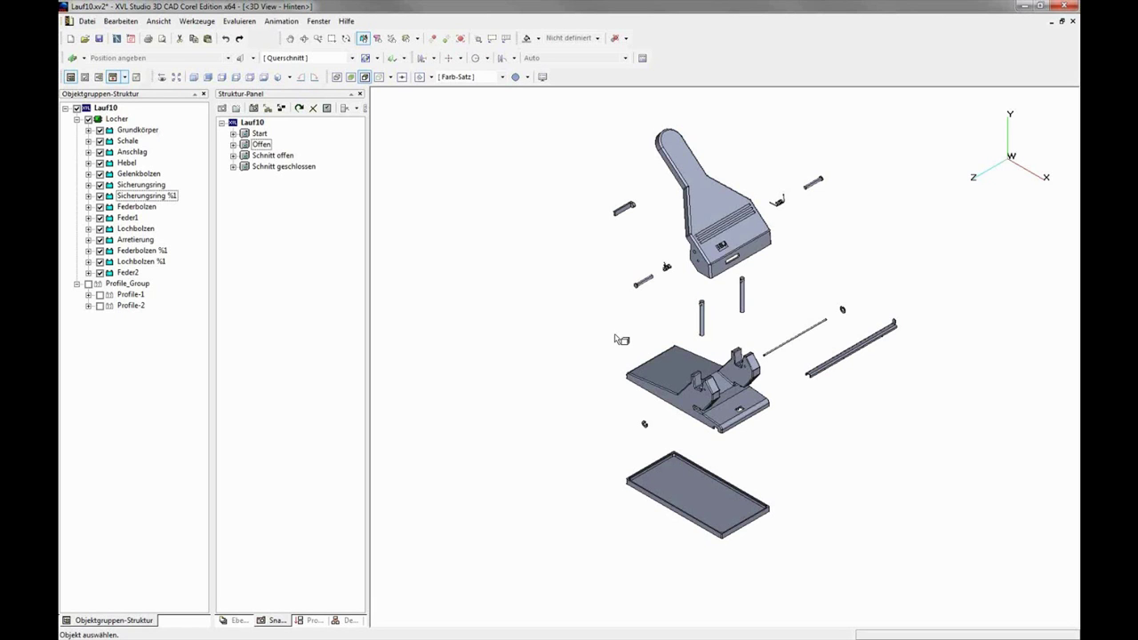
{"action": "mouse_move", "coordinate": [532, 243]}
{"action": "left_mouse_down"}
{"action": "mouse_move", "coordinate": [498, 292]}
{"action": "mouse_move", "coordinate": [464, 277]}
{"action": "mouse_move", "coordinate": [465, 237]}
{"action": "mouse_move", "coordinate": [266, 241]}
{"action": "left_mouse_up"}
{"action": "left_click", "coordinate": [260, 144]}
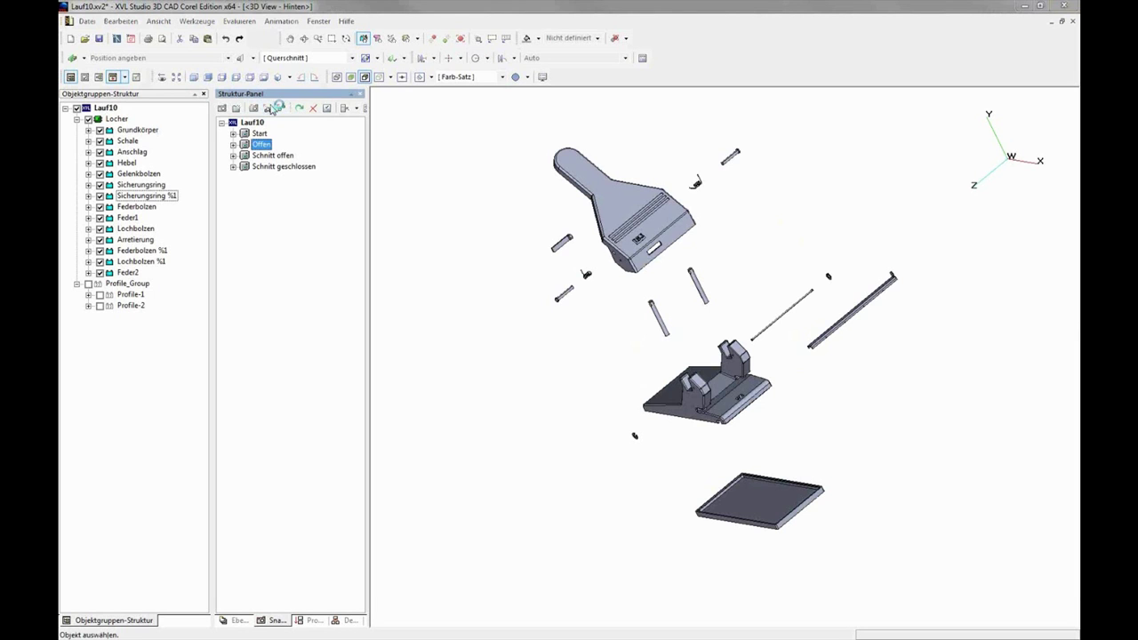
Step: Create a new snapshot of the exploded view and rename it 'Explosion manuell'
{"action": "left_click", "coordinate": [273, 107]}
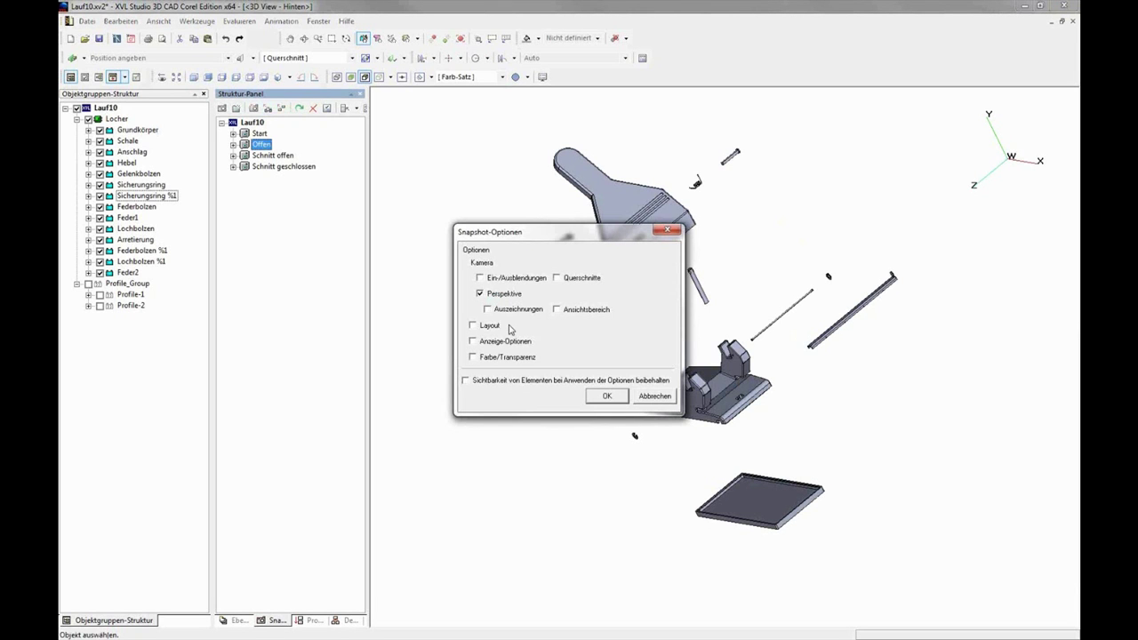
{"action": "left_click", "coordinate": [619, 397]}
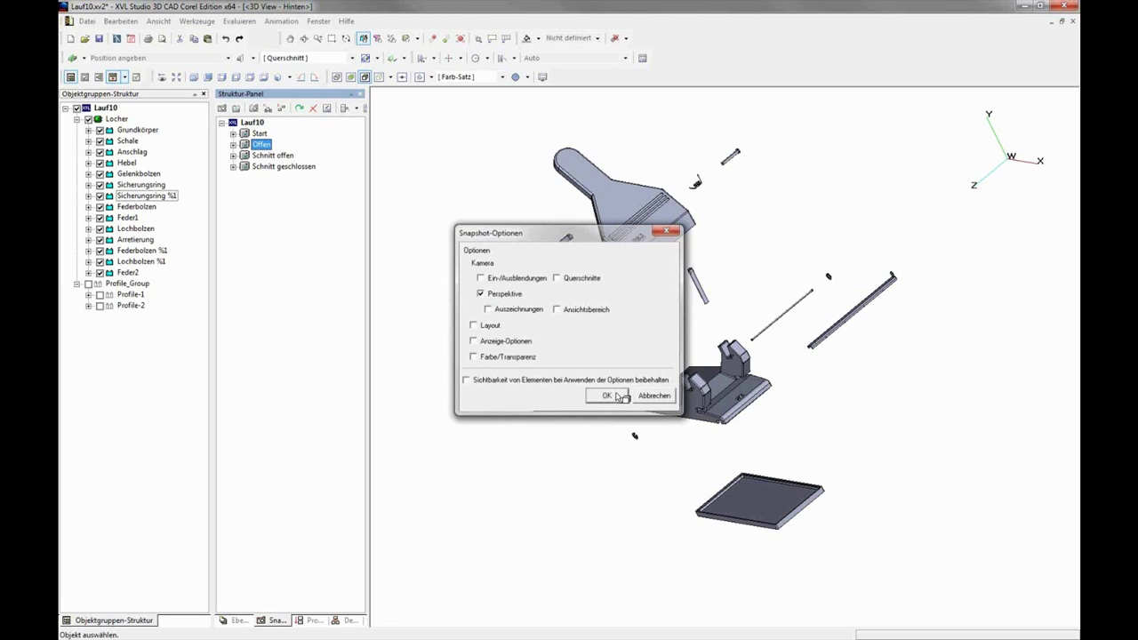
{"action": "left_click", "coordinate": [607, 395]}
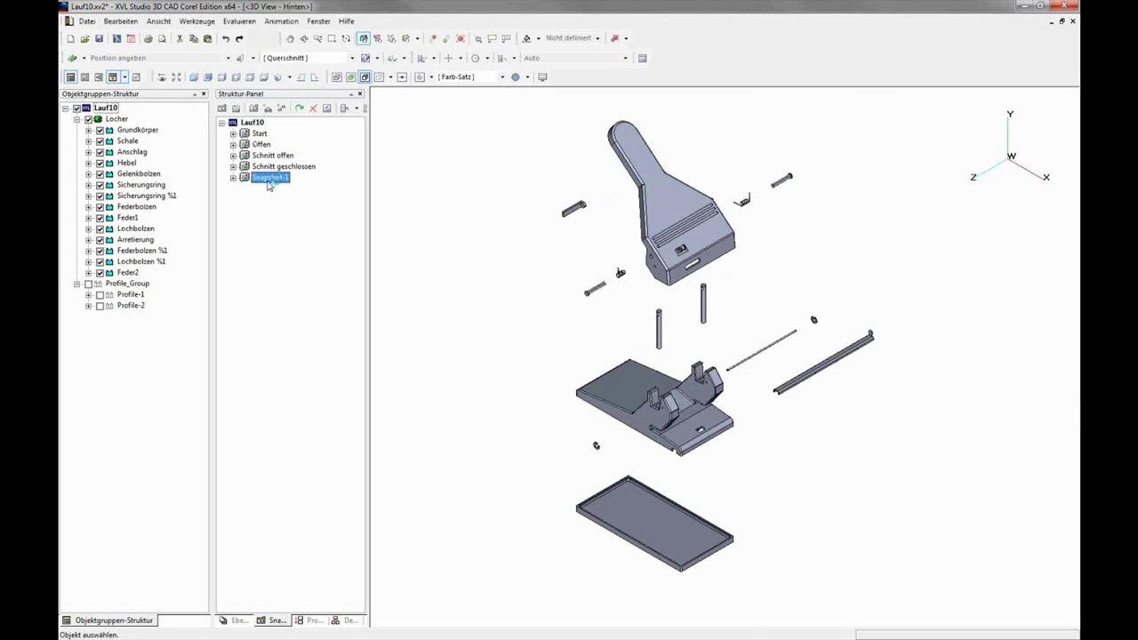
{"action": "double_click", "coordinate": [268, 178]}
{"action": "type", "text": "Explosion manuell"}
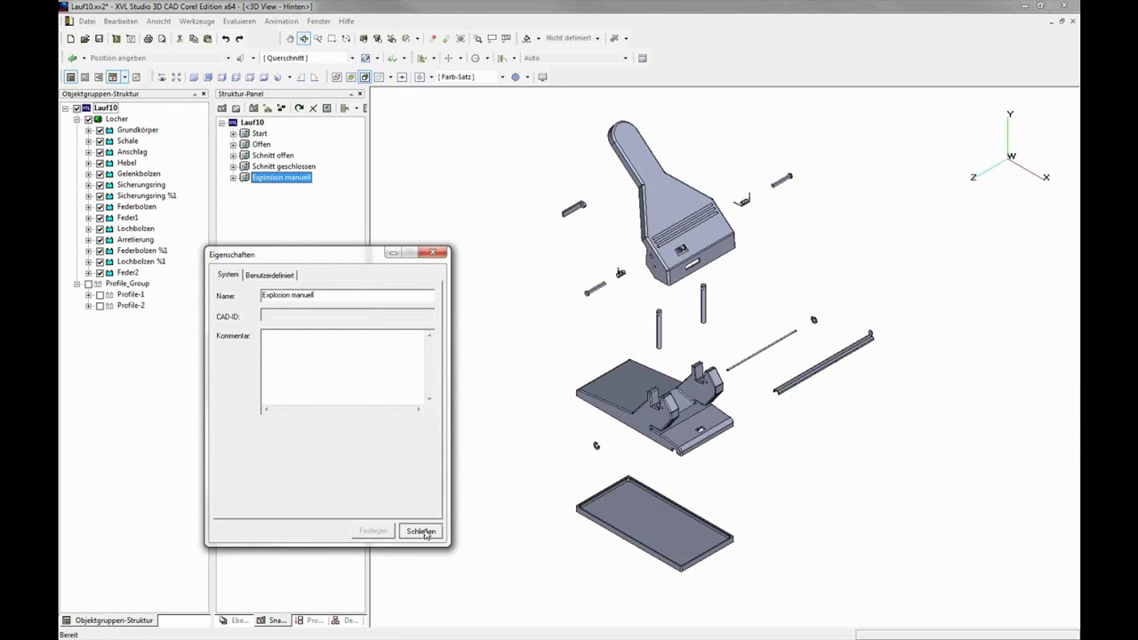
{"action": "left_click", "coordinate": [422, 532]}
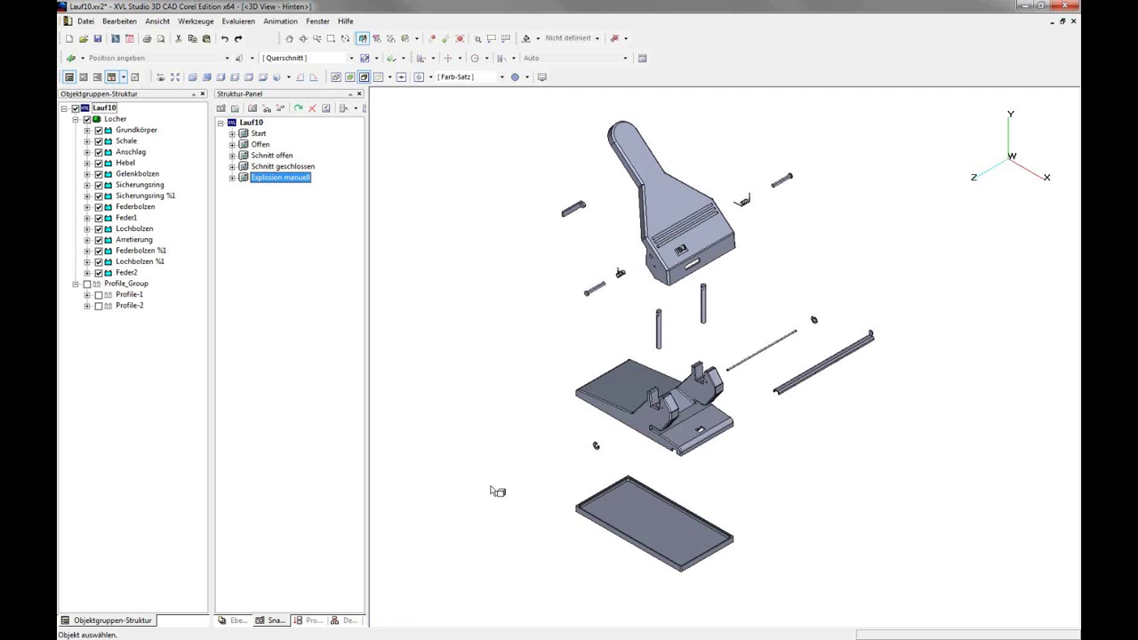
Step: Save the file and build a disassembly structure for the Locher assembly
{"action": "key", "text": "ctrl+s"}
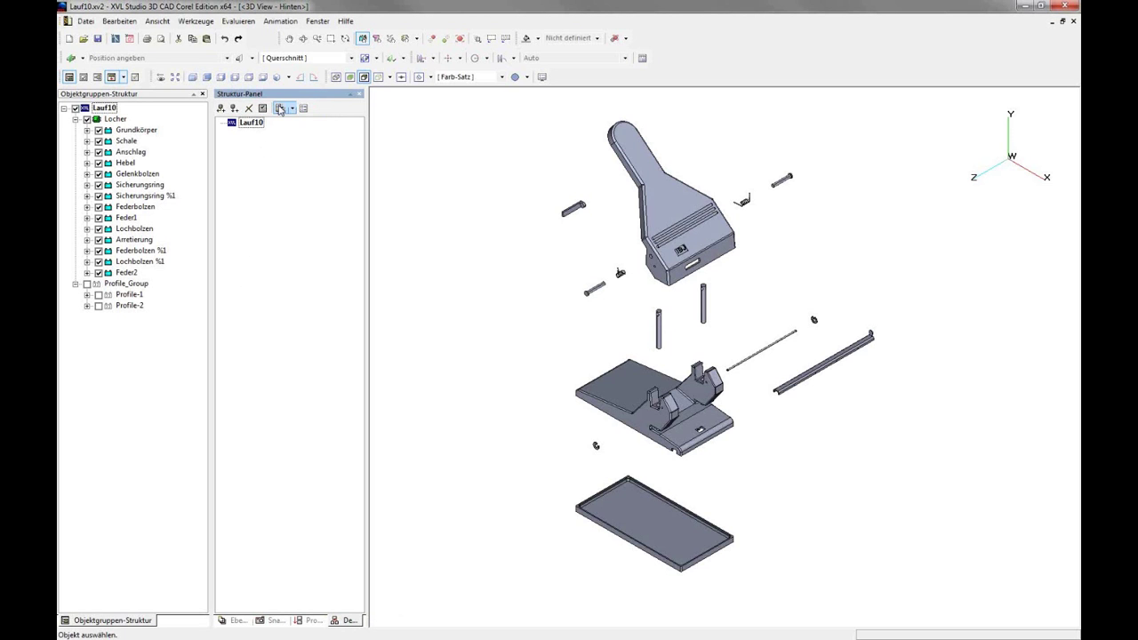
{"action": "left_click", "coordinate": [284, 108]}
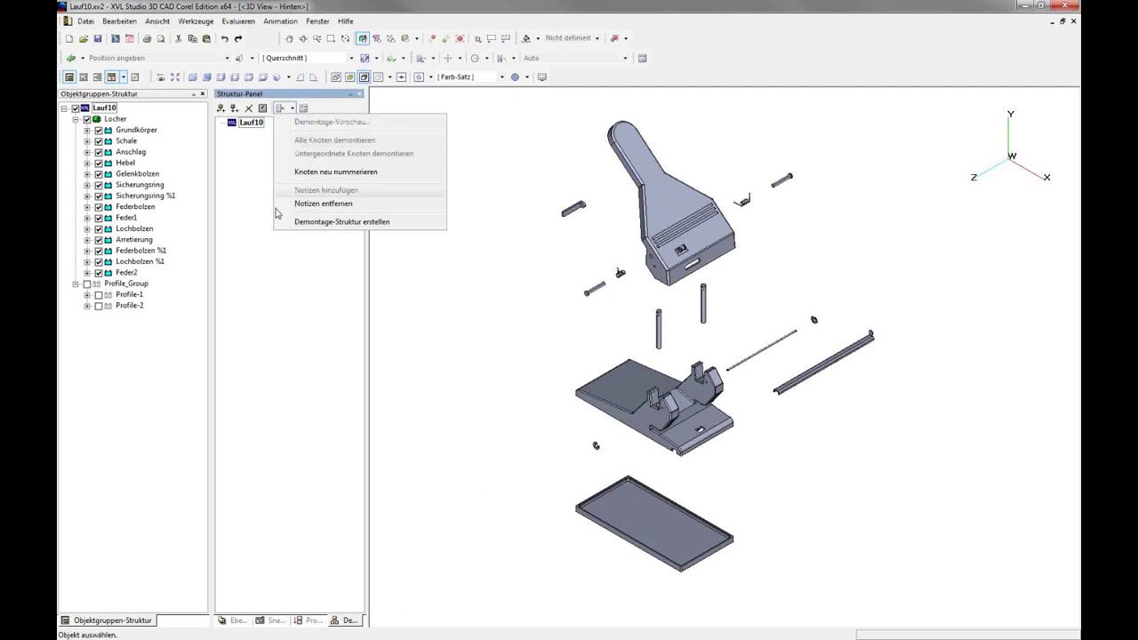
{"action": "left_click", "coordinate": [338, 224]}
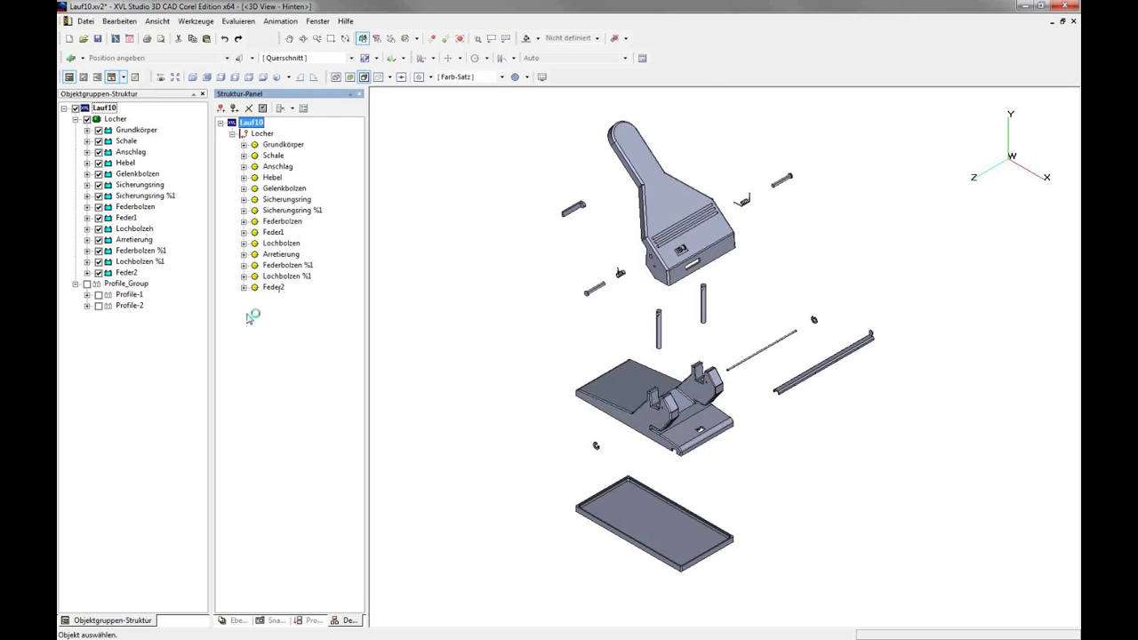
Step: Apply the Start snapshot to reassemble the hole punch and show the disassembly tree
{"action": "left_click", "coordinate": [279, 620]}
{"action": "left_click", "coordinate": [255, 110]}
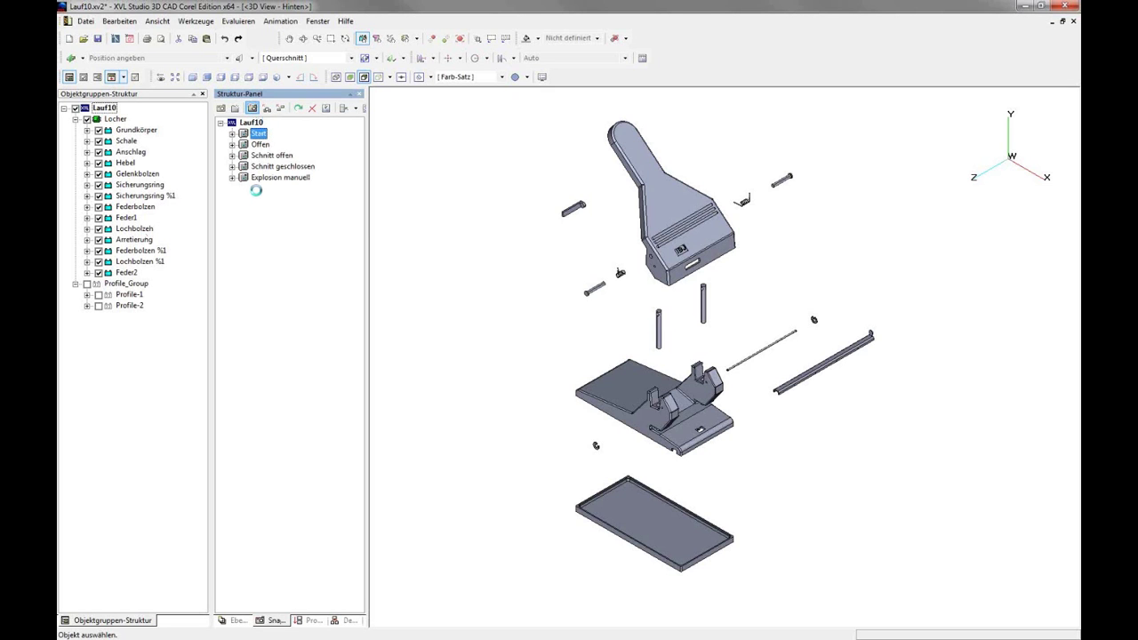
{"action": "left_click", "coordinate": [354, 623]}
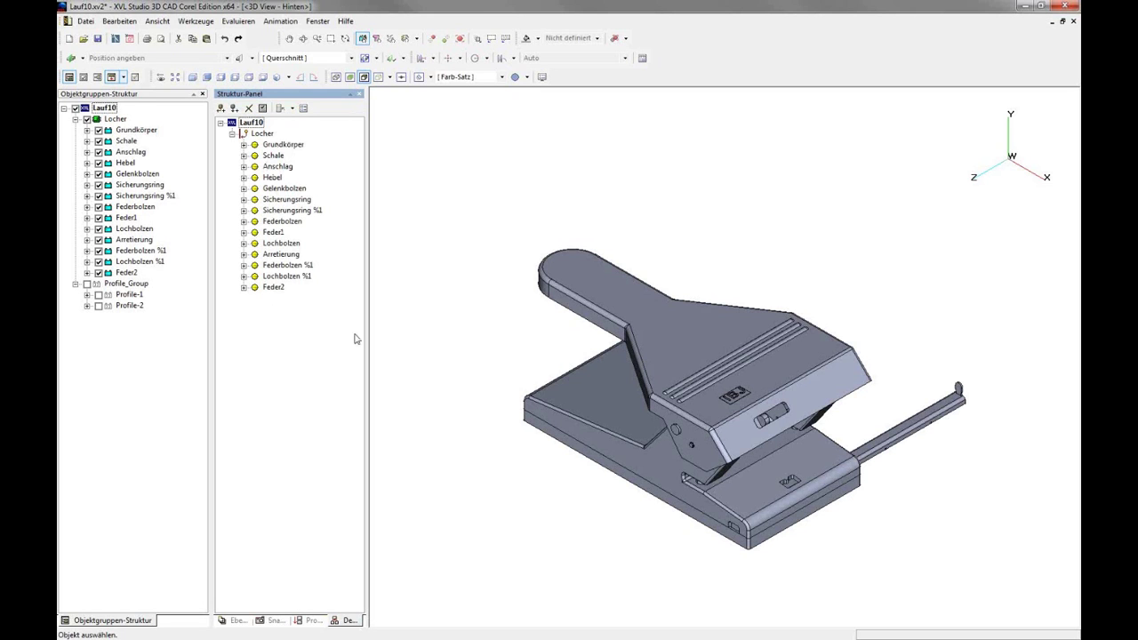
{"action": "left_click", "coordinate": [469, 343]}
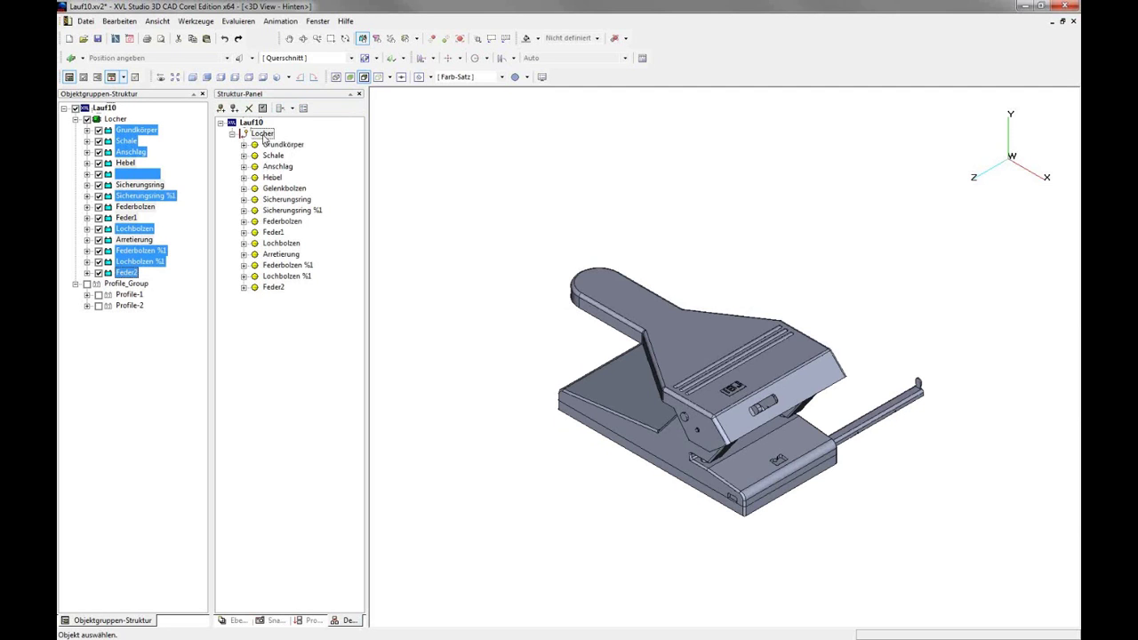
{"action": "left_click", "coordinate": [263, 134]}
{"action": "left_click", "coordinate": [293, 108]}
{"action": "left_click", "coordinate": [325, 116]}
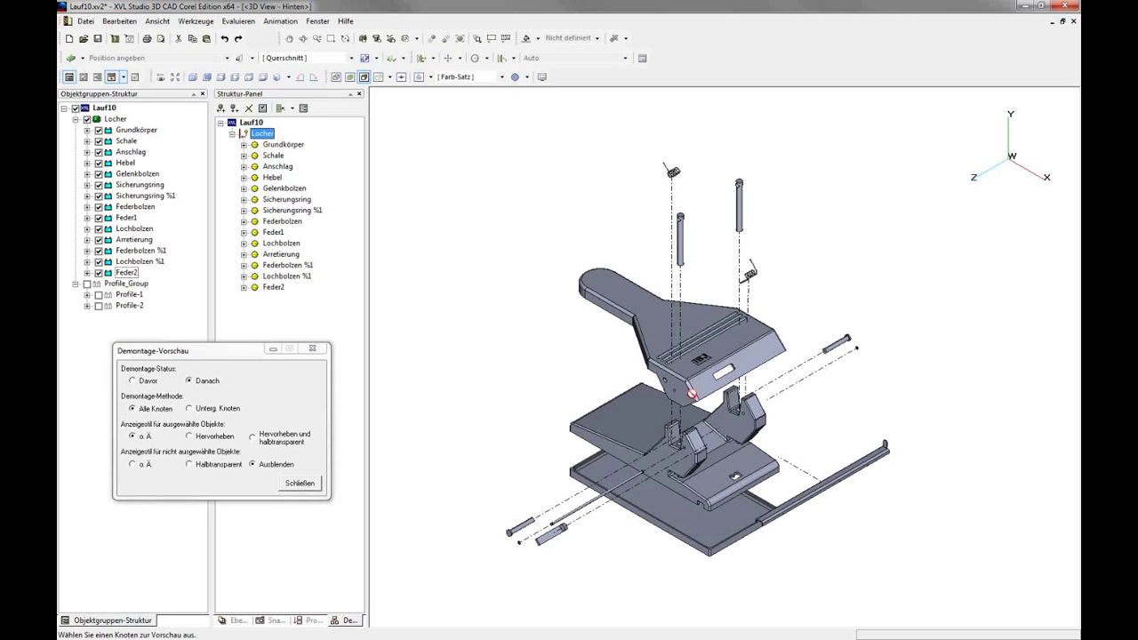
{"action": "left_click", "coordinate": [306, 485]}
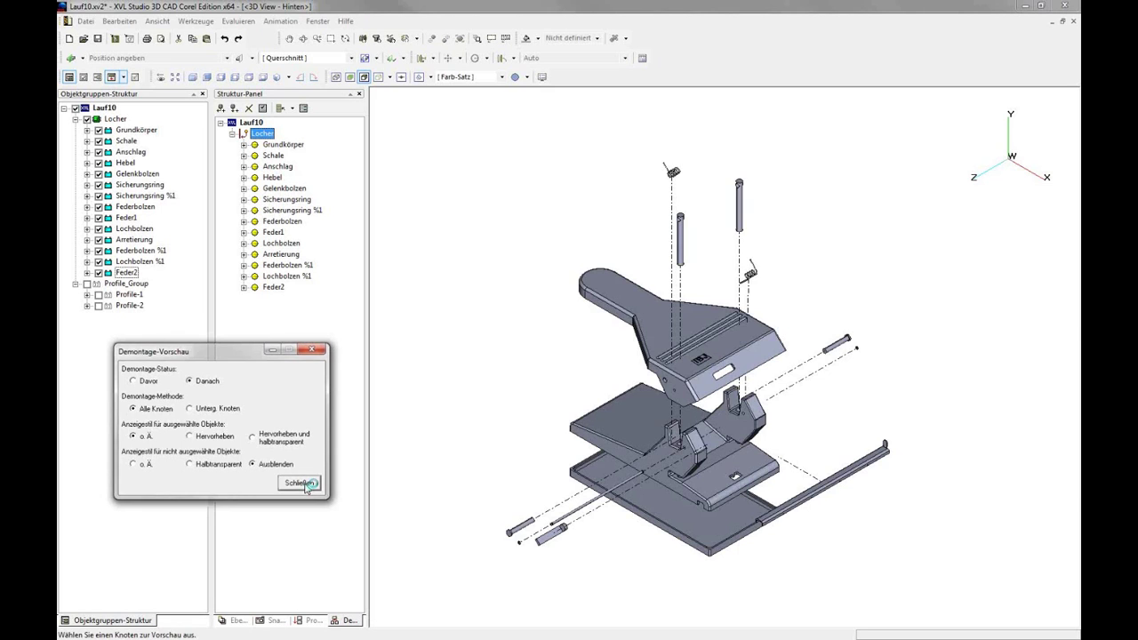
Step: Reorder Lochbolzen and Lochbolzen %1 to follow Anschlag in the disassembly structure
{"action": "left_click", "coordinate": [281, 244]}
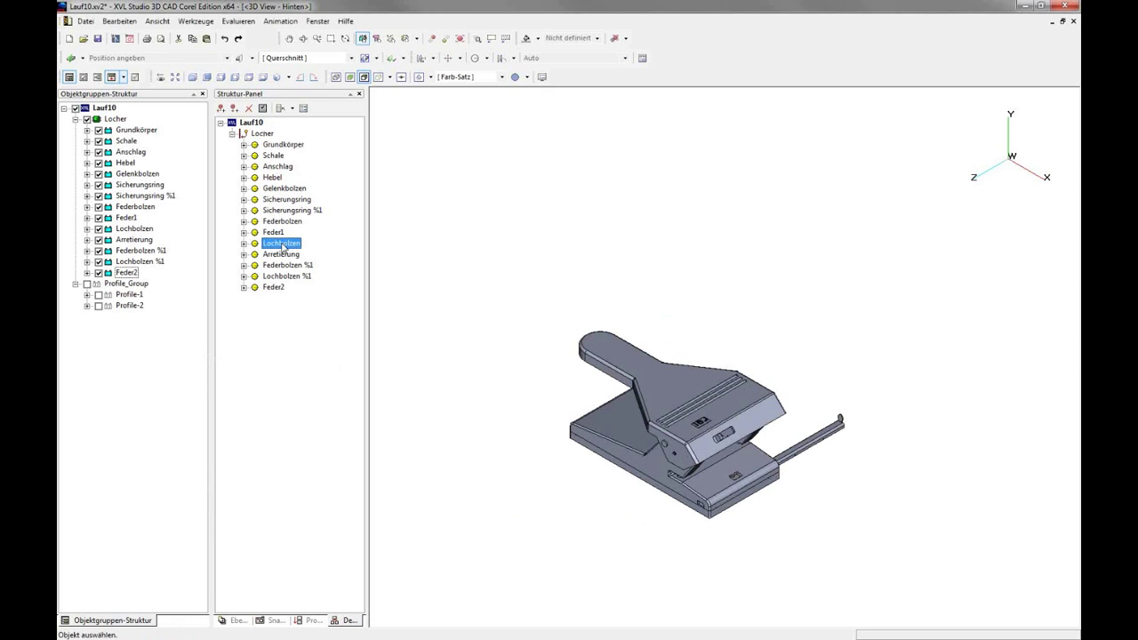
{"action": "left_click", "coordinate": [432, 40]}
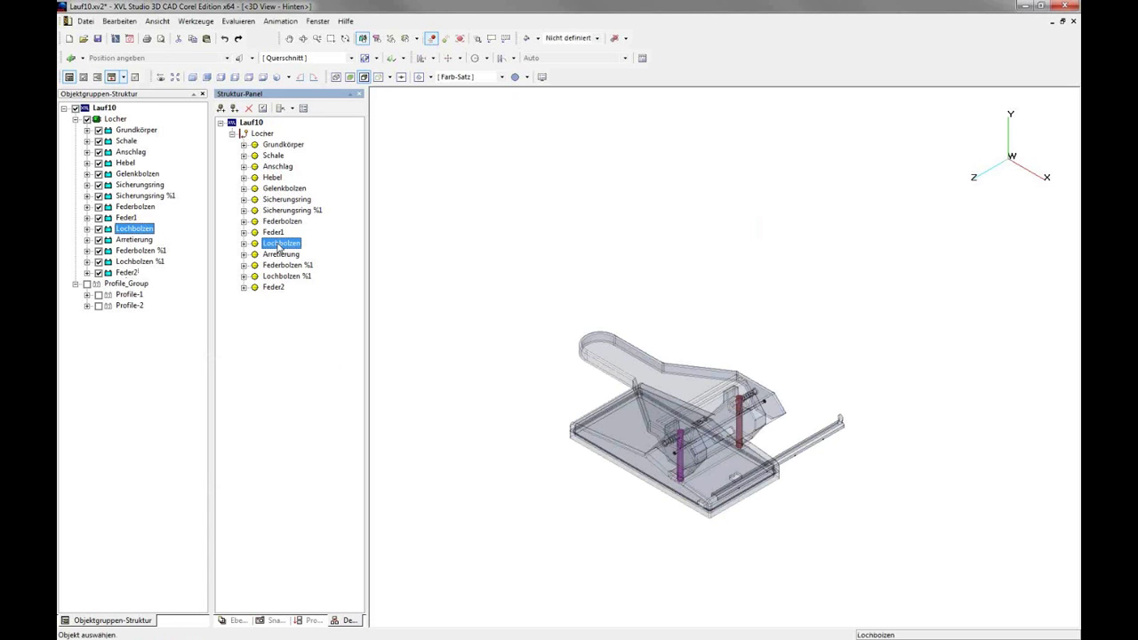
{"action": "left_click_drag", "start_coordinate": [286, 222], "coordinate": [292, 178]}
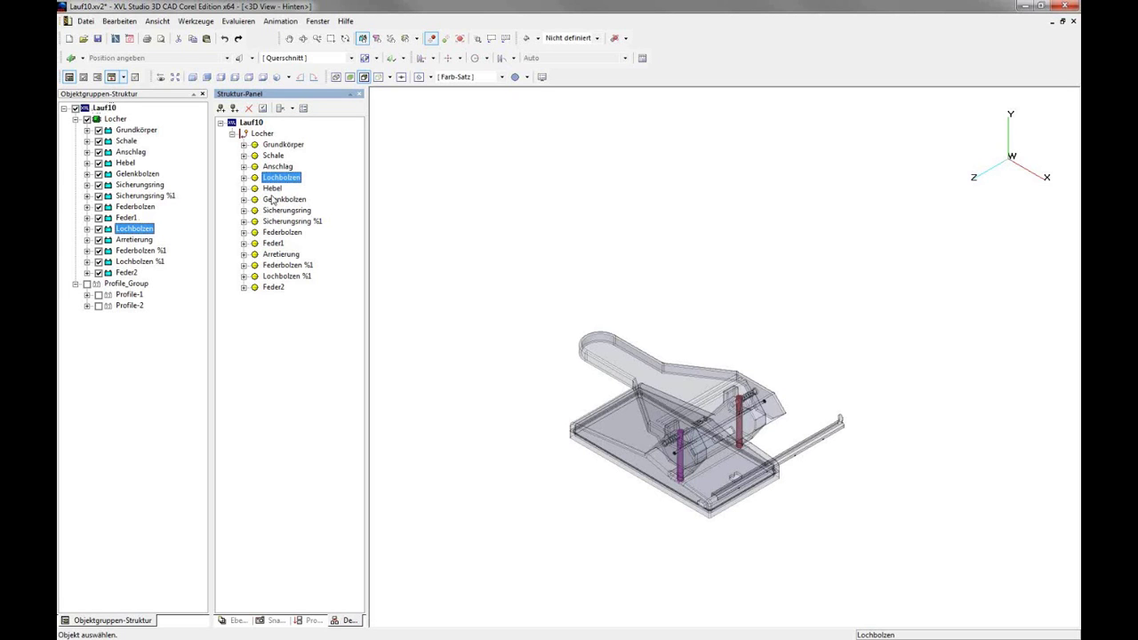
{"action": "left_click", "coordinate": [279, 278]}
{"action": "left_click_drag", "start_coordinate": [279, 277], "coordinate": [291, 183]}
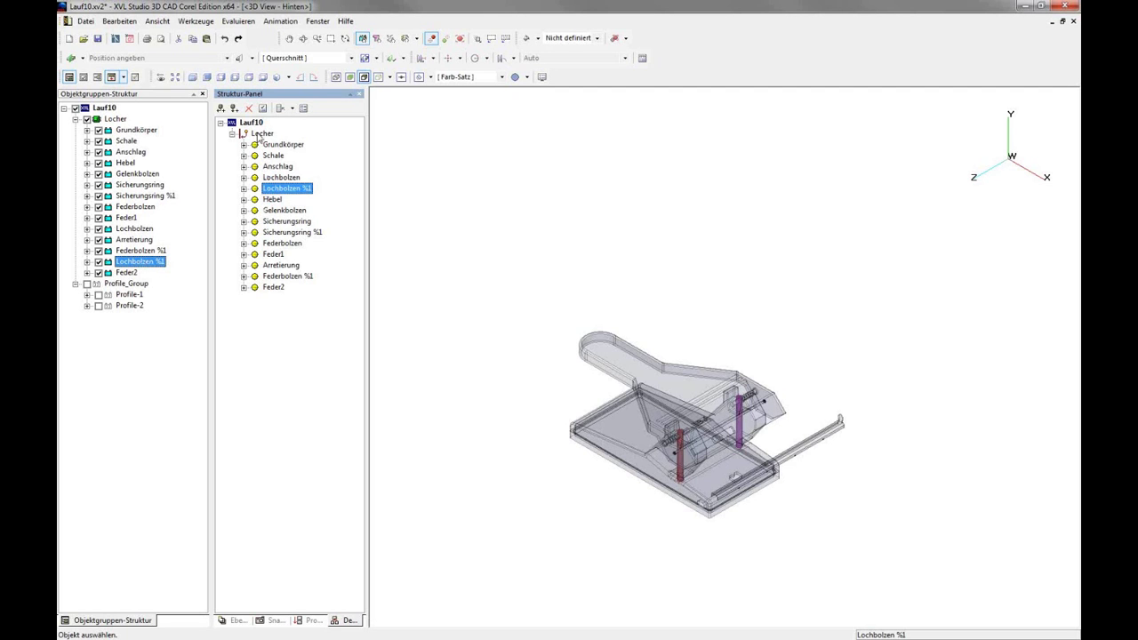
Step: Run the Demontage-Vorschau on the whole Locher assembly
{"action": "left_click", "coordinate": [260, 134]}
{"action": "left_click", "coordinate": [281, 107]}
{"action": "left_click", "coordinate": [311, 125]}
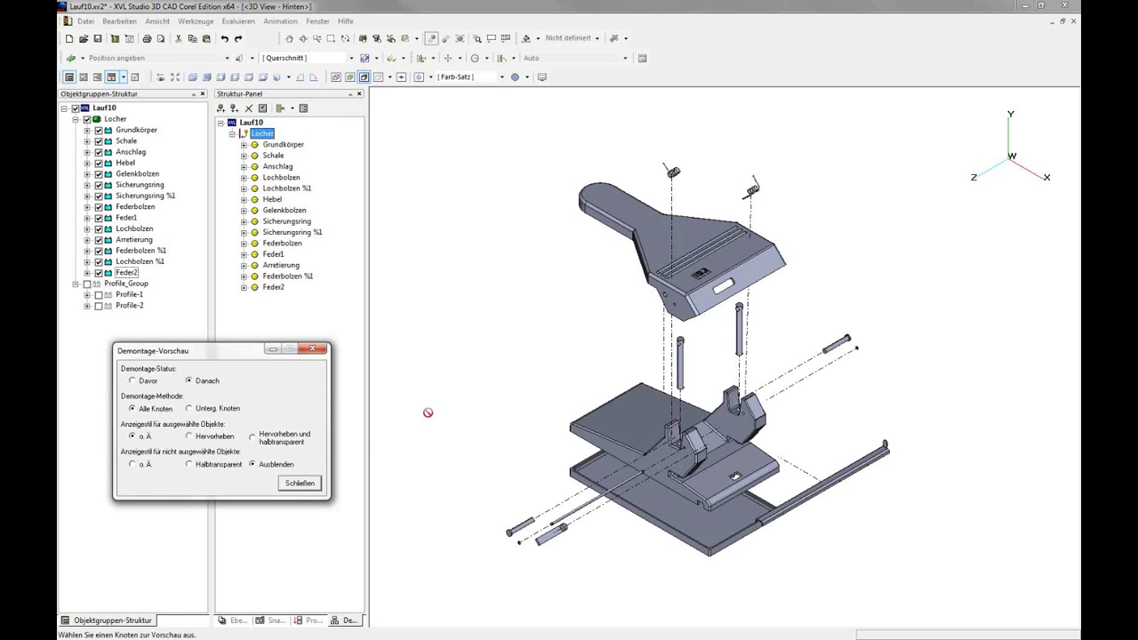
Step: Close the Demontage-Vorschau dialog
{"action": "left_click", "coordinate": [300, 486]}
Step: Give Anschlag a fixed disassembly direction of -Z
{"action": "left_click", "coordinate": [276, 168]}
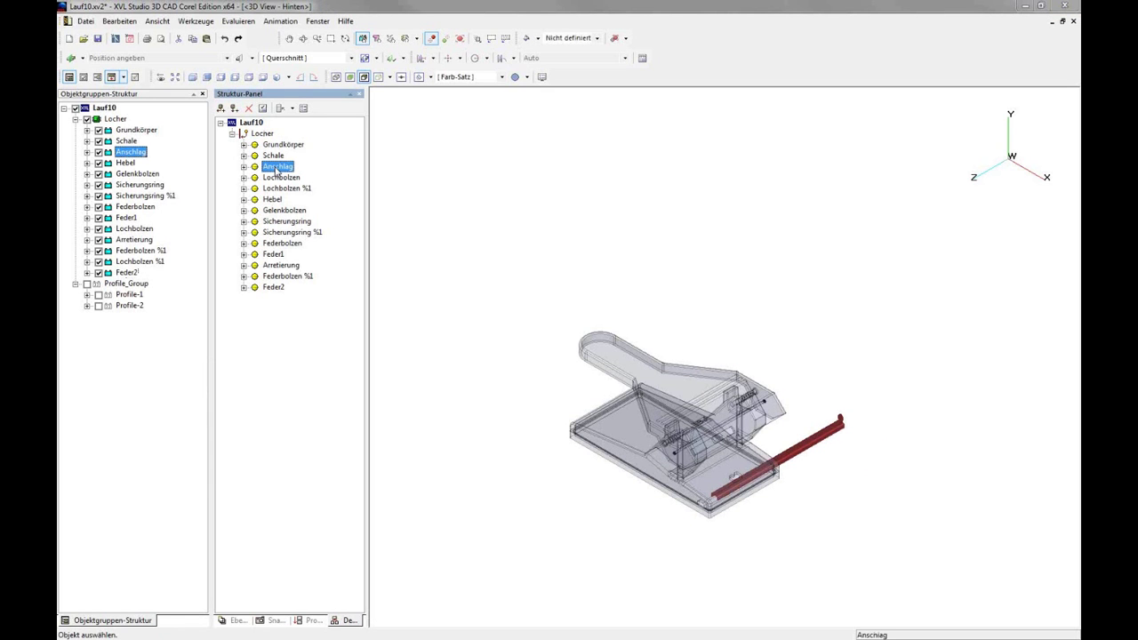
{"action": "double_click", "coordinate": [277, 167]}
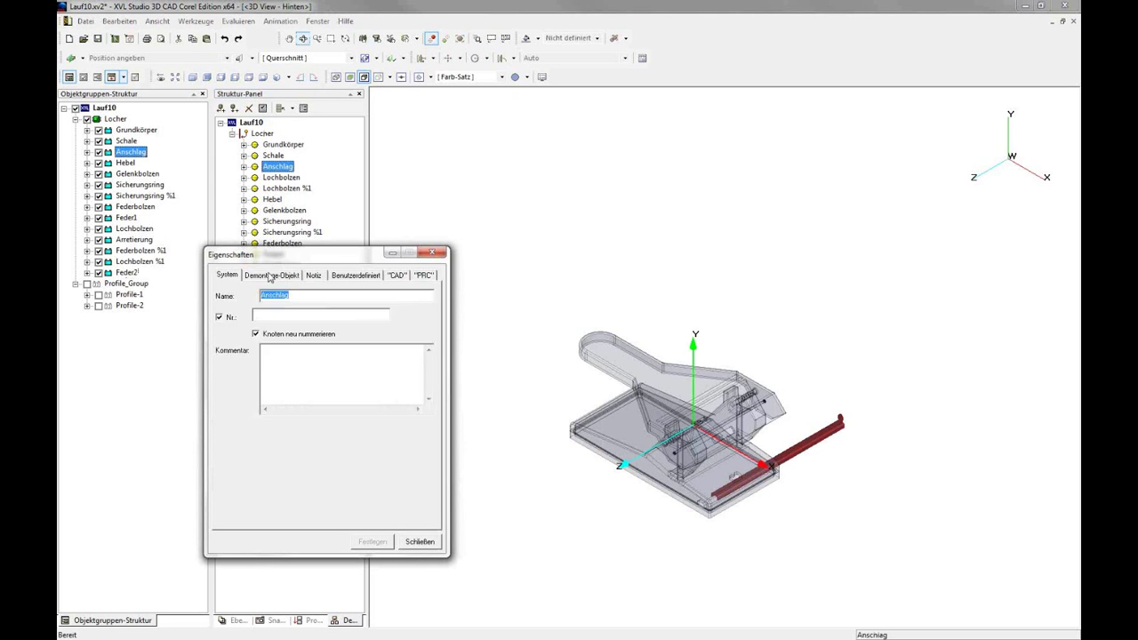
{"action": "left_click", "coordinate": [271, 274]}
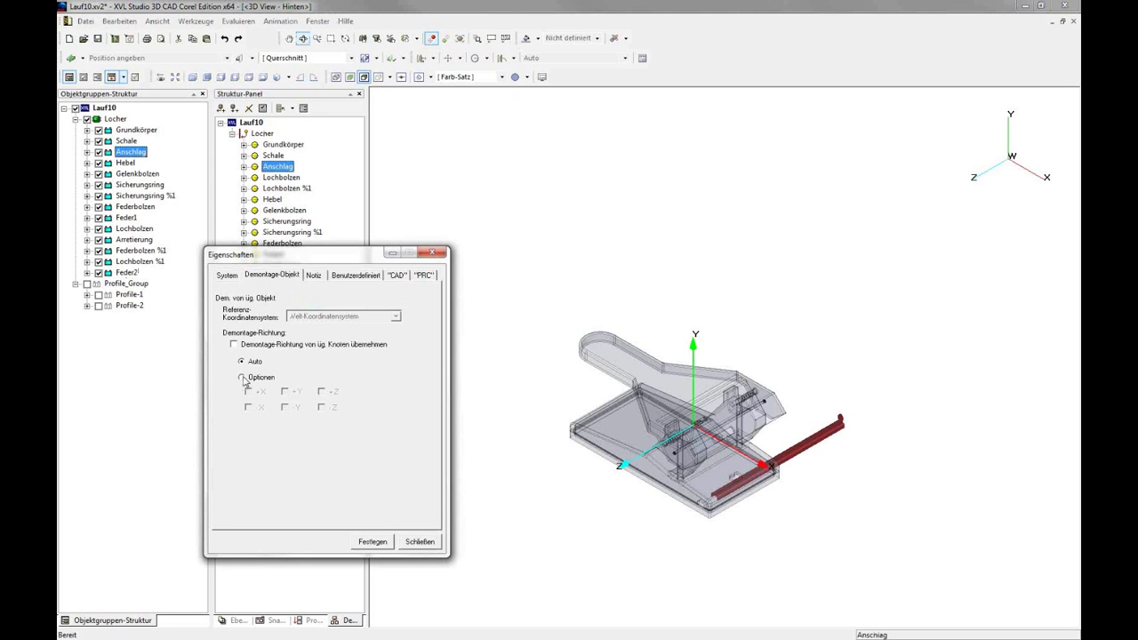
{"action": "left_click", "coordinate": [242, 378]}
{"action": "left_click", "coordinate": [322, 409]}
{"action": "left_click", "coordinate": [373, 542]}
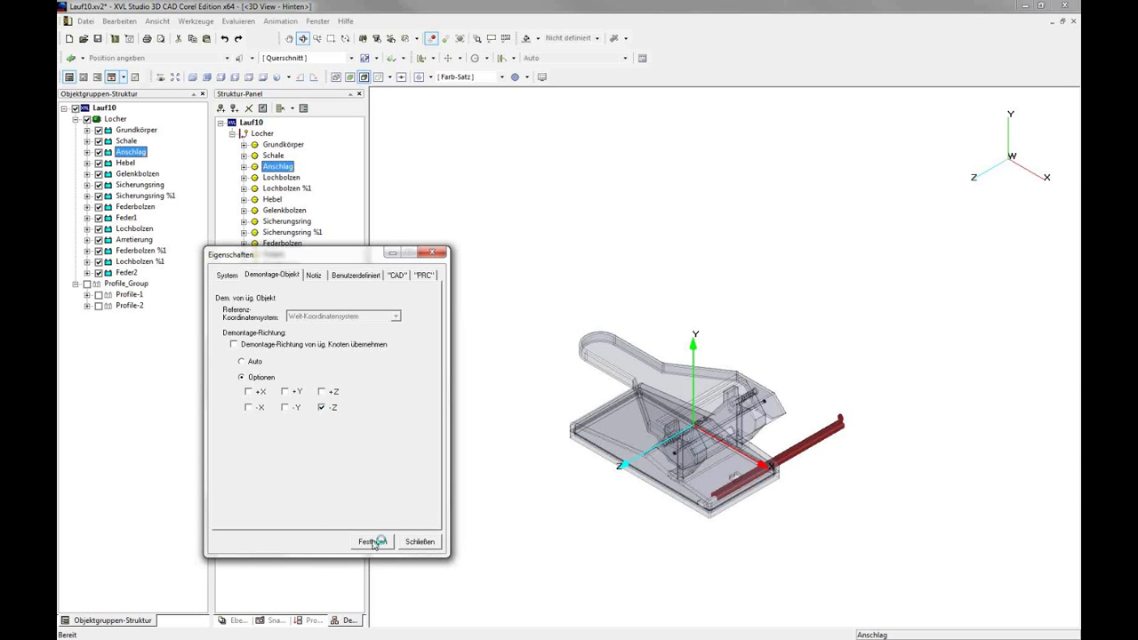
{"action": "left_click", "coordinate": [431, 543]}
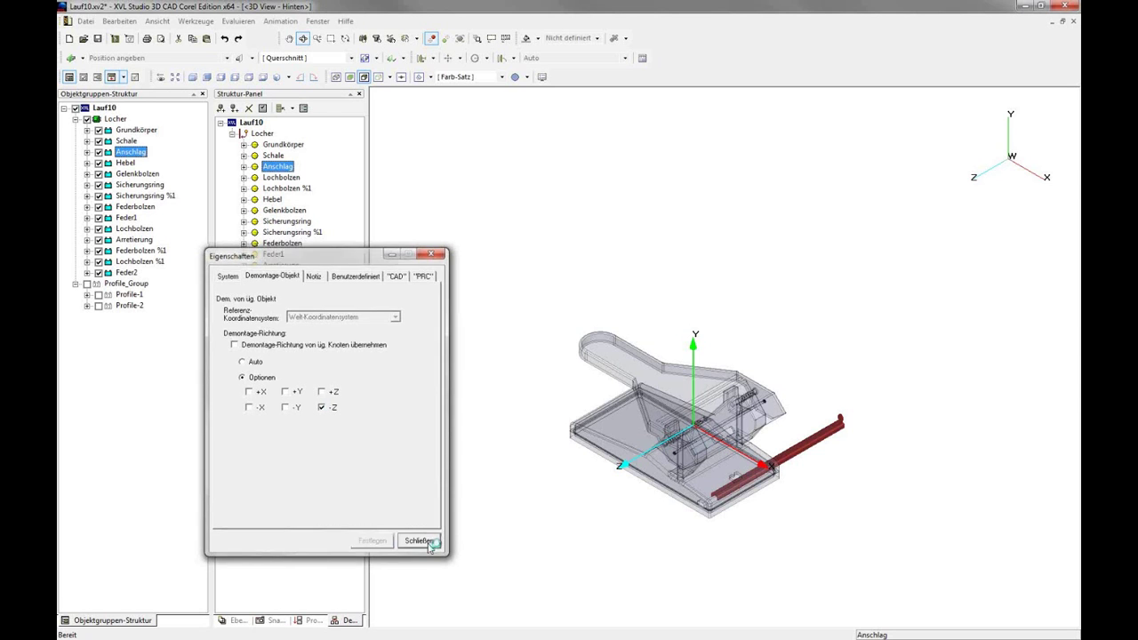
Step: Give Feder2 a fixed disassembly direction of +Z
{"action": "left_click", "coordinate": [273, 287]}
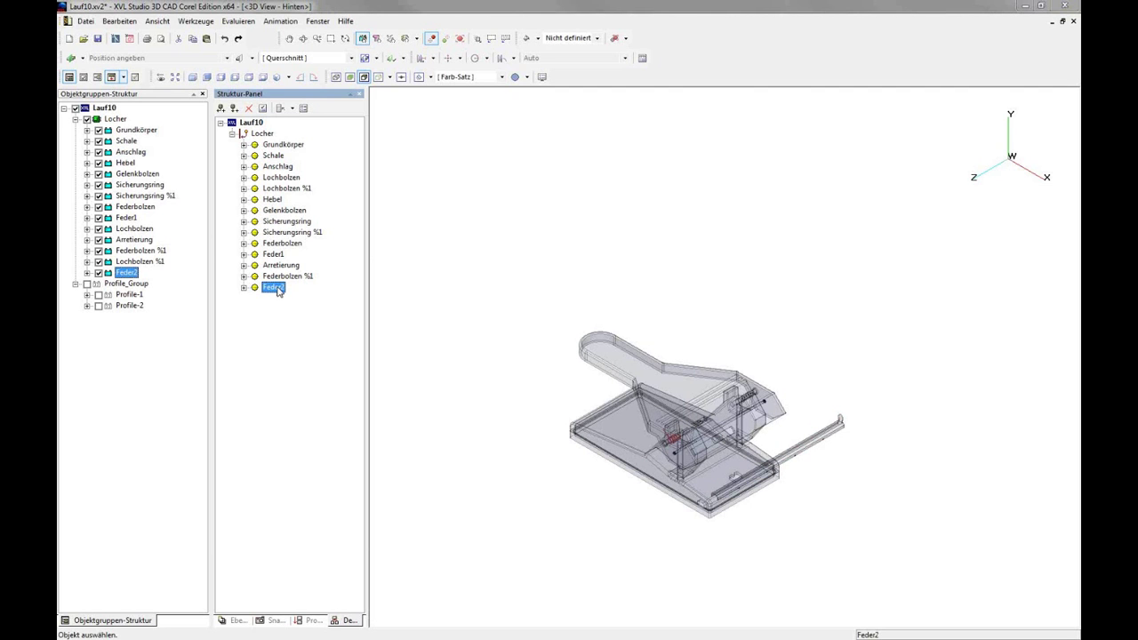
{"action": "double_click", "coordinate": [278, 289]}
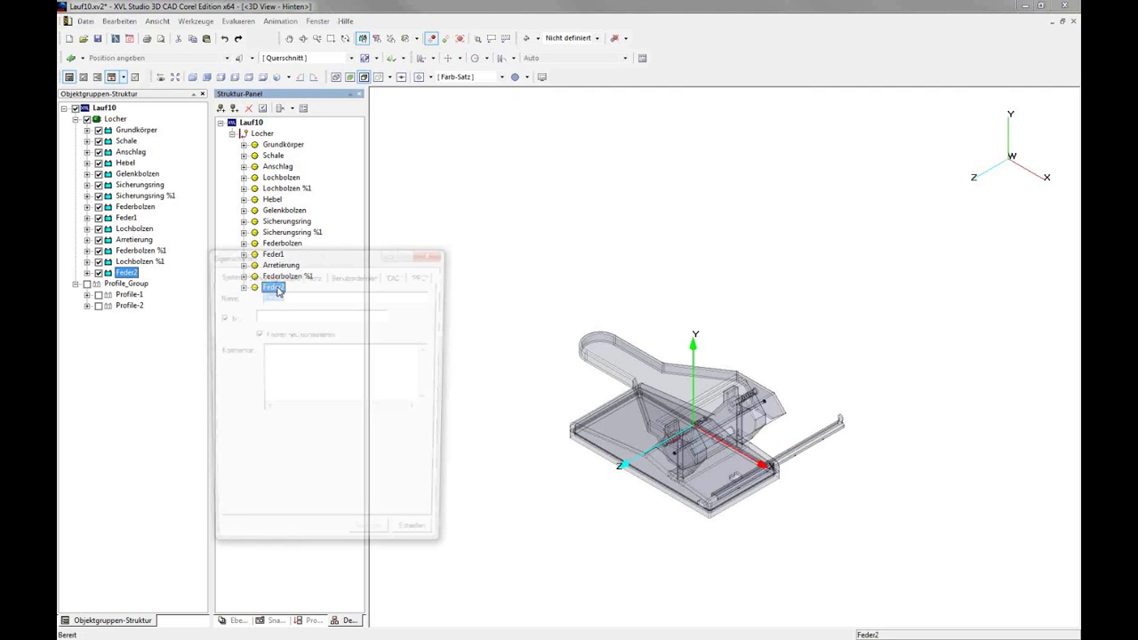
{"action": "left_click", "coordinate": [242, 377]}
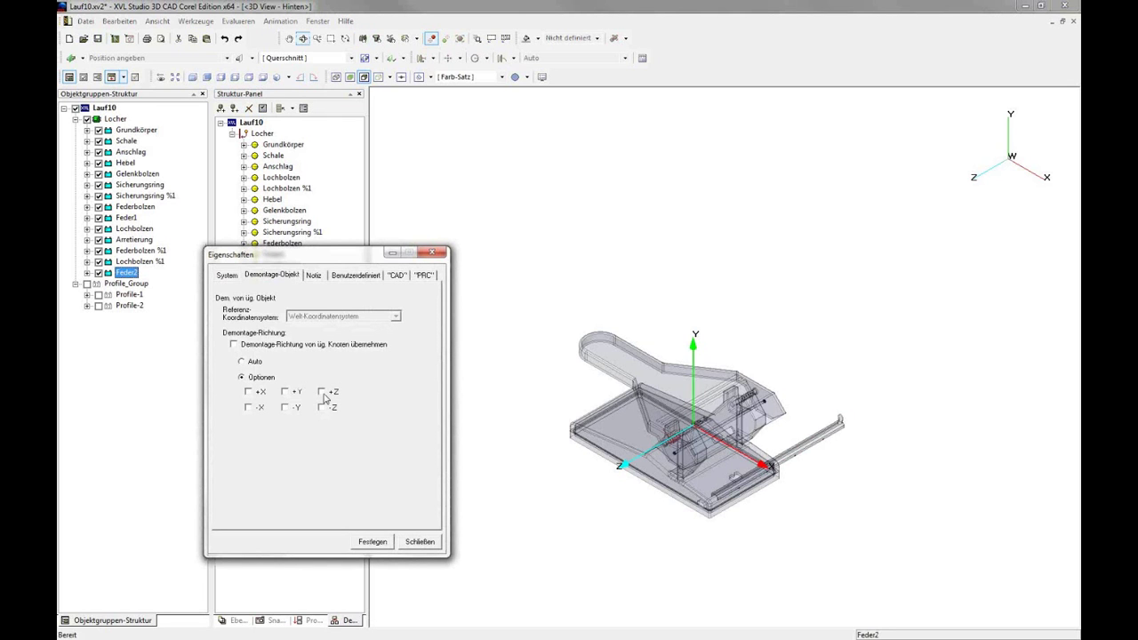
{"action": "left_click", "coordinate": [322, 392]}
{"action": "left_click", "coordinate": [388, 544]}
{"action": "left_click", "coordinate": [419, 542]}
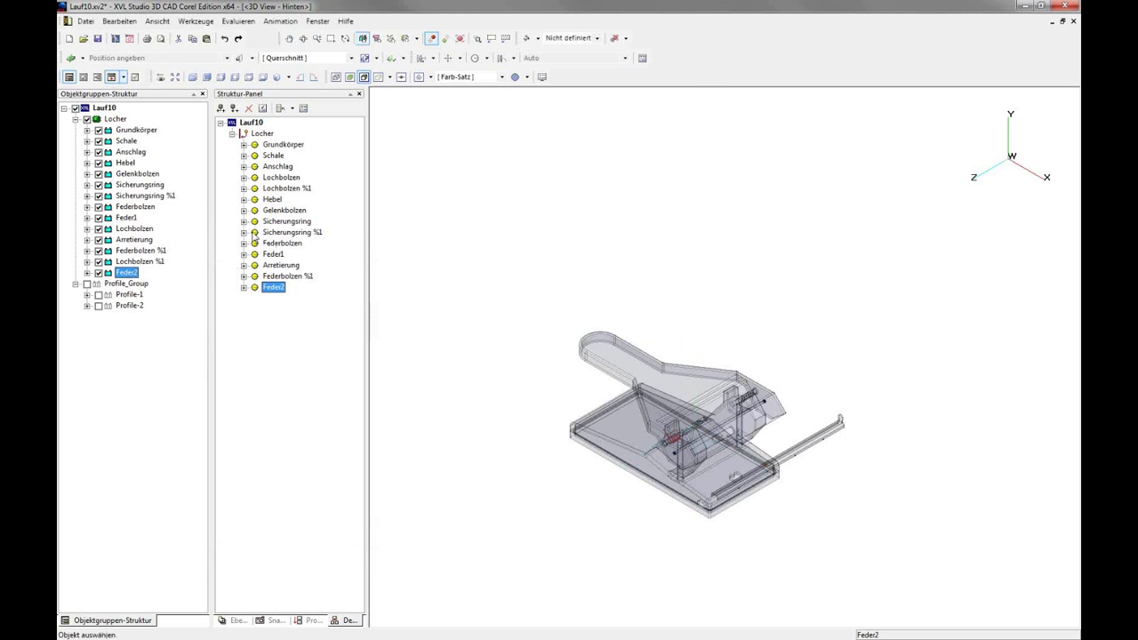
Step: Give Feder1 a fixed disassembly direction of -Z
{"action": "double_click", "coordinate": [273, 254]}
{"action": "left_click", "coordinate": [272, 275]}
{"action": "left_click", "coordinate": [243, 377]}
{"action": "left_click", "coordinate": [322, 407]}
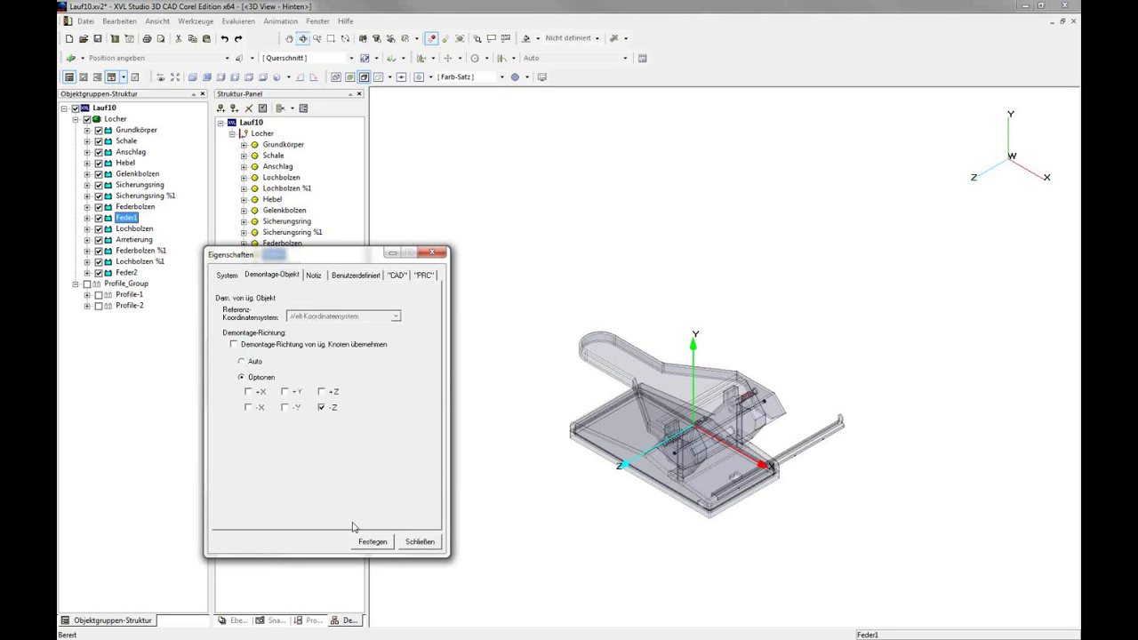
{"action": "left_click", "coordinate": [373, 542]}
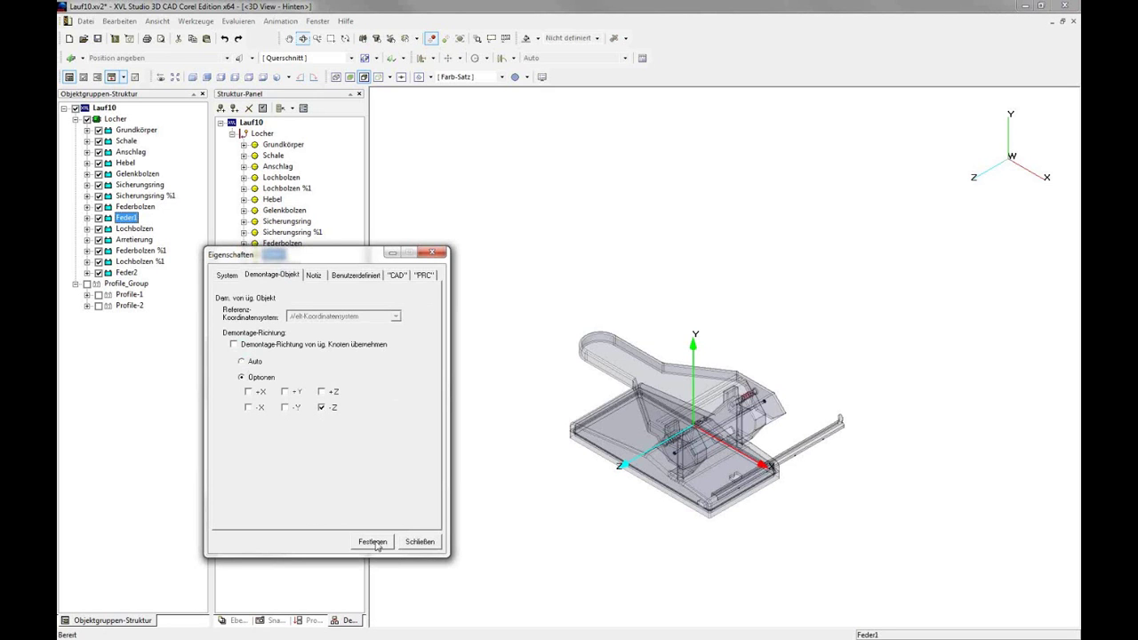
{"action": "left_click", "coordinate": [421, 542]}
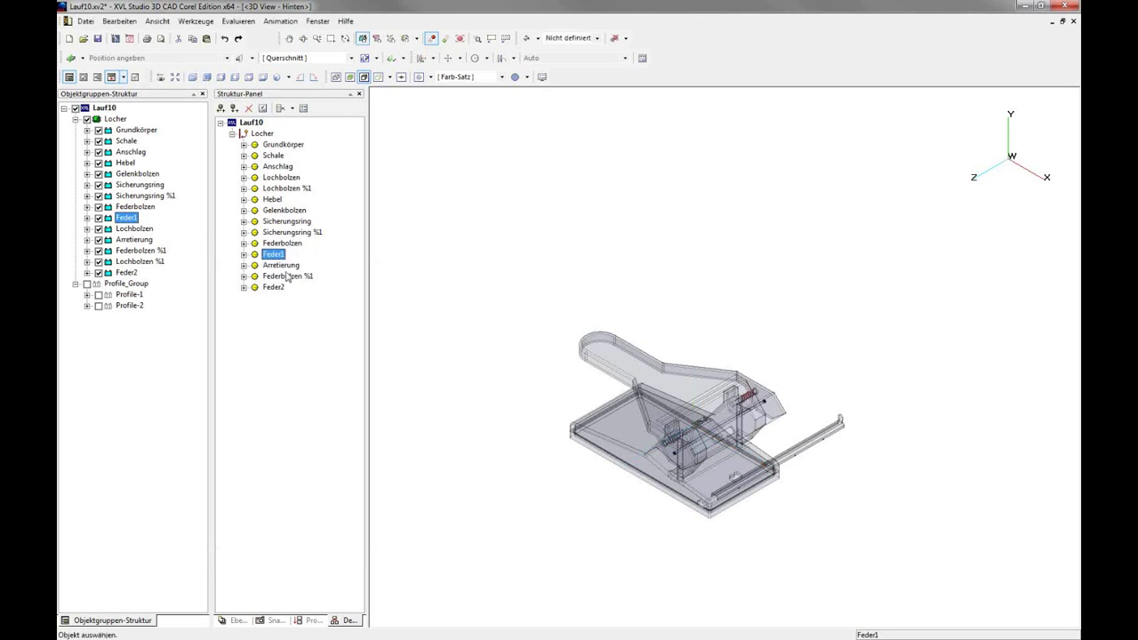
Step: Give Arretierung a fixed disassembly direction of -X
{"action": "left_click", "coordinate": [284, 265]}
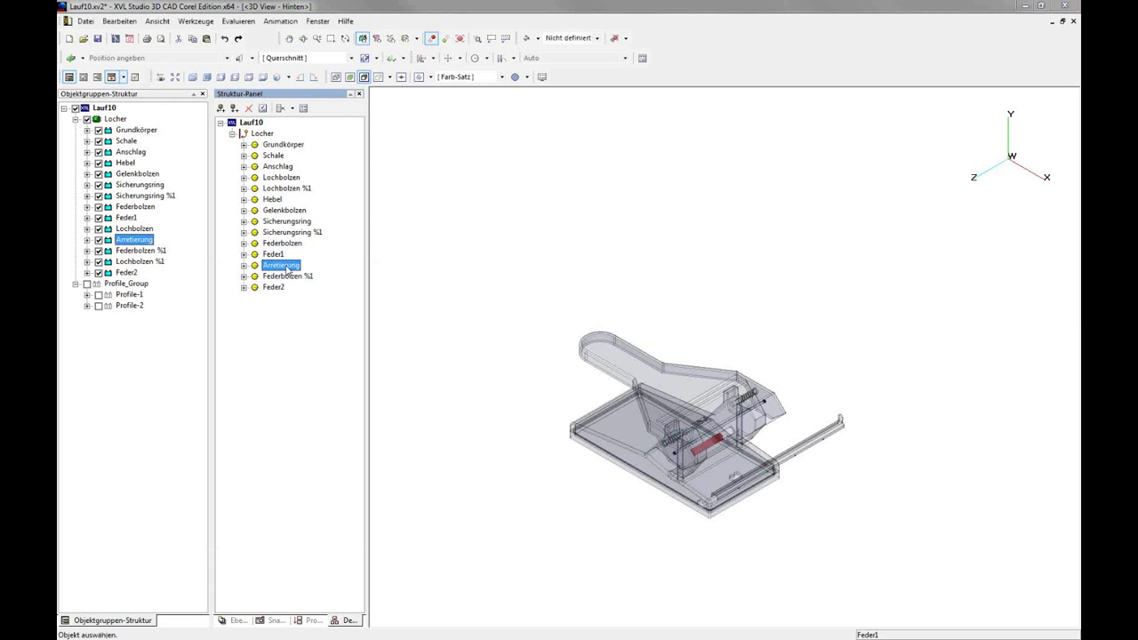
{"action": "double_click", "coordinate": [286, 270]}
{"action": "left_click", "coordinate": [234, 344]}
{"action": "left_click", "coordinate": [241, 377]}
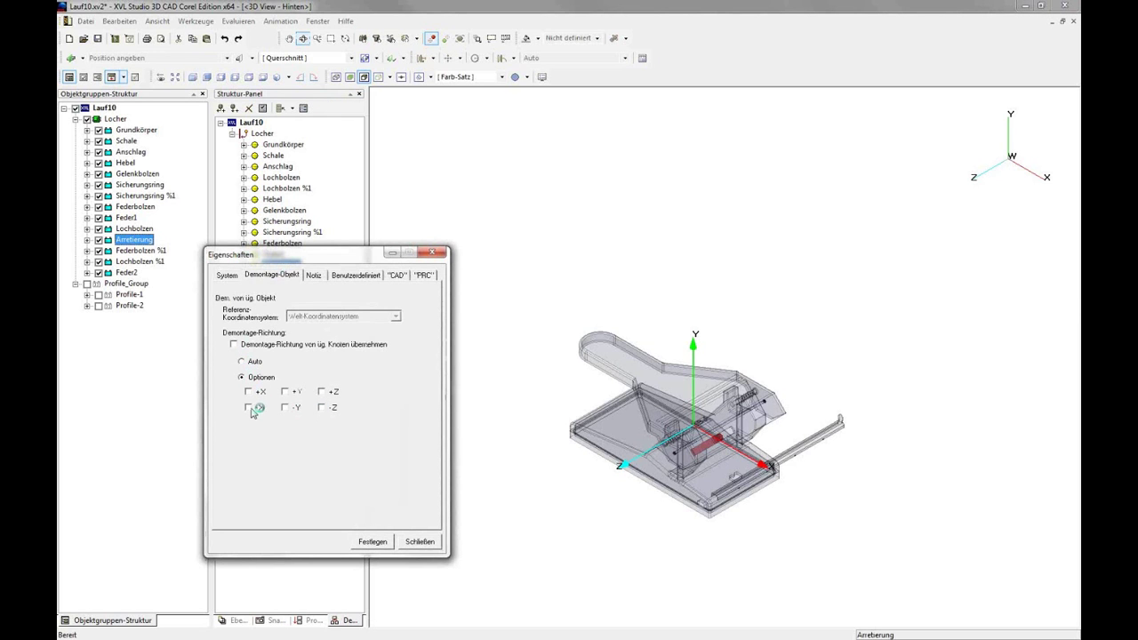
{"action": "left_click", "coordinate": [249, 407]}
{"action": "left_click", "coordinate": [368, 543]}
{"action": "left_click", "coordinate": [418, 543]}
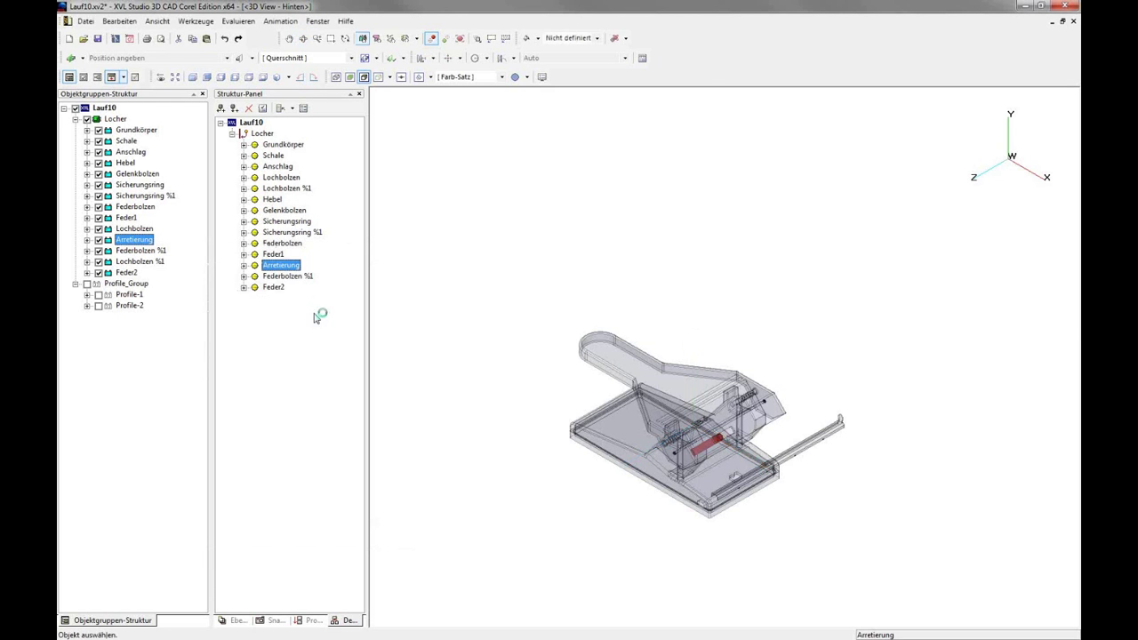
Step: Preview the Locher disassembly with the new directions
{"action": "left_click", "coordinate": [262, 134]}
{"action": "left_click", "coordinate": [283, 108]}
{"action": "left_click", "coordinate": [310, 124]}
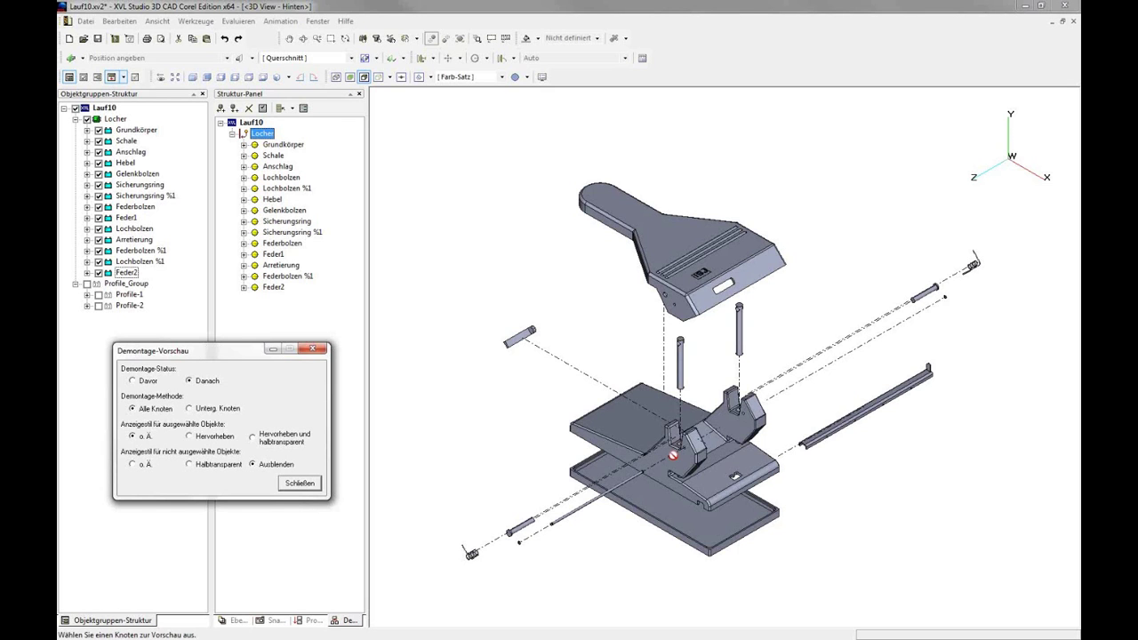
{"action": "left_click", "coordinate": [309, 485]}
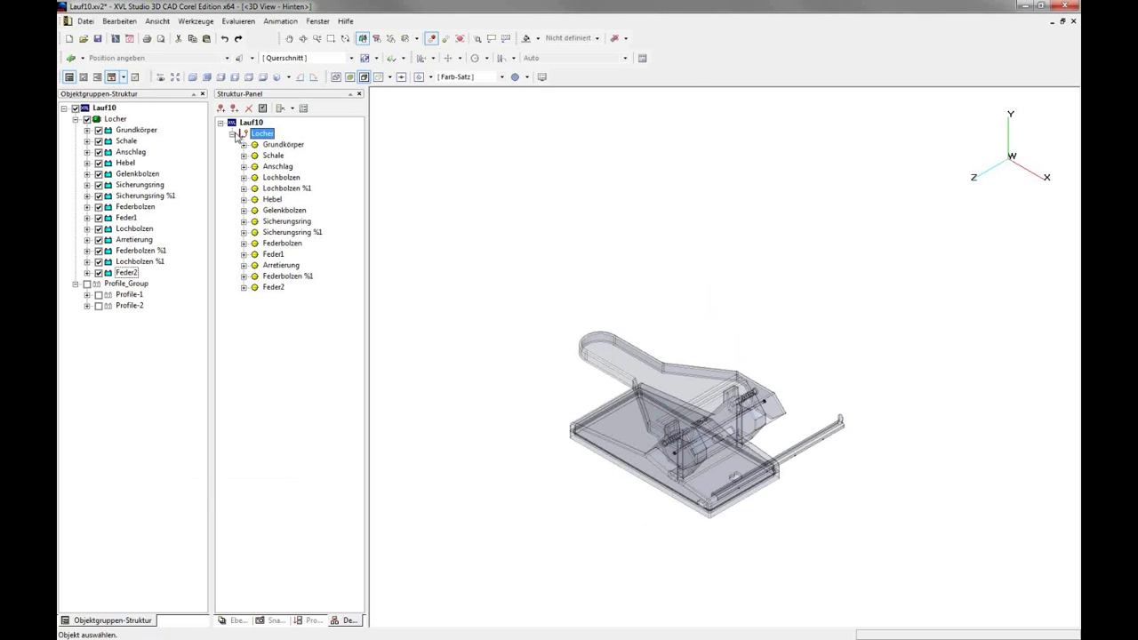
Step: Add a new group node under Locher named 'Hebel Gruppe'
{"action": "left_click", "coordinate": [221, 109]}
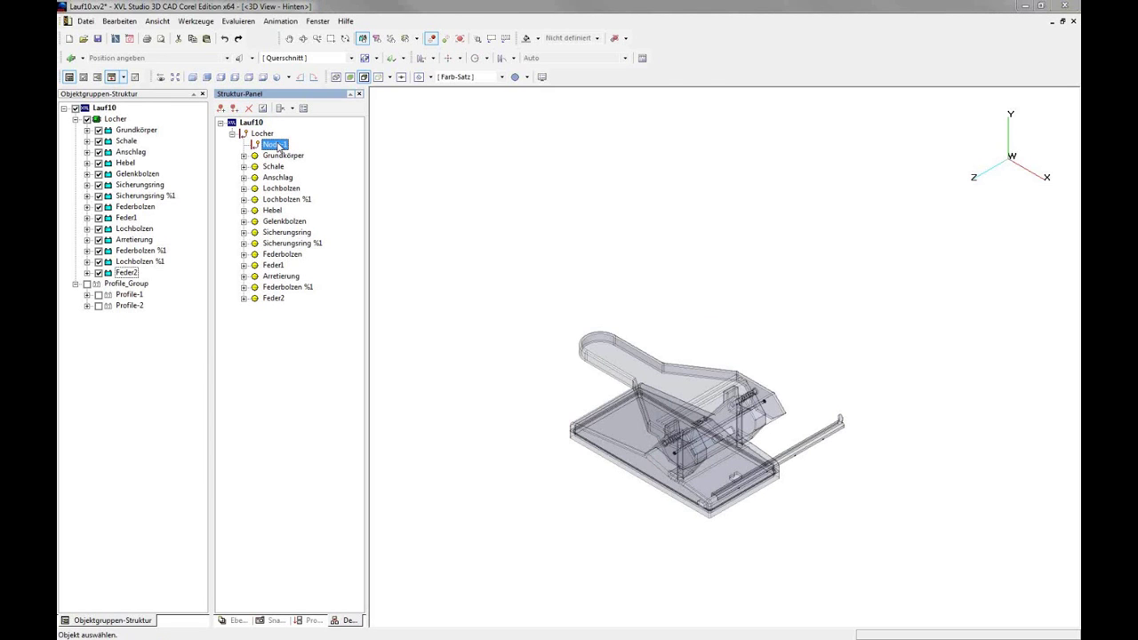
{"action": "double_click", "coordinate": [278, 147]}
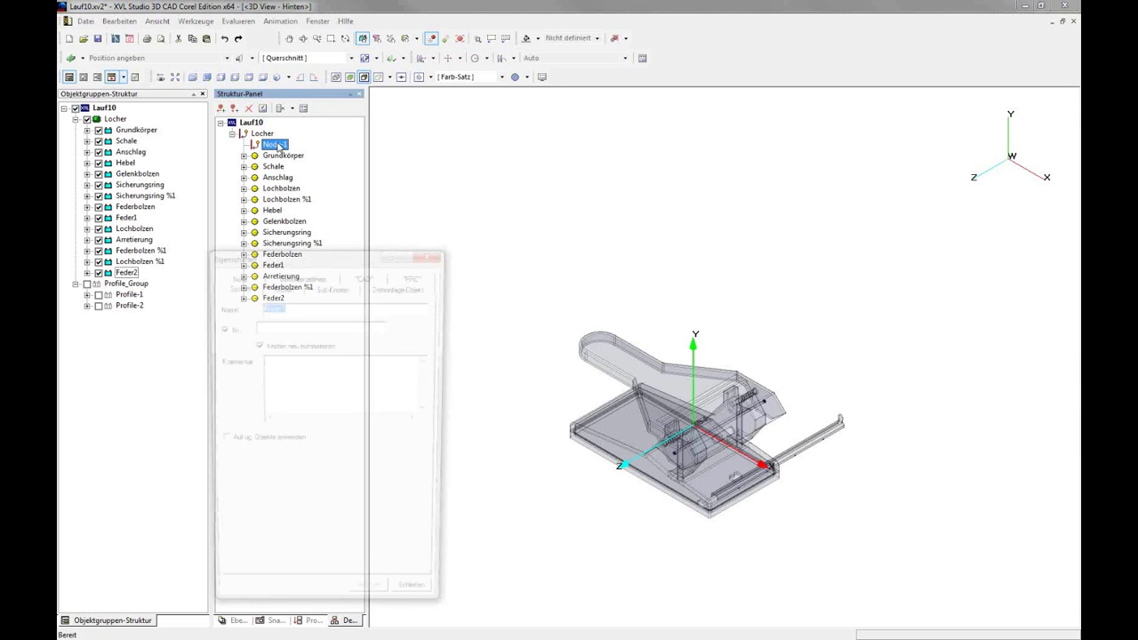
{"action": "type", "text": "Hebel Gruppe"}
{"action": "key", "text": "Return"}
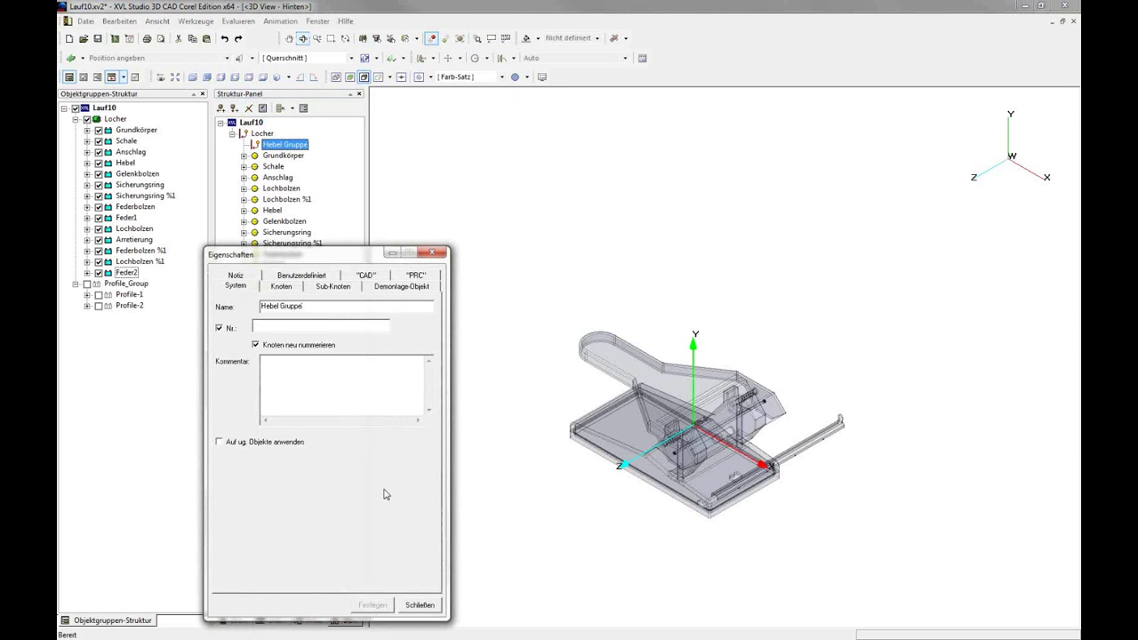
{"action": "left_click", "coordinate": [422, 605]}
Step: Move Hebel, Federbolzen and Feder1 into the Hebel Gruppe
{"action": "left_click_drag", "start_coordinate": [280, 188], "coordinate": [301, 202]}
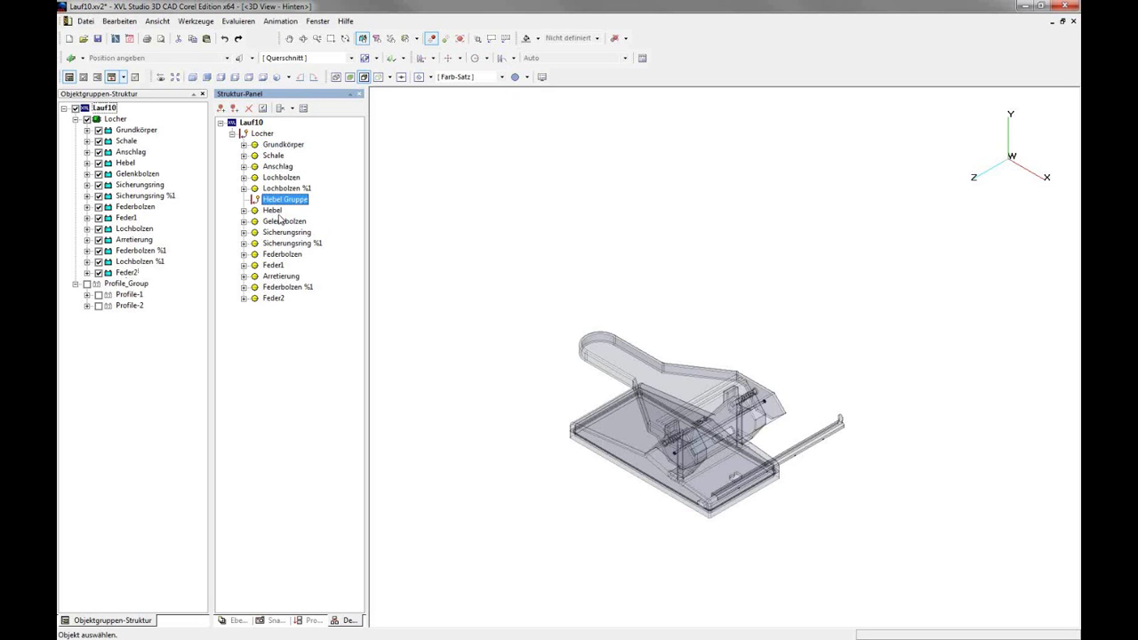
{"action": "left_click", "coordinate": [272, 212]}
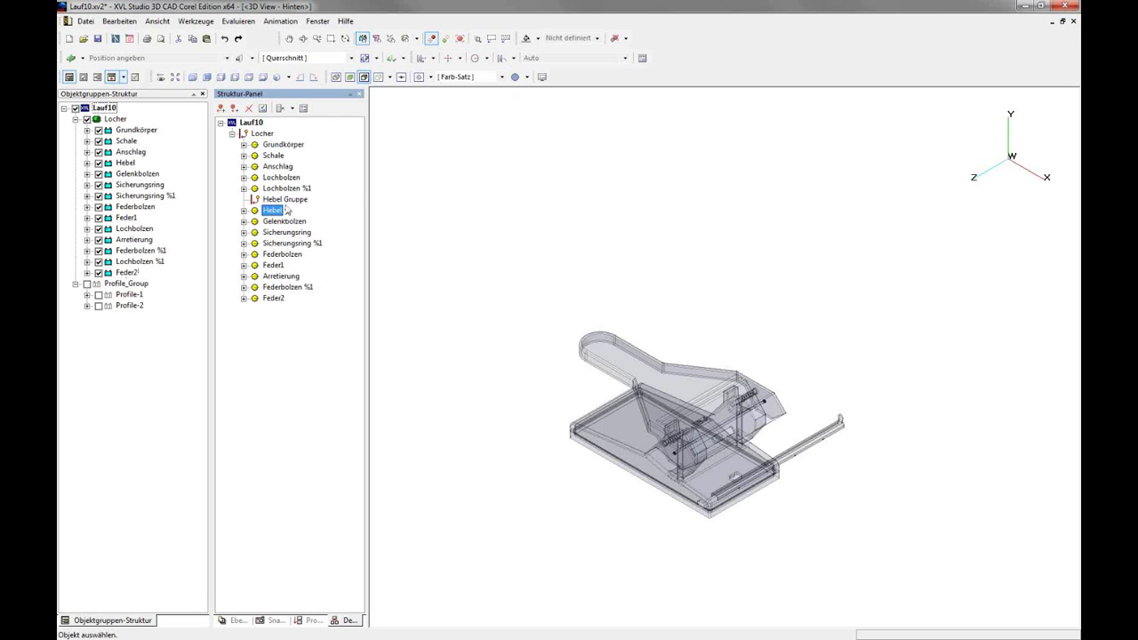
{"action": "left_click_drag", "start_coordinate": [284, 210], "coordinate": [284, 200]}
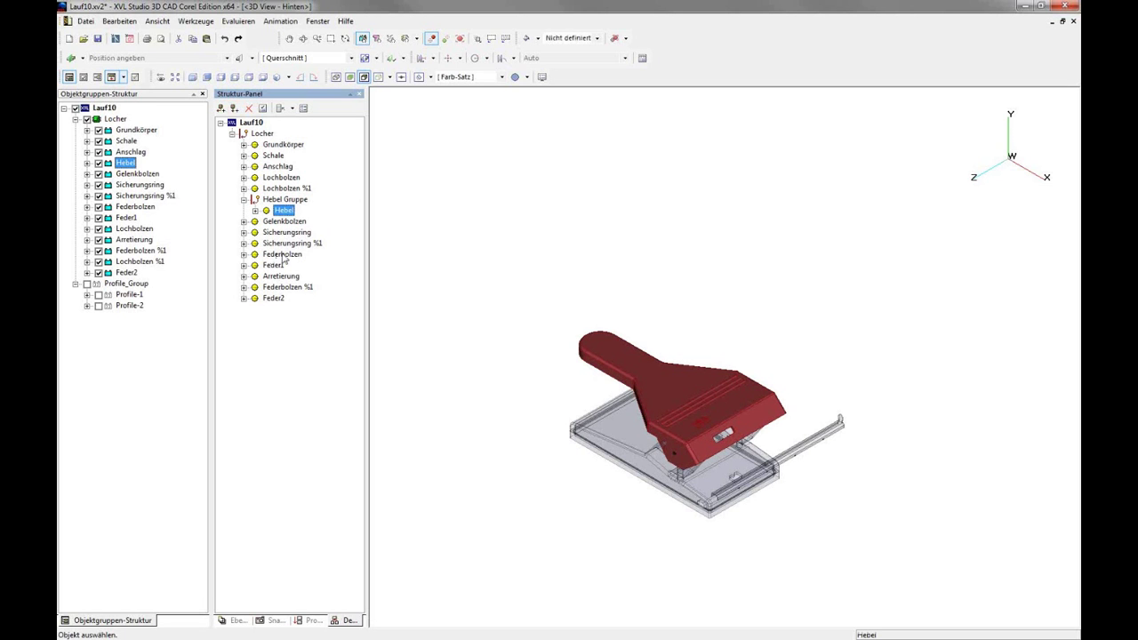
{"action": "left_click", "coordinate": [283, 256]}
{"action": "left_click_drag", "start_coordinate": [291, 240], "coordinate": [297, 220]}
{"action": "left_click", "coordinate": [272, 267]}
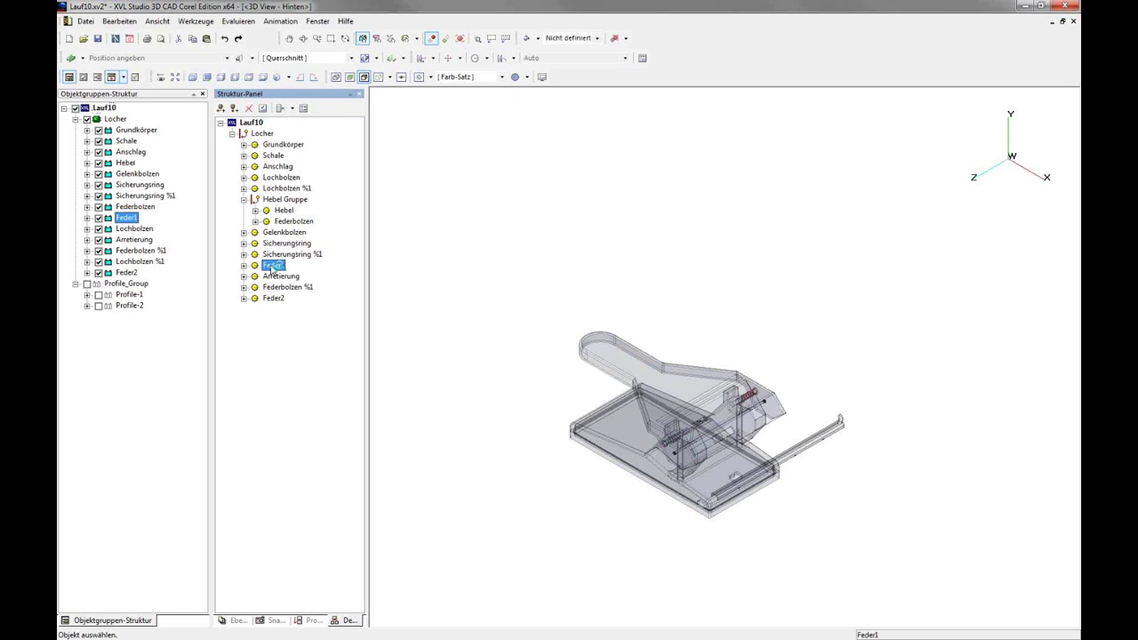
{"action": "left_click_drag", "start_coordinate": [272, 269], "coordinate": [298, 221]}
Step: Move Feder2, Federbolzen %1 and Arretierung into the Hebel Gruppe, then select the group
{"action": "left_click", "coordinate": [273, 298]}
{"action": "left_click_drag", "start_coordinate": [296, 268], "coordinate": [299, 232]}
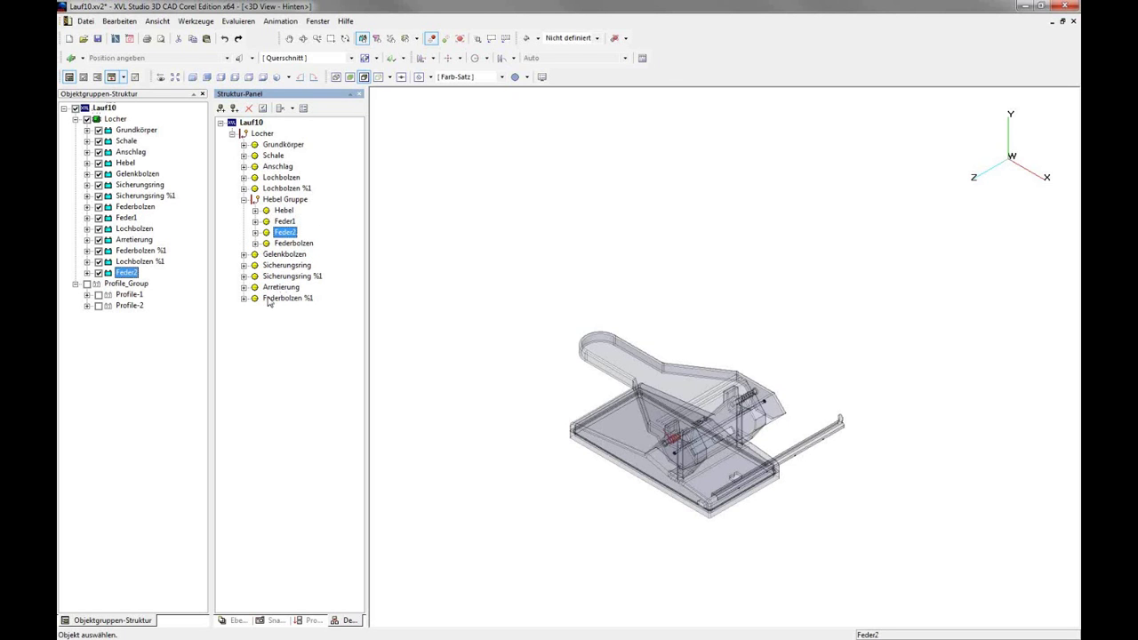
{"action": "left_click", "coordinate": [269, 300]}
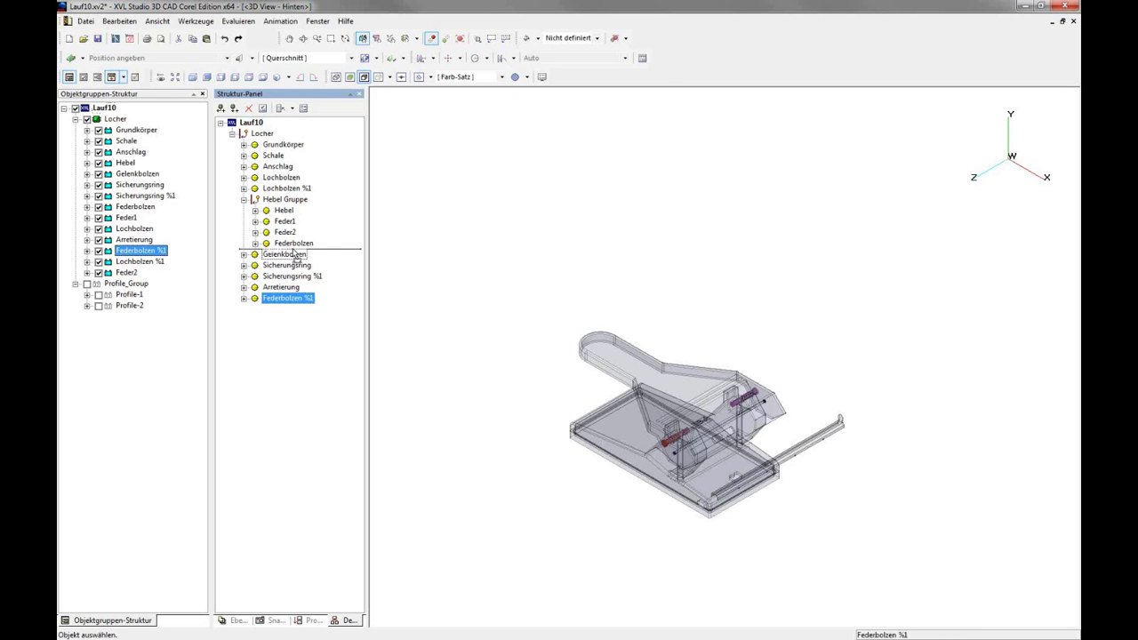
{"action": "left_click_drag", "start_coordinate": [268, 300], "coordinate": [296, 254]}
{"action": "left_click", "coordinate": [272, 300]}
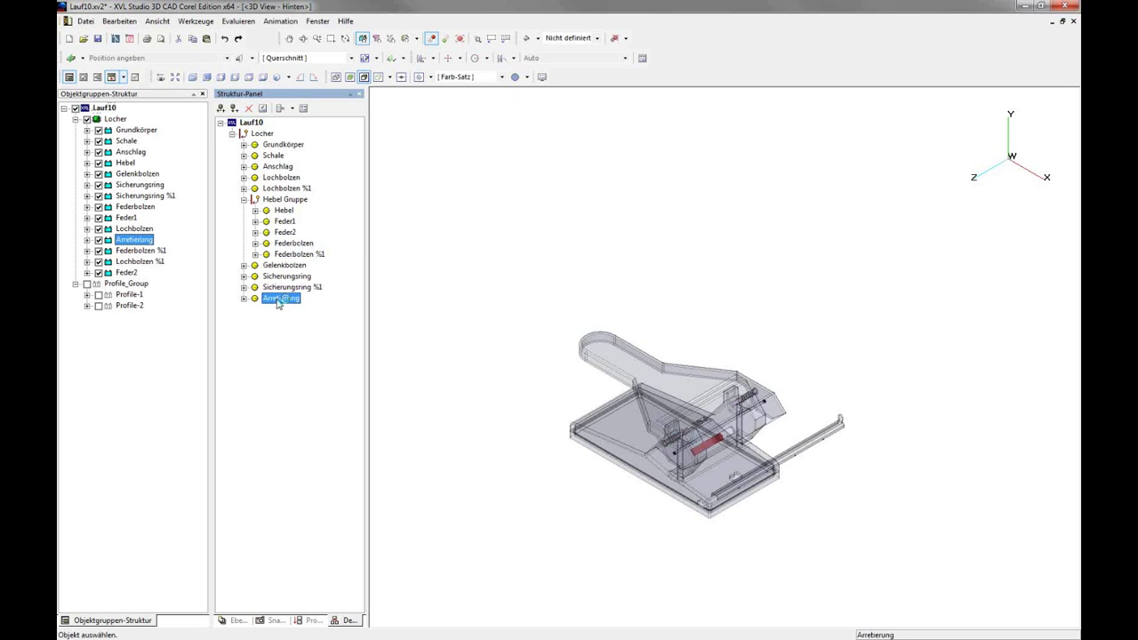
{"action": "left_click_drag", "start_coordinate": [274, 300], "coordinate": [303, 218]}
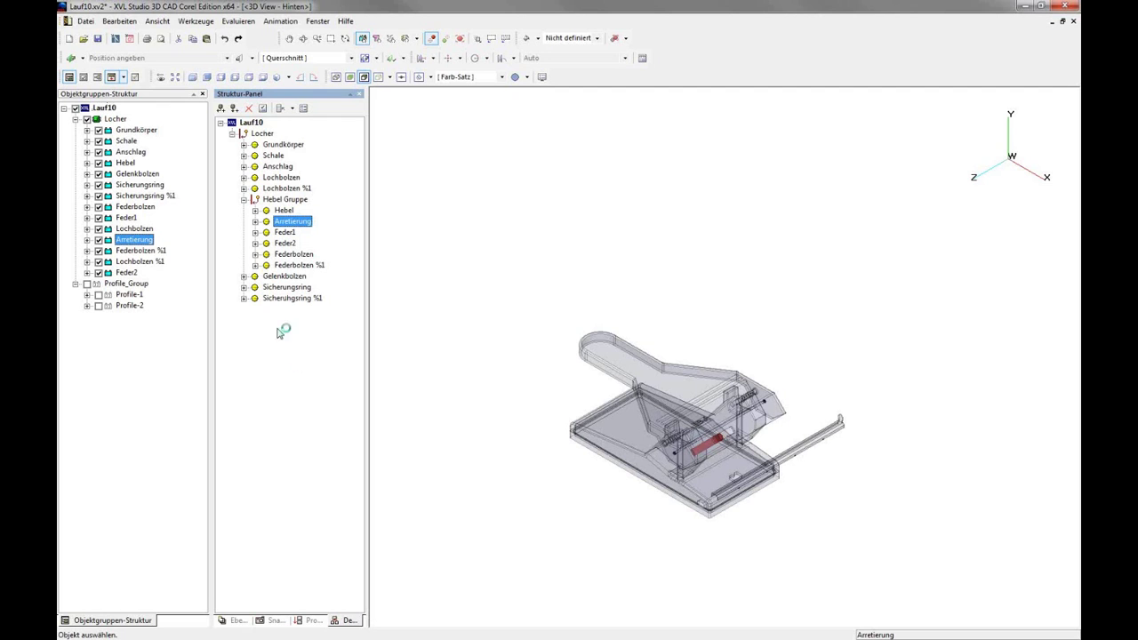
{"action": "left_click", "coordinate": [280, 200]}
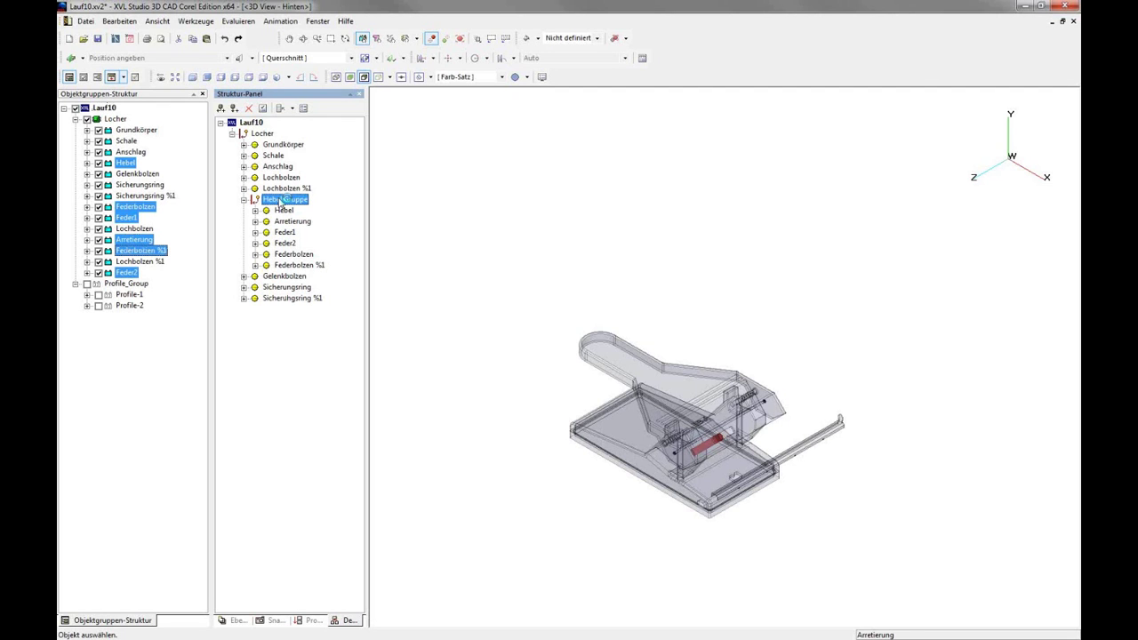
{"action": "left_click", "coordinate": [292, 109]}
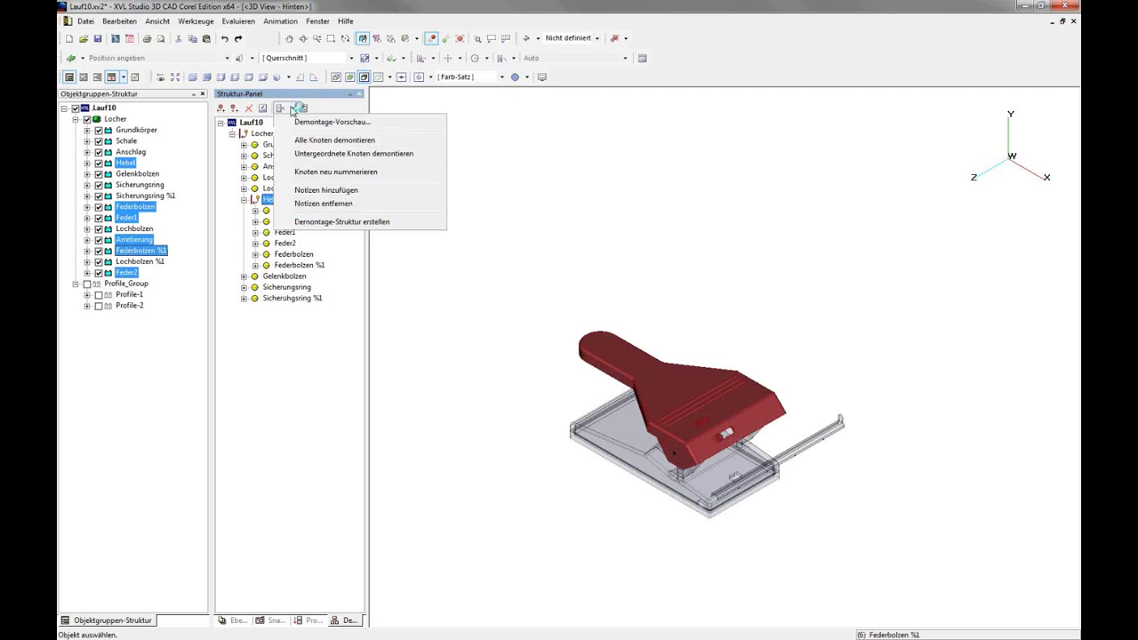
{"action": "left_click", "coordinate": [300, 122]}
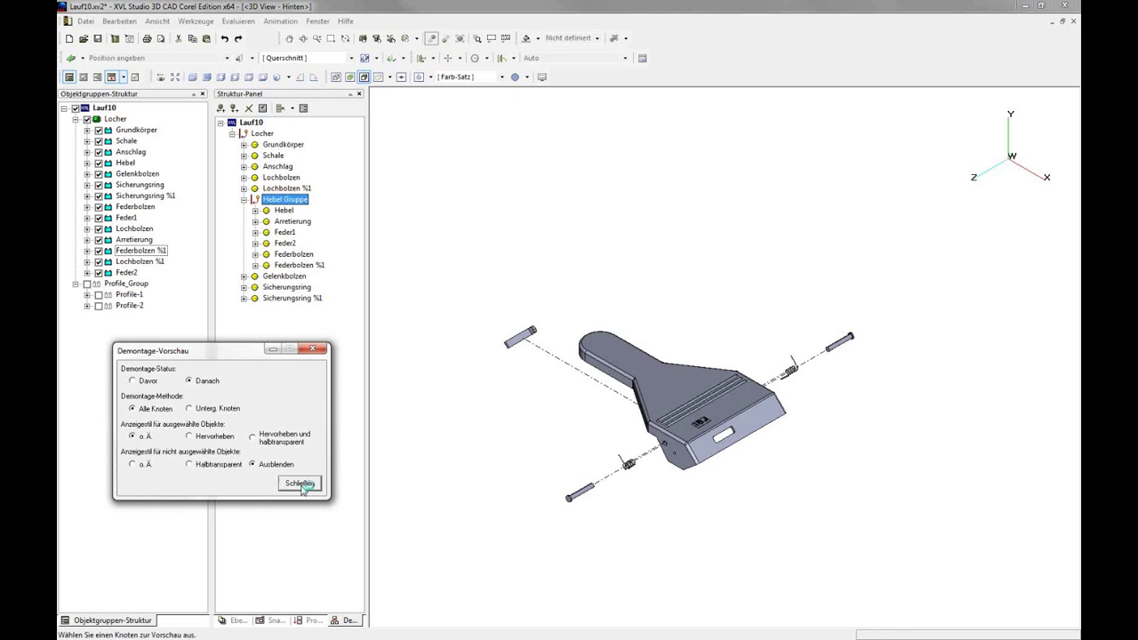
{"action": "left_click", "coordinate": [300, 484]}
{"action": "left_click", "coordinate": [260, 134]}
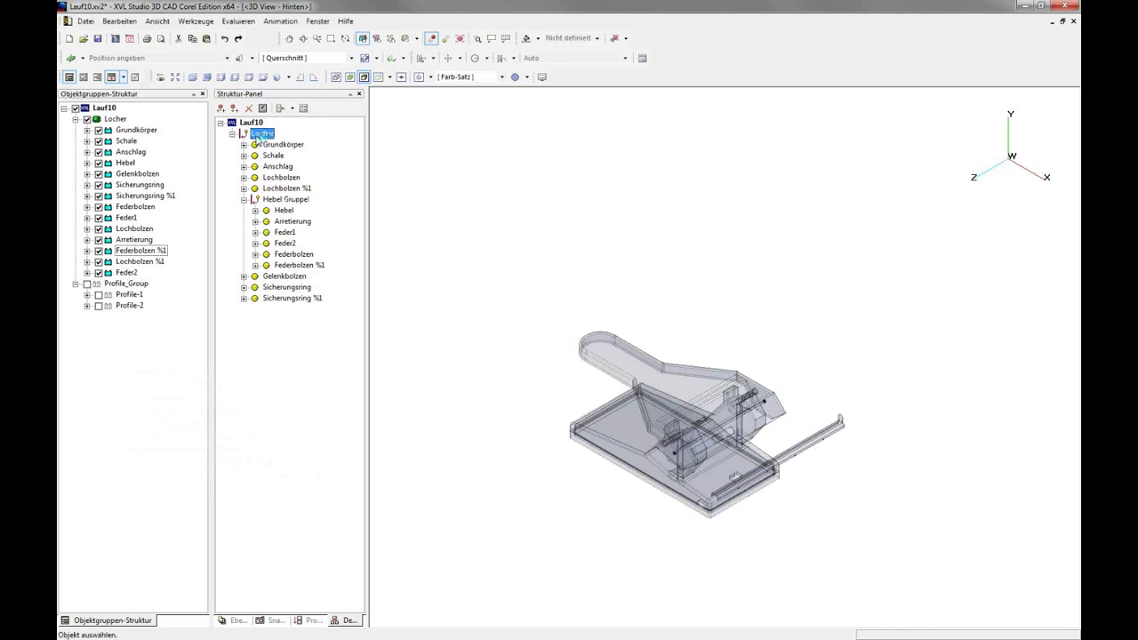
{"action": "left_click", "coordinate": [303, 108]}
{"action": "left_click", "coordinate": [312, 122]}
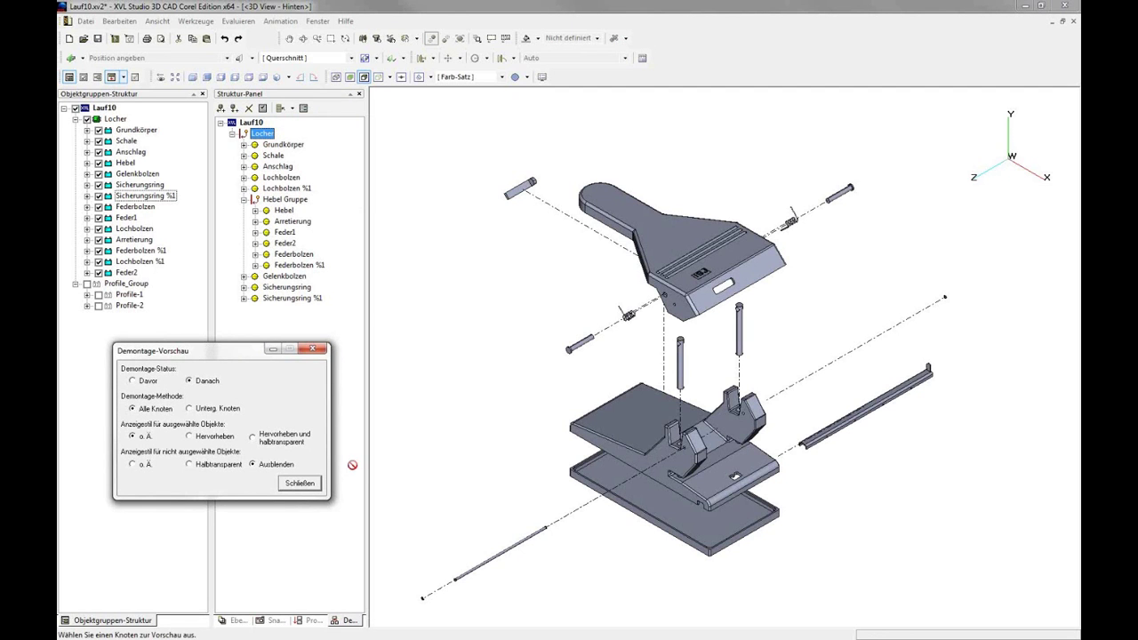
{"action": "left_click", "coordinate": [300, 486]}
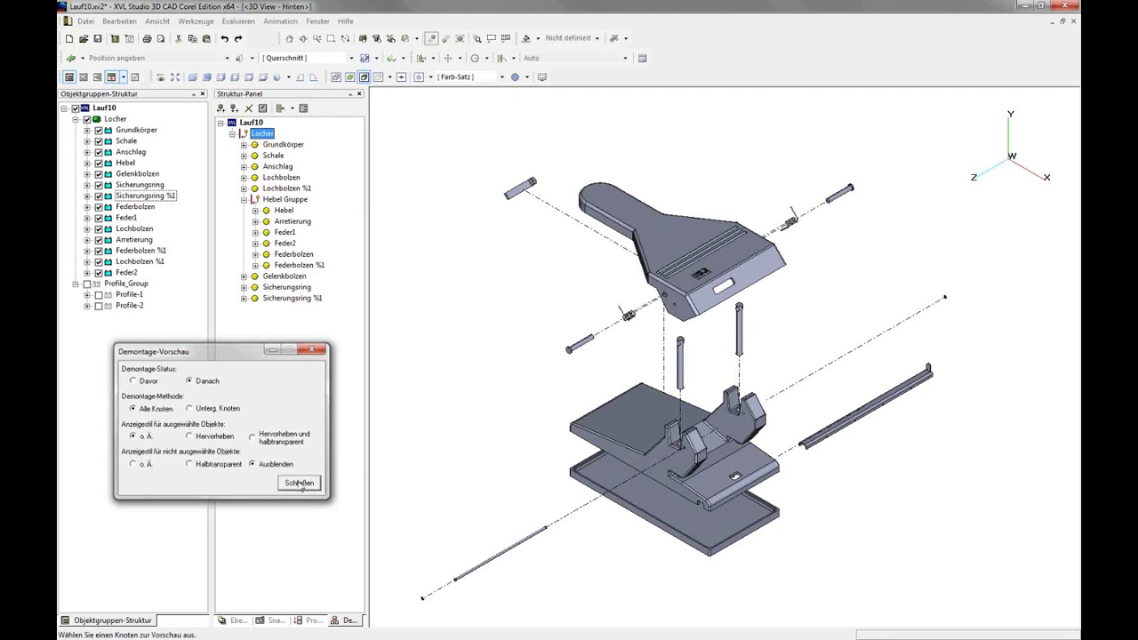
{"action": "left_click", "coordinate": [281, 108]}
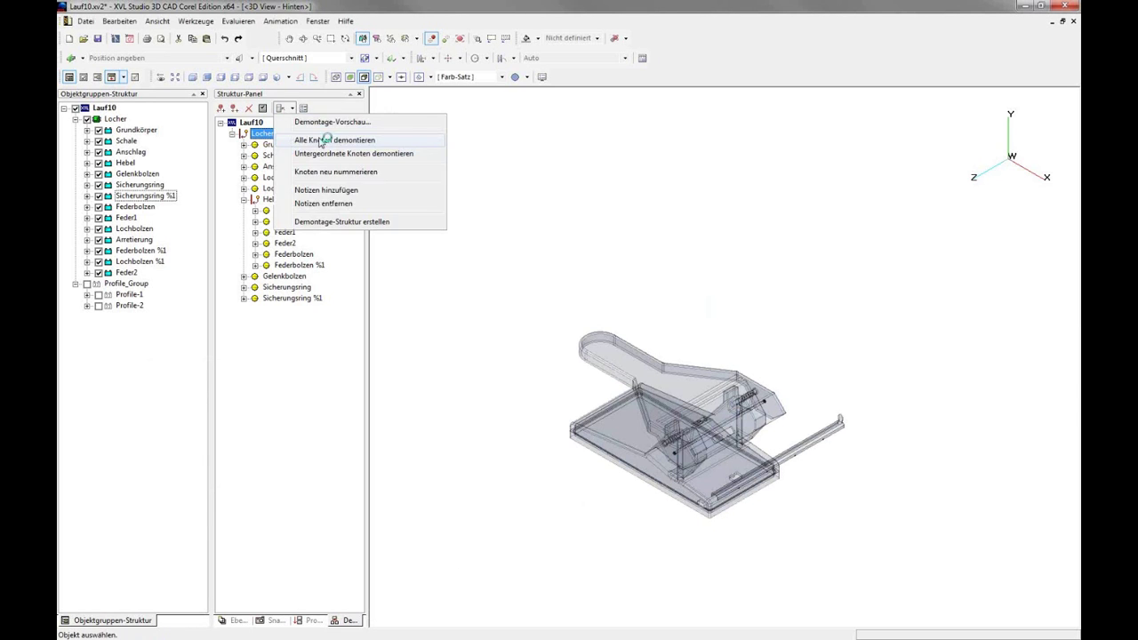
Step: Explode every node of the hole punch with Alle Knoten demontieren and tilt the view slightly upward
{"action": "left_click", "coordinate": [321, 141]}
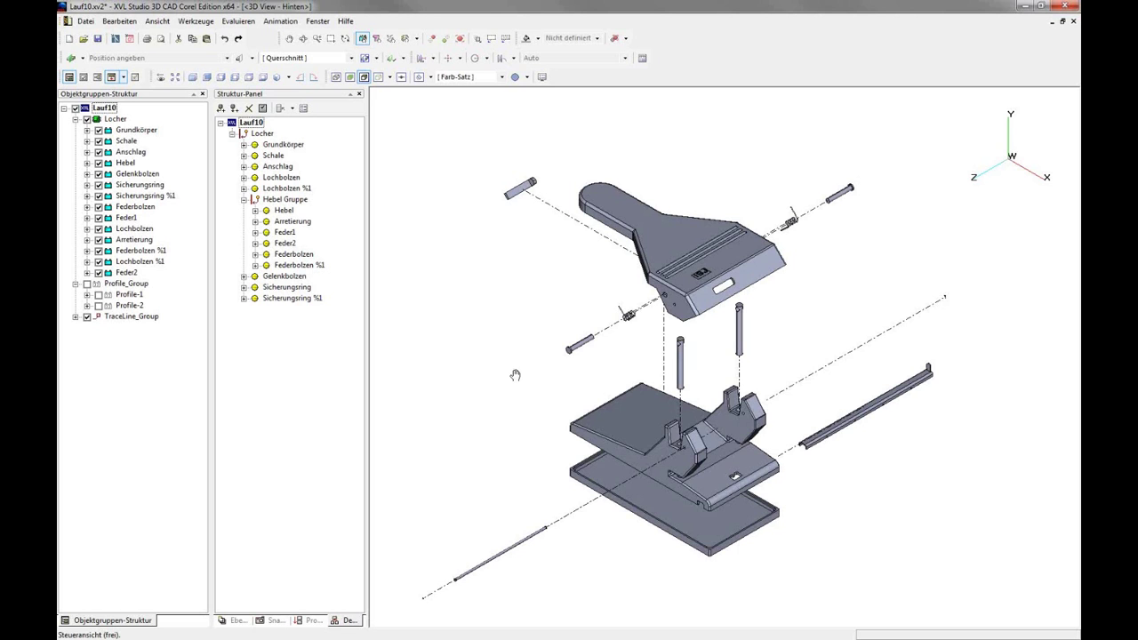
{"action": "left_click_drag", "start_coordinate": [515, 375], "coordinate": [516, 333]}
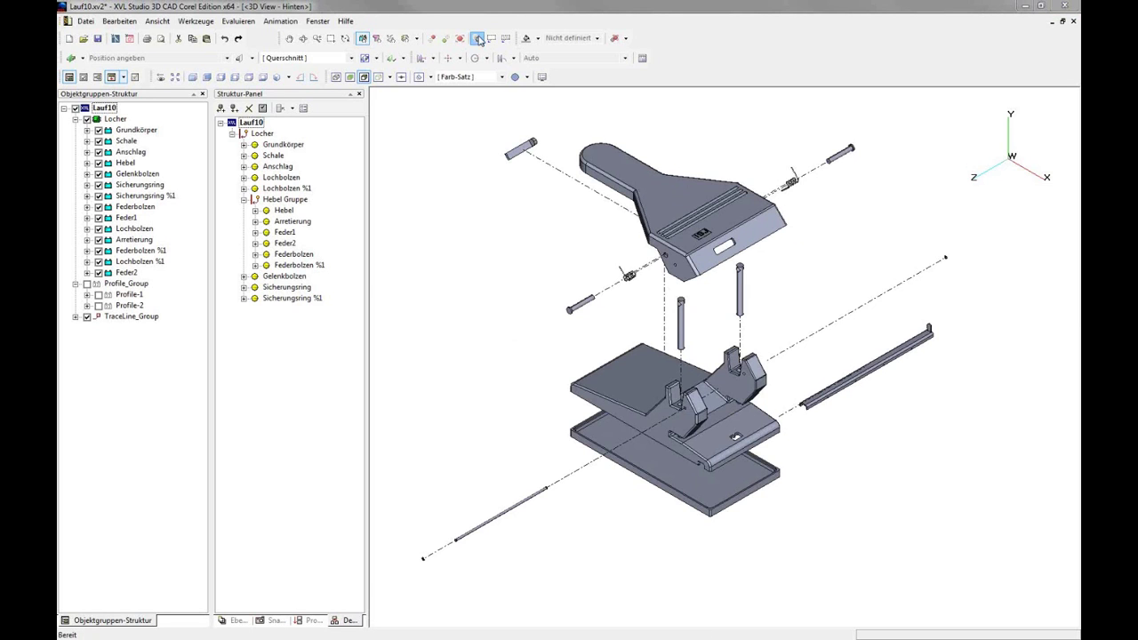
Step: Move the Schale tray down about 157.1 units with Objekt verschieben, then return to selection
{"action": "left_click", "coordinate": [478, 39]}
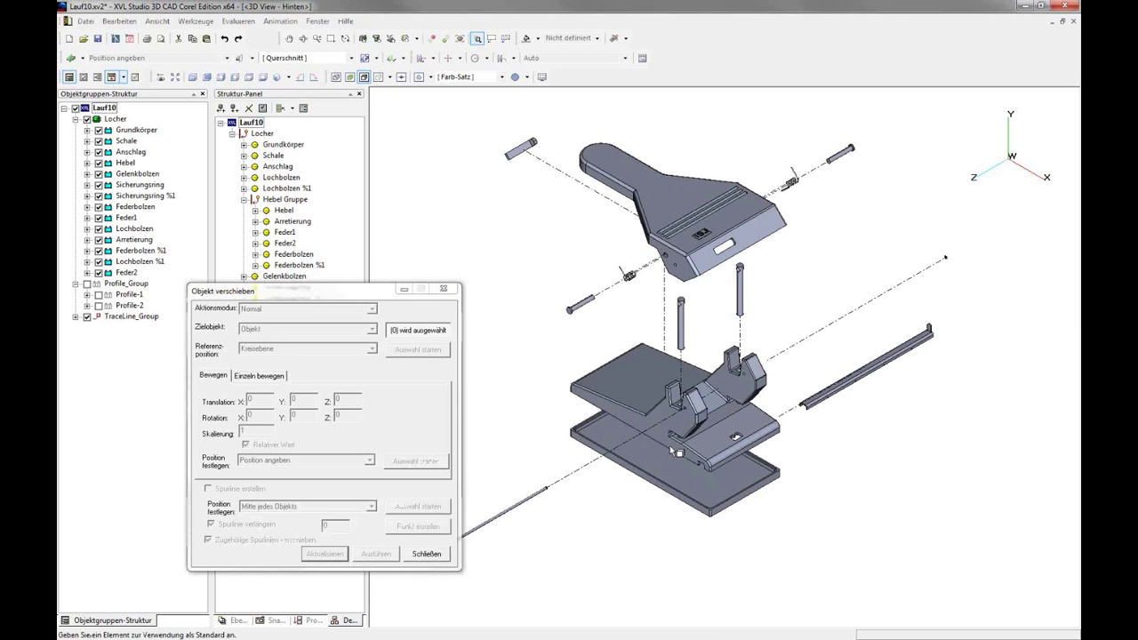
{"action": "left_click", "coordinate": [658, 457]}
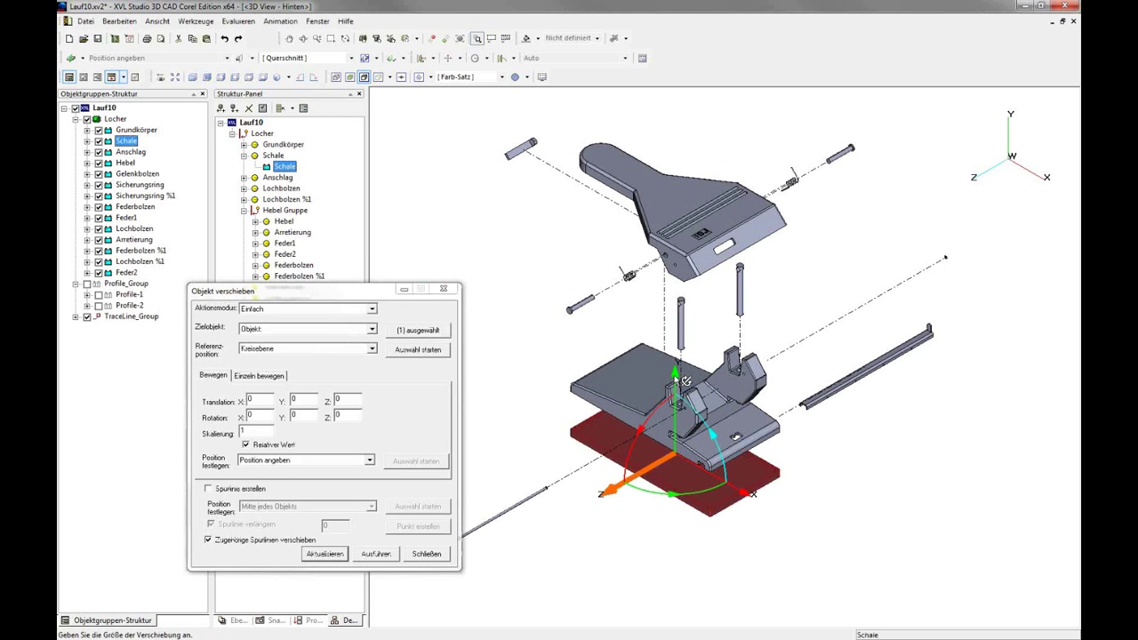
{"action": "mouse_move", "coordinate": [684, 381]}
{"action": "left_mouse_down"}
{"action": "mouse_move", "coordinate": [685, 506]}
{"action": "mouse_move", "coordinate": [687, 473]}
{"action": "left_mouse_up"}
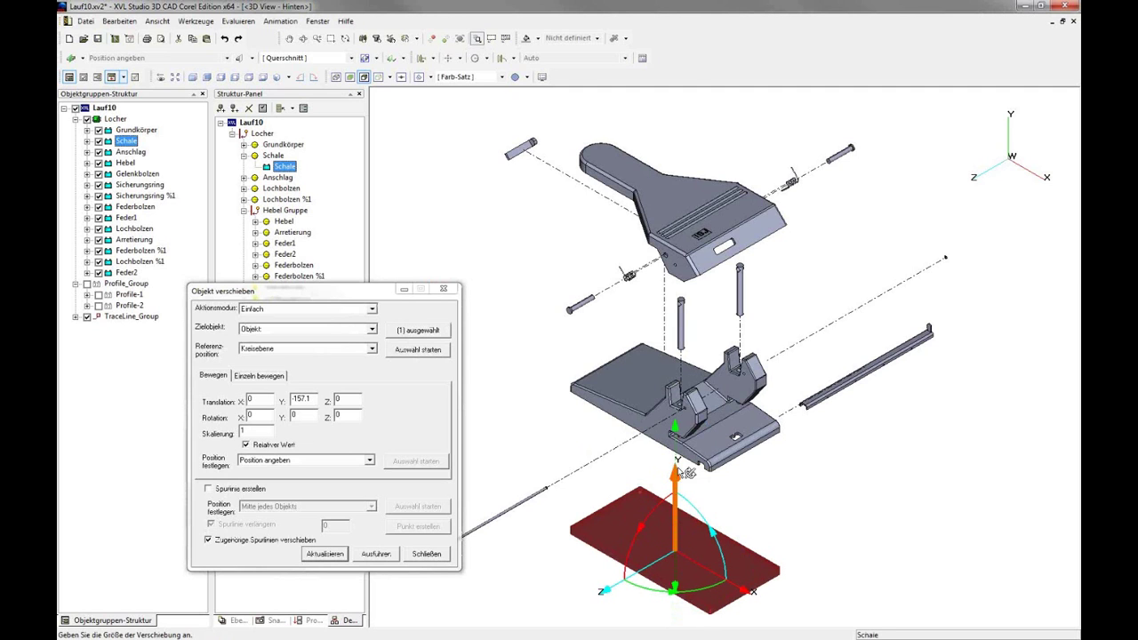
{"action": "key", "text": "Return"}
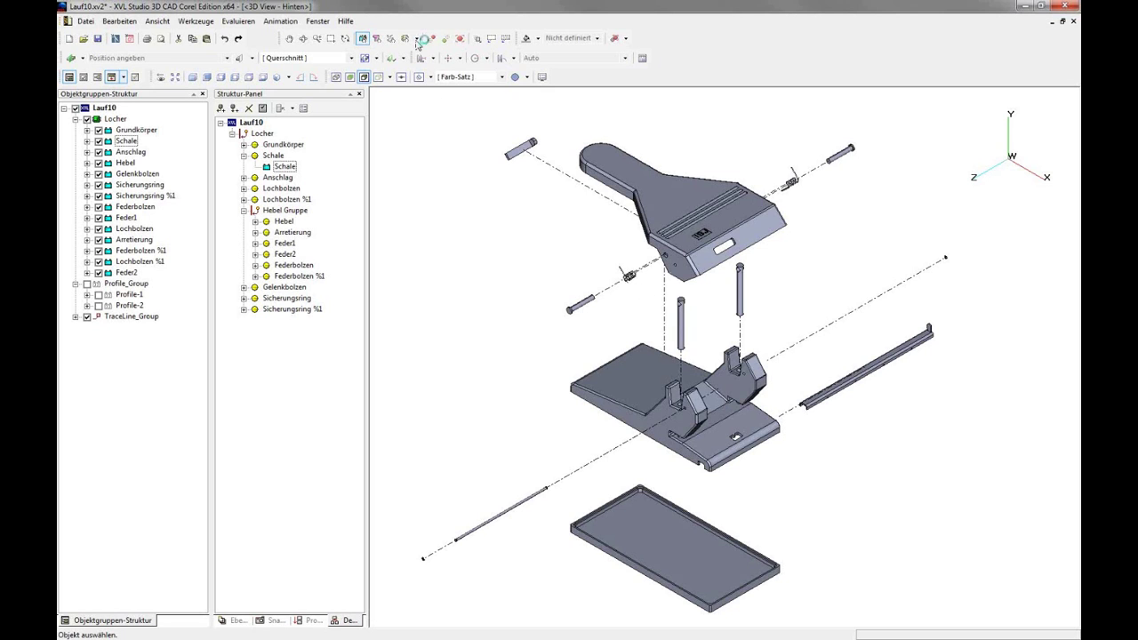
{"action": "left_click", "coordinate": [377, 39]}
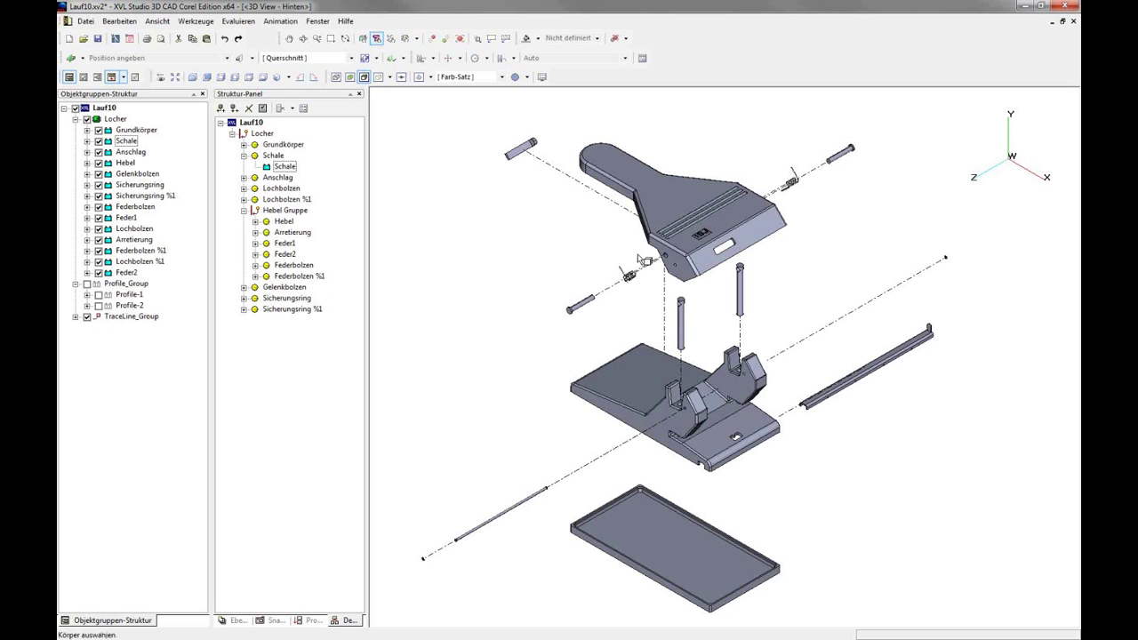
{"action": "scroll", "coordinate": [638, 259], "scroll_direction": "up", "scroll_amount": 2}
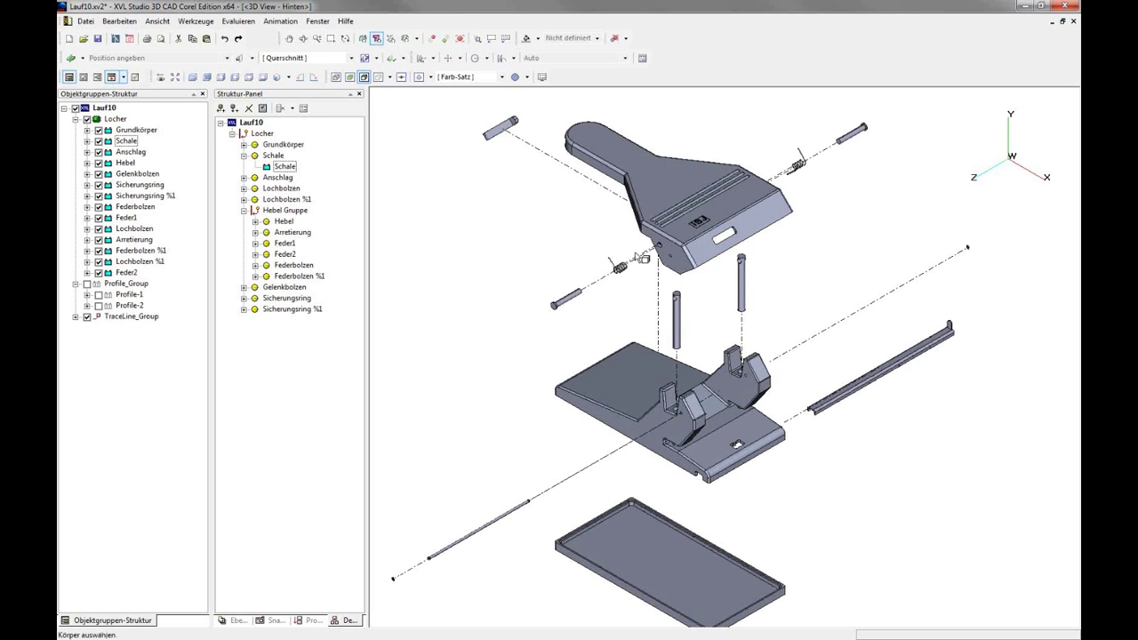
{"action": "scroll", "coordinate": [641, 259], "scroll_direction": "up", "scroll_amount": 3}
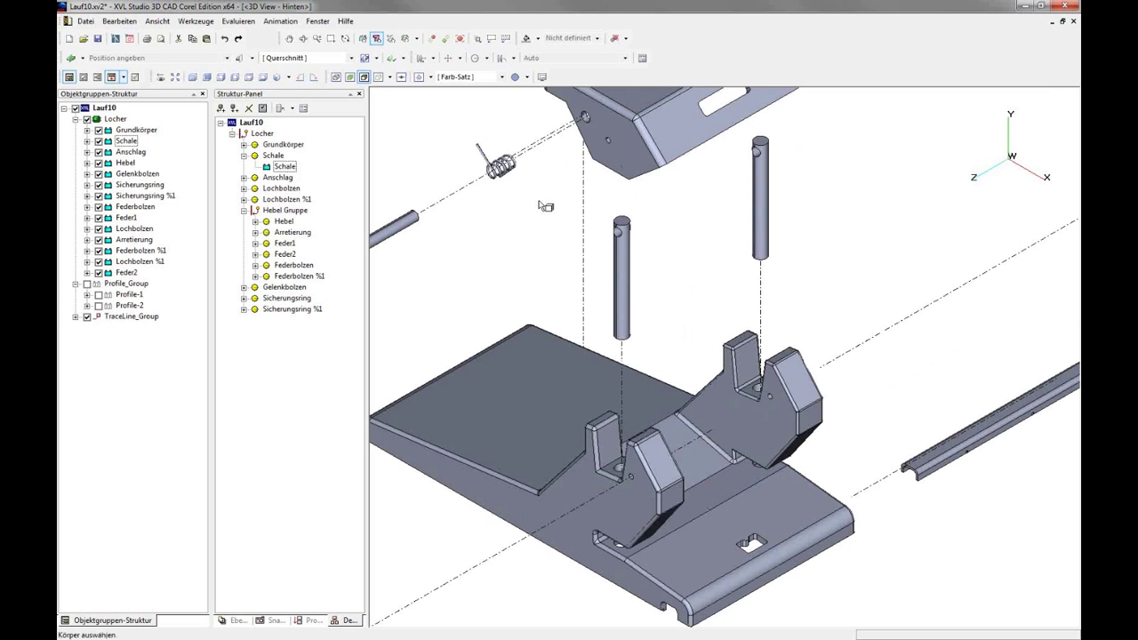
Step: Zoom and pan around the exploded model to centre the base plate and tray
{"action": "middle_click_drag", "start_coordinate": [545, 206], "coordinate": [662, 417]}
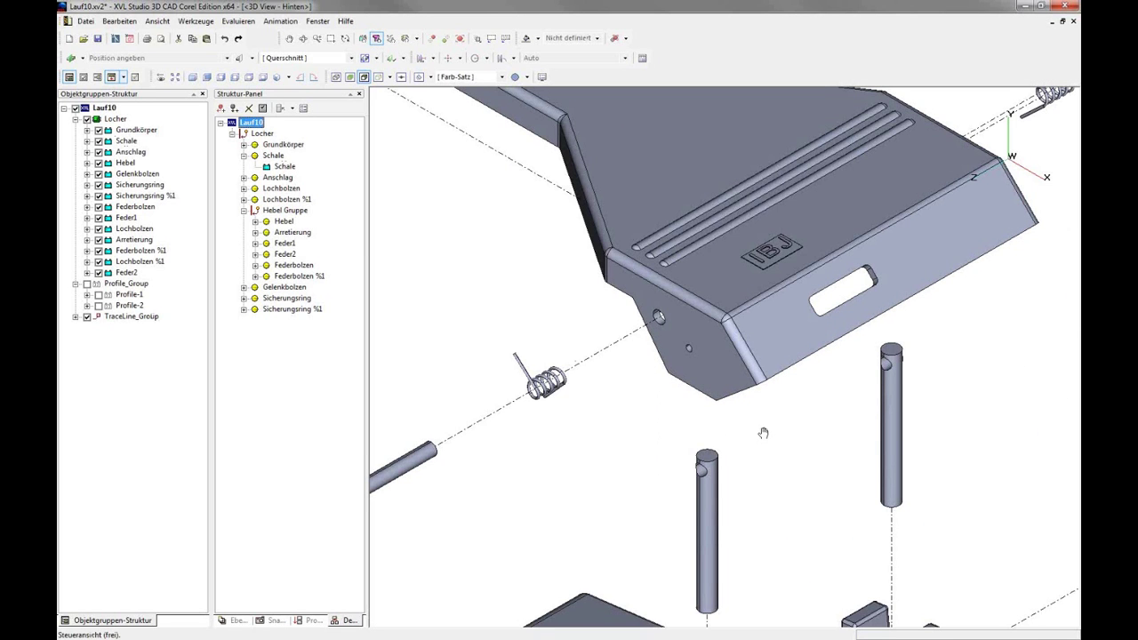
{"action": "middle_click_drag", "start_coordinate": [762, 433], "coordinate": [493, 496]}
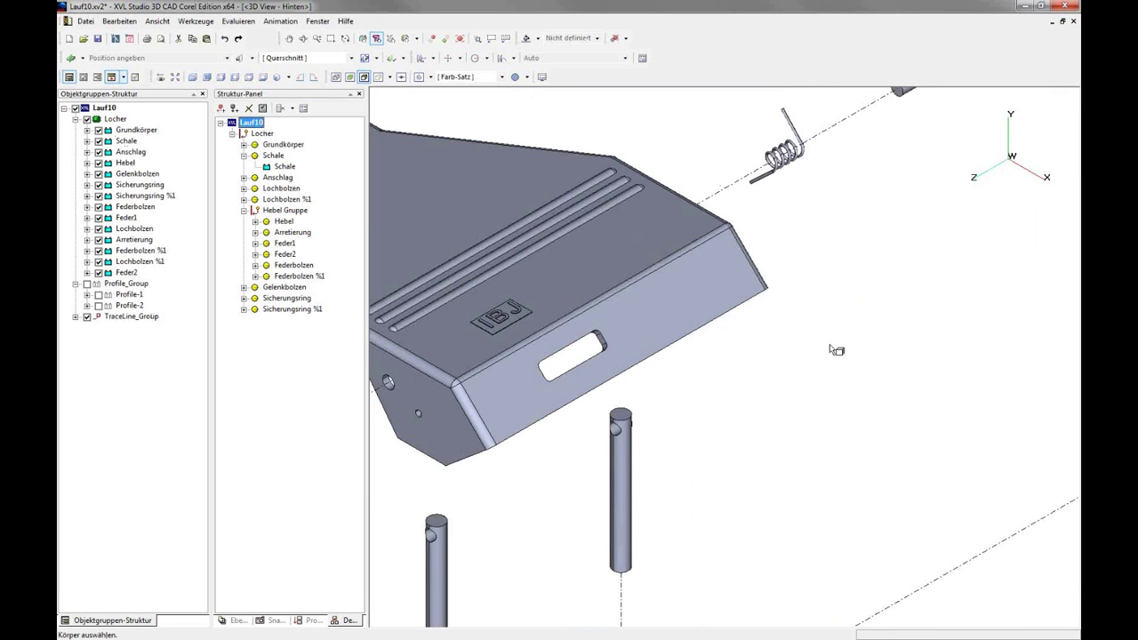
{"action": "scroll", "coordinate": [836, 350], "scroll_direction": "down", "scroll_amount": 5}
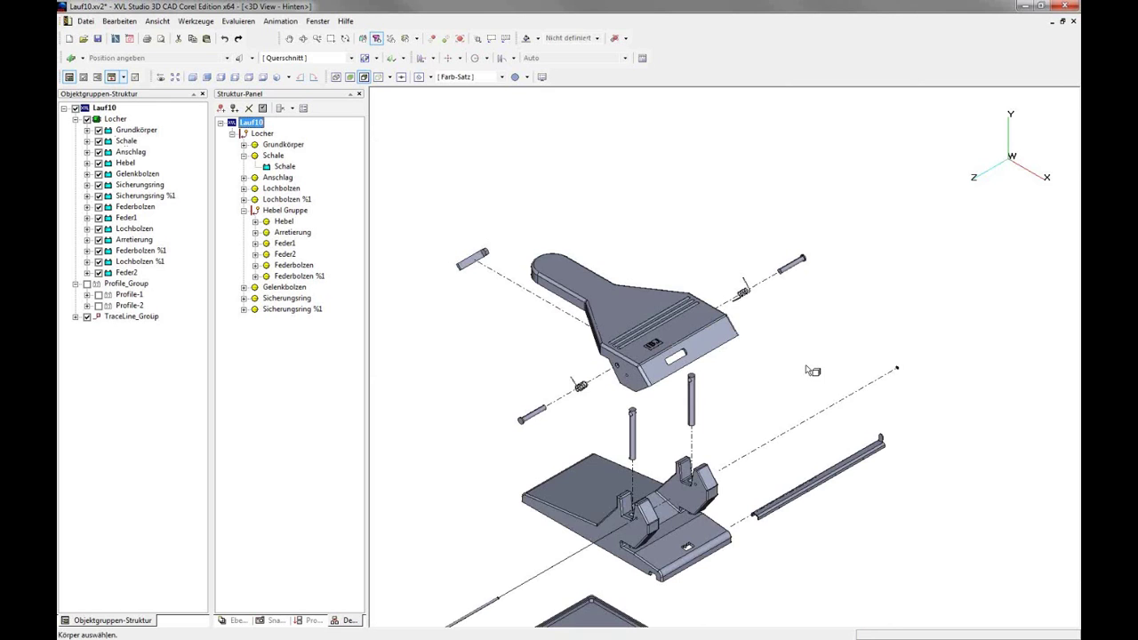
{"action": "middle_click_drag", "start_coordinate": [812, 370], "coordinate": [812, 171]}
{"action": "middle_click_drag", "start_coordinate": [463, 308], "coordinate": [532, 309]}
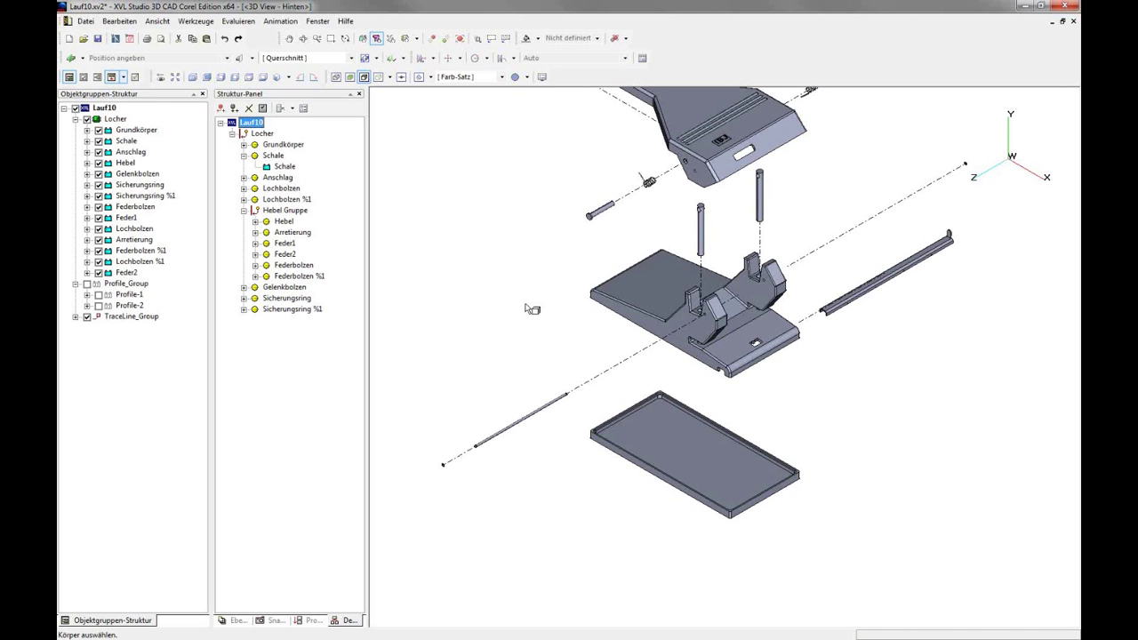
Step: Overwrite the Explosion manuell snapshot with the current exploded view and return to the part tree
{"action": "left_click", "coordinate": [272, 620]}
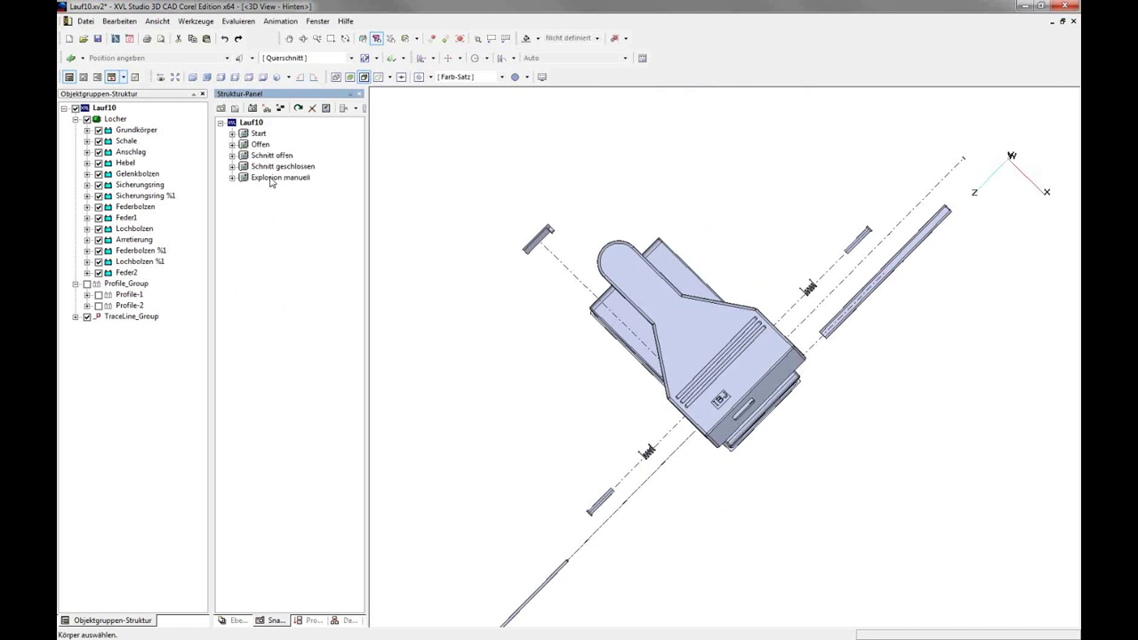
{"action": "left_click", "coordinate": [264, 109]}
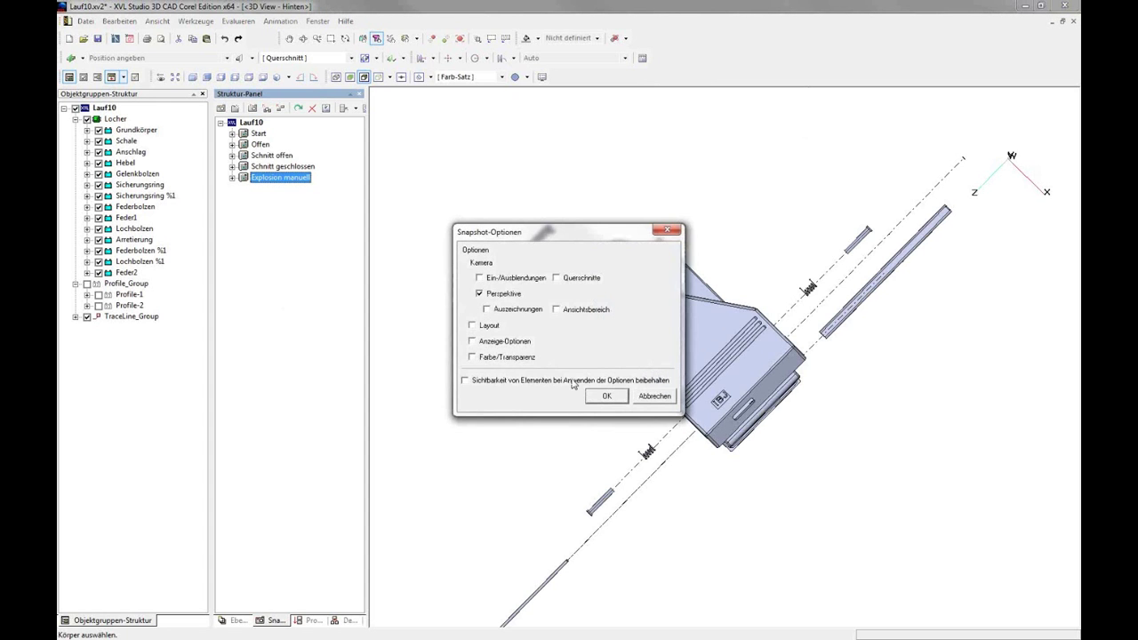
{"action": "key", "text": "Return"}
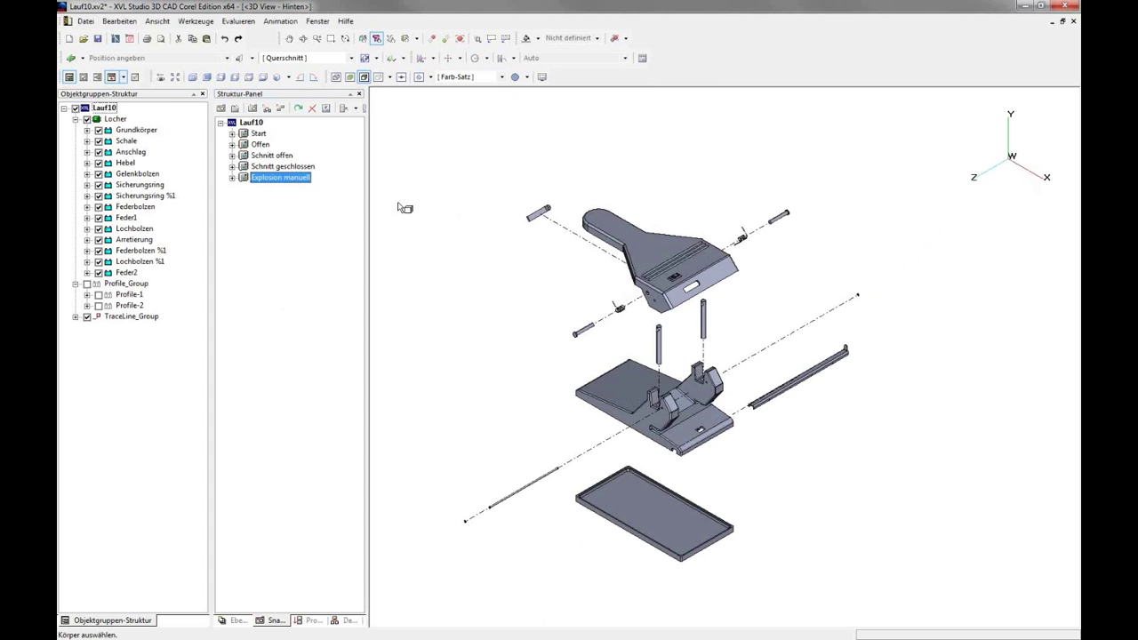
{"action": "left_click", "coordinate": [349, 624]}
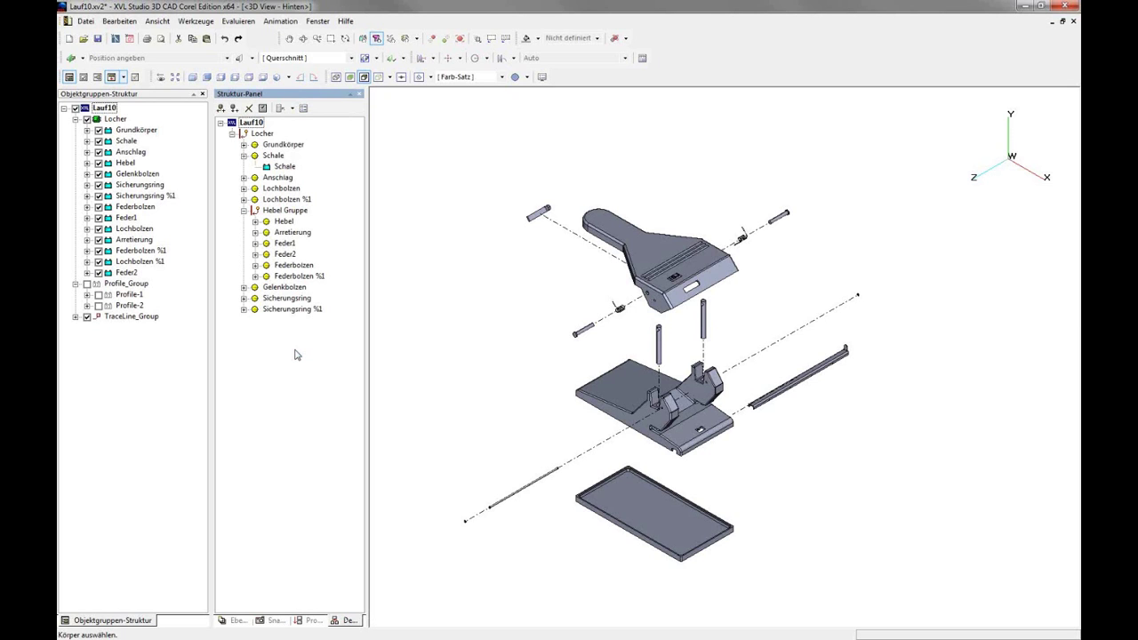
Step: Renumber the Locher assembly's parts with Knoten neu nummerieren
{"action": "left_click", "coordinate": [262, 133]}
{"action": "left_click", "coordinate": [292, 109]}
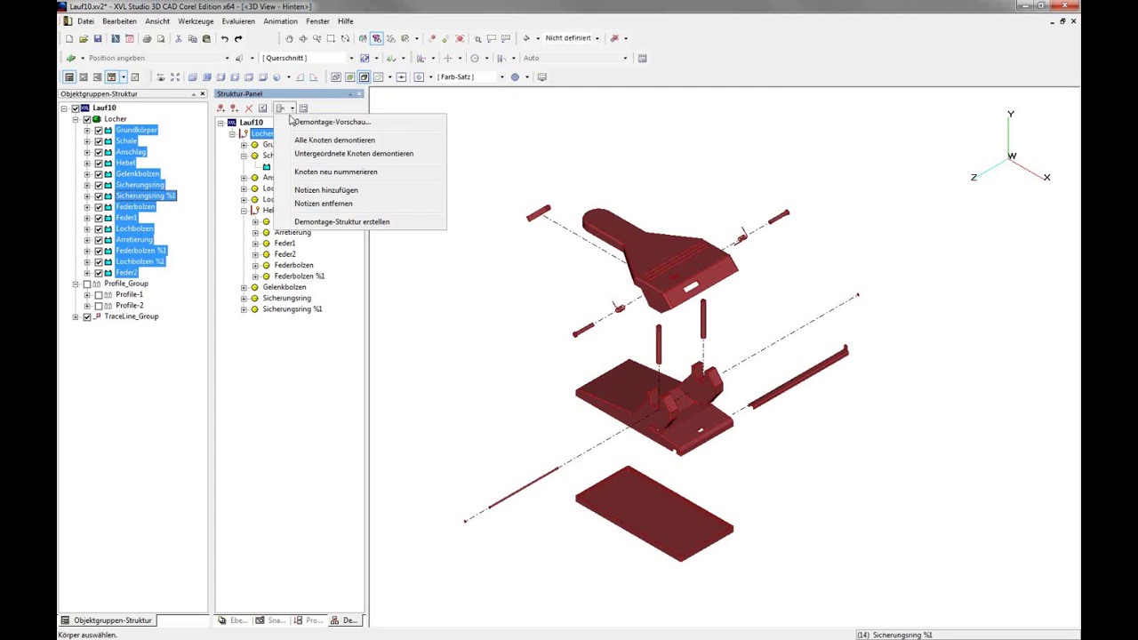
{"action": "left_click", "coordinate": [313, 174]}
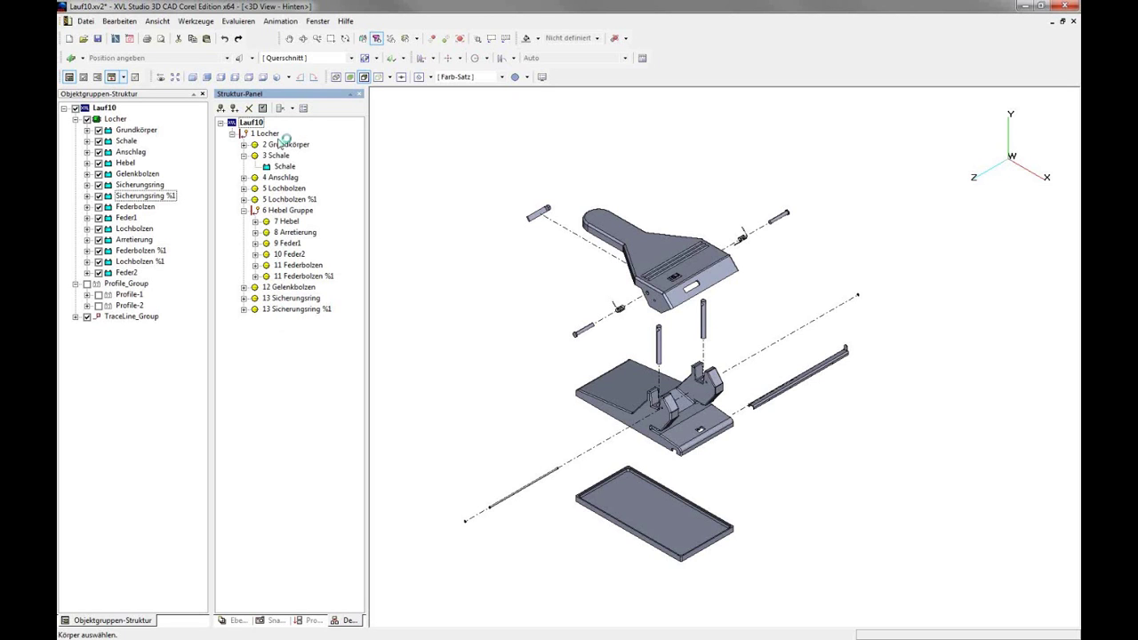
Step: Add numbered balloon notes to all parts with Notizen hinzufügen
{"action": "left_click", "coordinate": [264, 133]}
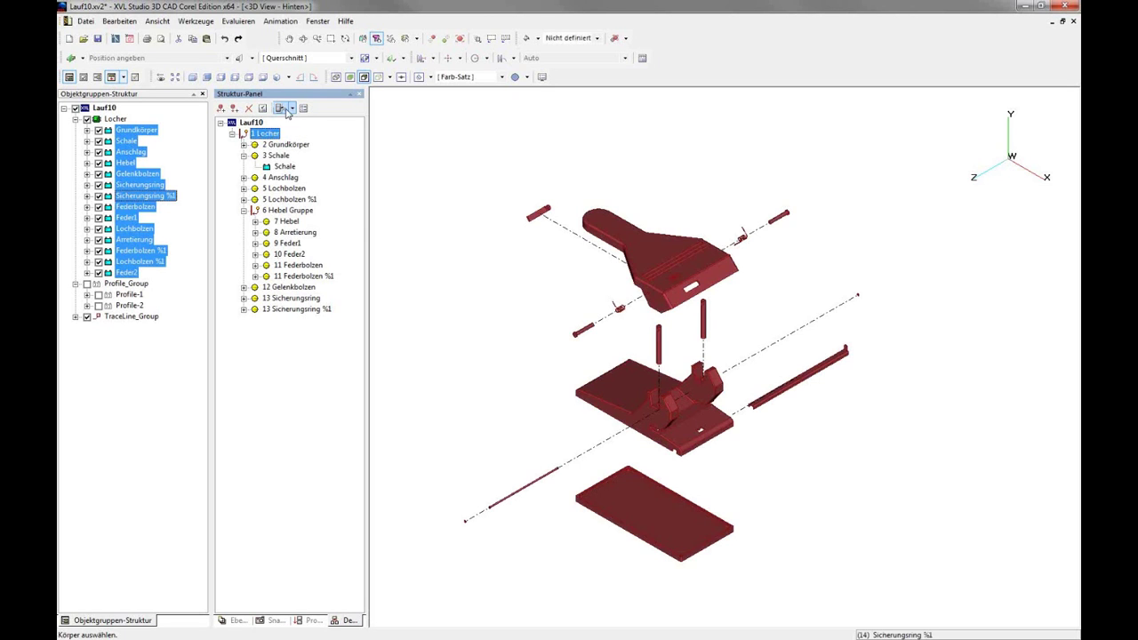
{"action": "left_click", "coordinate": [291, 107]}
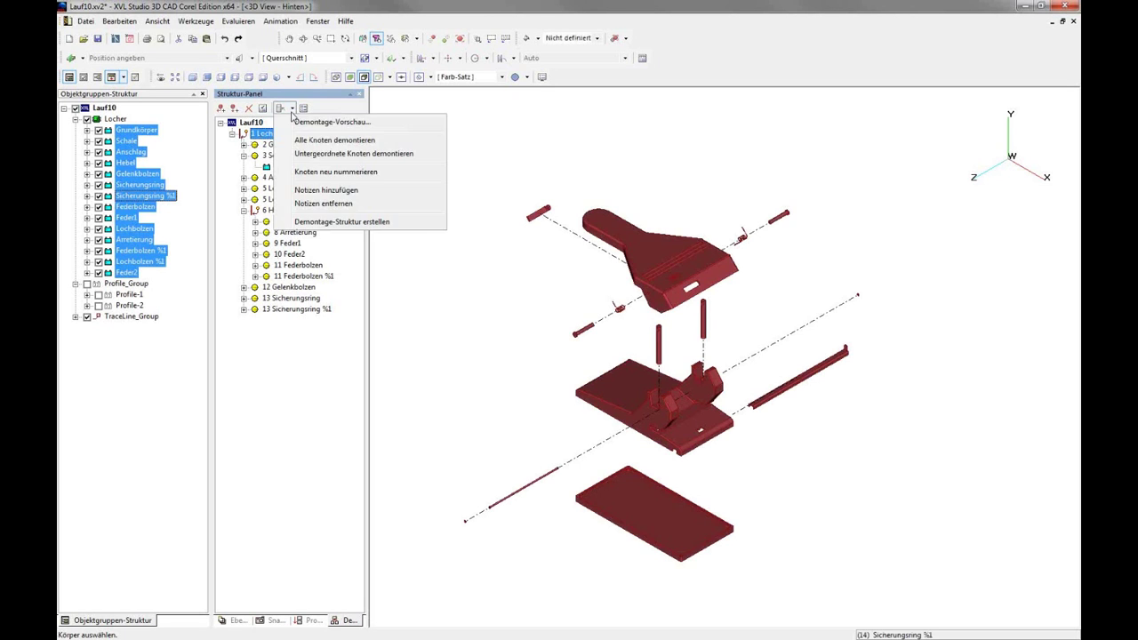
{"action": "left_click", "coordinate": [310, 192]}
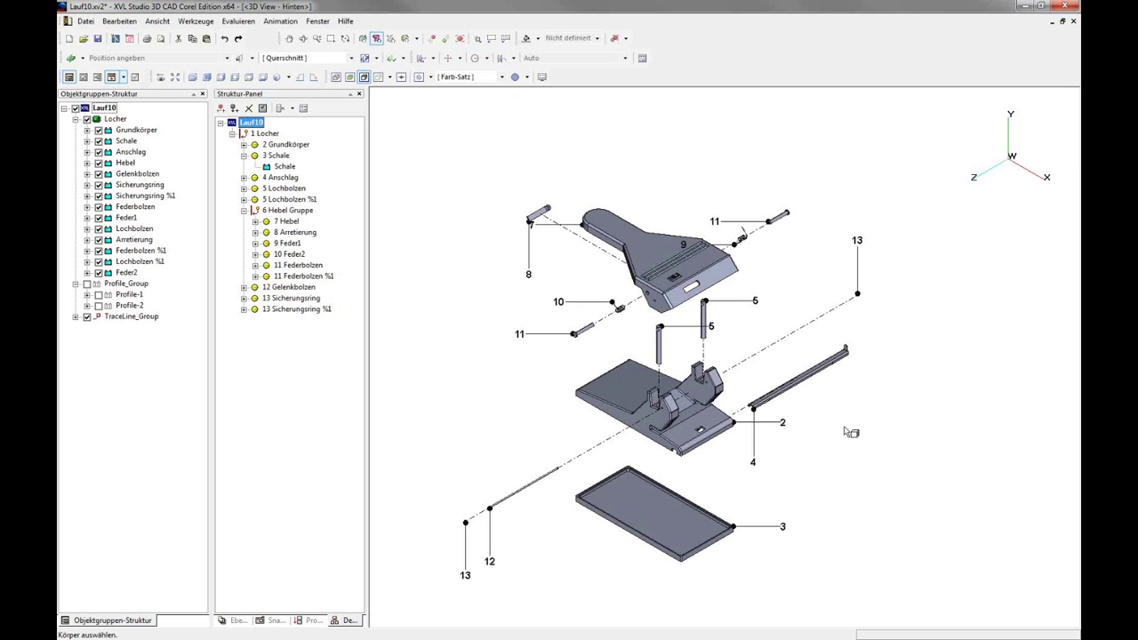
Step: Set notes 4 and 7 to extend to the right
{"action": "left_click", "coordinate": [754, 463]}
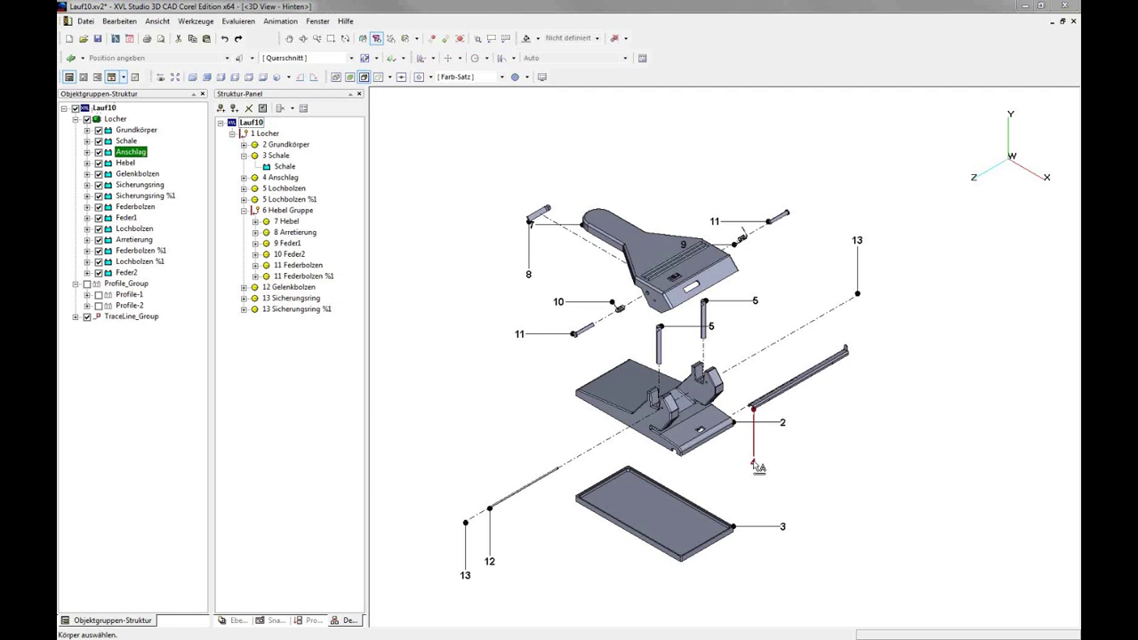
{"action": "double_click", "coordinate": [753, 463]}
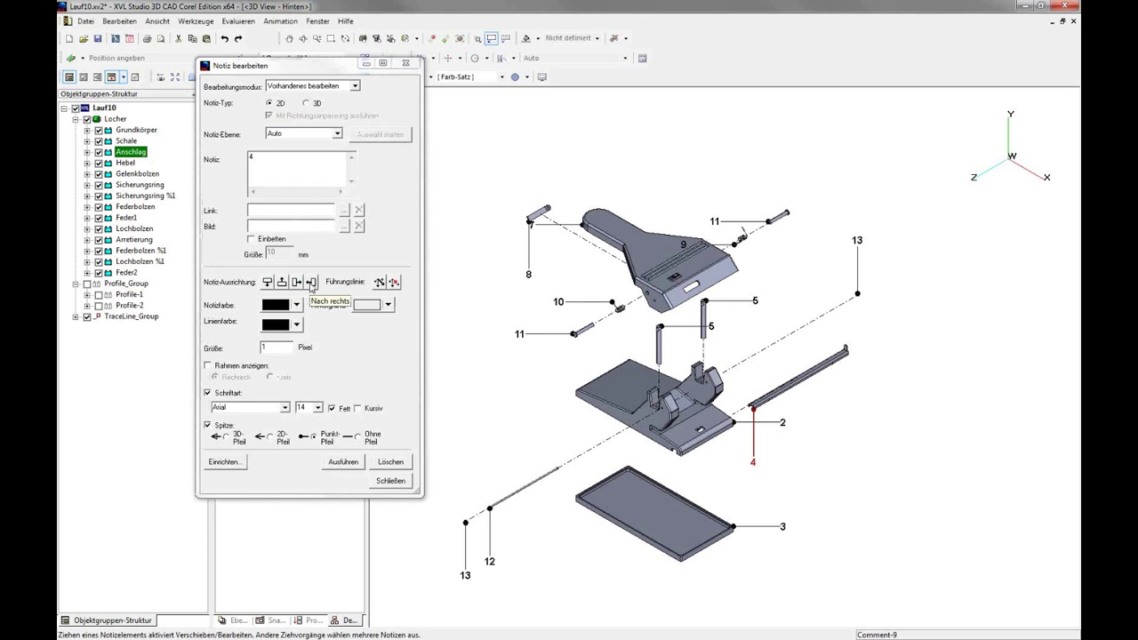
{"action": "left_click", "coordinate": [311, 282]}
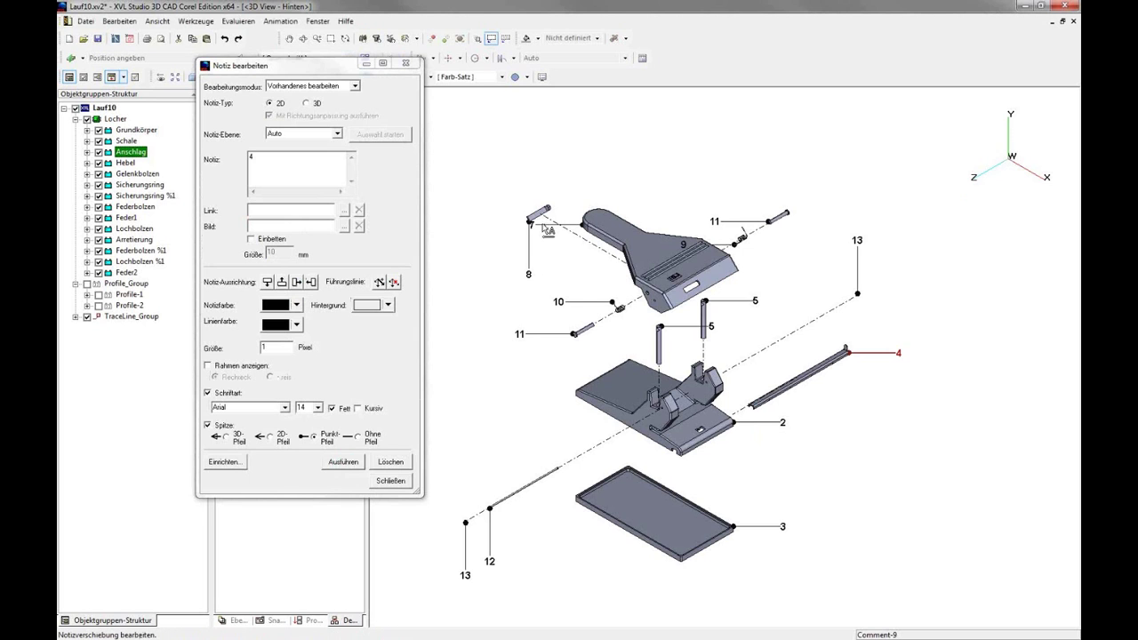
{"action": "left_click", "coordinate": [544, 227]}
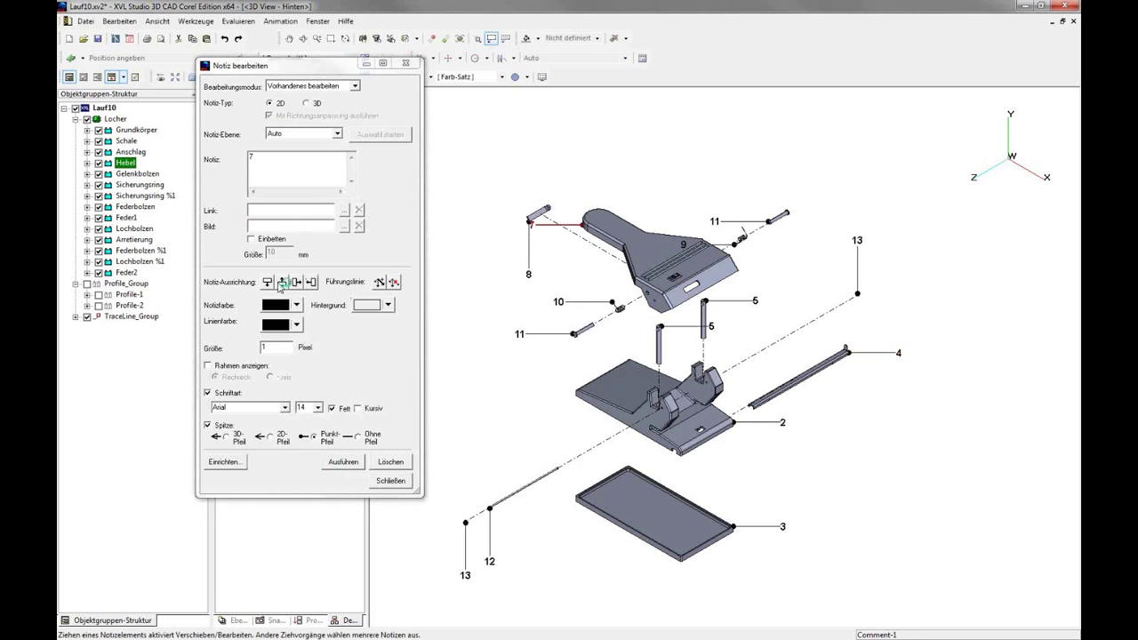
{"action": "left_click", "coordinate": [282, 283]}
{"action": "left_click", "coordinate": [311, 283]}
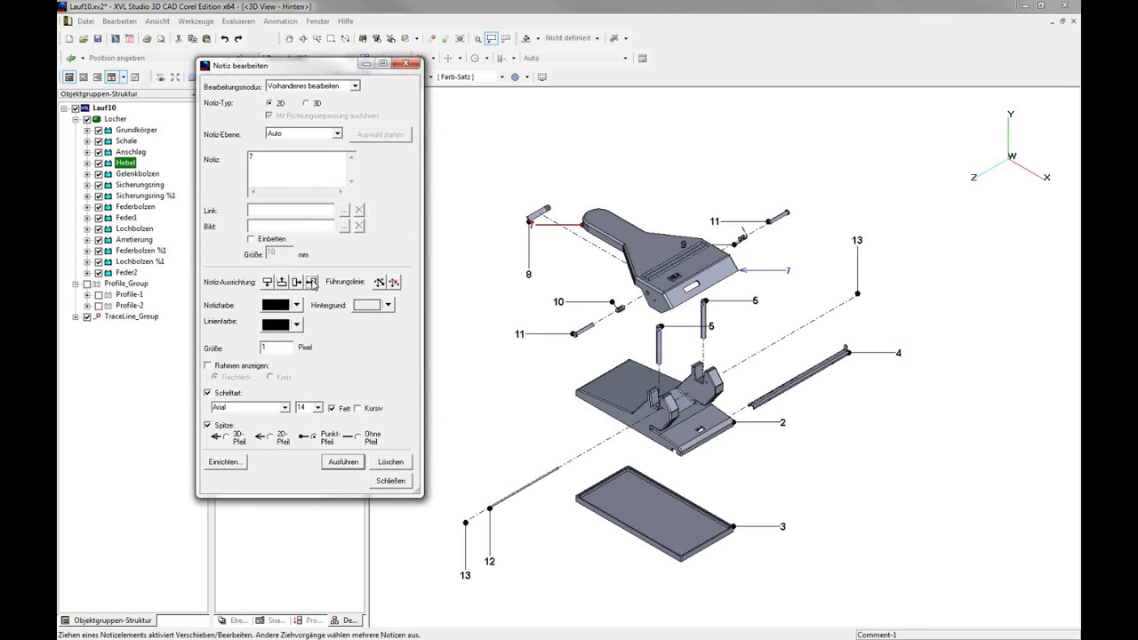
{"action": "left_click", "coordinate": [343, 461]}
Step: Point note 8 upward and note 9 to the right, then close Notiz bearbeiten
{"action": "left_click", "coordinate": [531, 277]}
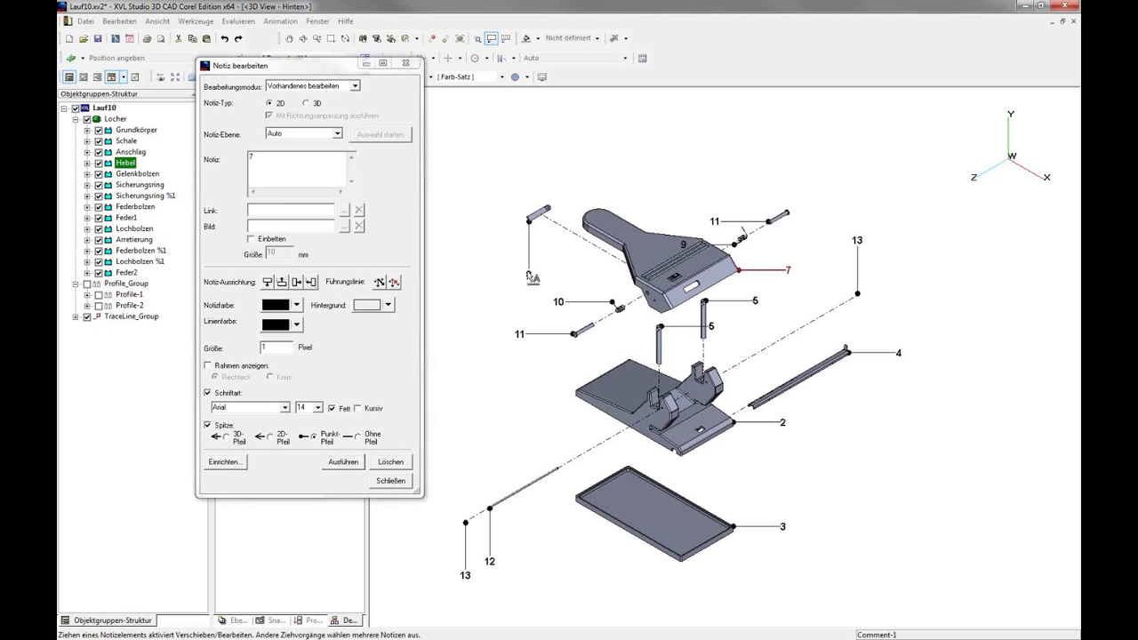
{"action": "left_click", "coordinate": [268, 283]}
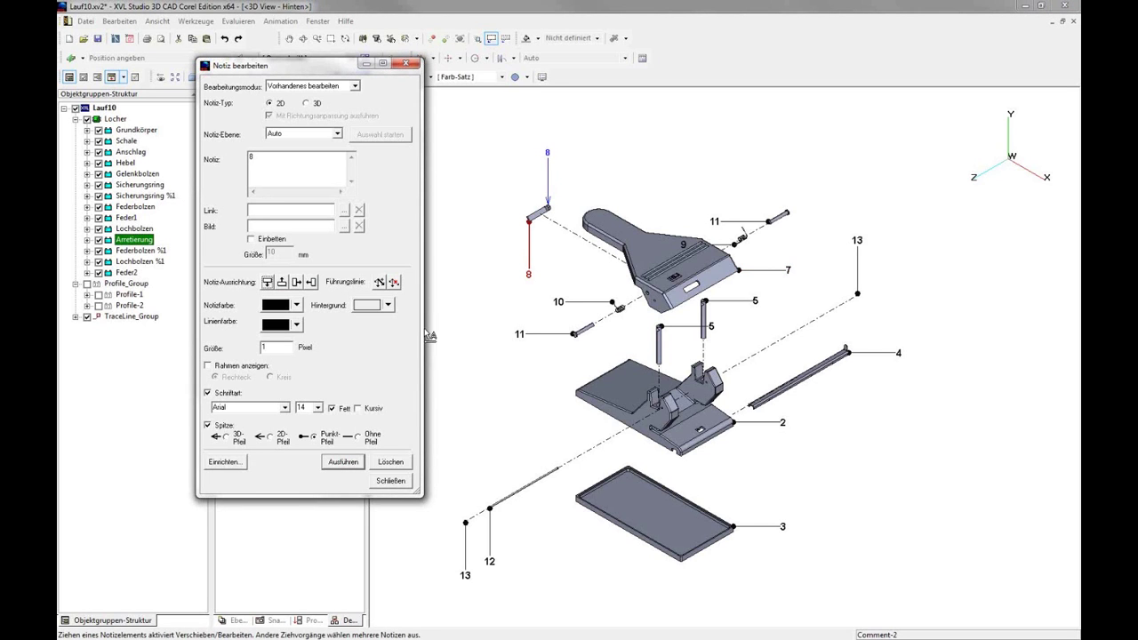
{"action": "left_click", "coordinate": [341, 462]}
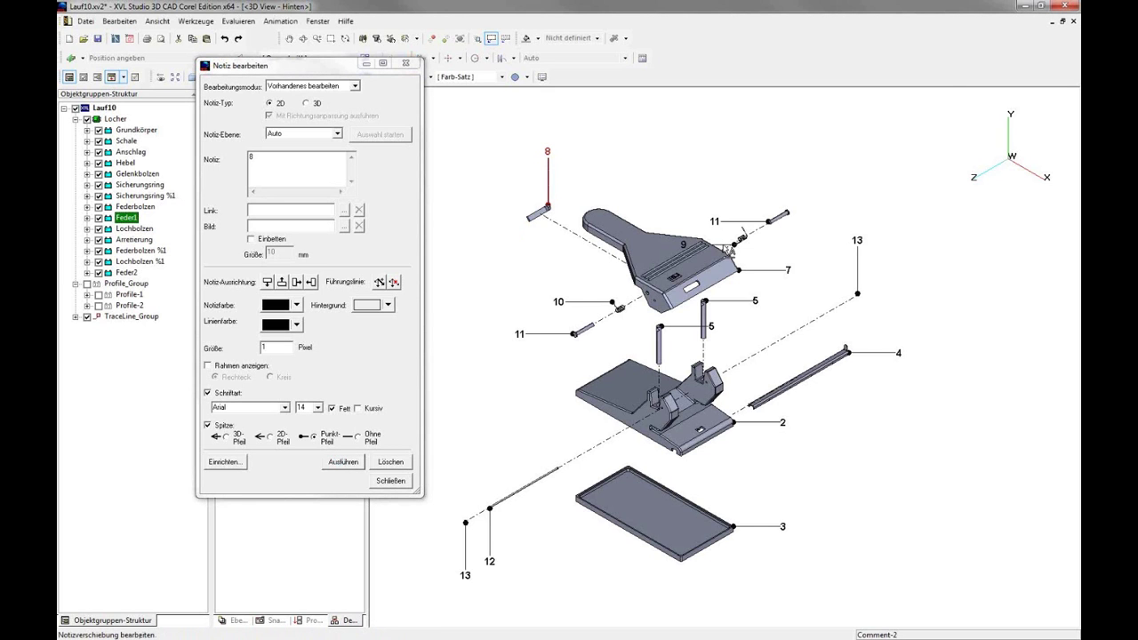
{"action": "left_click", "coordinate": [731, 252]}
{"action": "left_click", "coordinate": [310, 282]}
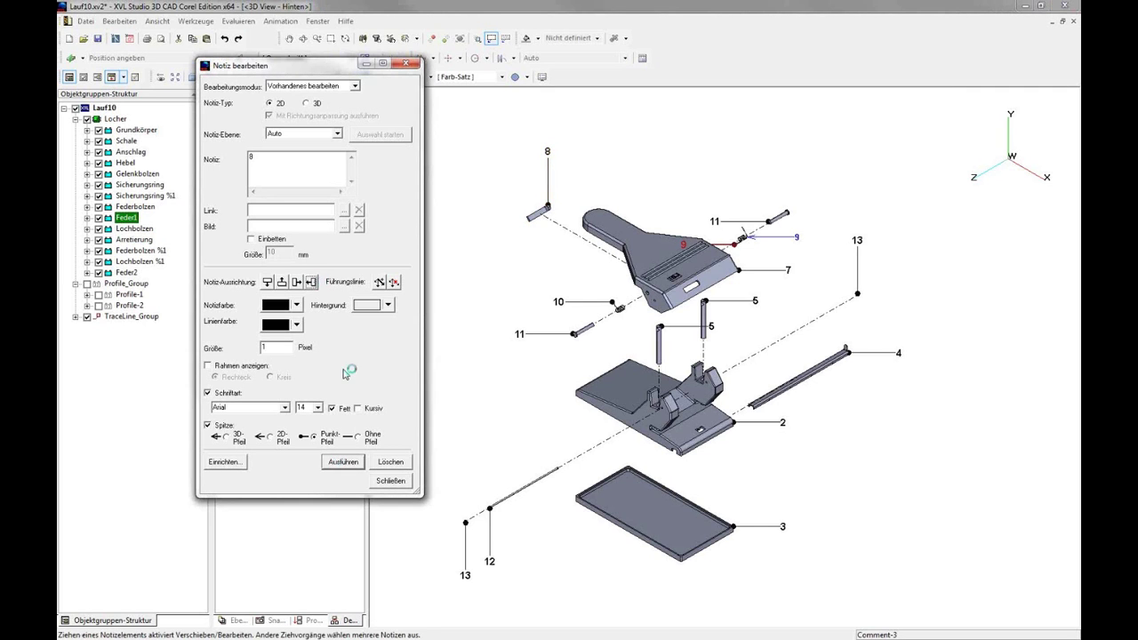
{"action": "left_click", "coordinate": [344, 462]}
{"action": "left_click", "coordinate": [400, 484]}
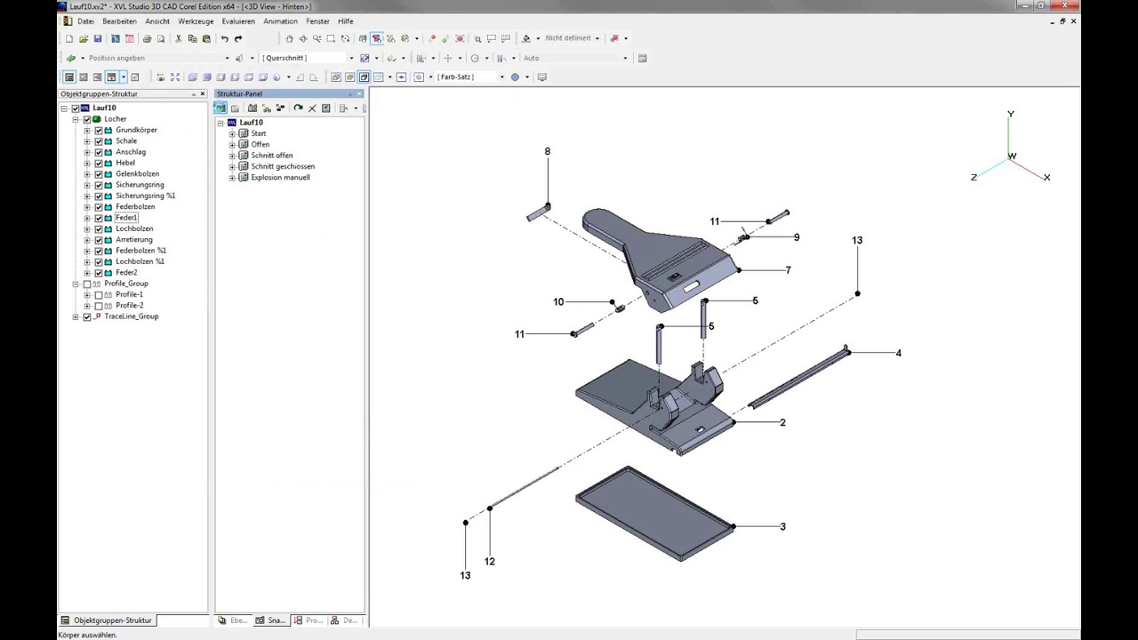
Step: Capture a new snapshot named 'Explosion auto' and save Lauf10.xv2
{"action": "left_click", "coordinate": [220, 108]}
{"action": "double_click", "coordinate": [264, 190]}
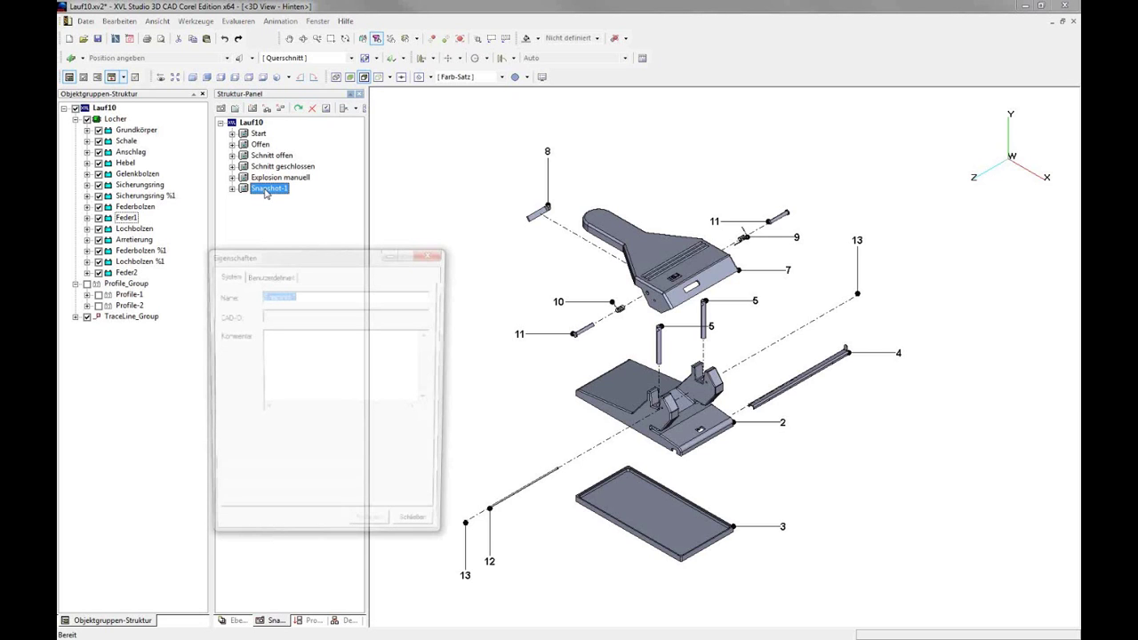
{"action": "type", "text": "Explosion auto"}
{"action": "key", "text": "Return"}
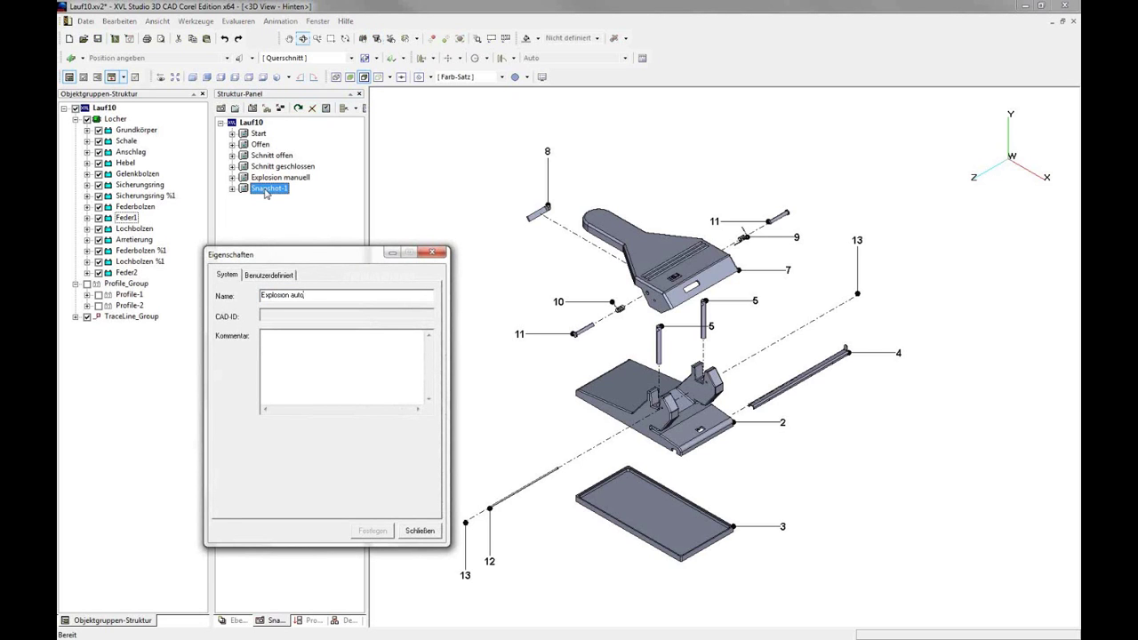
{"action": "left_click", "coordinate": [420, 531]}
{"action": "key", "text": "ctrl+s"}
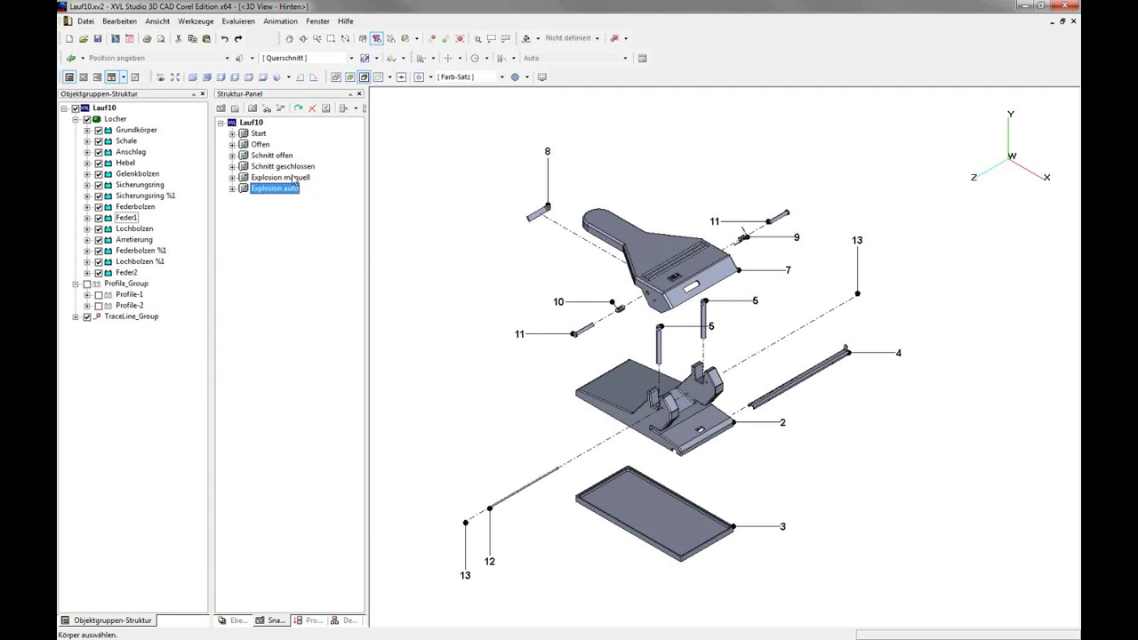
{"action": "left_click", "coordinate": [294, 177]}
Step: Apply snapshots Explosion manuell, Schnitt geschlossen, Schnitt offen, Start and finally Offen in turn
{"action": "left_click", "coordinate": [253, 108]}
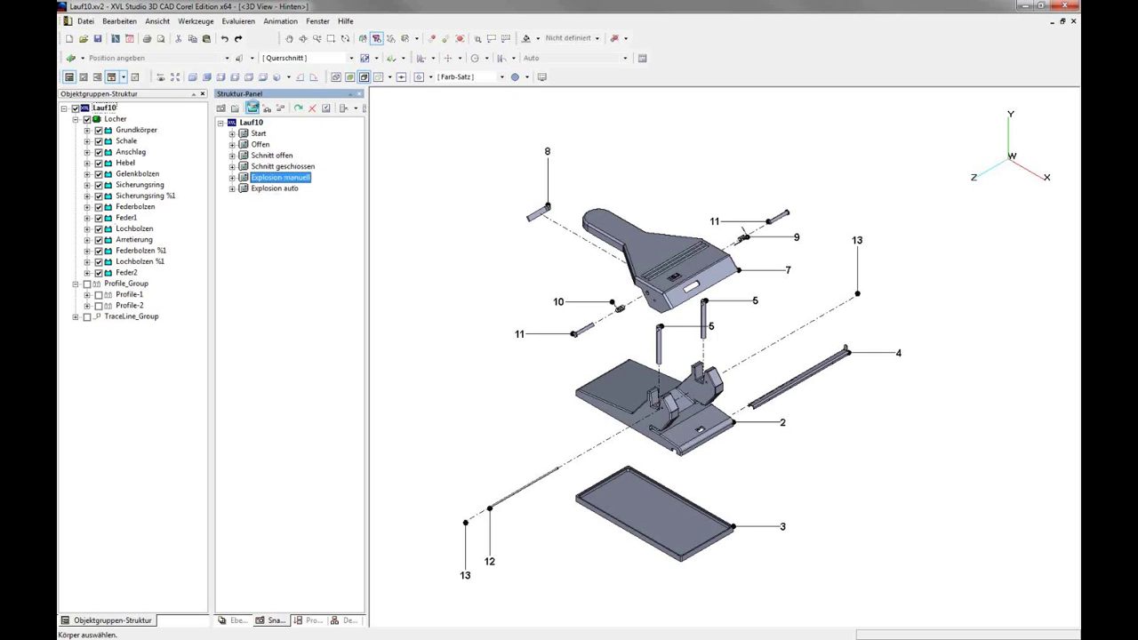
{"action": "left_click", "coordinate": [254, 109]}
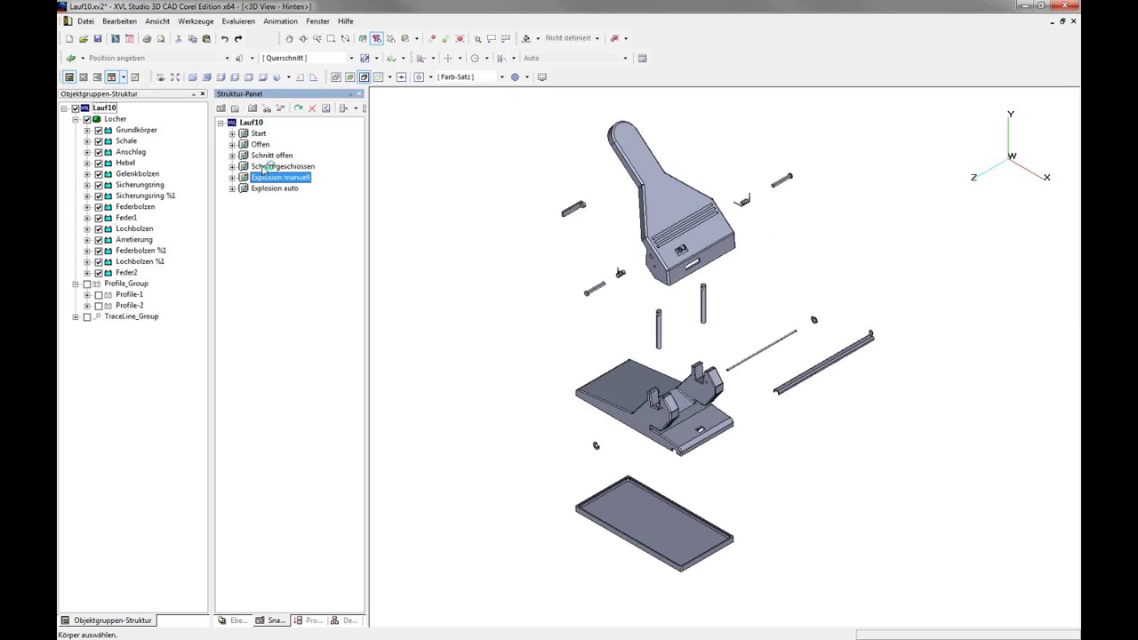
{"action": "left_click", "coordinate": [264, 167]}
{"action": "left_click", "coordinate": [253, 108]}
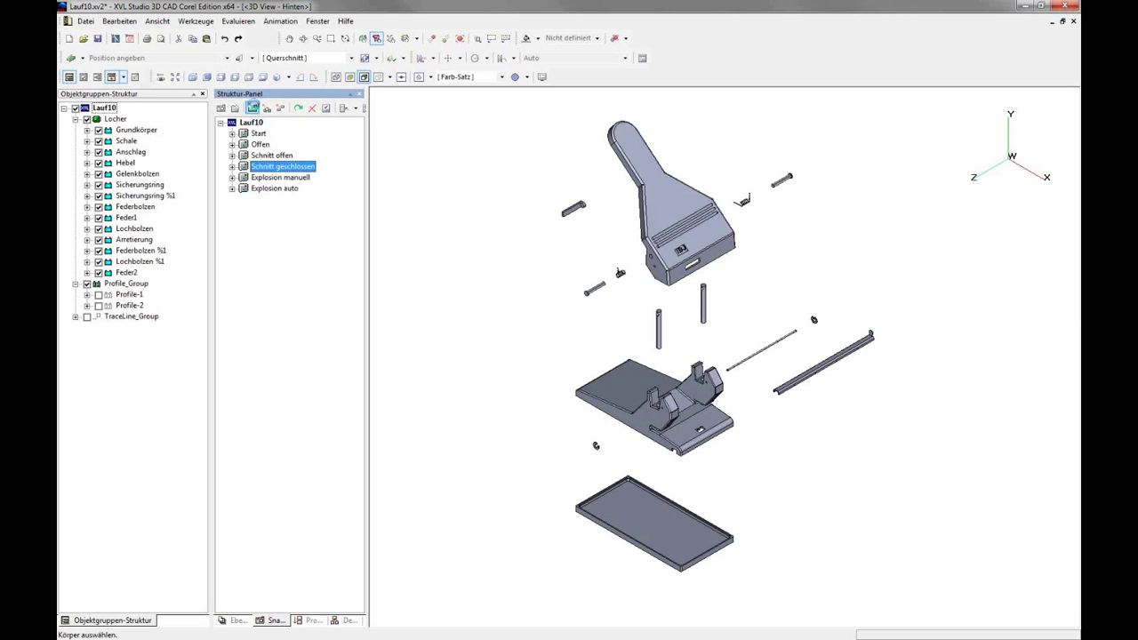
{"action": "left_click", "coordinate": [270, 156]}
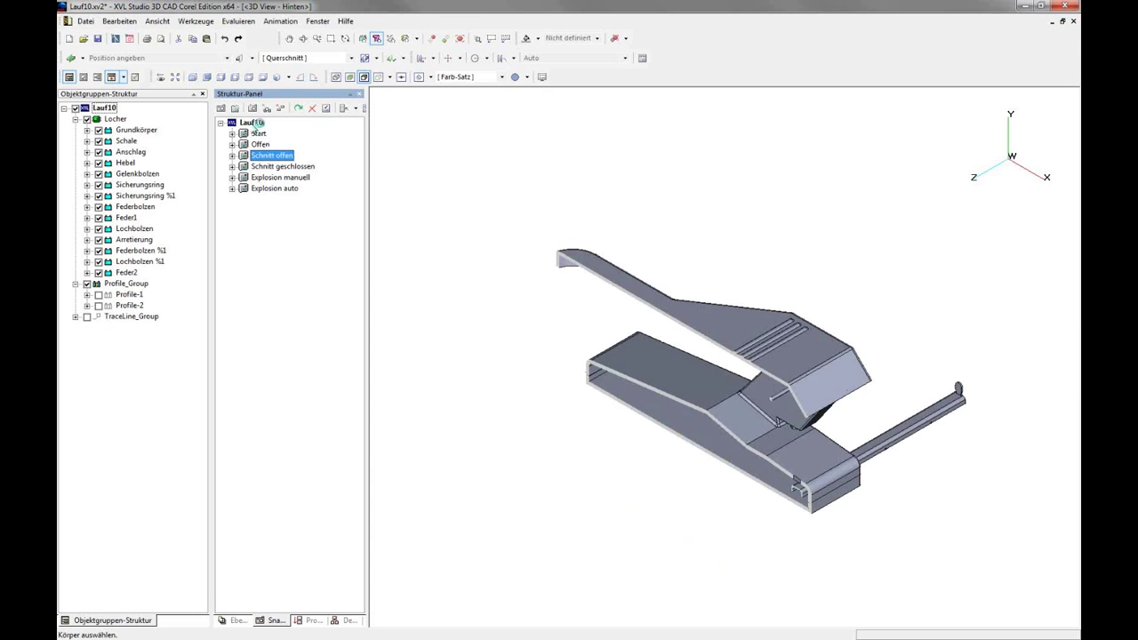
{"action": "left_click", "coordinate": [252, 107]}
{"action": "left_click", "coordinate": [253, 107]}
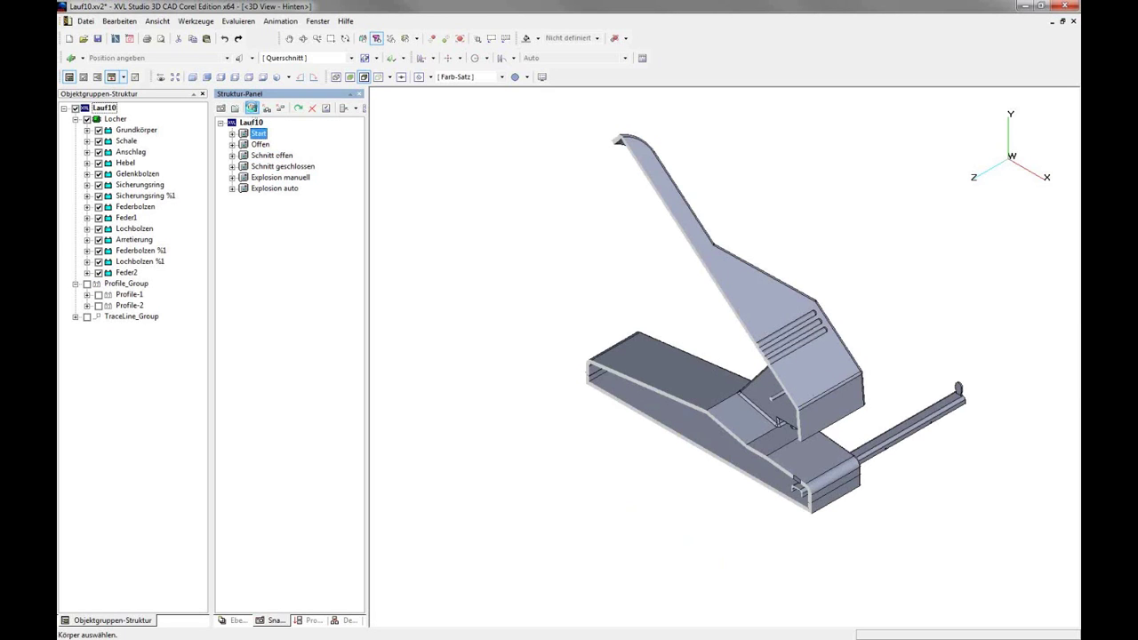
{"action": "left_click", "coordinate": [252, 108]}
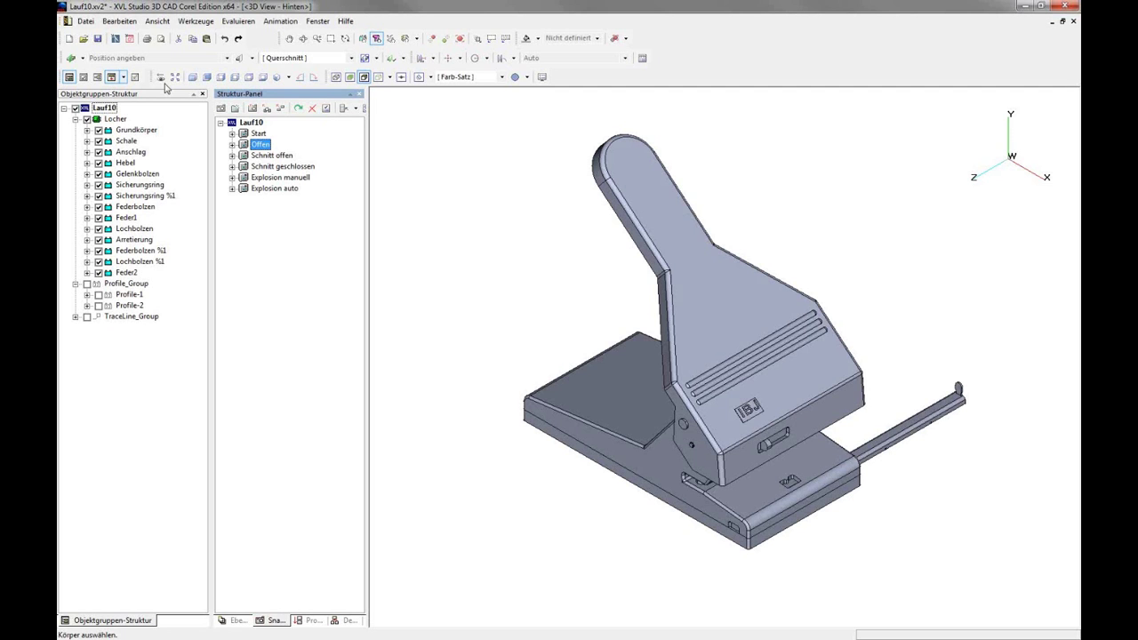
Step: Send the view to Corel DESIGNER using the ols illustration settings preset
{"action": "left_click", "coordinate": [115, 38]}
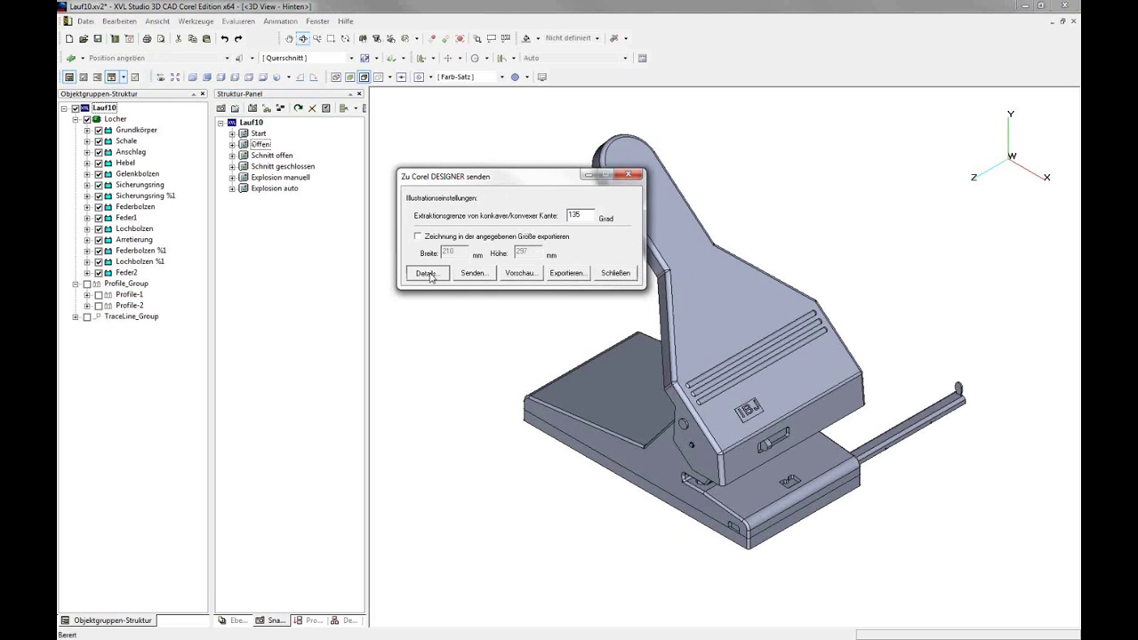
{"action": "left_click", "coordinate": [428, 273]}
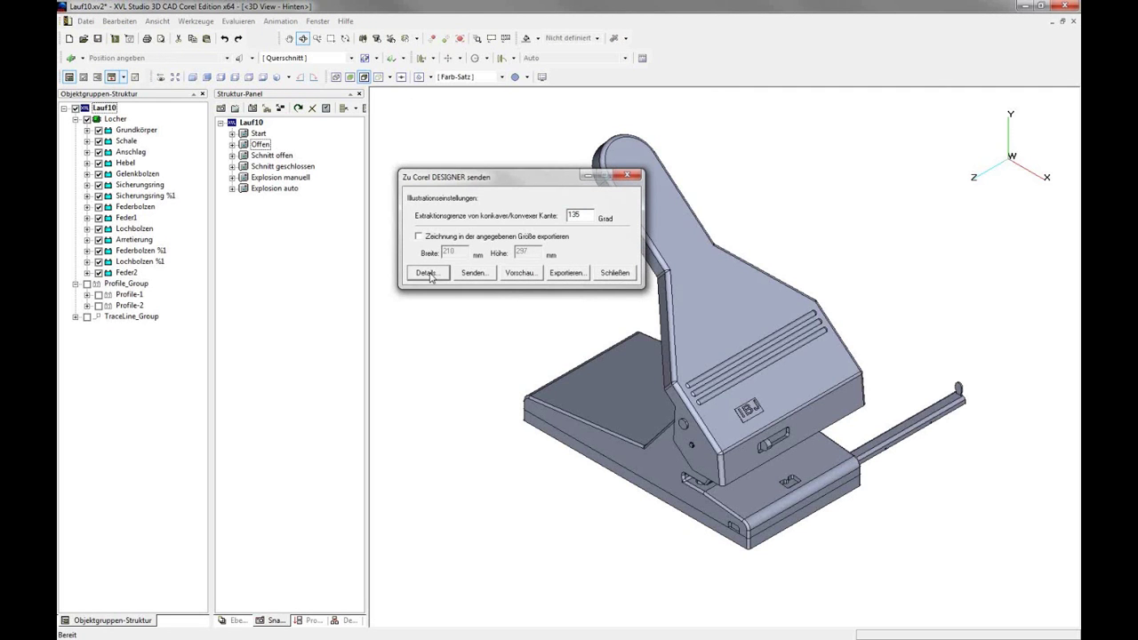
{"action": "left_click", "coordinate": [428, 273]}
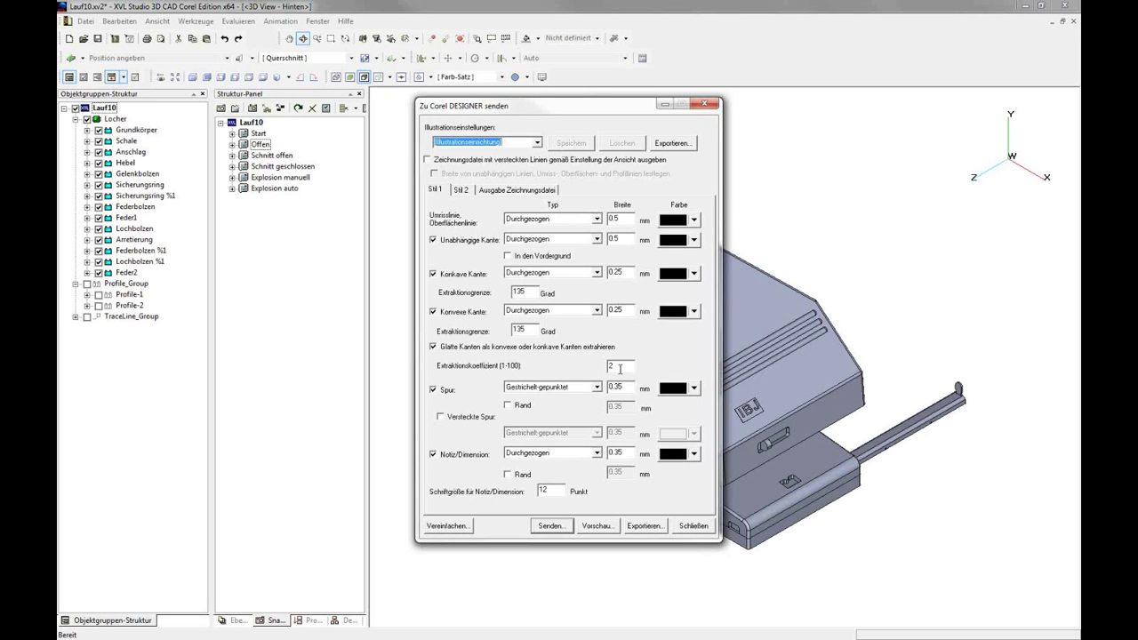
{"action": "left_click", "coordinate": [538, 143]}
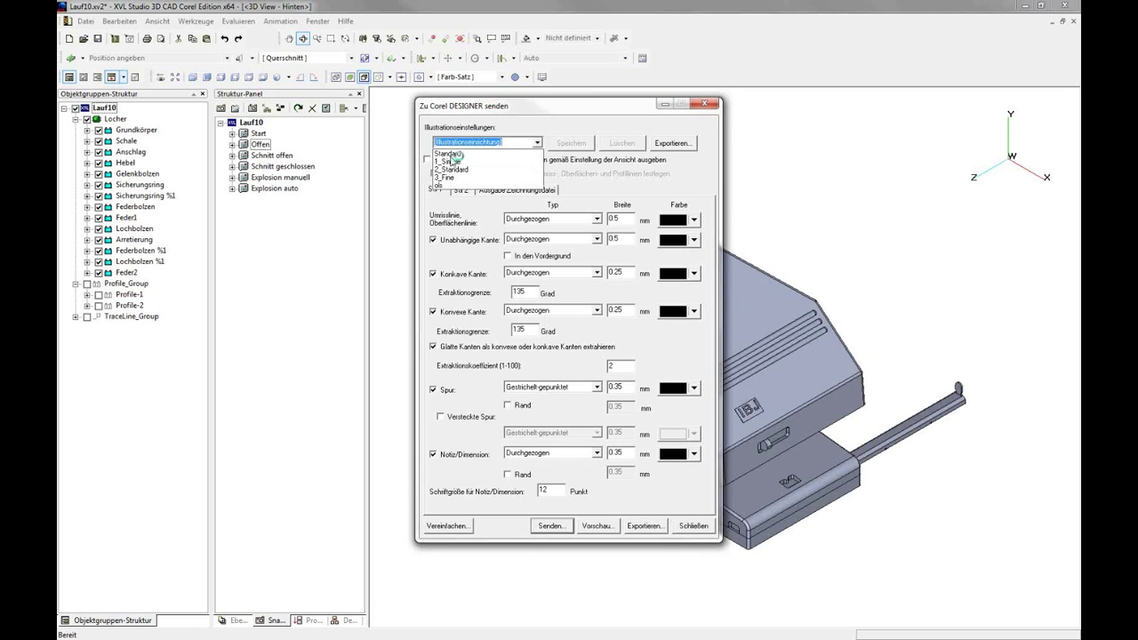
{"action": "left_click", "coordinate": [451, 183]}
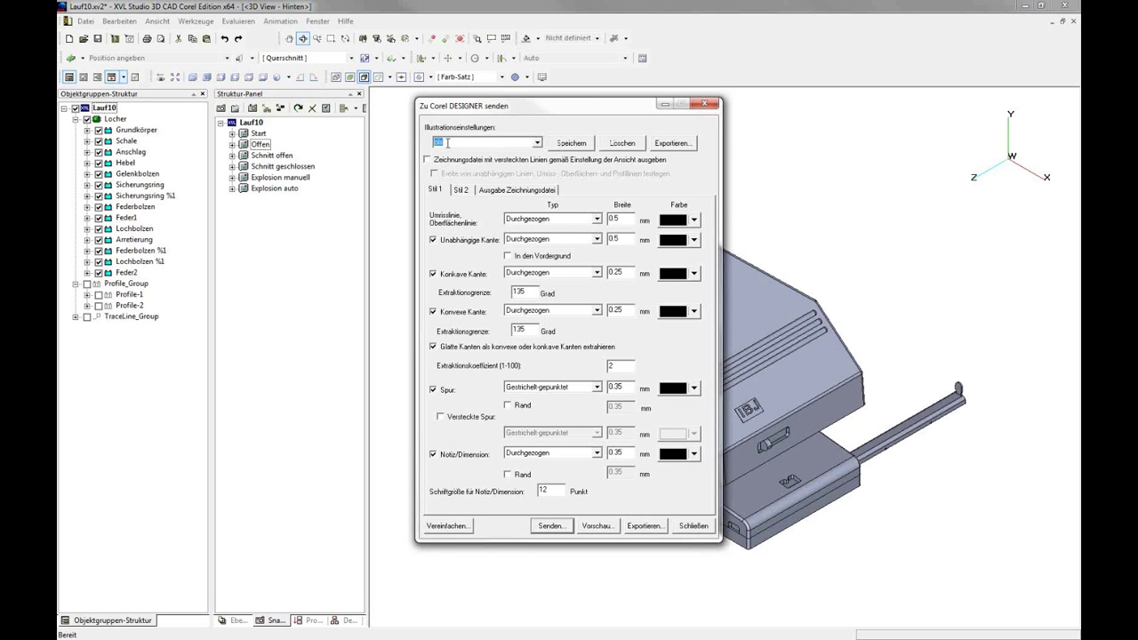
{"action": "left_click", "coordinate": [557, 528]}
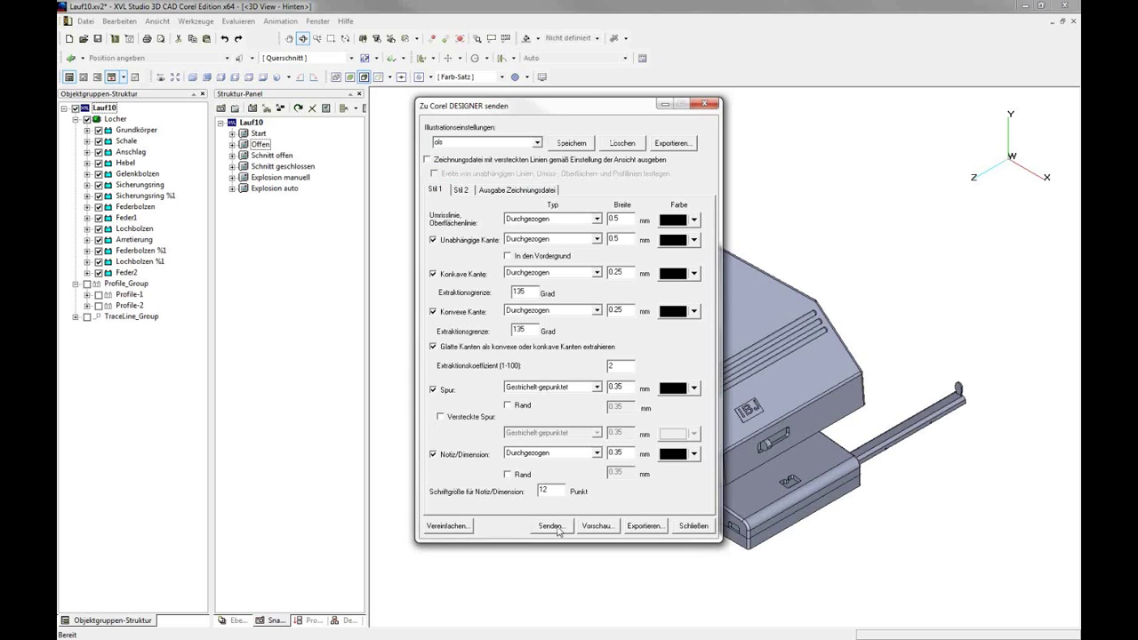
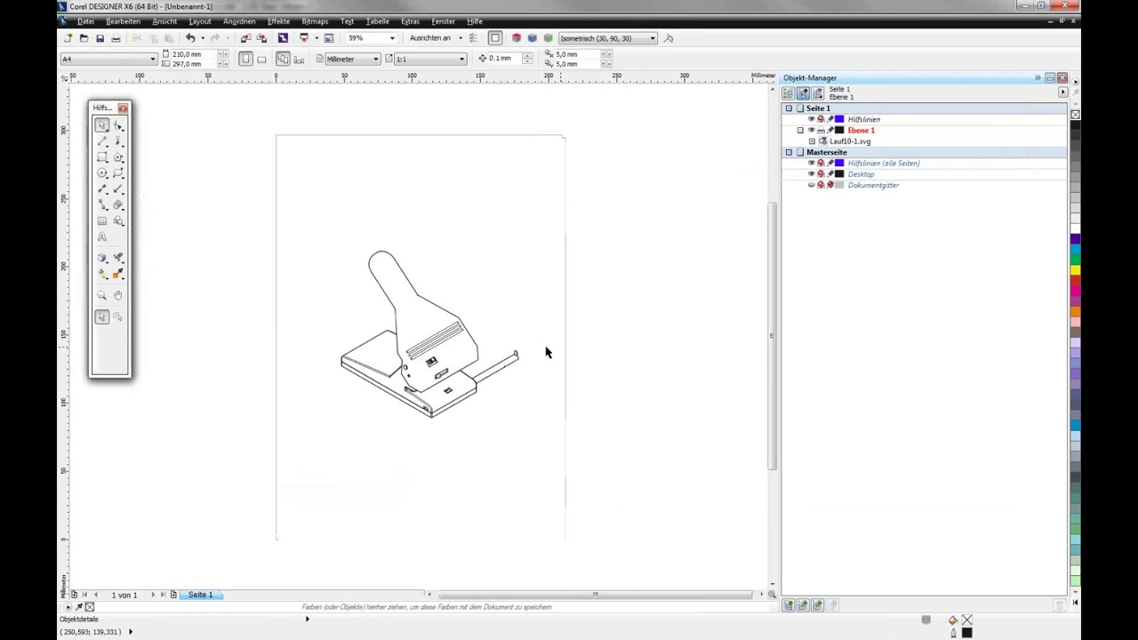
Step: Zoom the hole punch line drawing to 150%, centre it, then pick the Start state
{"action": "scroll", "coordinate": [546, 353], "scroll_direction": "up", "scroll_amount": 4}
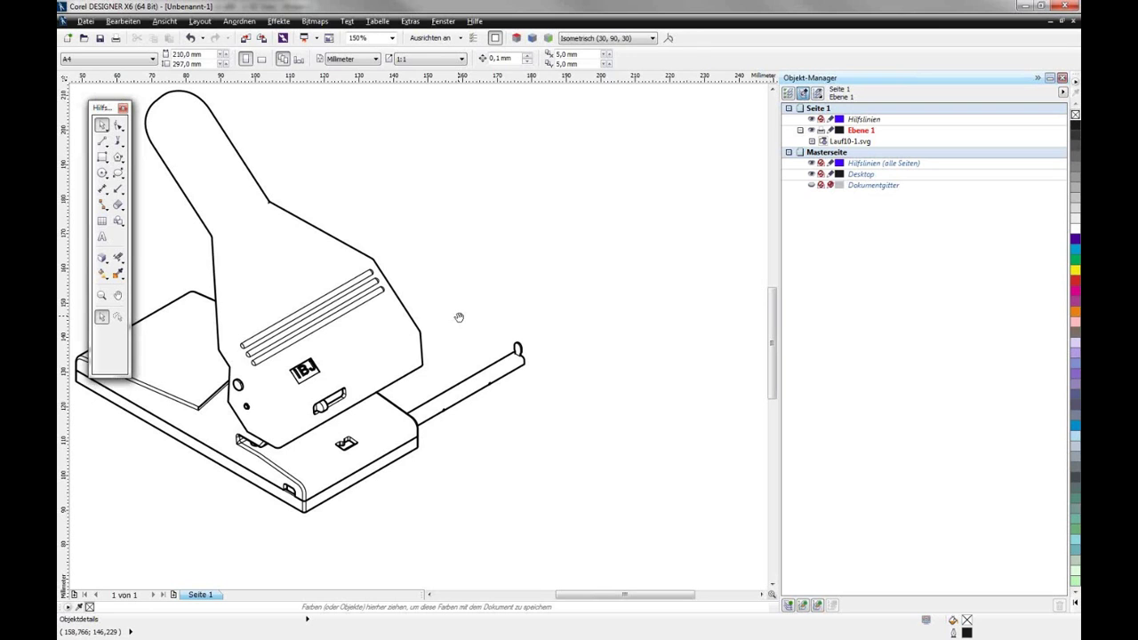
{"action": "middle_click_drag", "start_coordinate": [459, 317], "coordinate": [564, 338]}
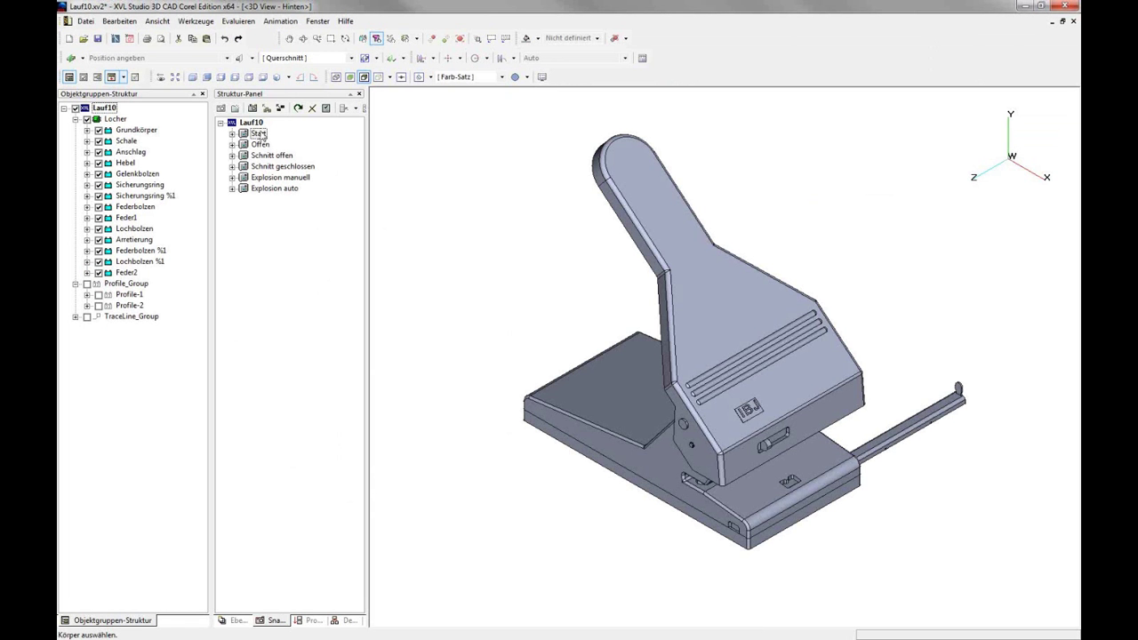
{"action": "left_click", "coordinate": [258, 133]}
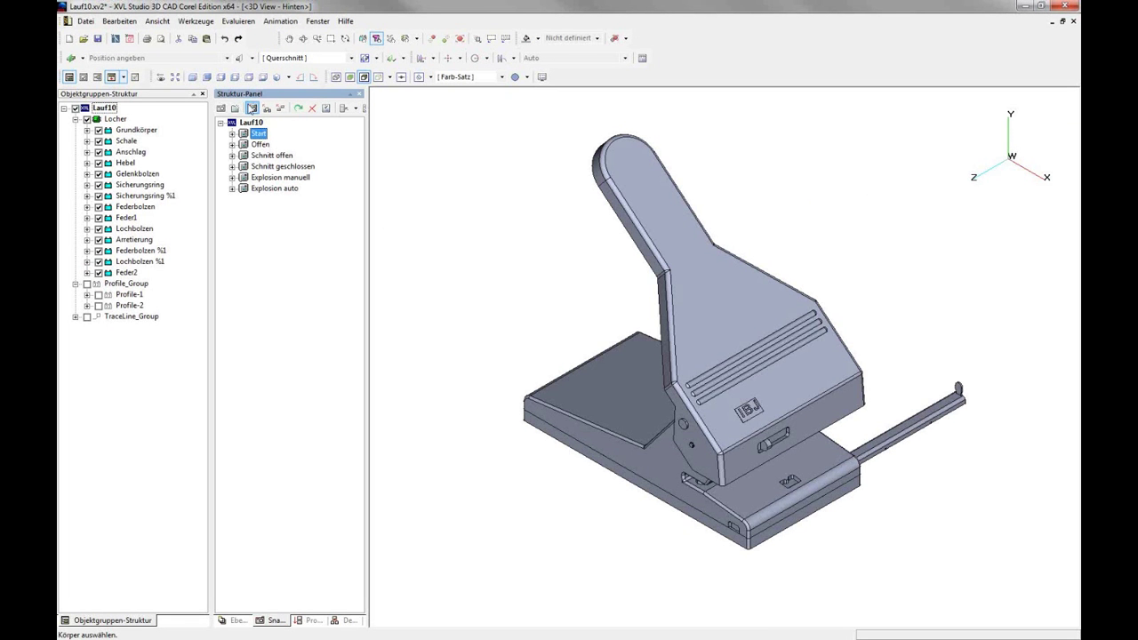
Step: Apply the Lauf10 Start state so the lever lowers, then begin opening another model
{"action": "left_click", "coordinate": [251, 108]}
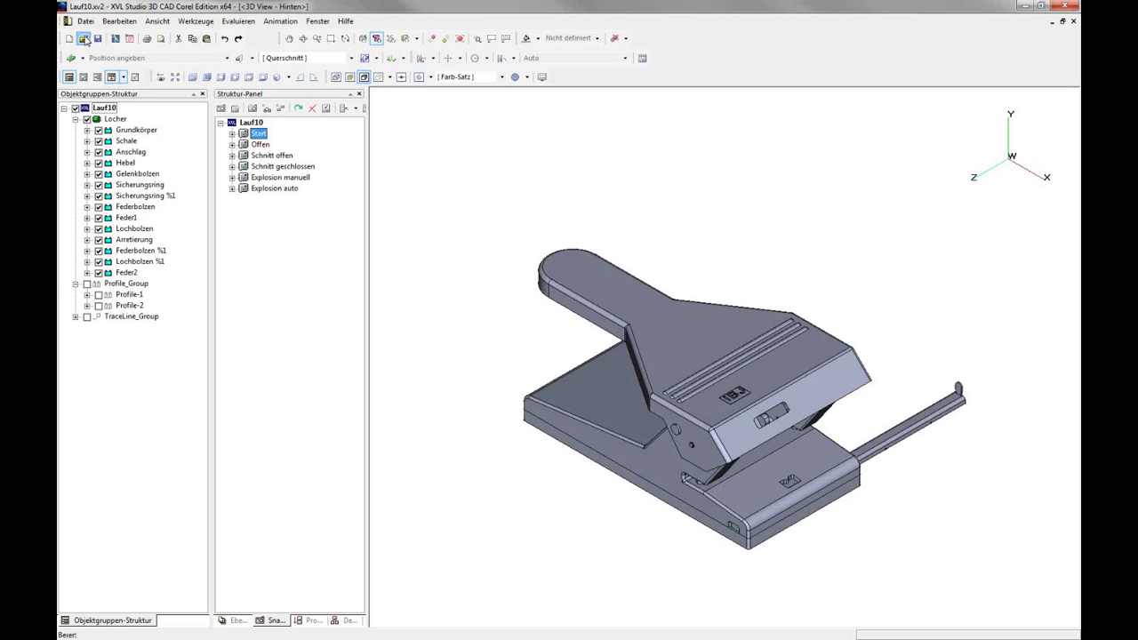
{"action": "left_click", "coordinate": [84, 39]}
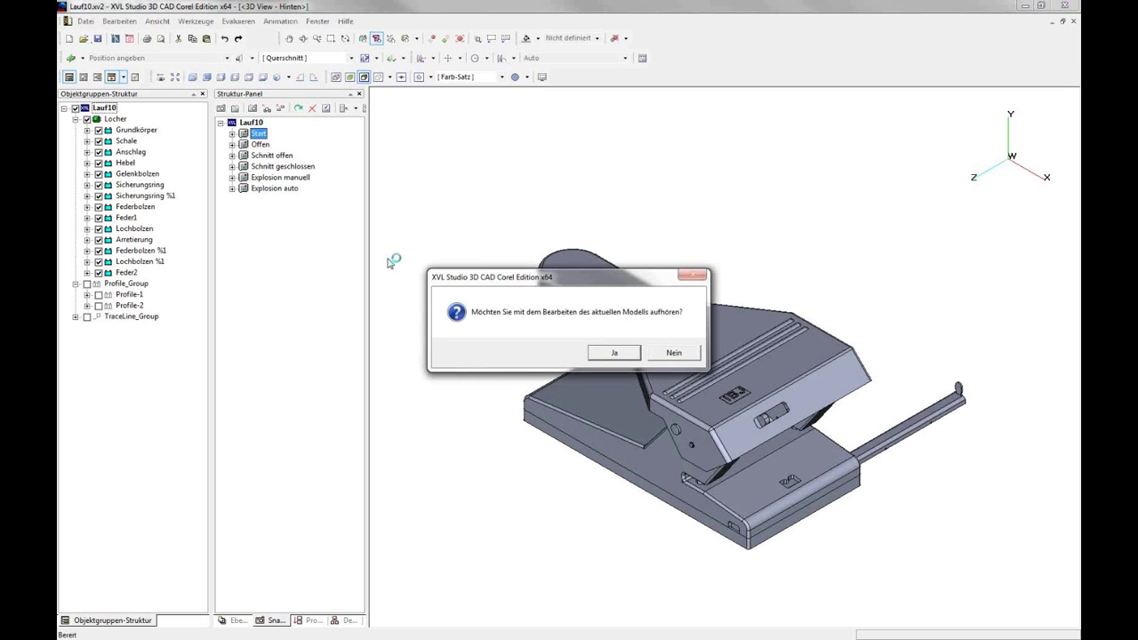
Step: Leave Lauf10 and open Locher.SLDASM from Version_02, showing Alle Dateien (*.*)
{"action": "key", "text": "Return"}
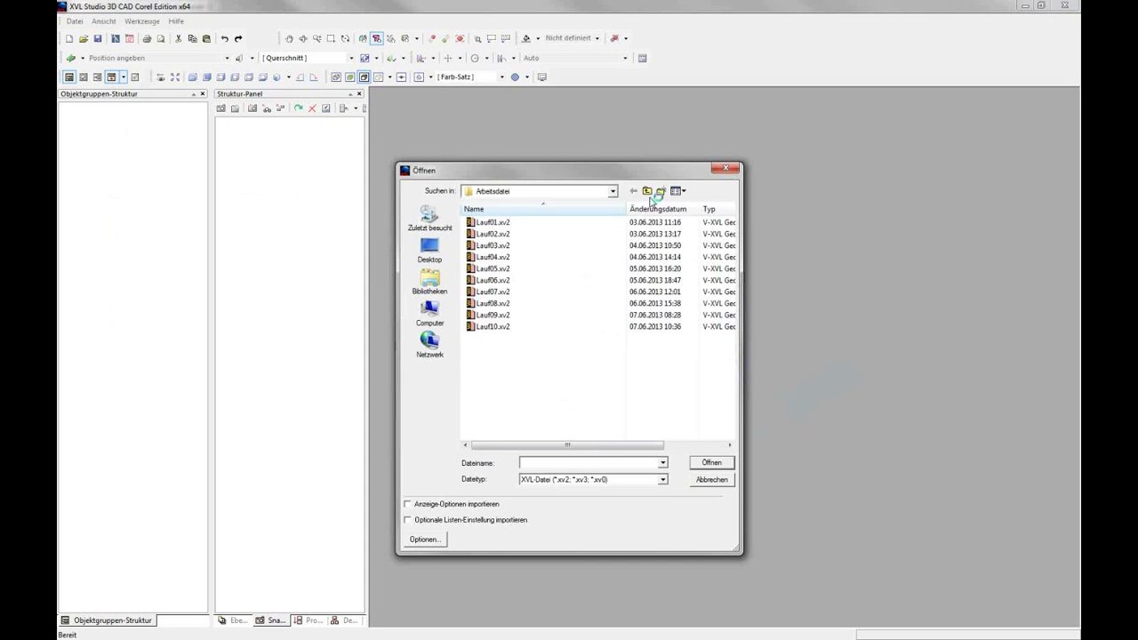
{"action": "left_click", "coordinate": [648, 192]}
{"action": "left_click", "coordinate": [663, 480]}
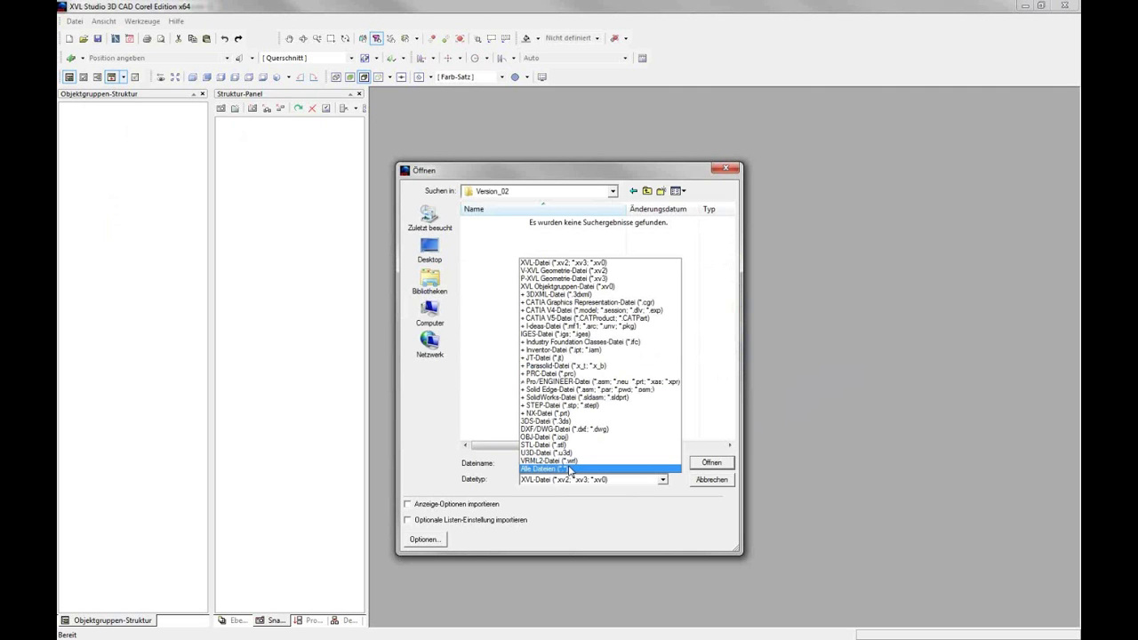
{"action": "left_click", "coordinate": [569, 469]}
{"action": "left_click", "coordinate": [491, 327]}
{"action": "left_click", "coordinate": [709, 463]}
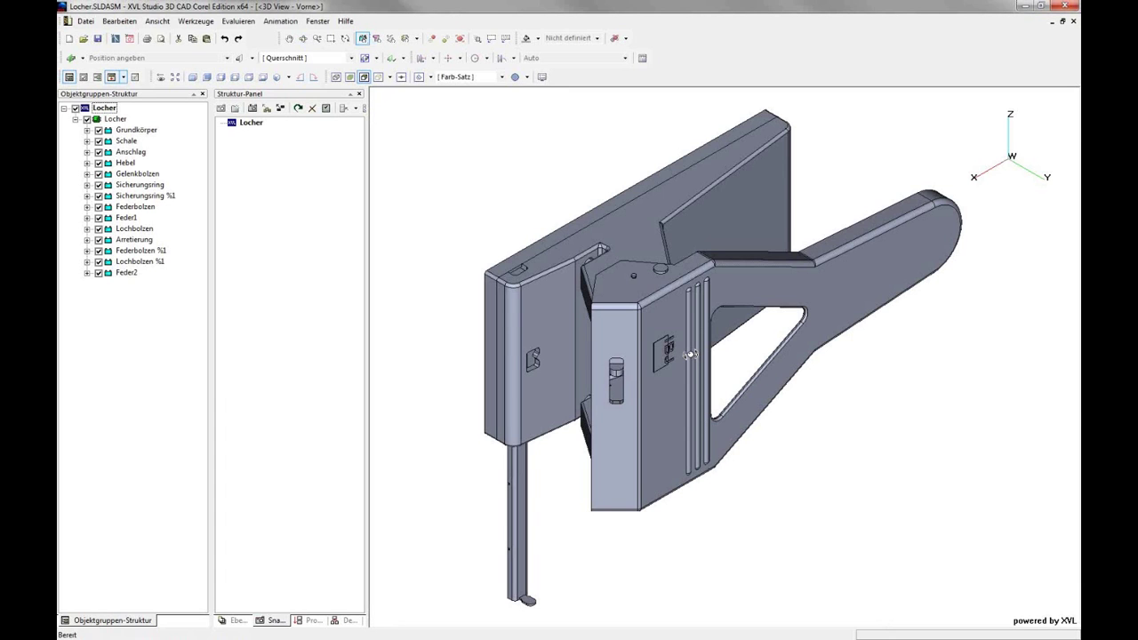
Step: Orbit the Locher assembly to a new angle, select Feder2, and switch the side panel page
{"action": "mouse_move", "coordinate": [690, 354]}
{"action": "left_mouse_down"}
{"action": "mouse_move", "coordinate": [630, 335]}
{"action": "mouse_move", "coordinate": [635, 176]}
{"action": "mouse_move", "coordinate": [720, 249]}
{"action": "mouse_move", "coordinate": [707, 266]}
{"action": "left_mouse_up"}
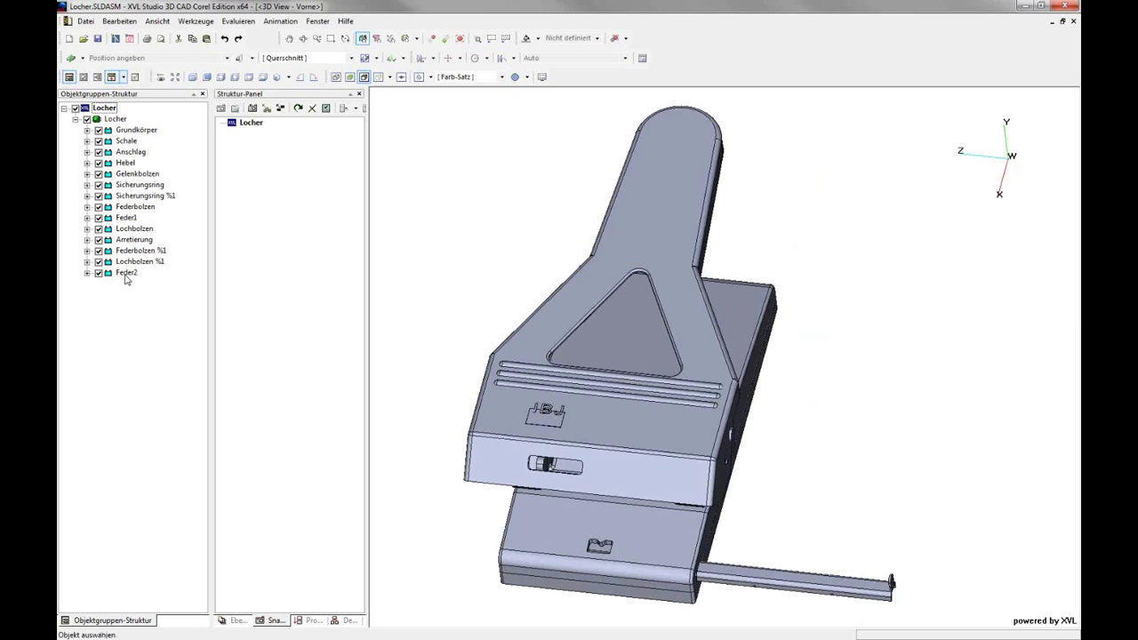
{"action": "left_click", "coordinate": [126, 278]}
{"action": "left_click", "coordinate": [350, 621]}
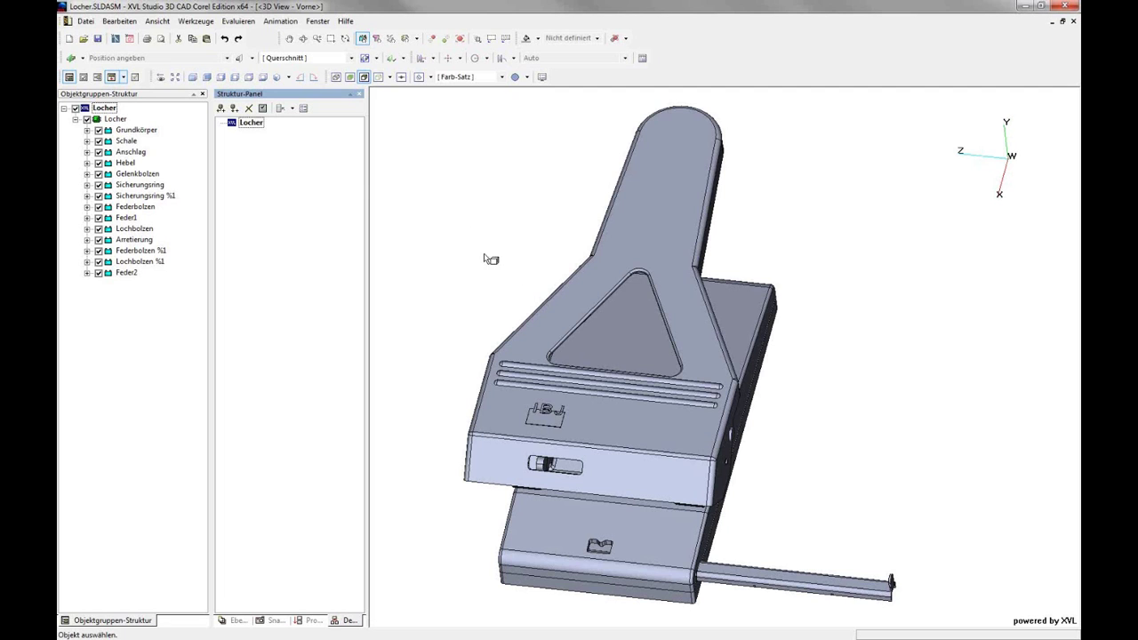
Step: Start Auto-Erkennung und -Update [1/2] using Lauf10.xv2 from the Arbeitsdatei folder
{"action": "left_click", "coordinate": [86, 21]}
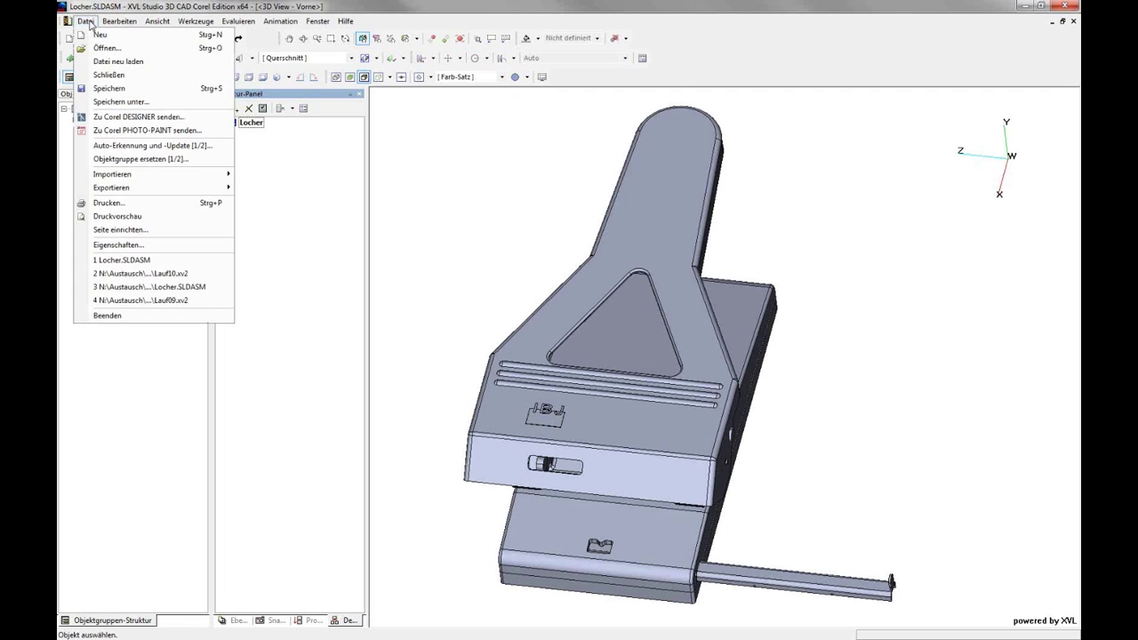
{"action": "left_click", "coordinate": [127, 146]}
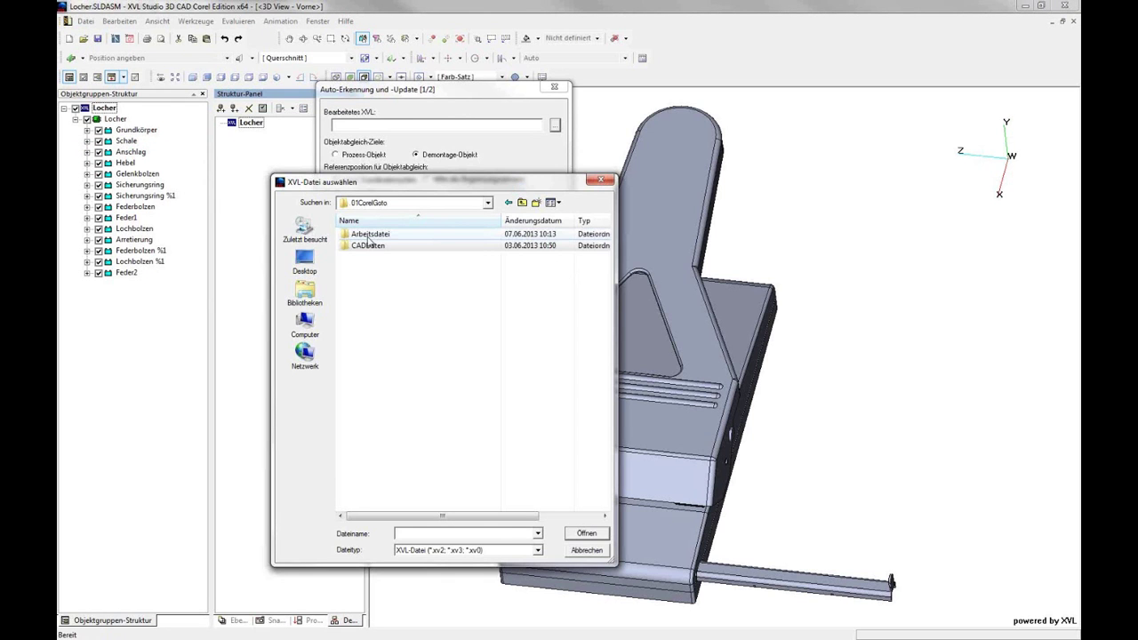
{"action": "double_click", "coordinate": [368, 235]}
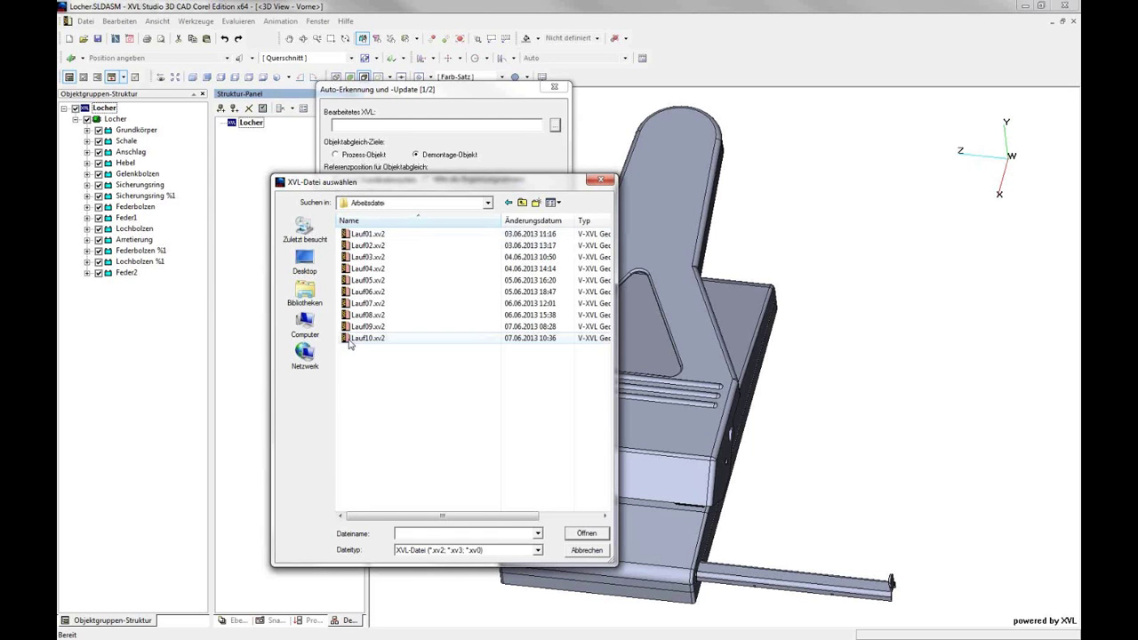
{"action": "left_click", "coordinate": [350, 339]}
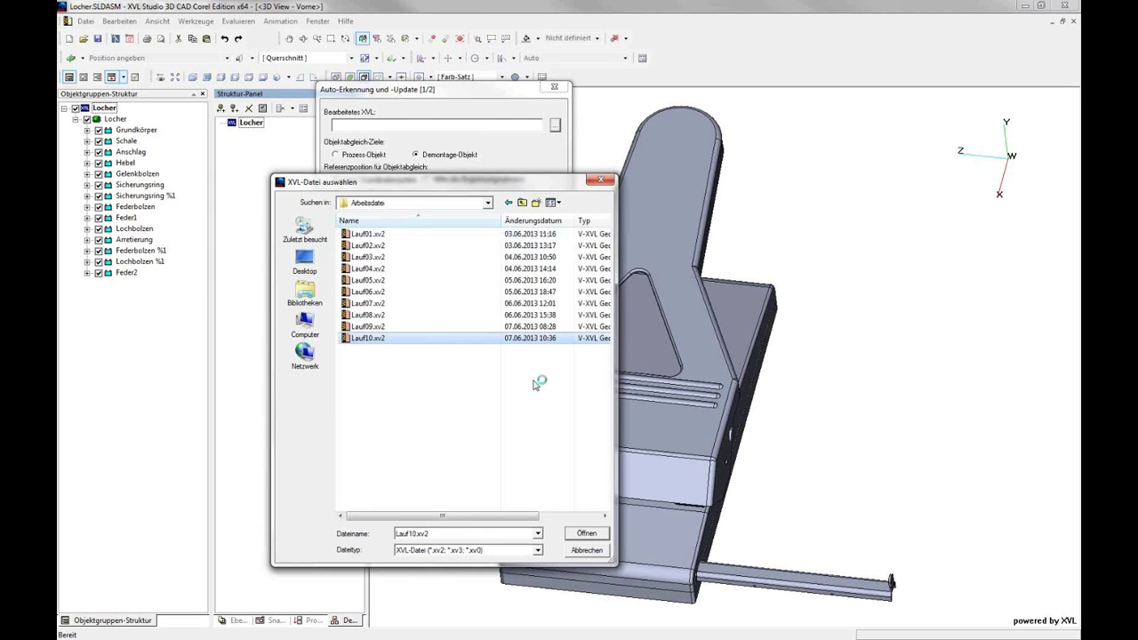
{"action": "left_click", "coordinate": [588, 536]}
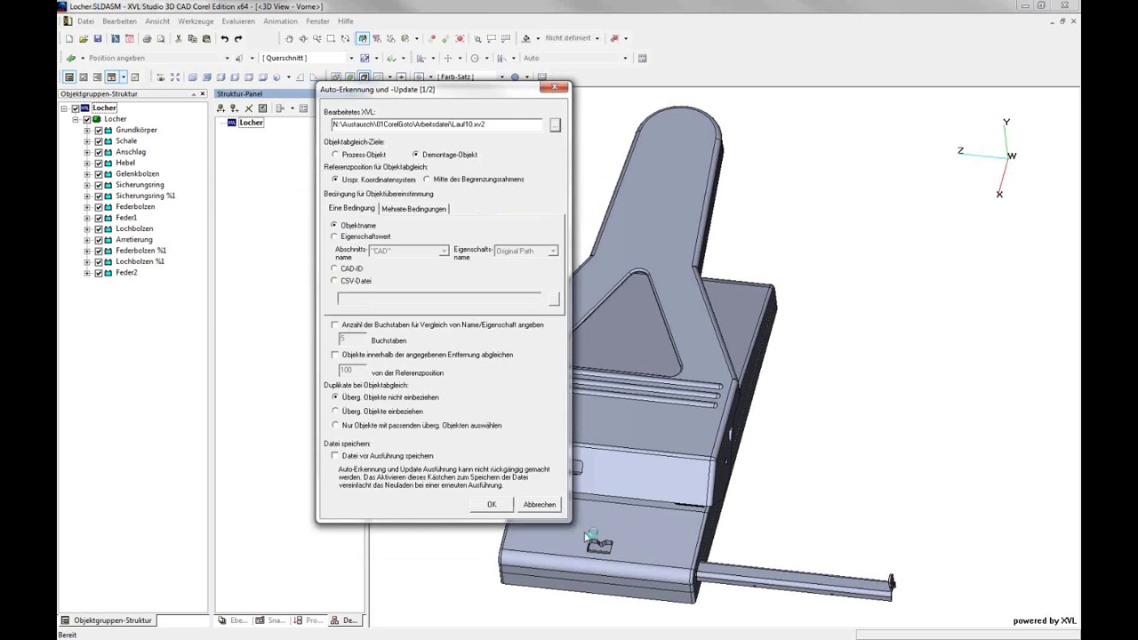
{"action": "left_click", "coordinate": [494, 505]}
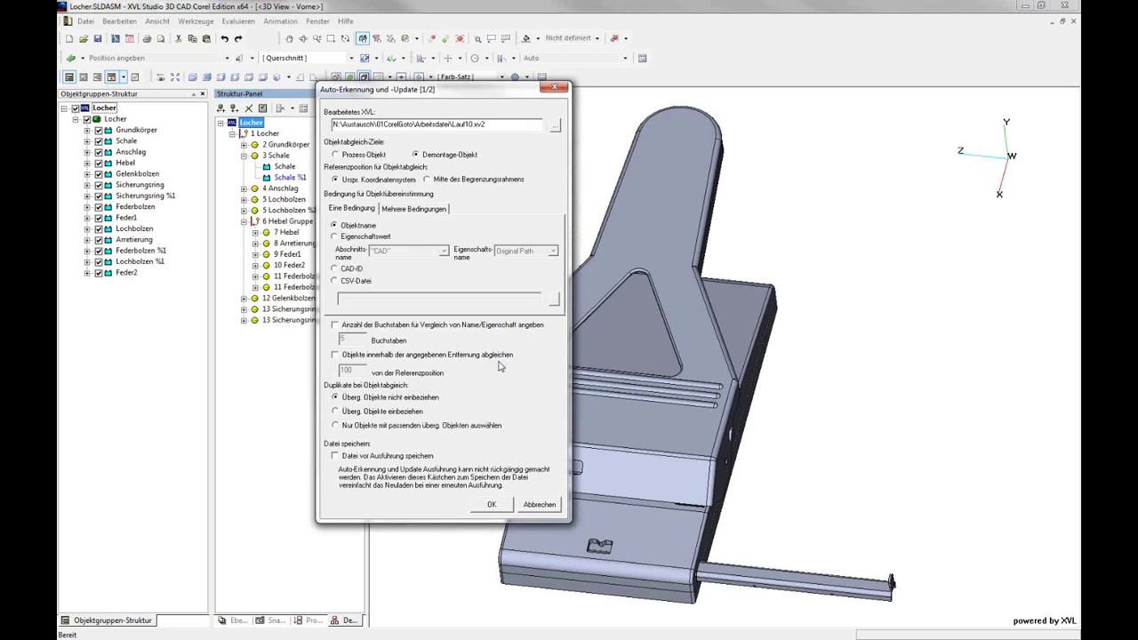
Step: Apply update step 1, then compare original and %1 copies under 7 Hebel and 8 Arretierung
{"action": "left_click", "coordinate": [115, 119]}
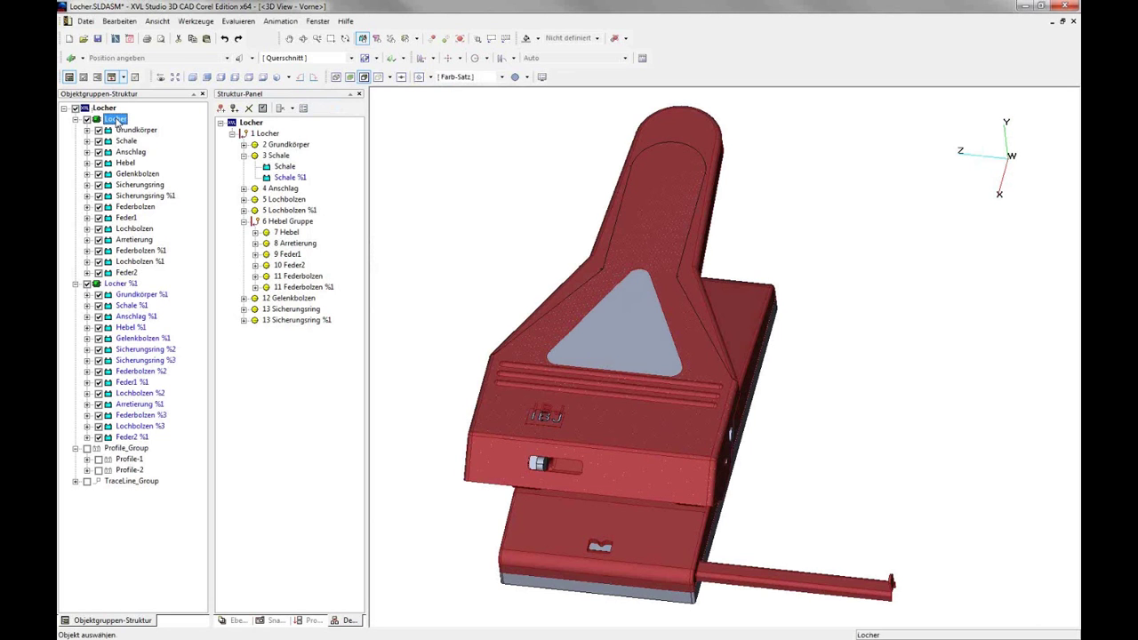
{"action": "left_click", "coordinate": [123, 284]}
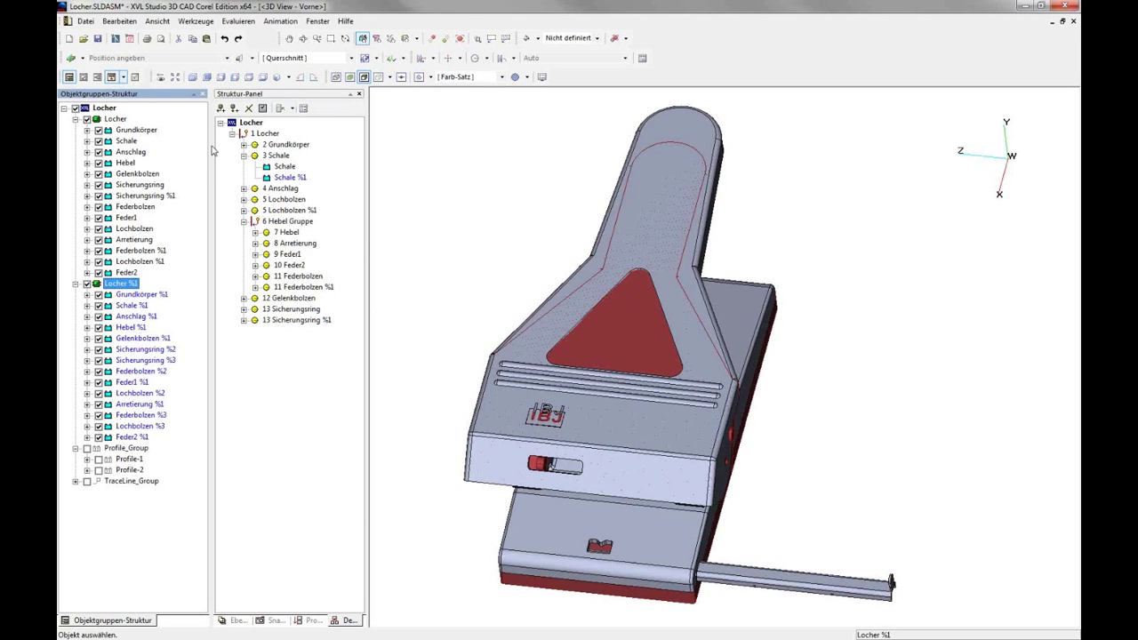
{"action": "left_click", "coordinate": [256, 233]}
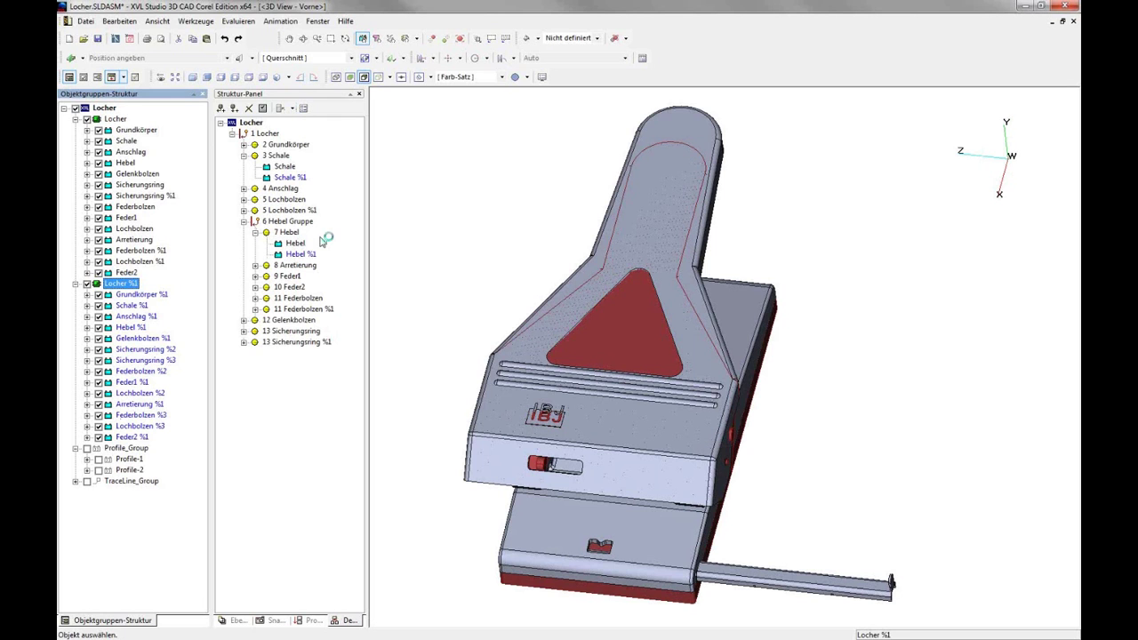
{"action": "left_click", "coordinate": [295, 242]}
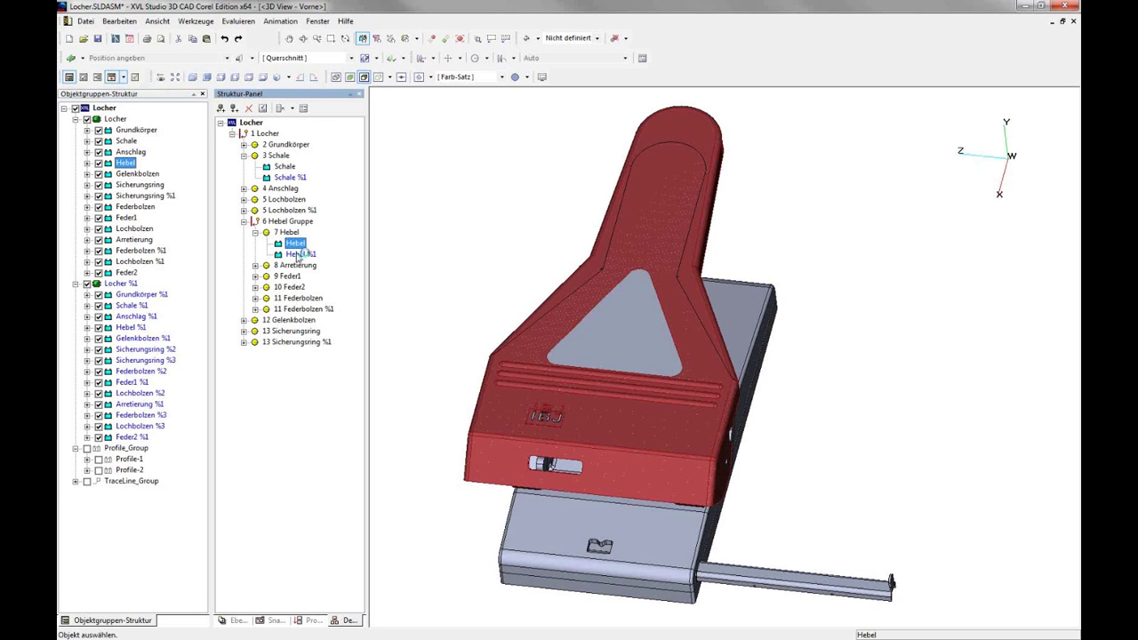
{"action": "left_click", "coordinate": [299, 254]}
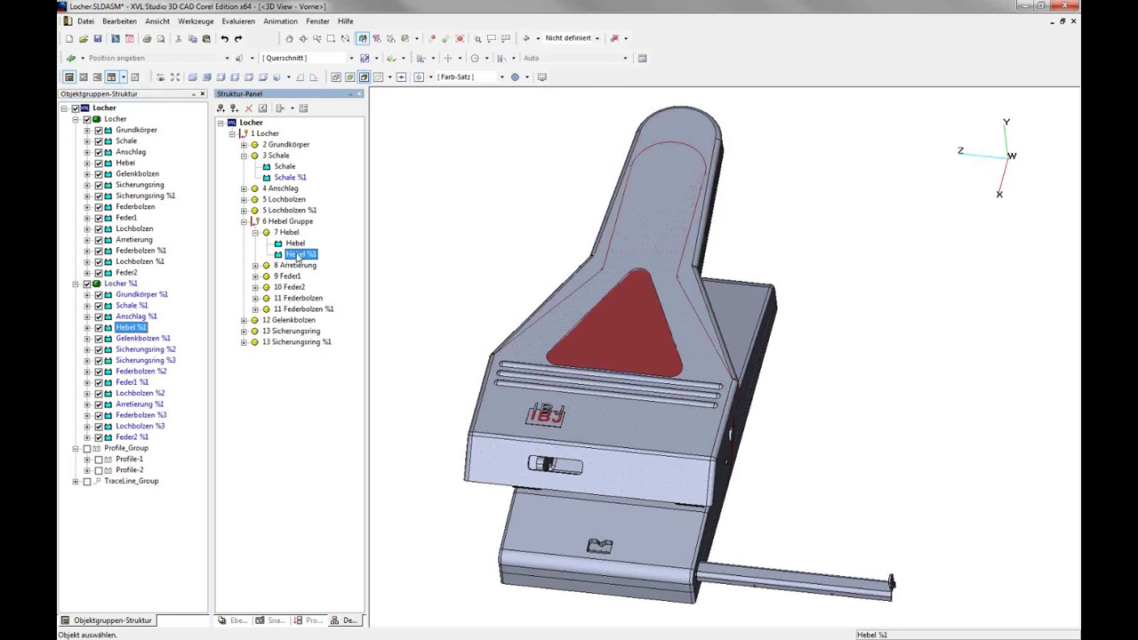
{"action": "left_click", "coordinate": [256, 265]}
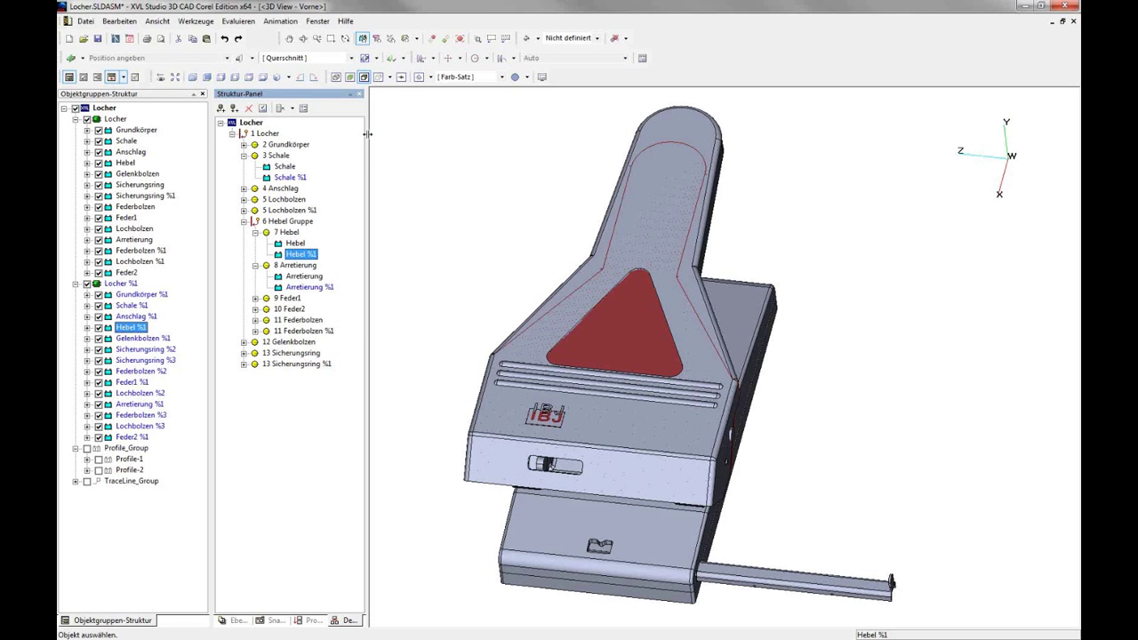
{"action": "left_click", "coordinate": [425, 157]}
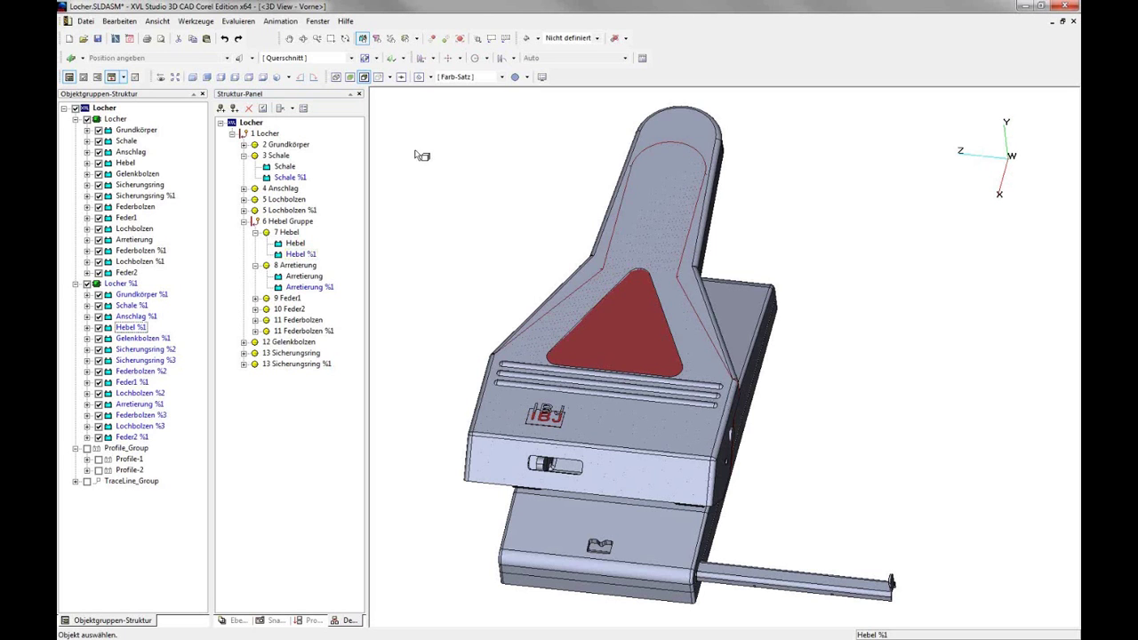
Step: Run Auto-Erkennung und -Update [2/2] with its default options to remove the %1 duplicates
{"action": "left_click", "coordinate": [86, 22]}
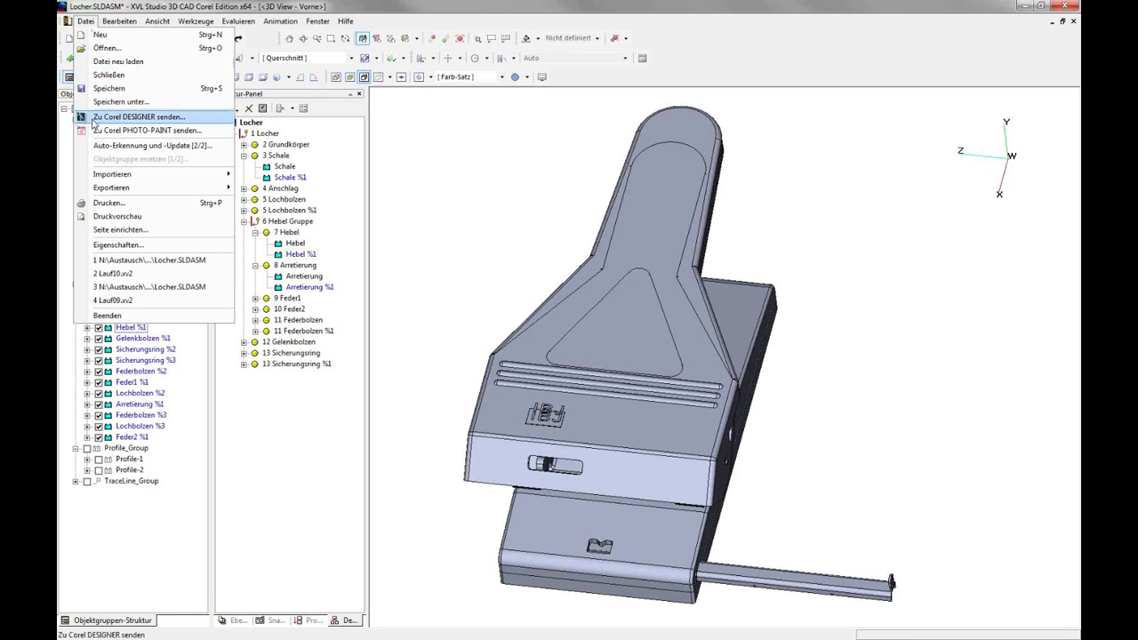
{"action": "left_click", "coordinate": [107, 146]}
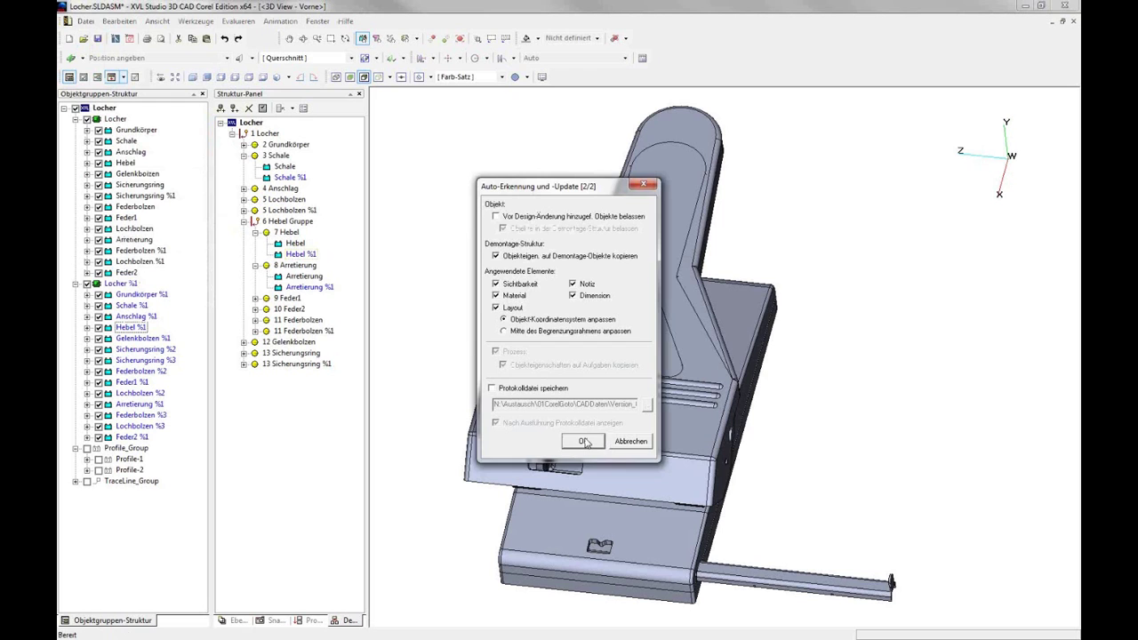
{"action": "left_click", "coordinate": [585, 441]}
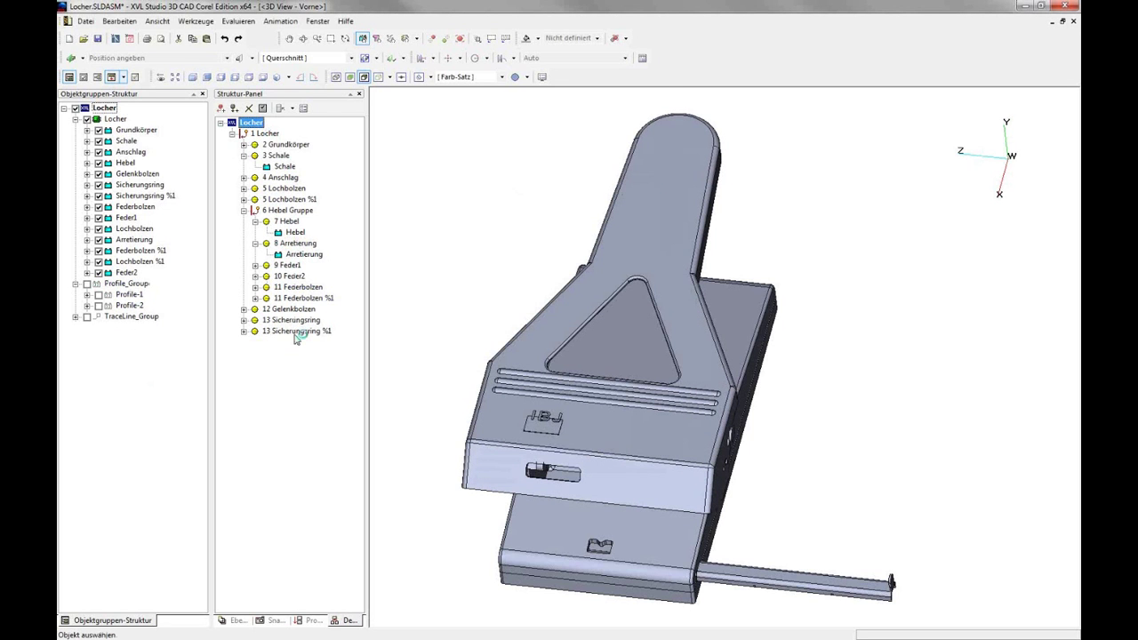
Step: Select and deselect Hebel, switch the Struktur-Panel to the snapshot list, and select Start
{"action": "left_click", "coordinate": [291, 232]}
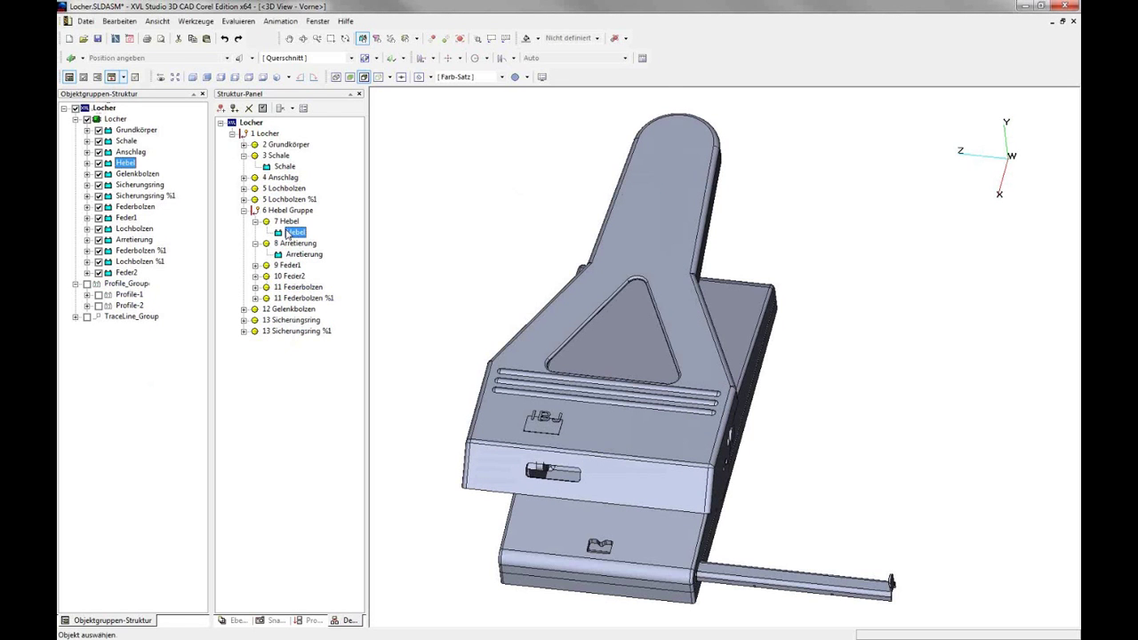
{"action": "left_click", "coordinate": [469, 274]}
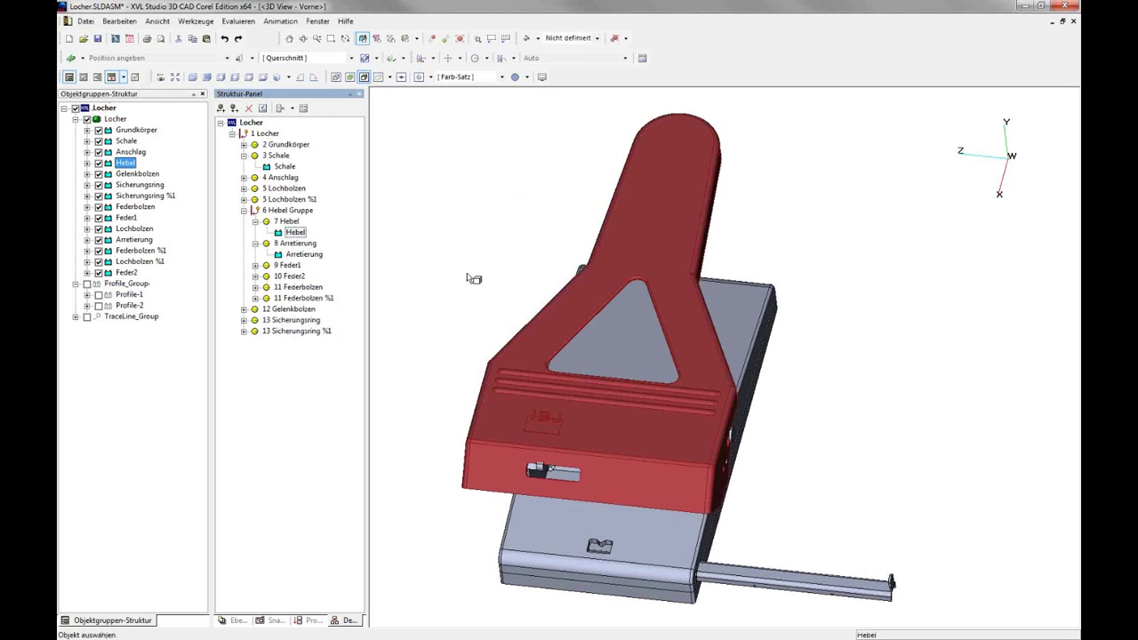
{"action": "left_click", "coordinate": [276, 621]}
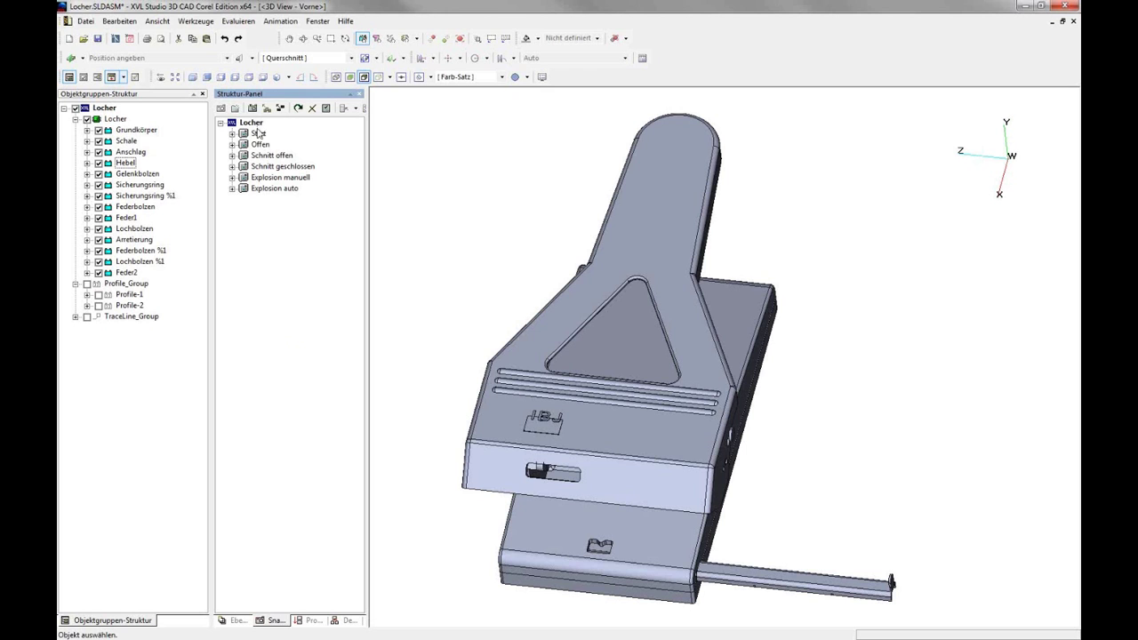
{"action": "left_click", "coordinate": [258, 134]}
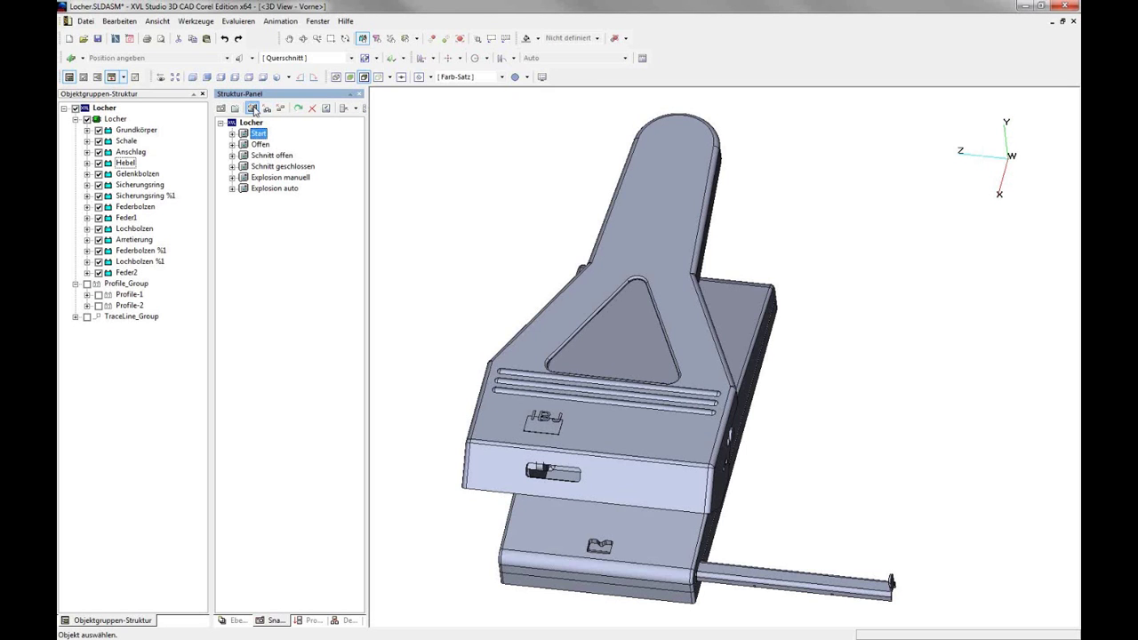
Step: Go through Offen, Schnitt offen, Schnitt geschlossen and Explosion manuell, ending on Explosion auto
{"action": "left_click", "coordinate": [254, 109]}
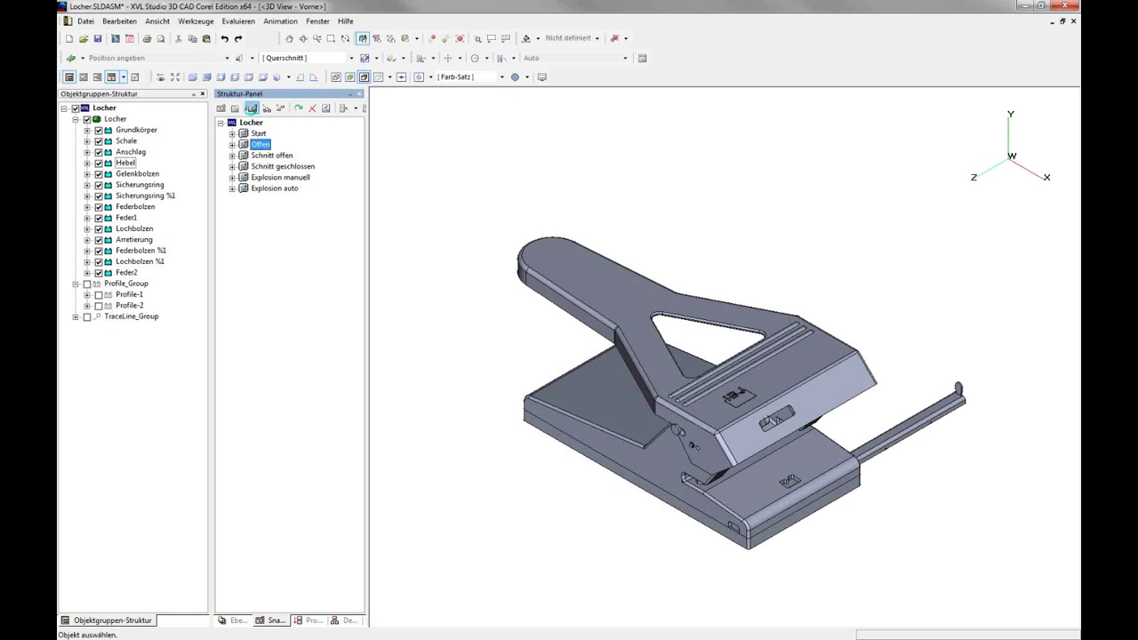
{"action": "left_click", "coordinate": [252, 108]}
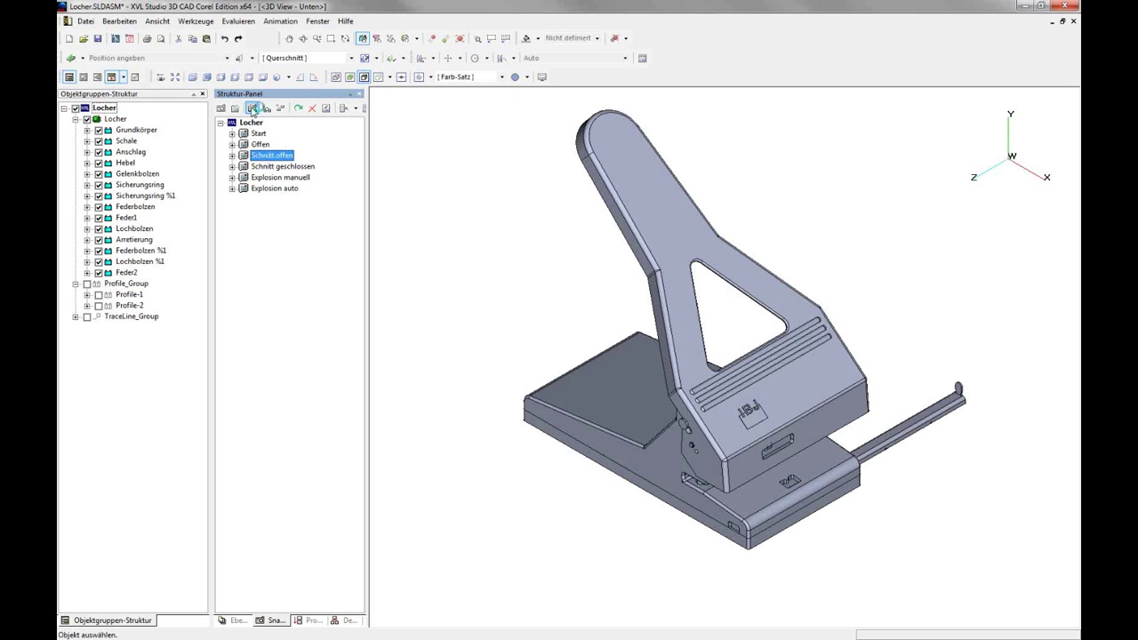
{"action": "left_click", "coordinate": [253, 108]}
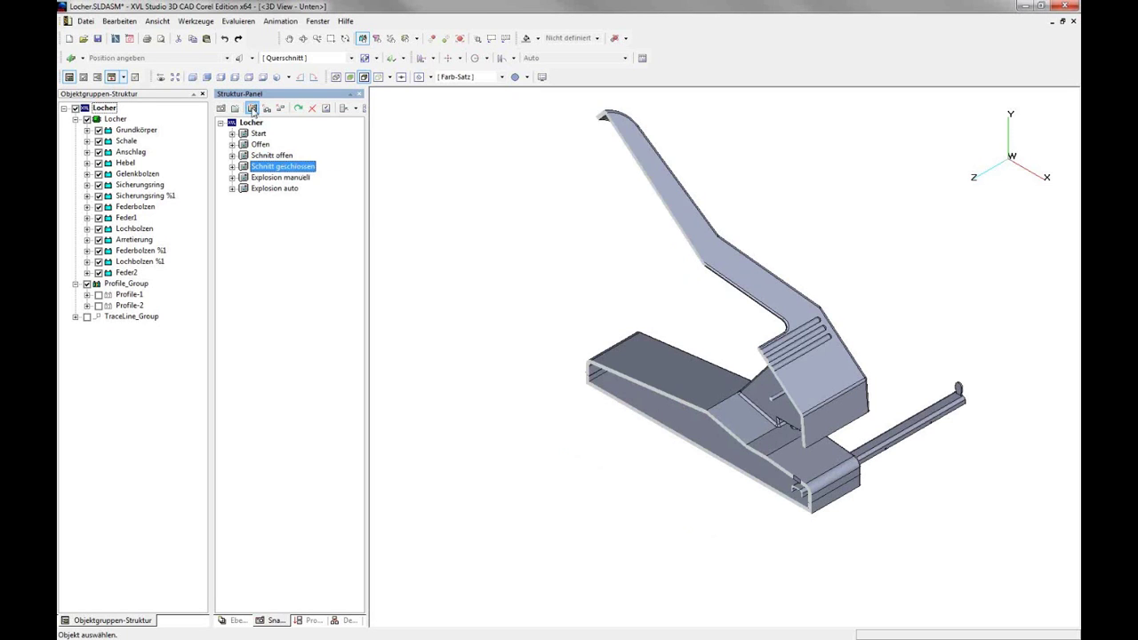
{"action": "left_click", "coordinate": [252, 108]}
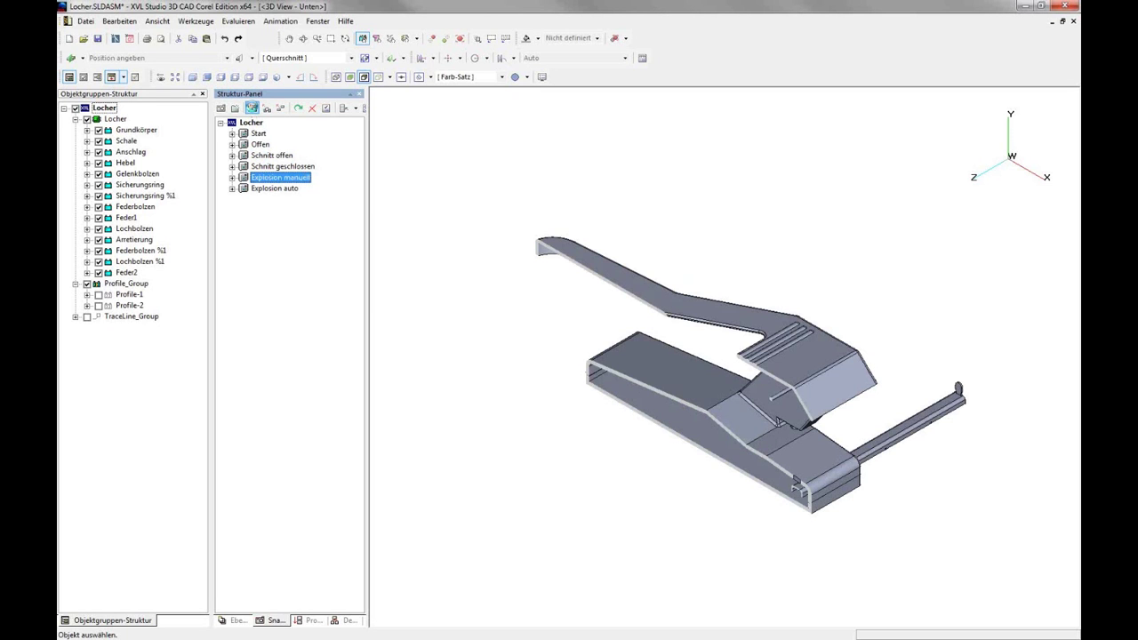
{"action": "left_click", "coordinate": [252, 109]}
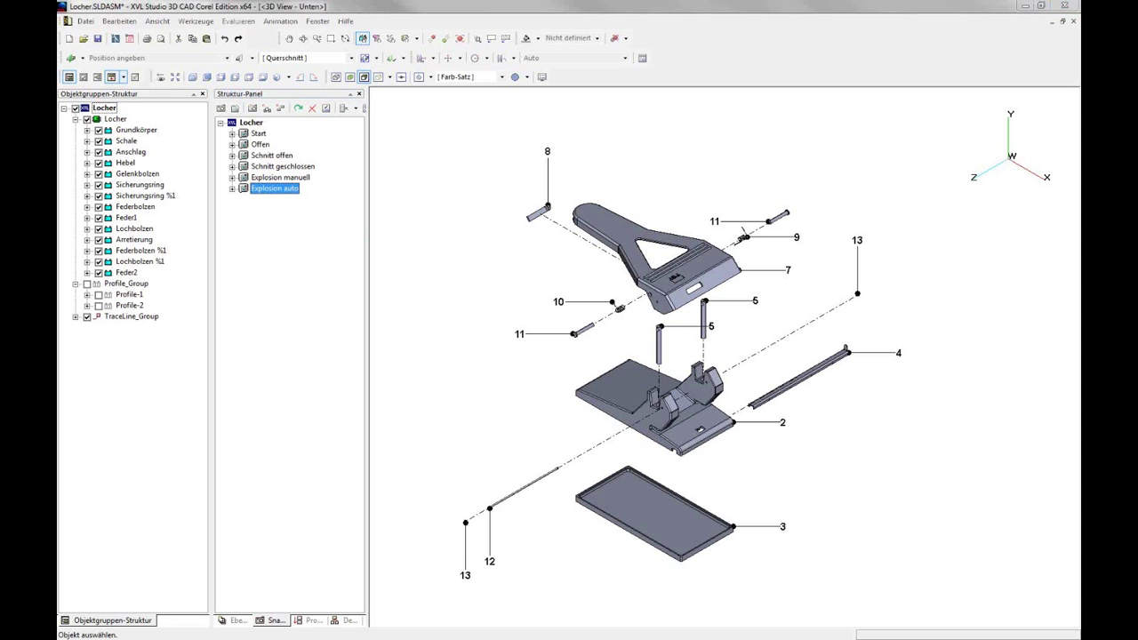
{"action": "left_click", "coordinate": [174, 464]}
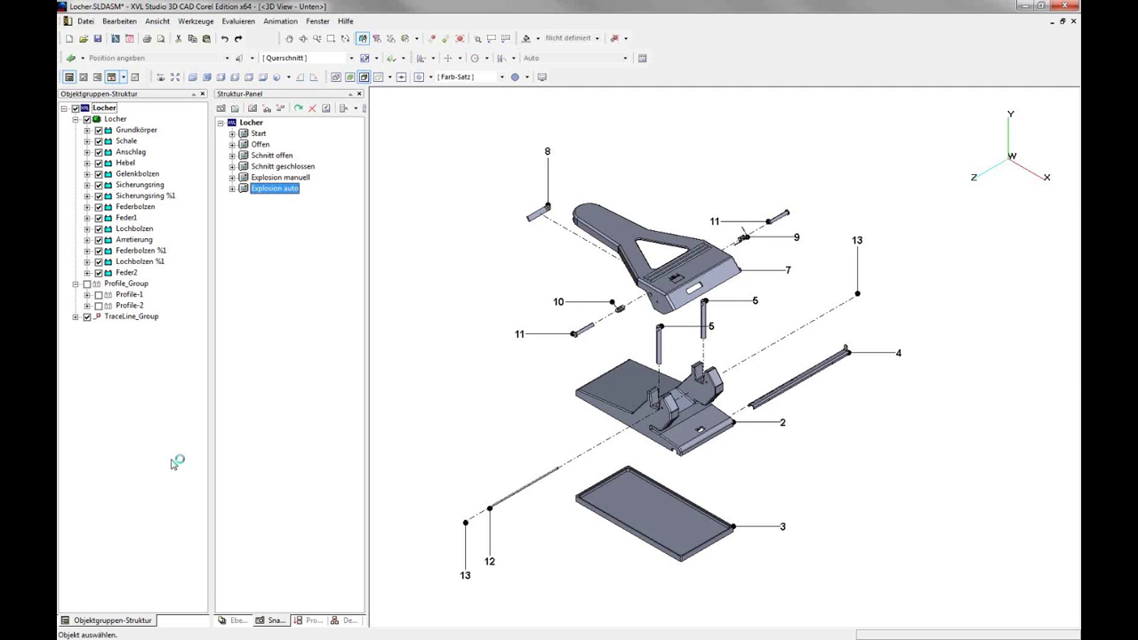
Step: Switch the Struktur-Panel to the numbered assembly tree (1 Locher, 2 Grundkörper, …)
{"action": "left_click", "coordinate": [351, 620]}
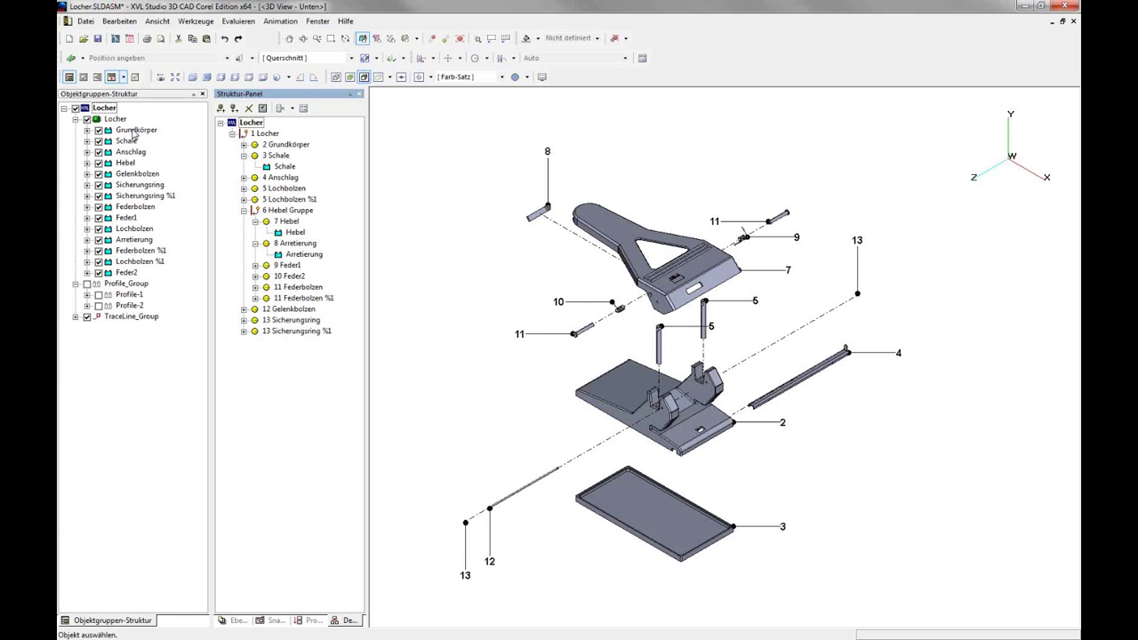
Step: Switch the Struktur-Panel to the 'Pro...' object-group path list, which shows only 'Alle'
{"action": "left_click", "coordinate": [133, 131]}
{"action": "left_click", "coordinate": [134, 132]}
{"action": "left_click", "coordinate": [314, 622]}
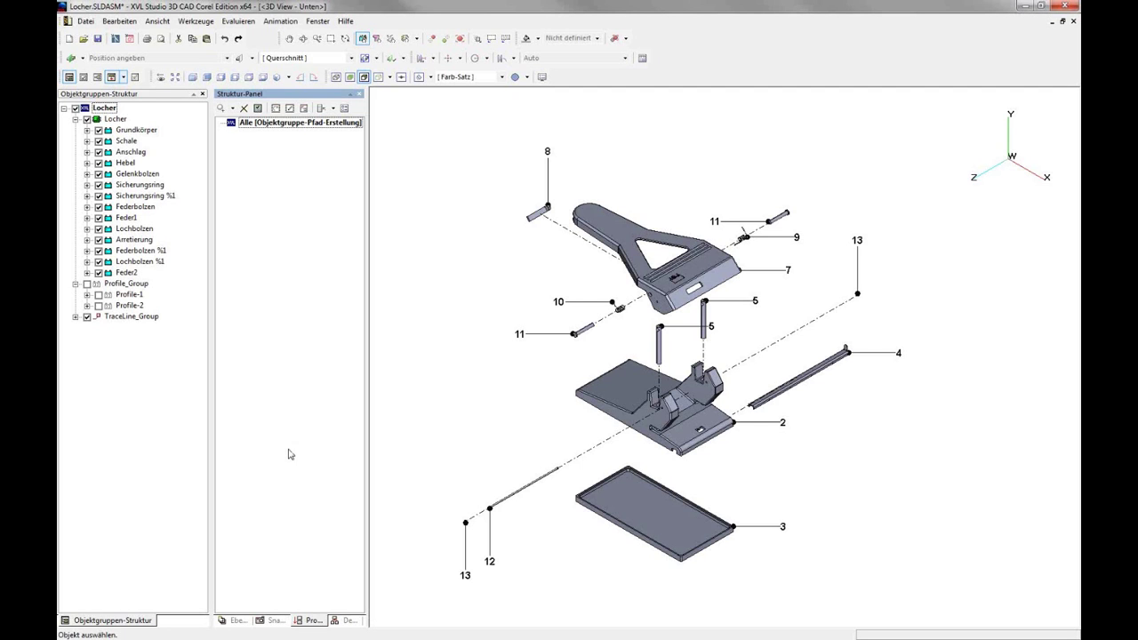
Step: Return the Struktur-Panel to the numbered Locher tree with its 6 Hebel Gruppe
{"action": "left_click", "coordinate": [352, 620]}
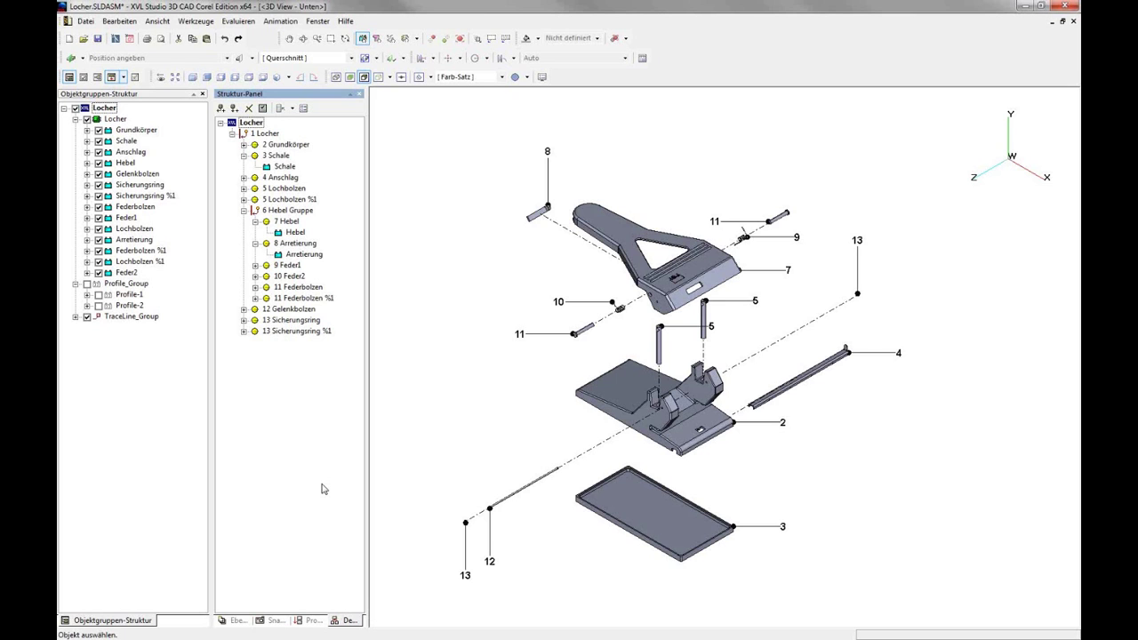
Step: List the saved snapshots: Start, Offen, Schnitt offen and Explosion auto
{"action": "left_click", "coordinate": [271, 621]}
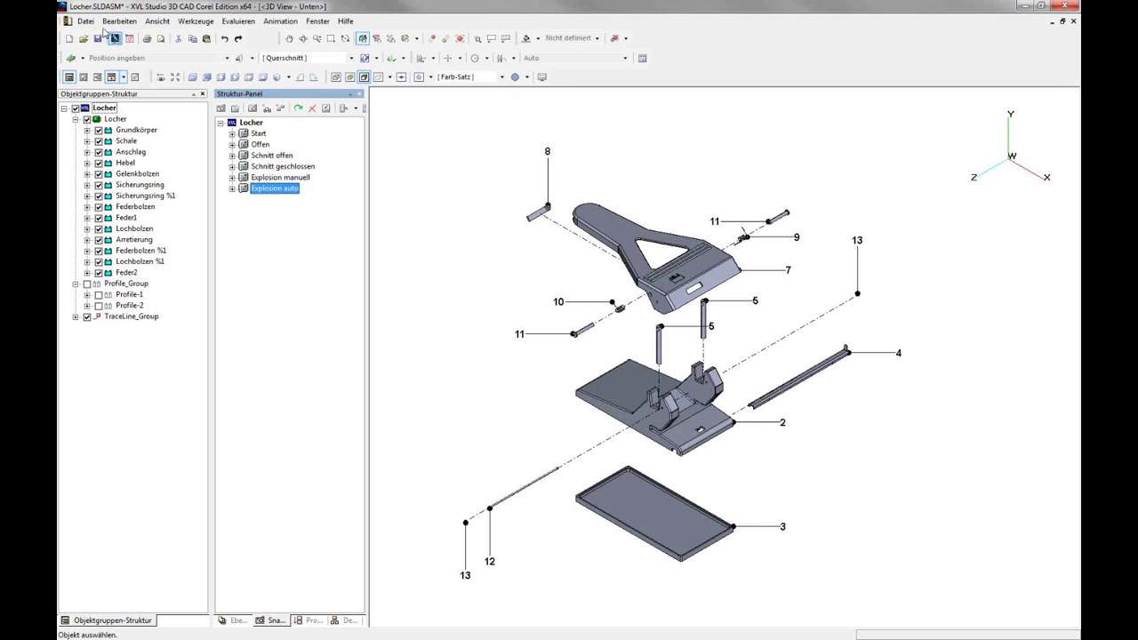
Step: Look over the Datei menu's export options, then dismiss them without exporting
{"action": "left_click", "coordinate": [86, 22]}
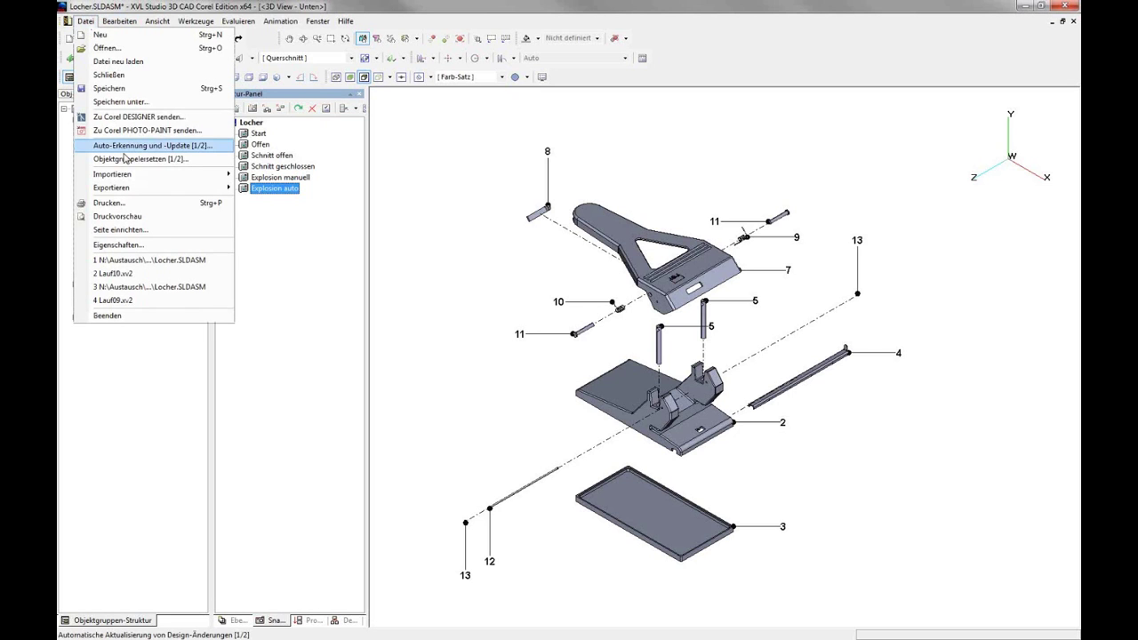
{"action": "mouse_move", "coordinate": [112, 188]}
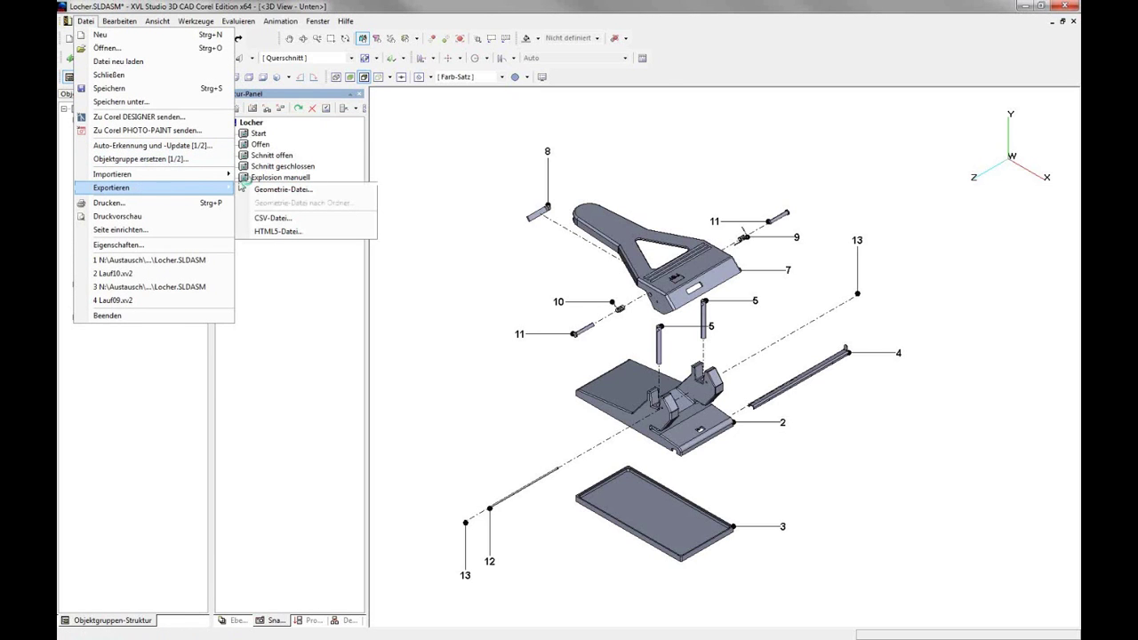
{"action": "left_click", "coordinate": [381, 133]}
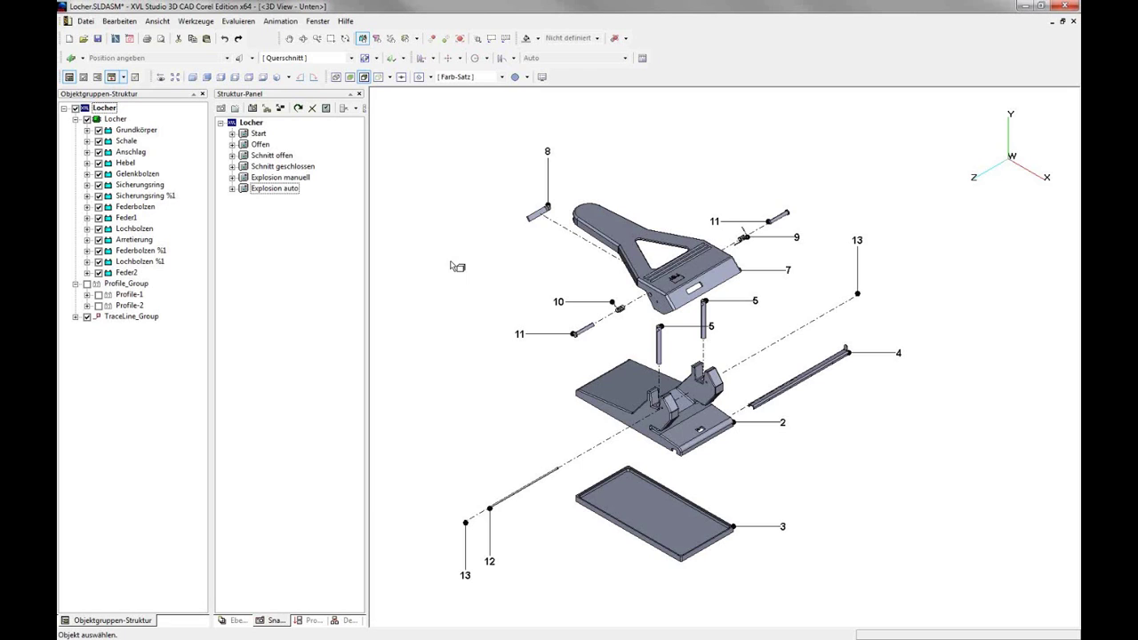
Step: Show the numbered parts tree and bring up balloon 8's note editor
{"action": "left_click", "coordinate": [349, 619]}
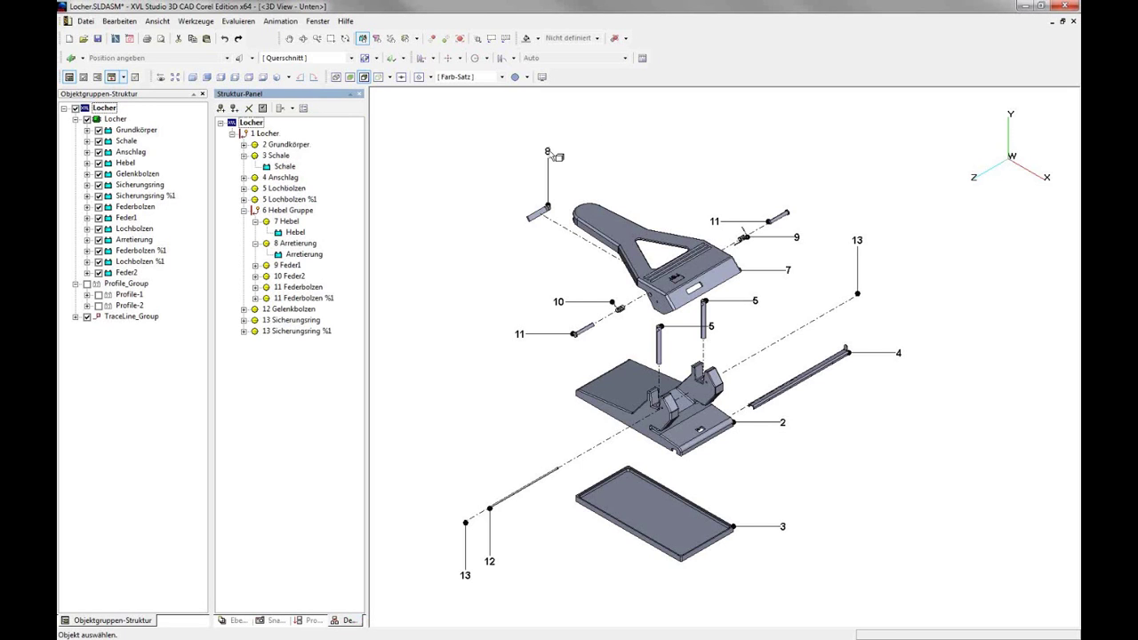
{"action": "left_click", "coordinate": [553, 155]}
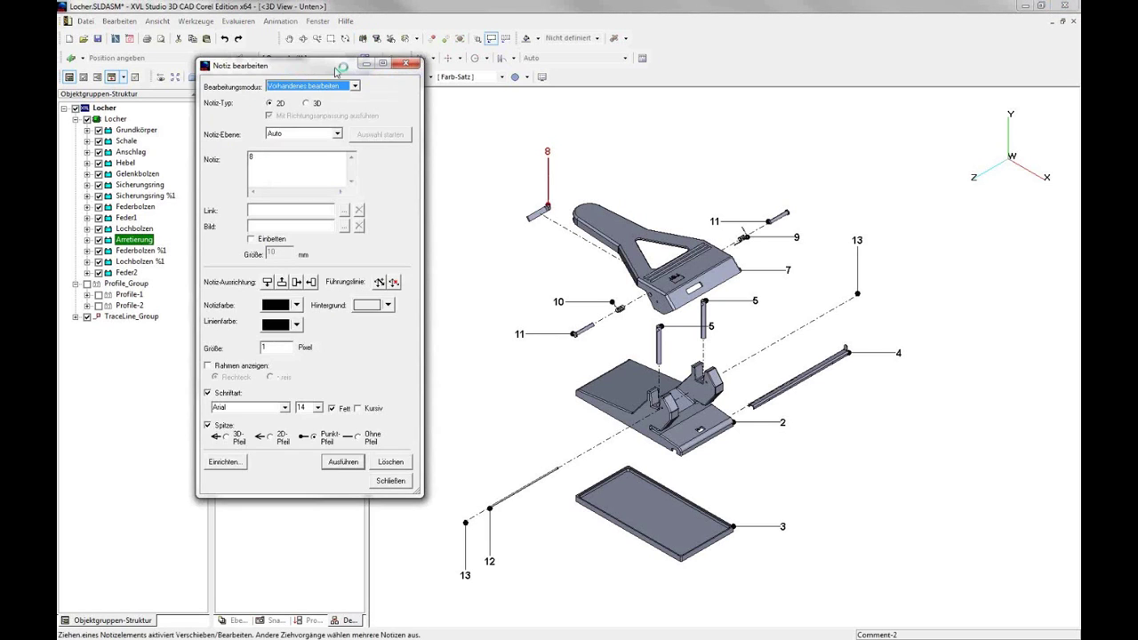
{"action": "left_click_drag", "start_coordinate": [340, 69], "coordinate": [339, 98]}
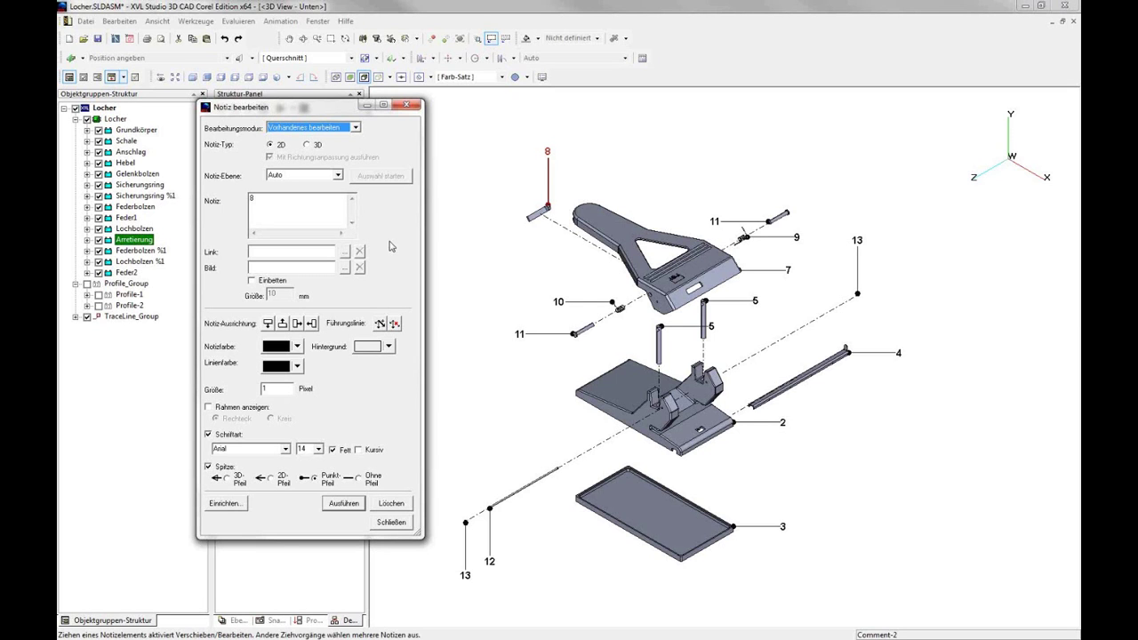
{"action": "left_click", "coordinate": [384, 272]}
Step: Try the Spitze options and apply a Punkt-Pfeil arrowhead to balloon 8's leader
{"action": "left_click", "coordinate": [359, 478]}
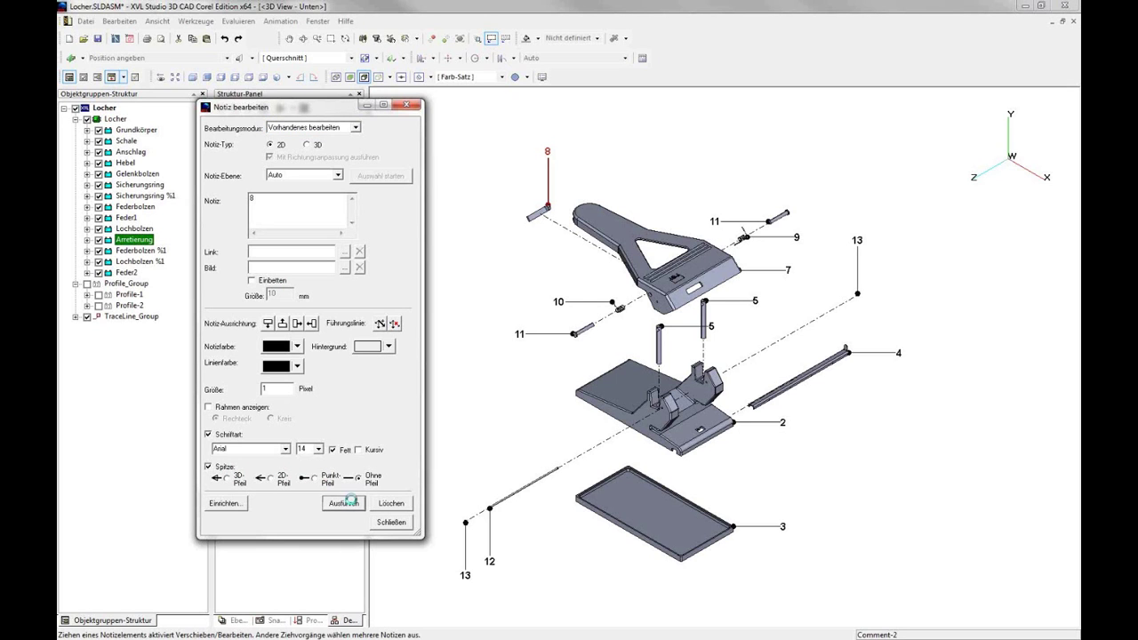
{"action": "left_click", "coordinate": [226, 478]}
{"action": "left_click", "coordinate": [347, 503]}
{"action": "left_click", "coordinate": [314, 479]}
{"action": "left_click", "coordinate": [587, 334]}
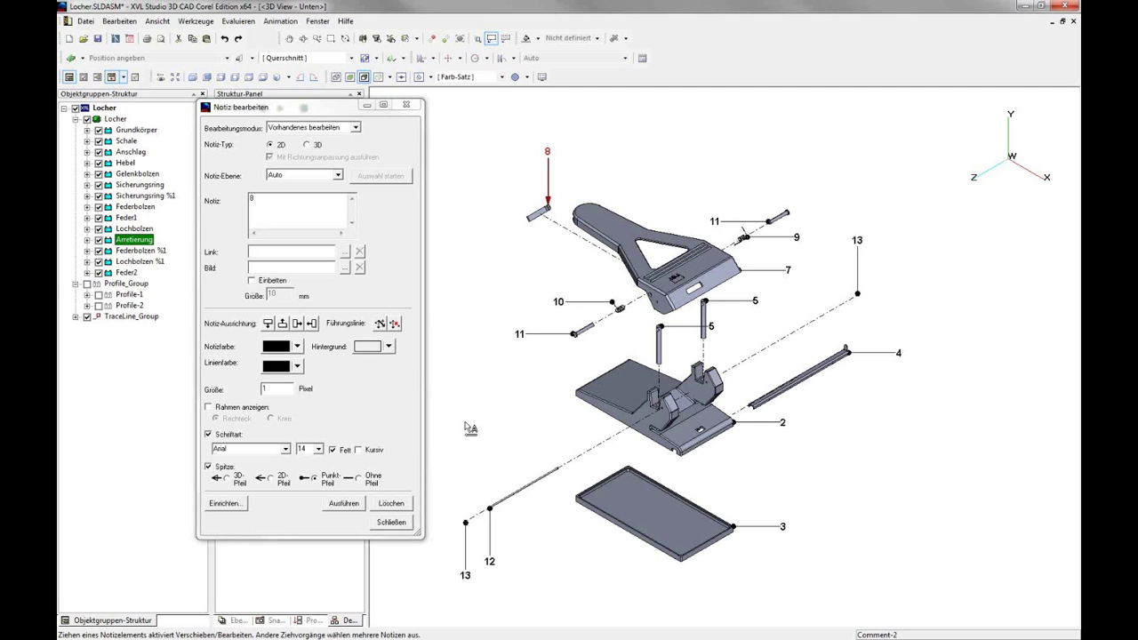
{"action": "left_click", "coordinate": [392, 522]}
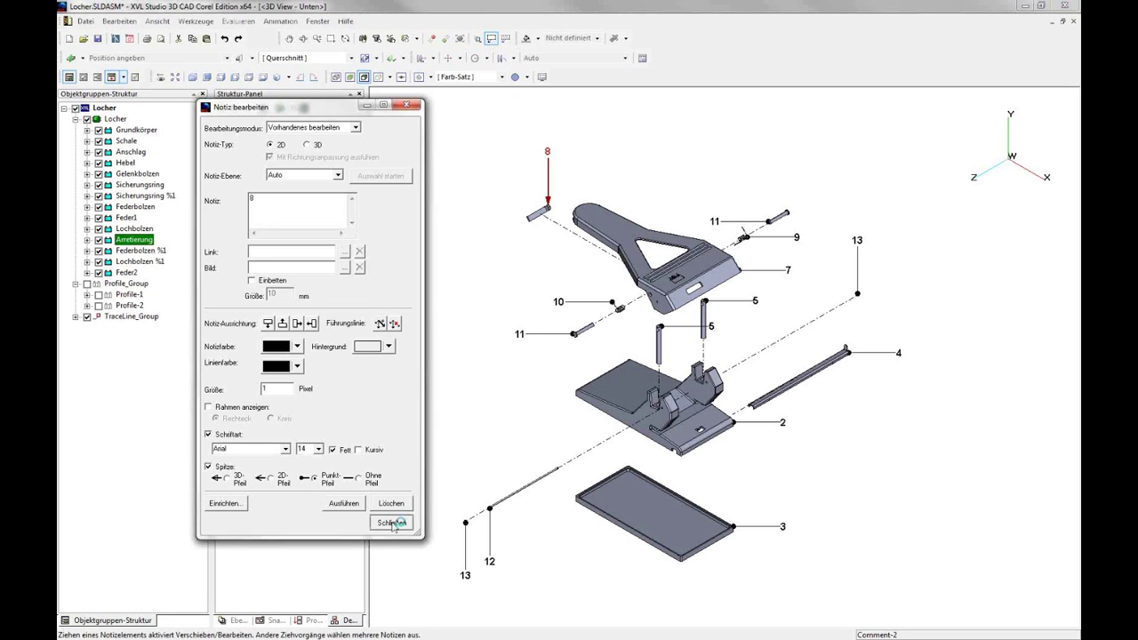
Step: Close balloon 8's note editor and bring up the Datei menu
{"action": "left_click", "coordinate": [392, 522]}
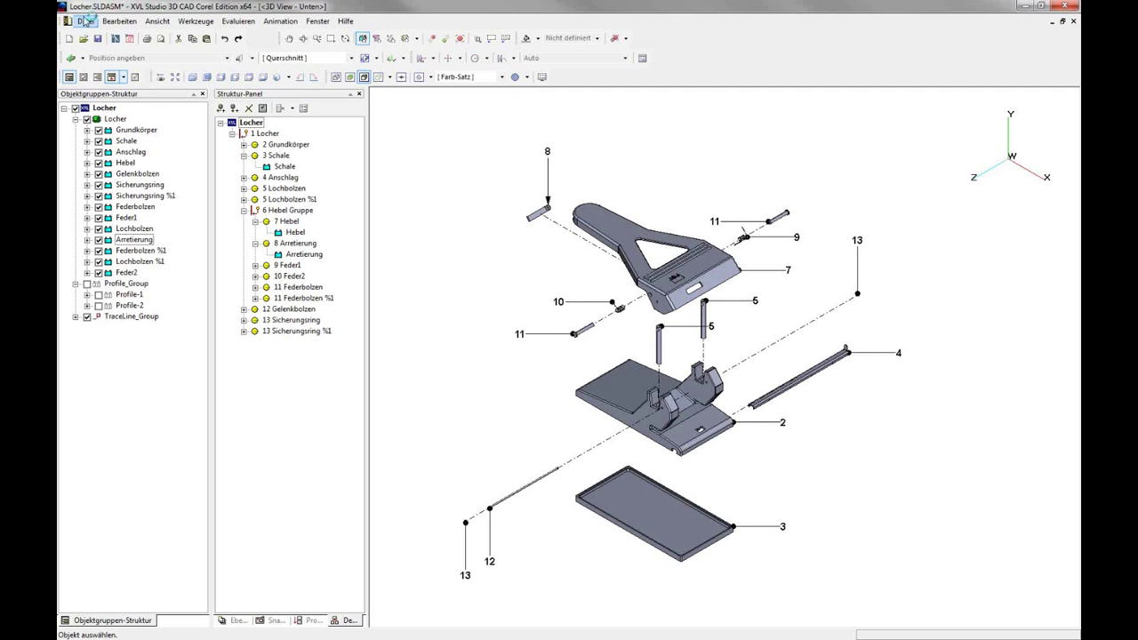
{"action": "left_click", "coordinate": [86, 19]}
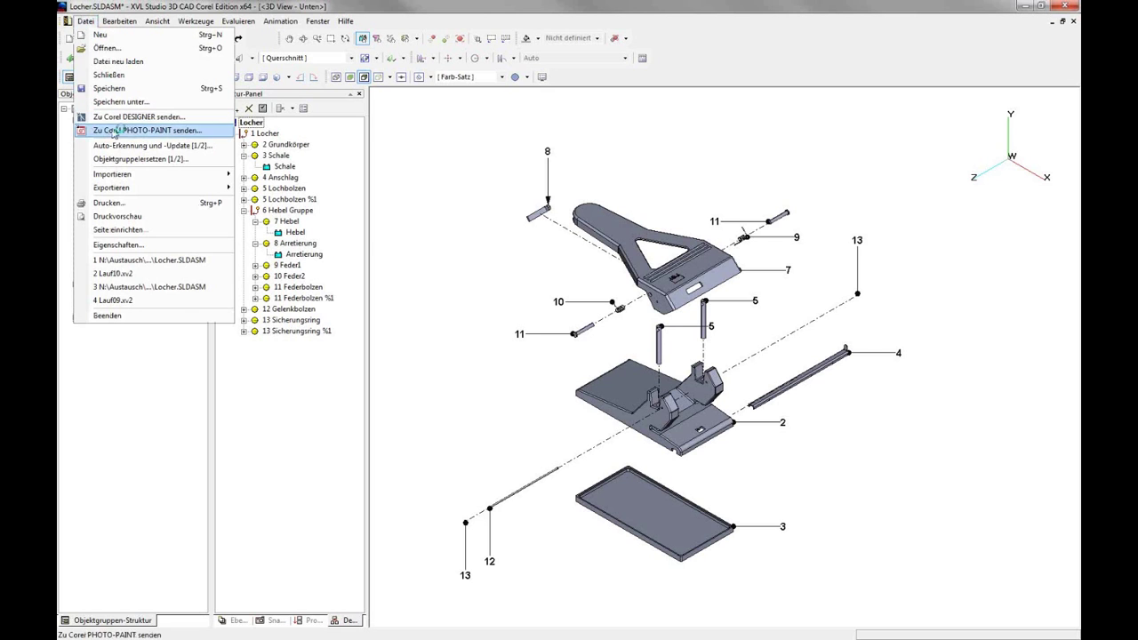
{"action": "mouse_move", "coordinate": [111, 187]}
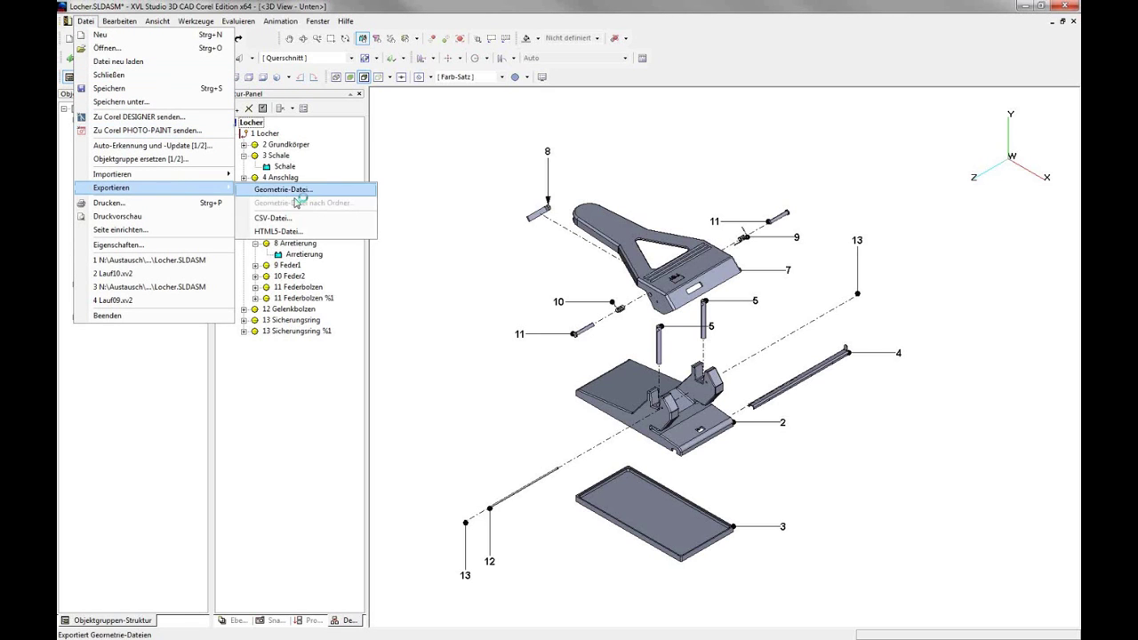
Step: Review the Geometrie-Datei export file types, keep IGES, and cancel the export
{"action": "left_click", "coordinate": [283, 190]}
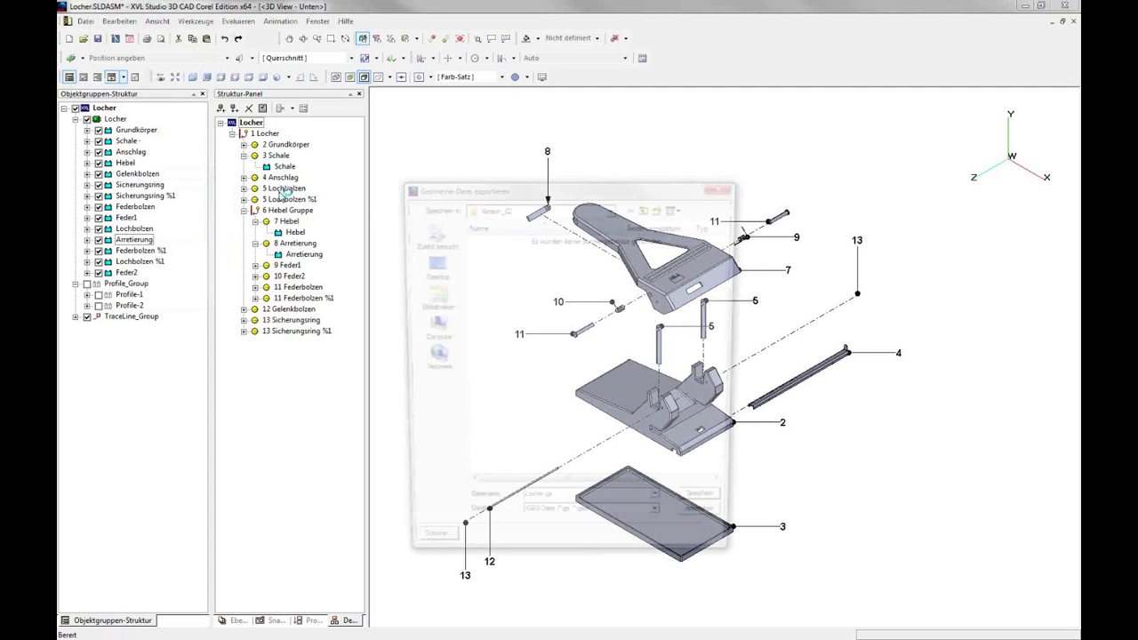
{"action": "left_click", "coordinate": [623, 526]}
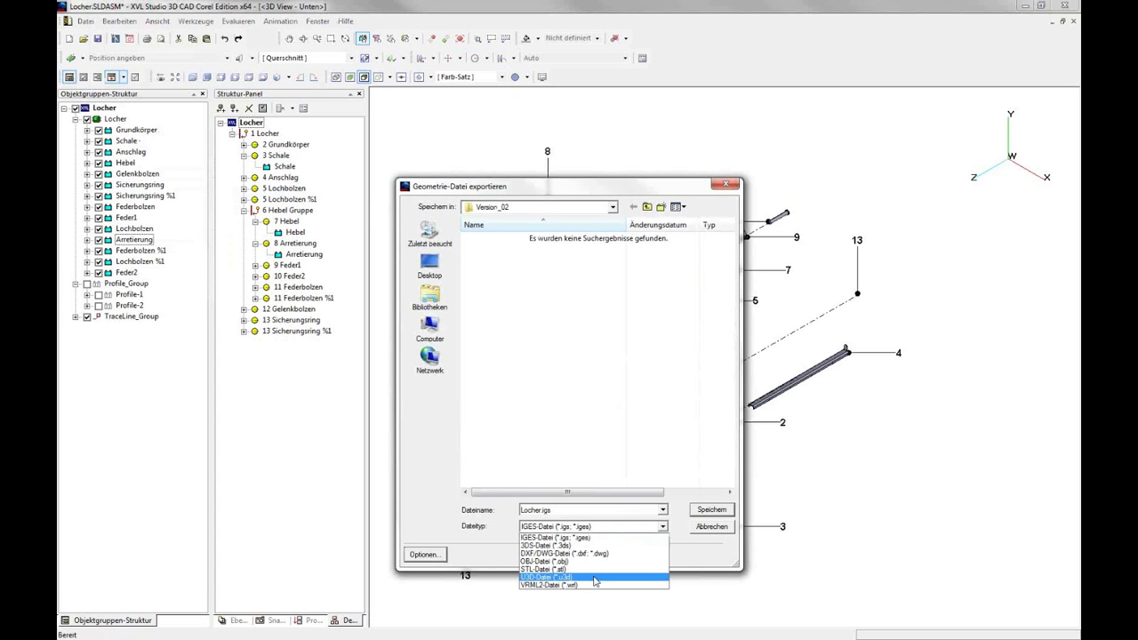
{"action": "left_click", "coordinate": [595, 579]}
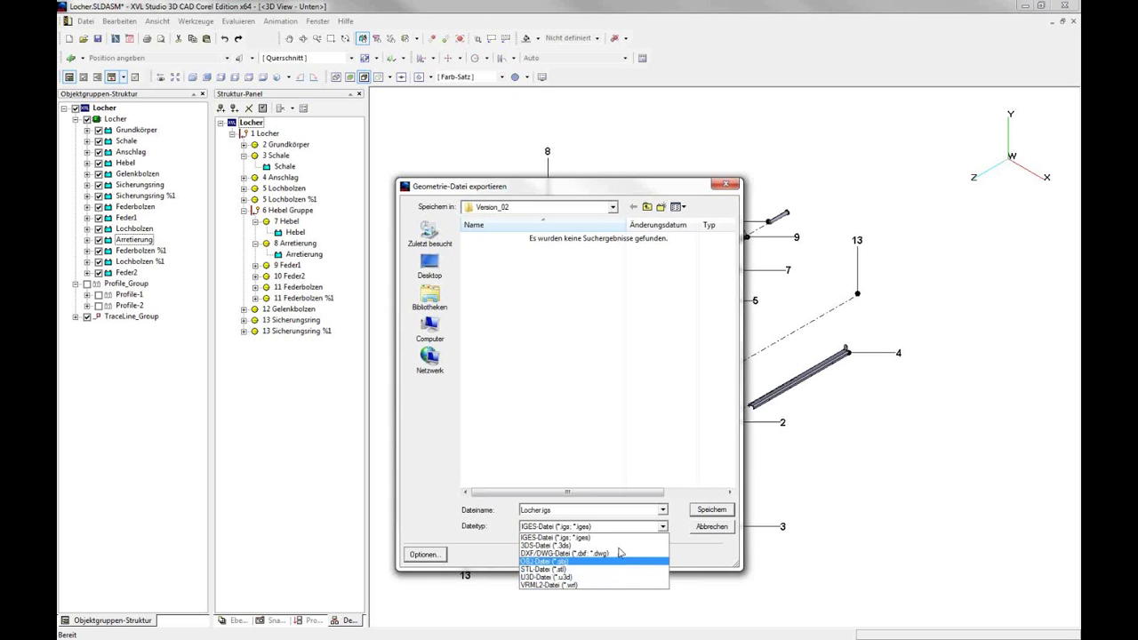
{"action": "left_click", "coordinate": [709, 532]}
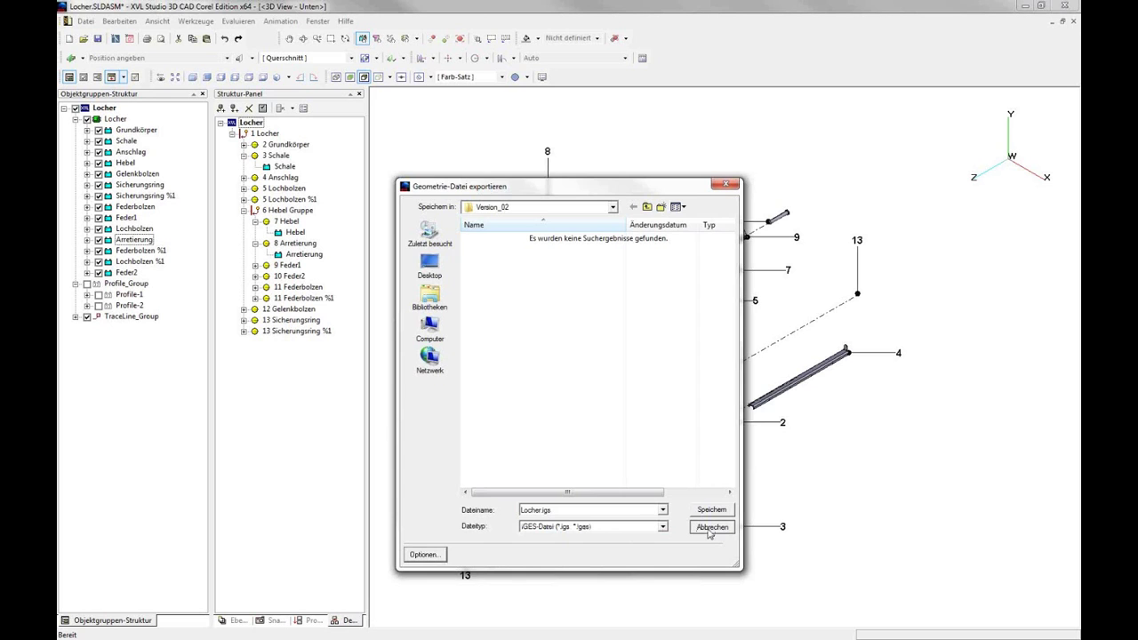
{"action": "left_click", "coordinate": [710, 529]}
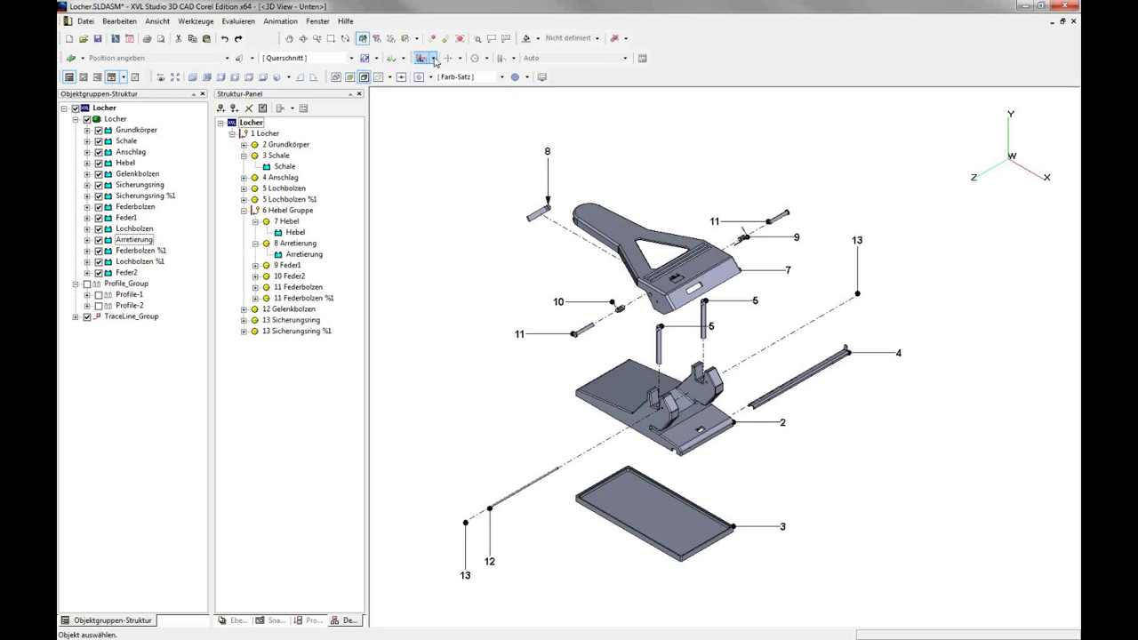
Step: Expand the measurement toolbar dropdown to list the Entfernung distance tools
{"action": "left_click", "coordinate": [434, 58]}
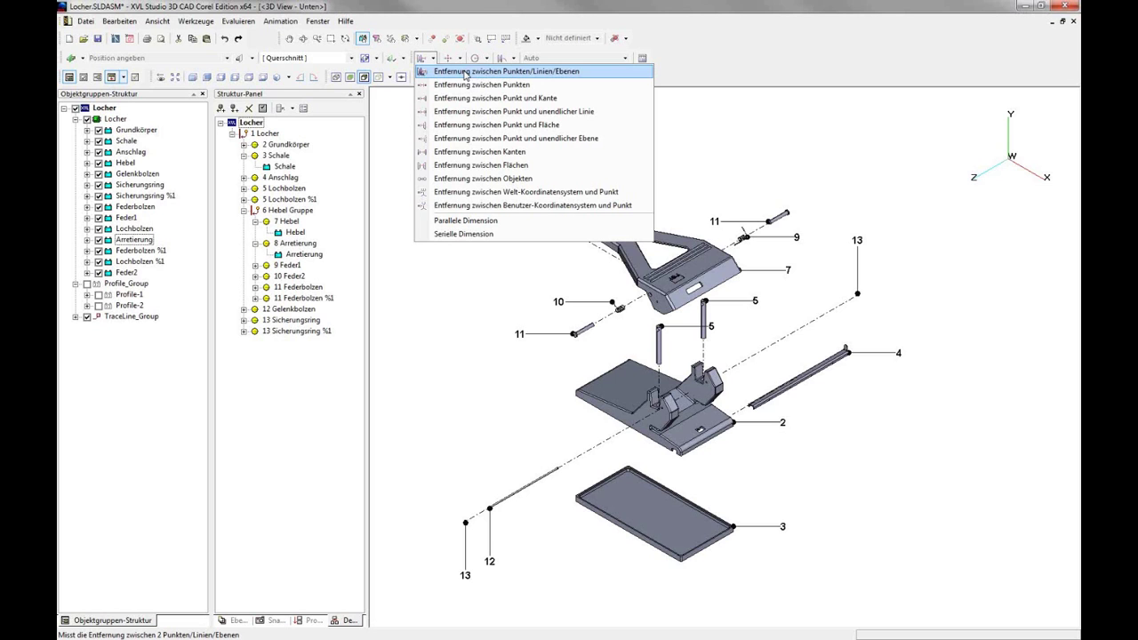
{"action": "left_click", "coordinate": [468, 73]}
{"action": "left_click", "coordinate": [467, 75]}
{"action": "left_click", "coordinate": [466, 73]}
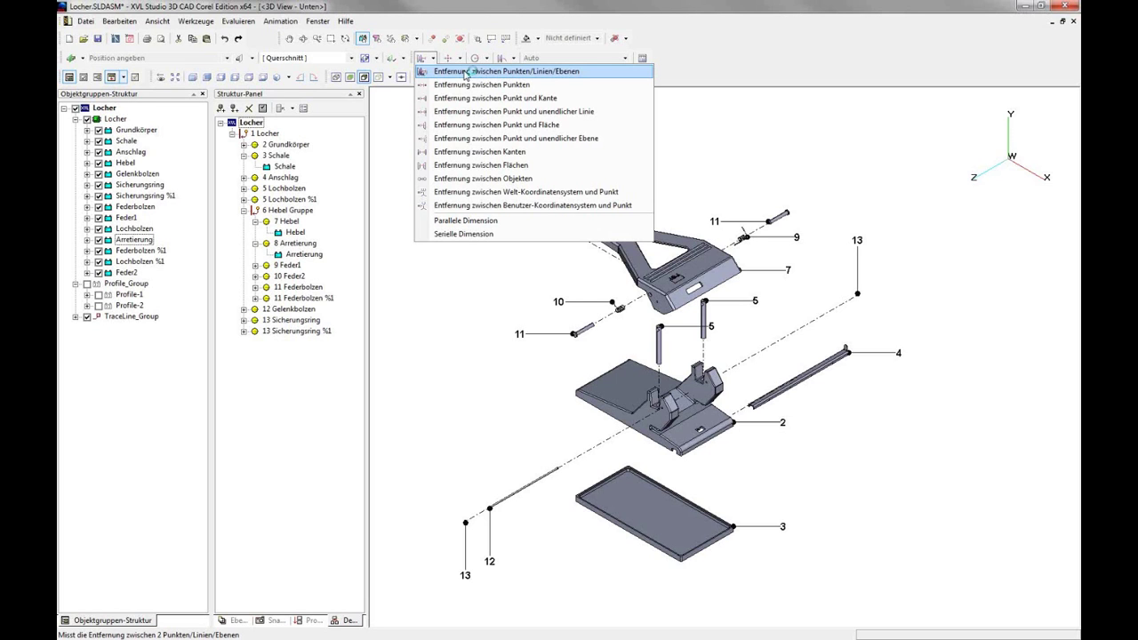